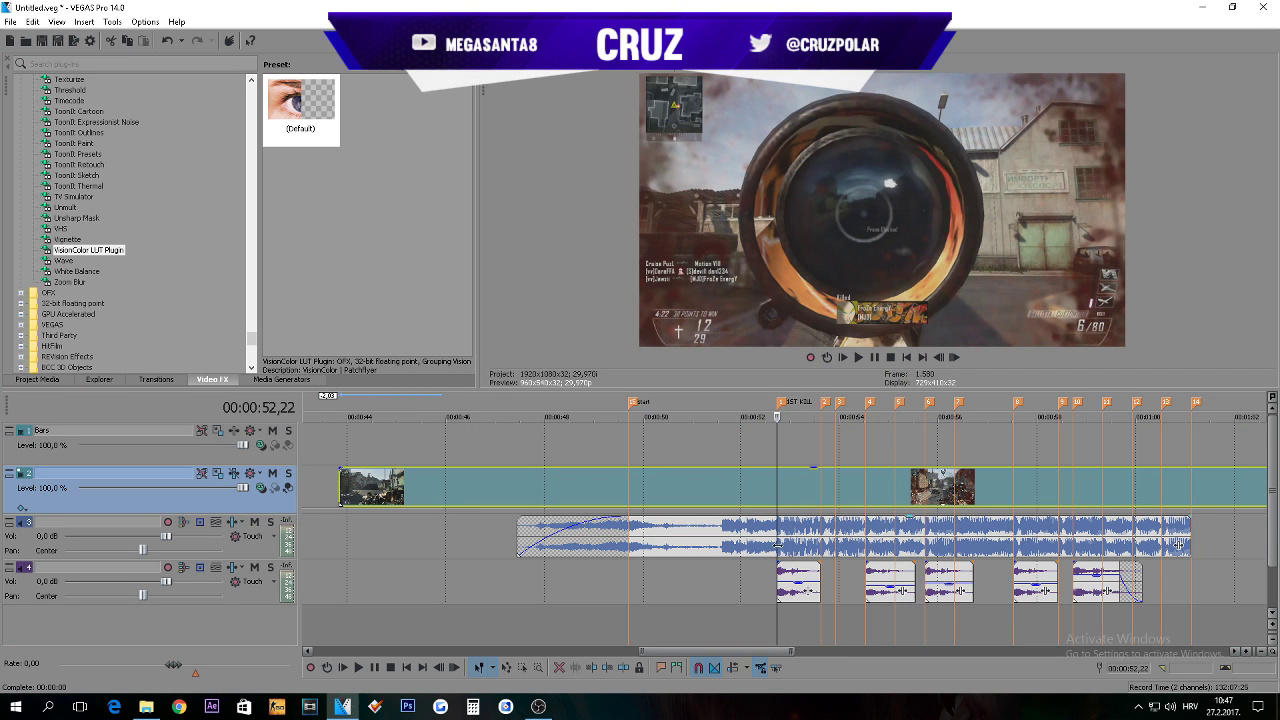
Step: Move the gameplay clip on track 2 about one second later on the timeline
left_click(757, 543)
left_click(799, 538)
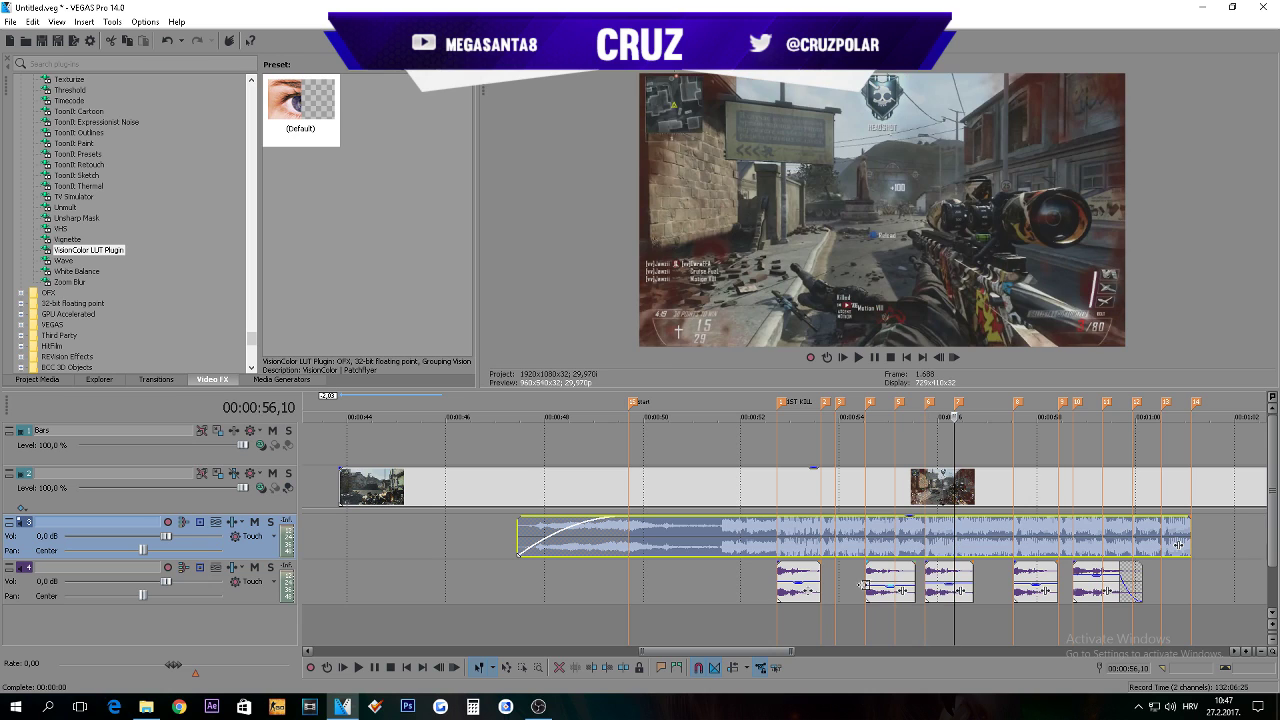
left_click(779, 488)
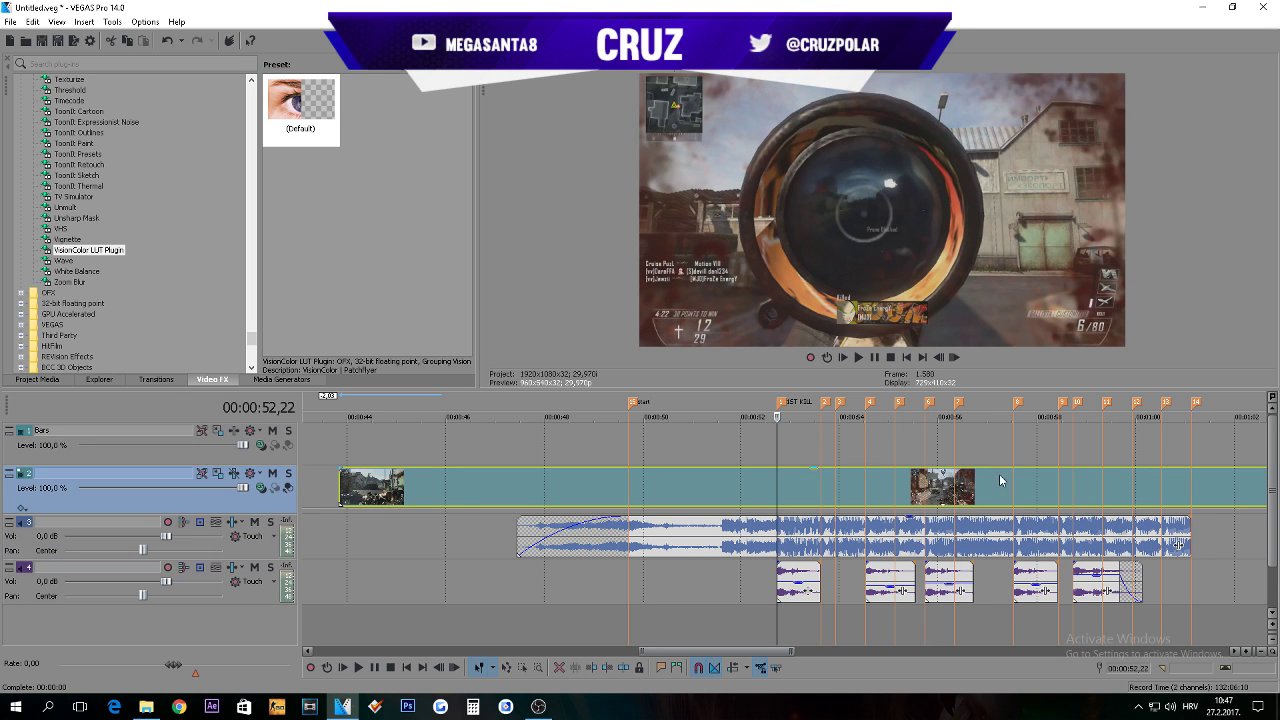
left_click_drag(679, 488, 727, 488)
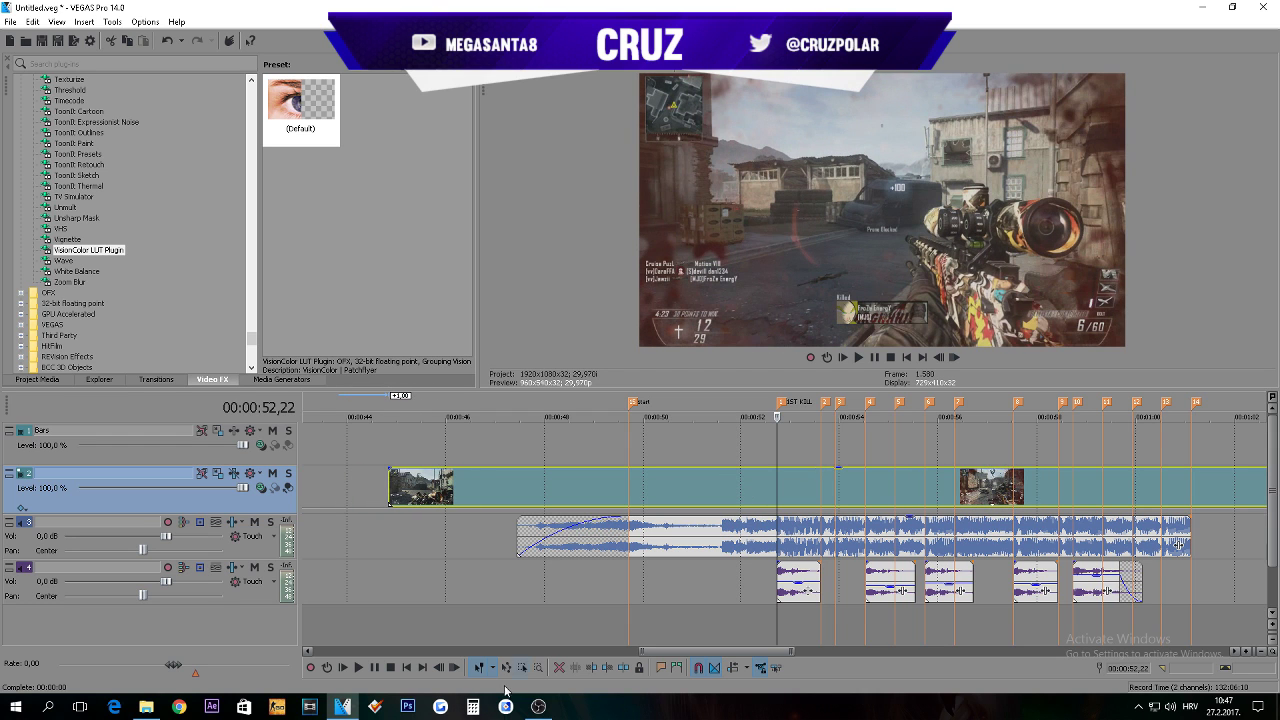
Step: Switch to File Explorer and examine the Sniping Clip Sync Tutorial folder's project files, including the Preview and knife flip videos
left_click(152, 709)
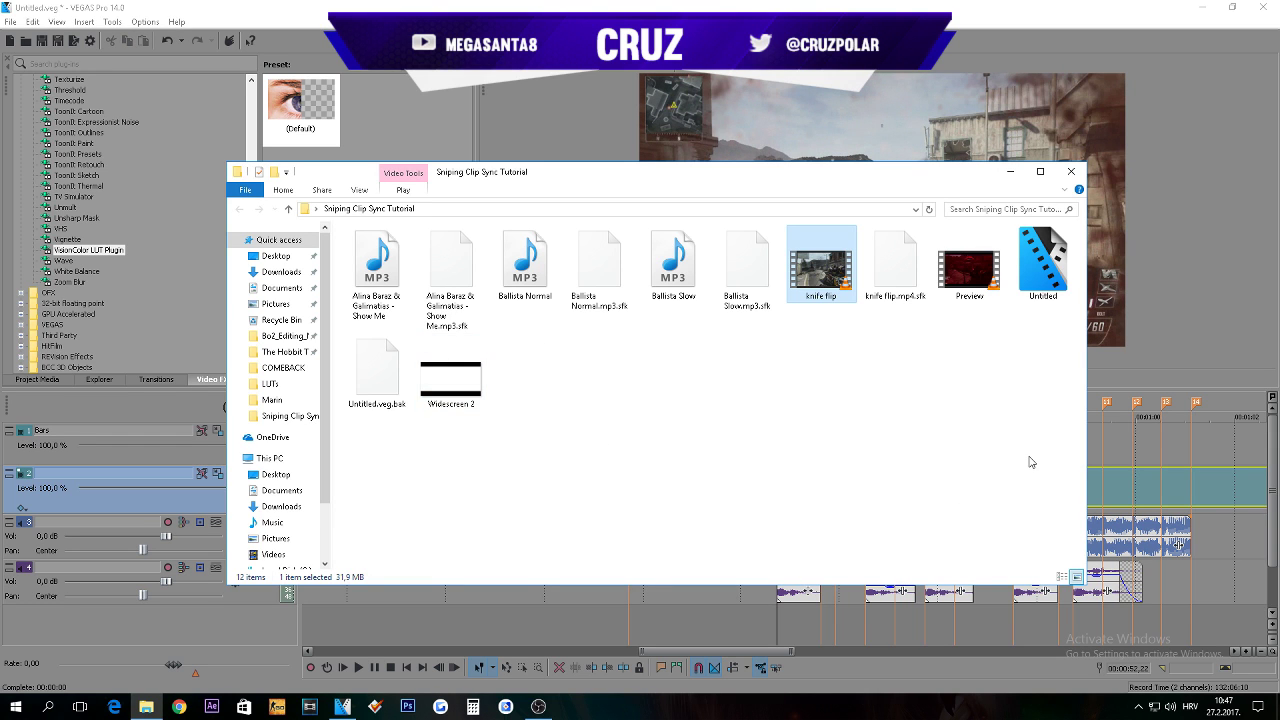
left_click_drag(1040, 442, 343, 226)
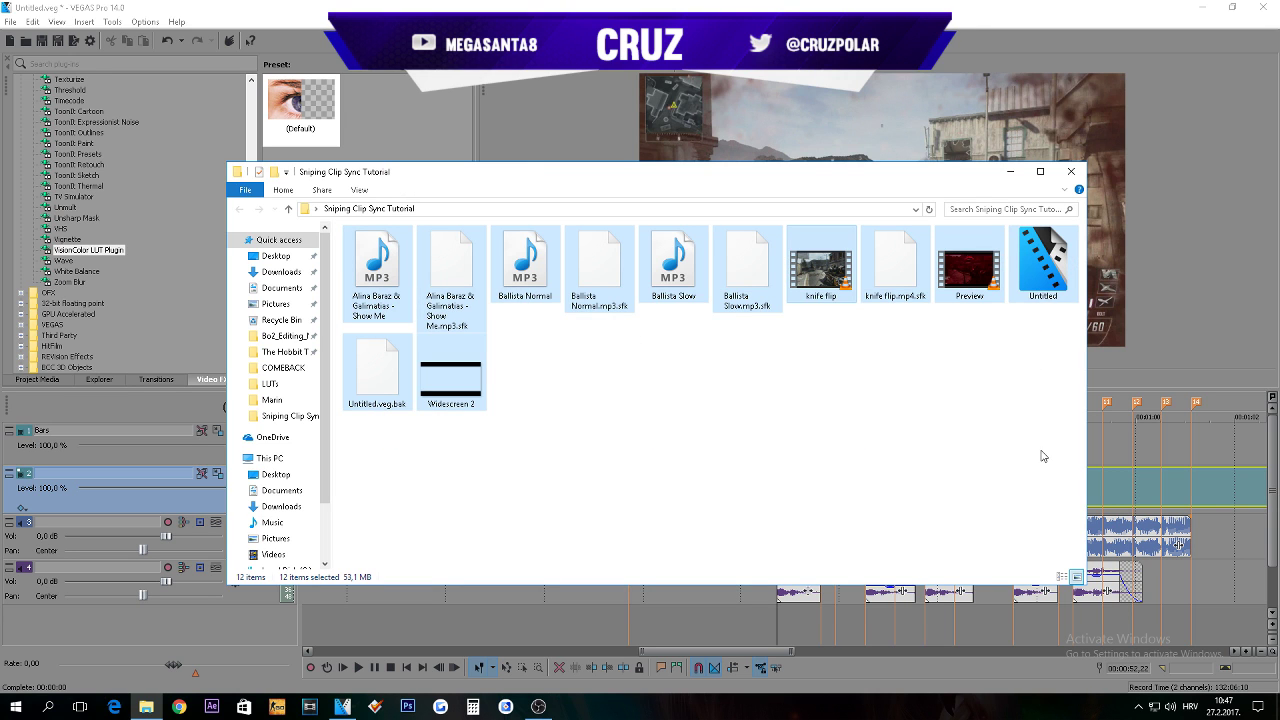
left_click_drag(1043, 456, 343, 226)
left_click(1045, 265)
left_click(965, 260)
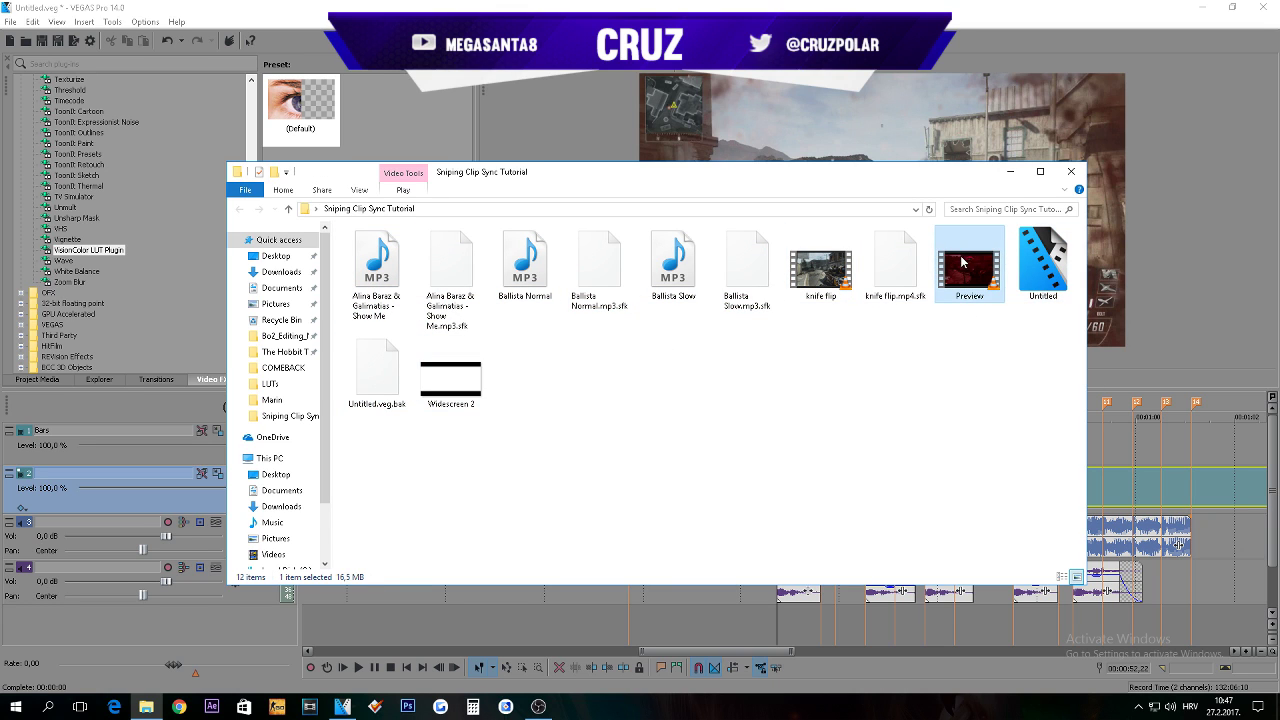
left_click(806, 265)
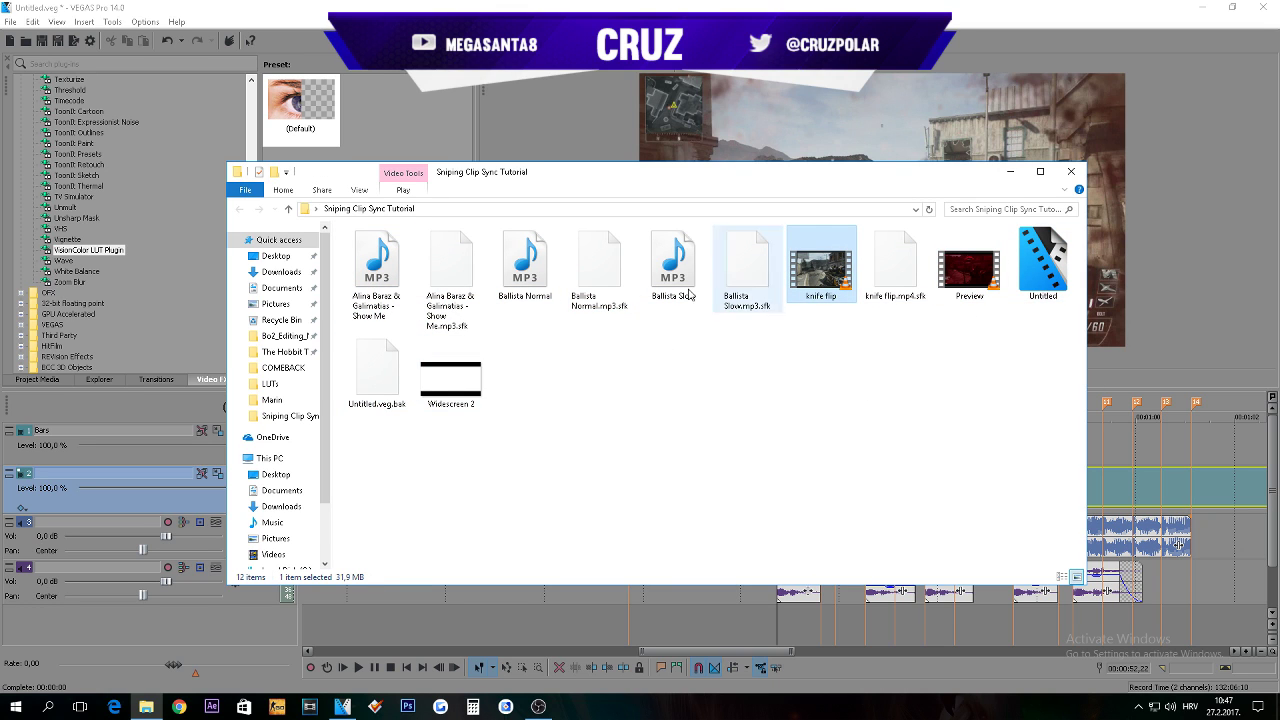
left_click(1009, 172)
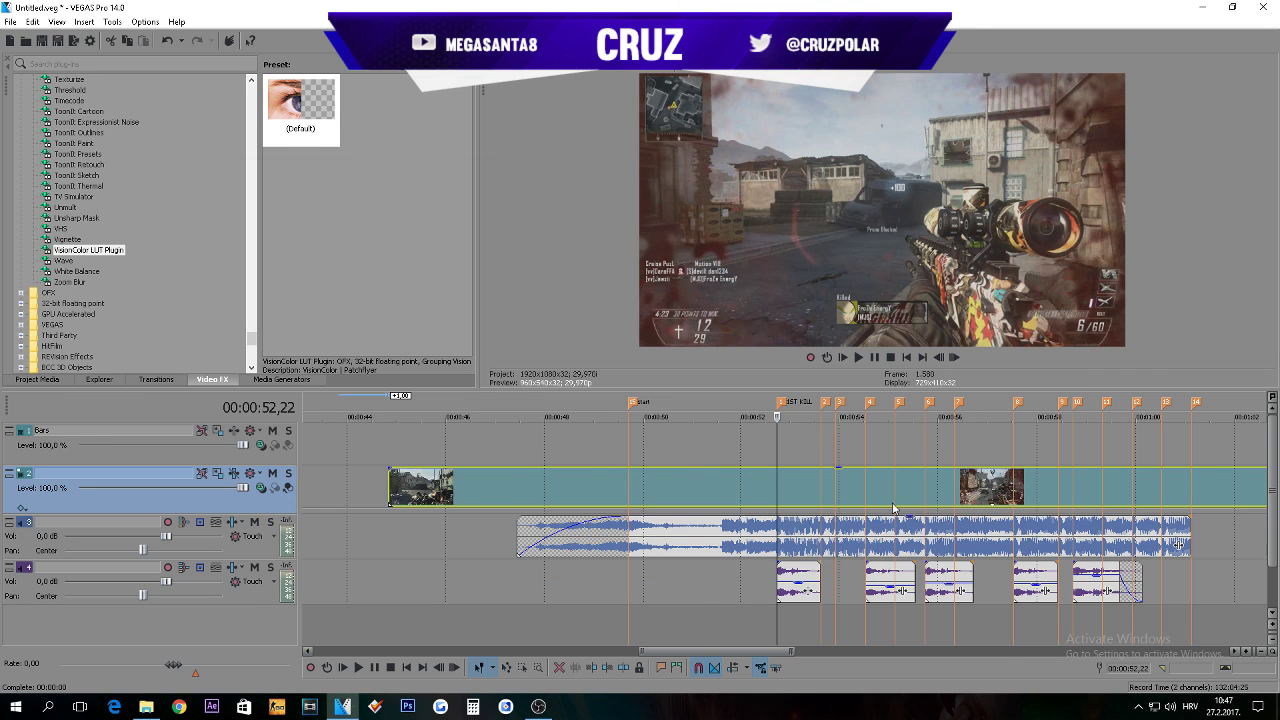
Step: Disable resampling for the knife flip video event
right_click(785, 496)
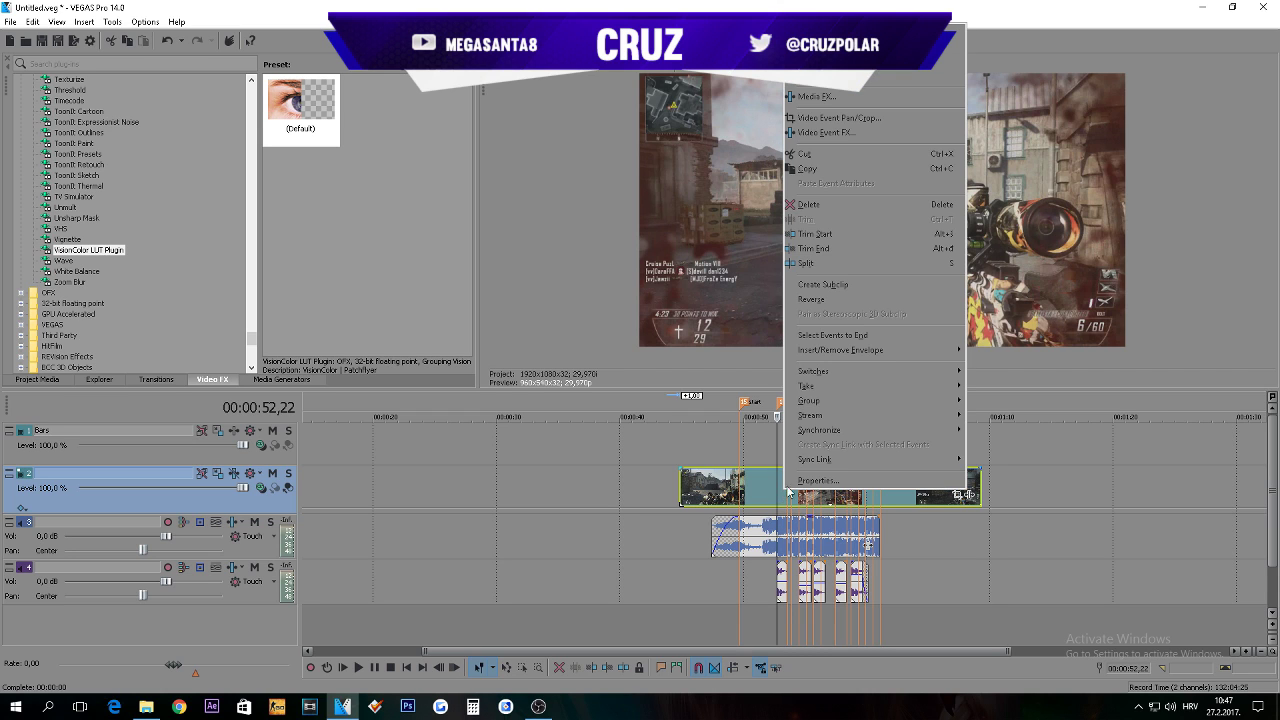
left_click(805, 478)
left_click(552, 279)
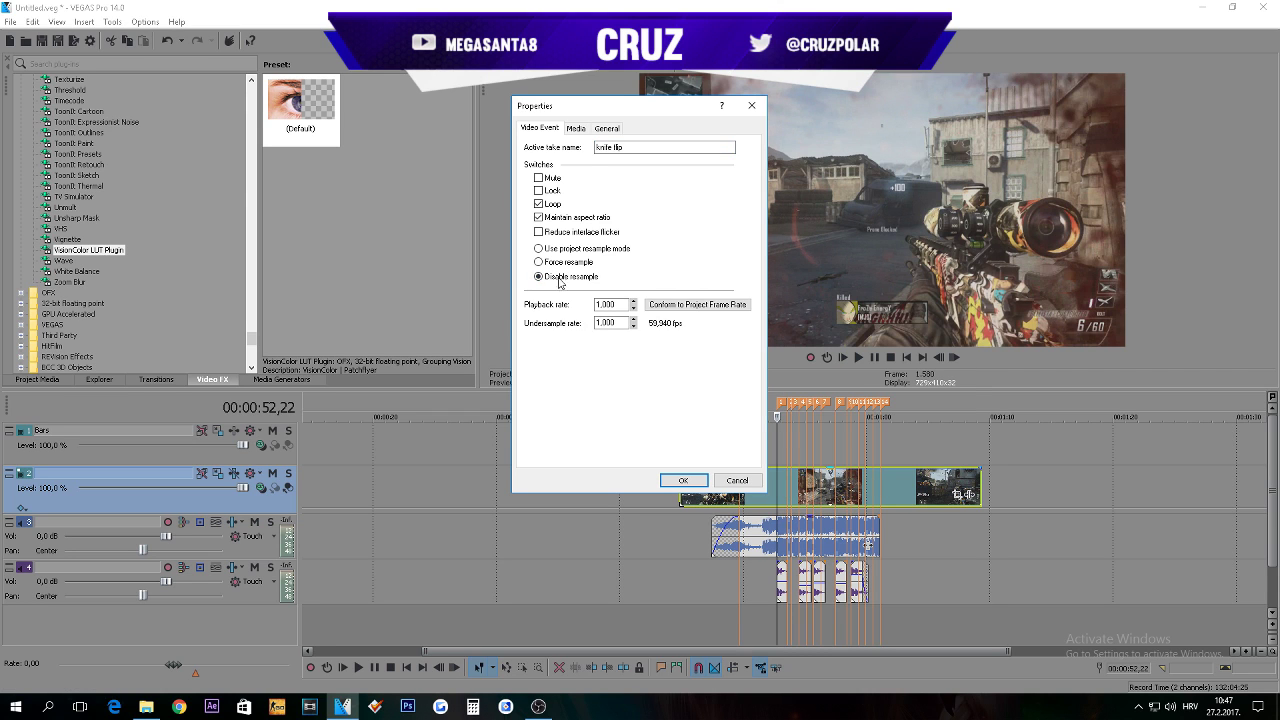
left_click(683, 480)
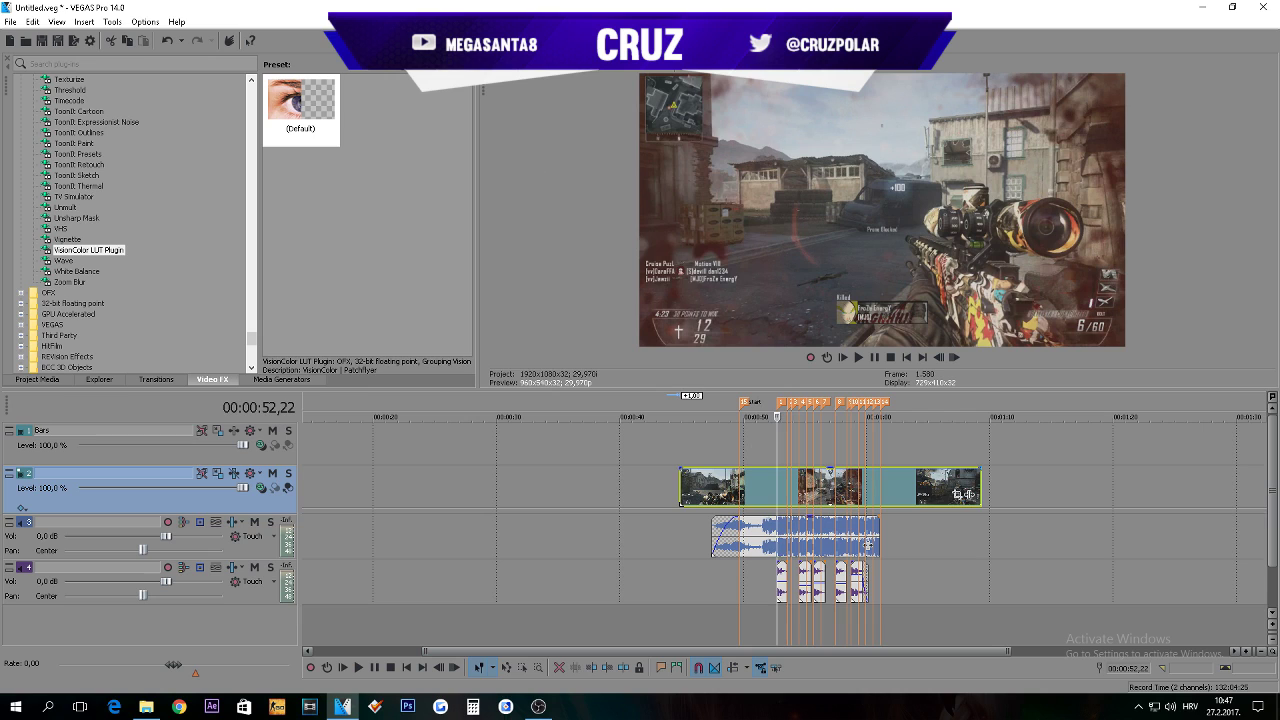
Step: Review the project's frame size and frame rate settings without changing them
key("alt+Return")
left_click_drag(580, 172, 547, 172)
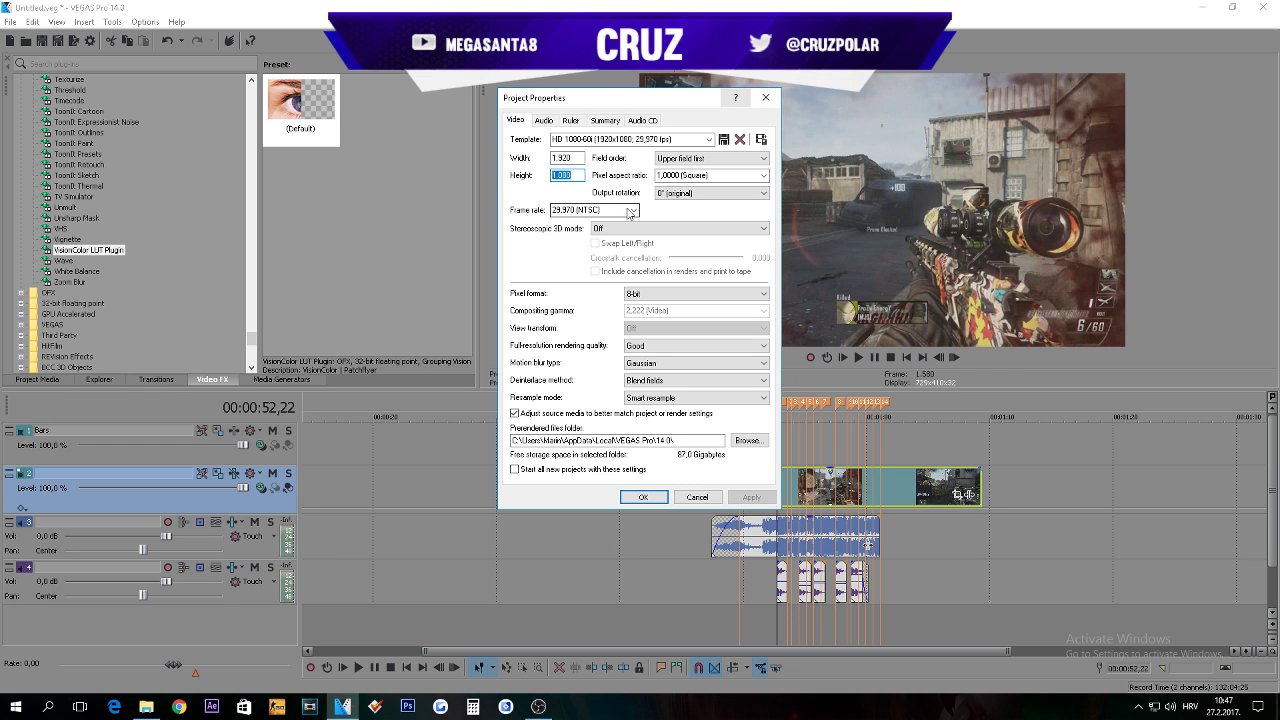
left_click(766, 98)
Step: Play the music from 00:00:51,19 towards the 1ST KILL marker and place the cursor on that marker
scroll(788, 500, "up", 5)
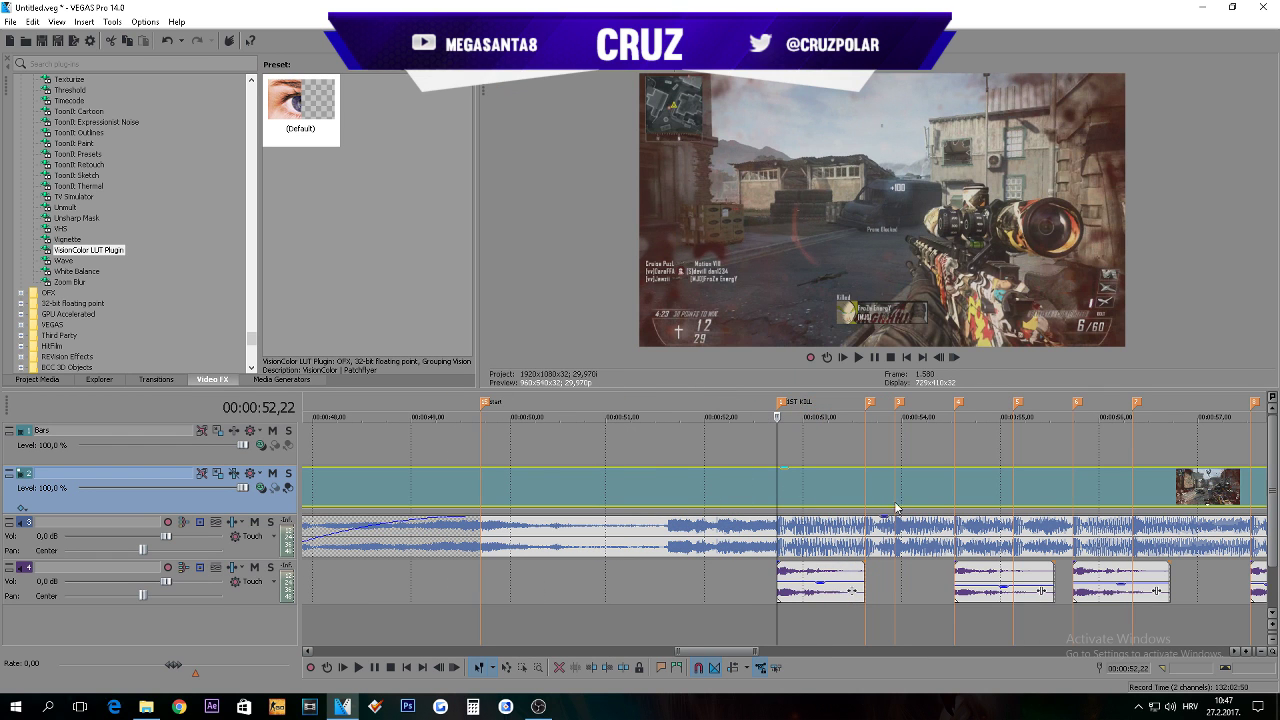
scroll(905, 555, "down", 4)
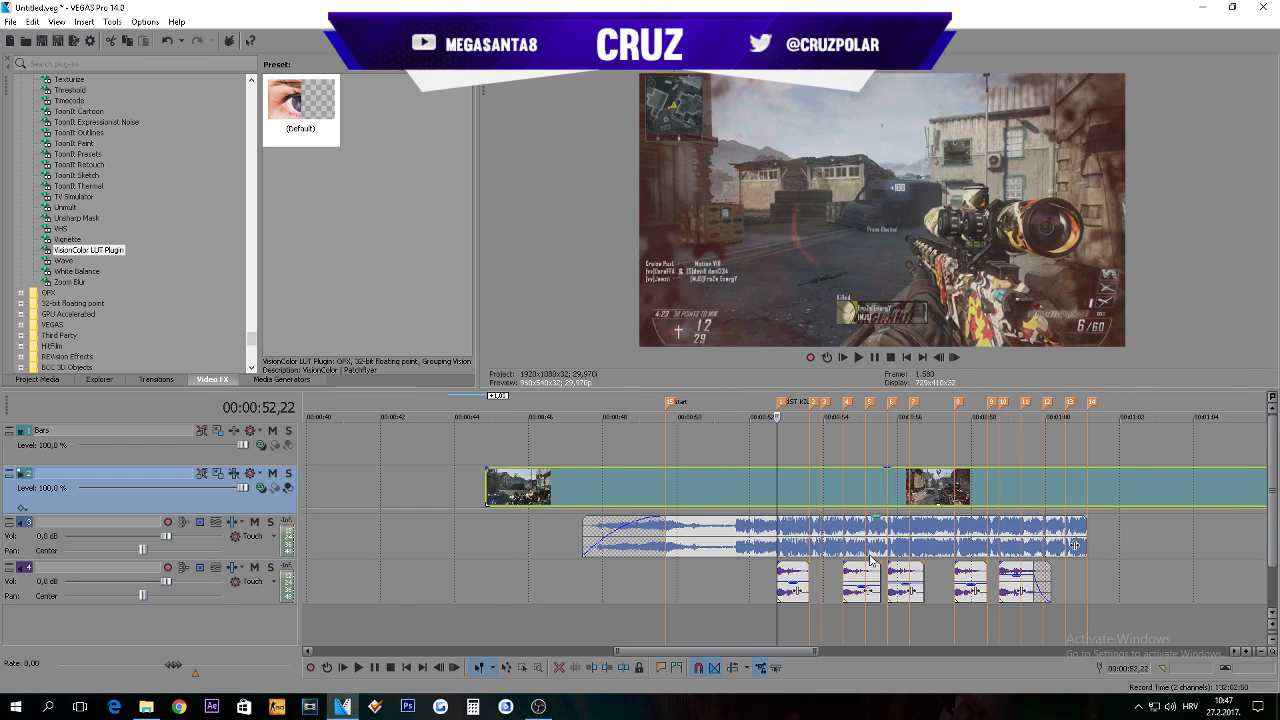
left_click(772, 548)
scroll(770, 545, "up", 5)
left_click(668, 533)
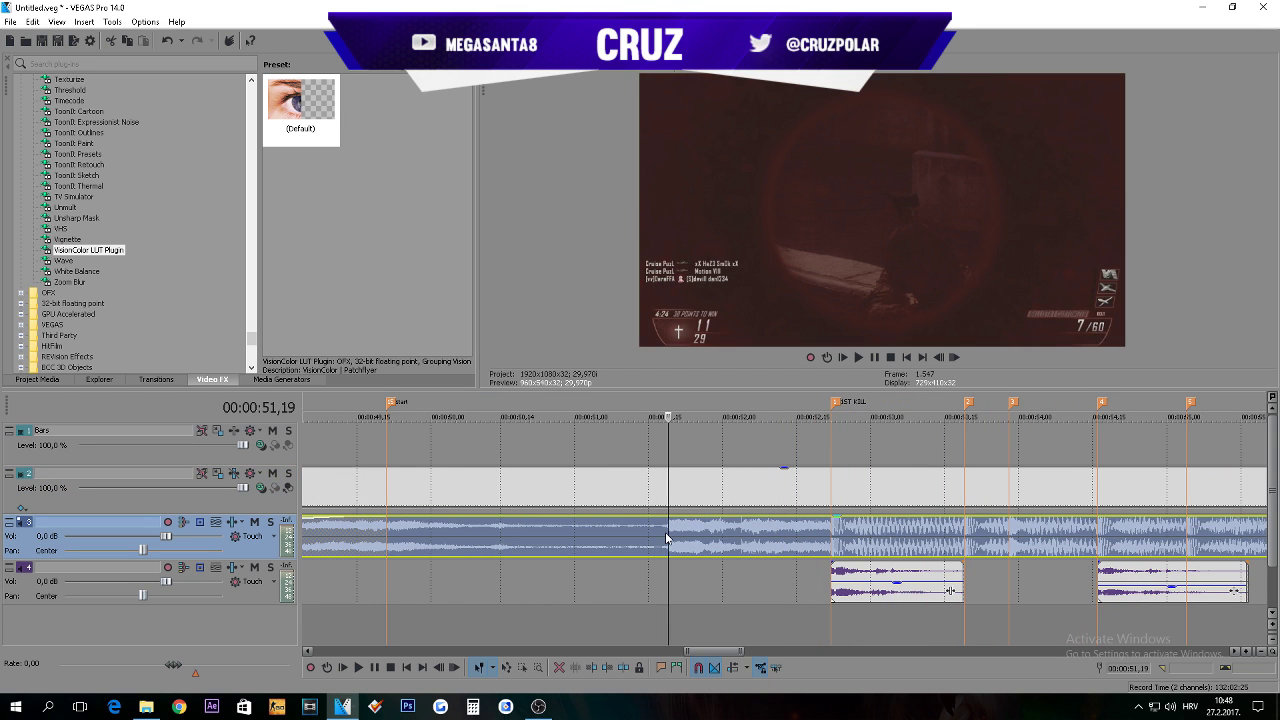
key("space")
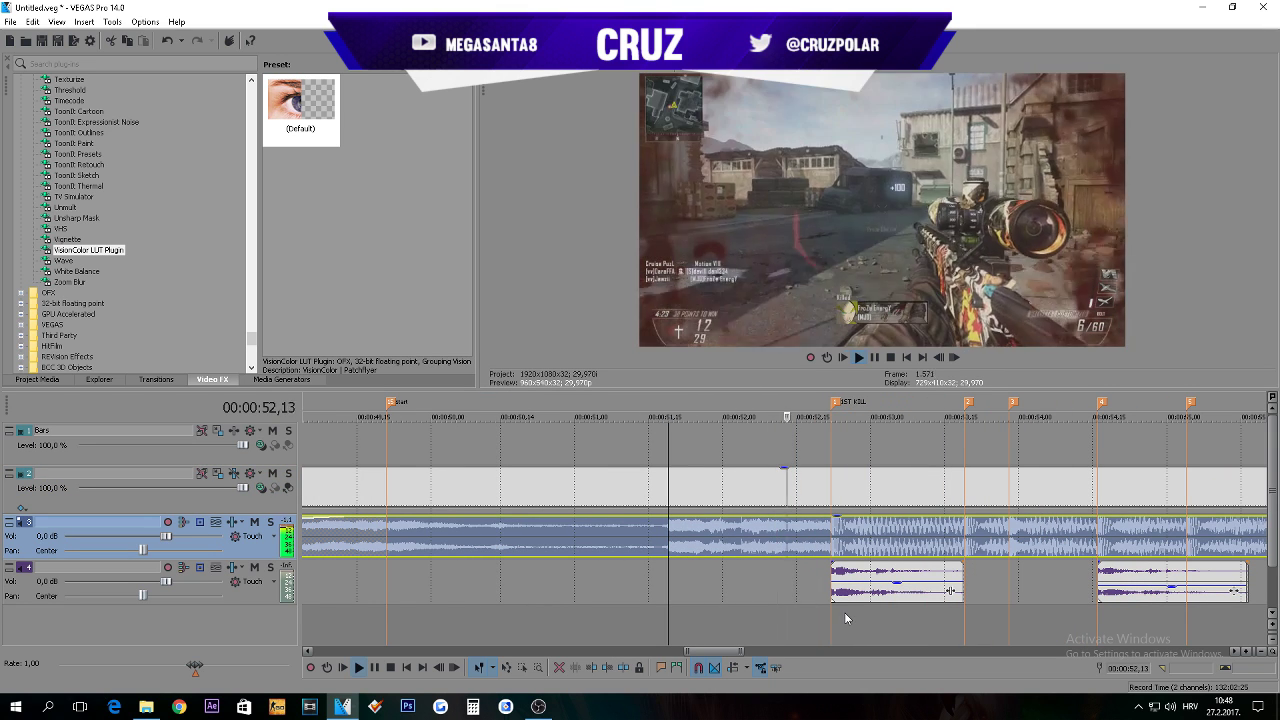
key("space")
left_click(837, 547)
scroll(838, 555, "down", 4)
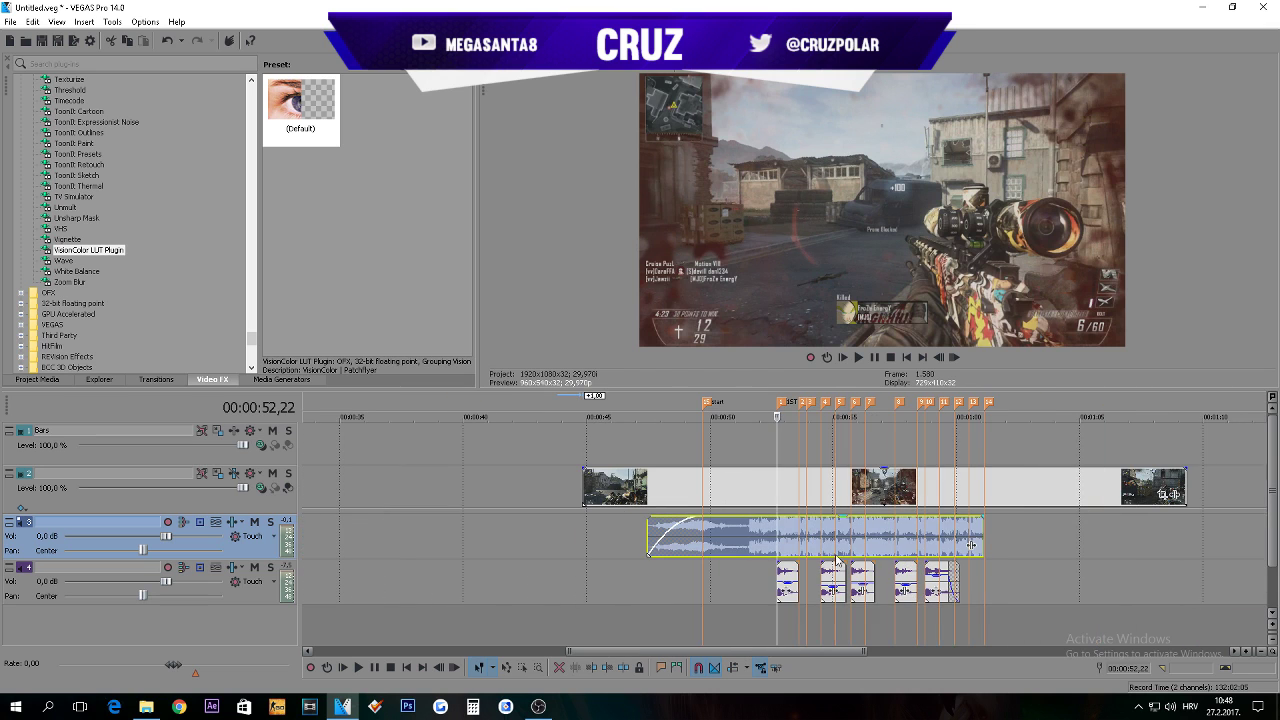
Step: Move the gameplay clip later so its first kill falls near the 1ST KILL marker
left_click(782, 489)
scroll(800, 490, "up", 3)
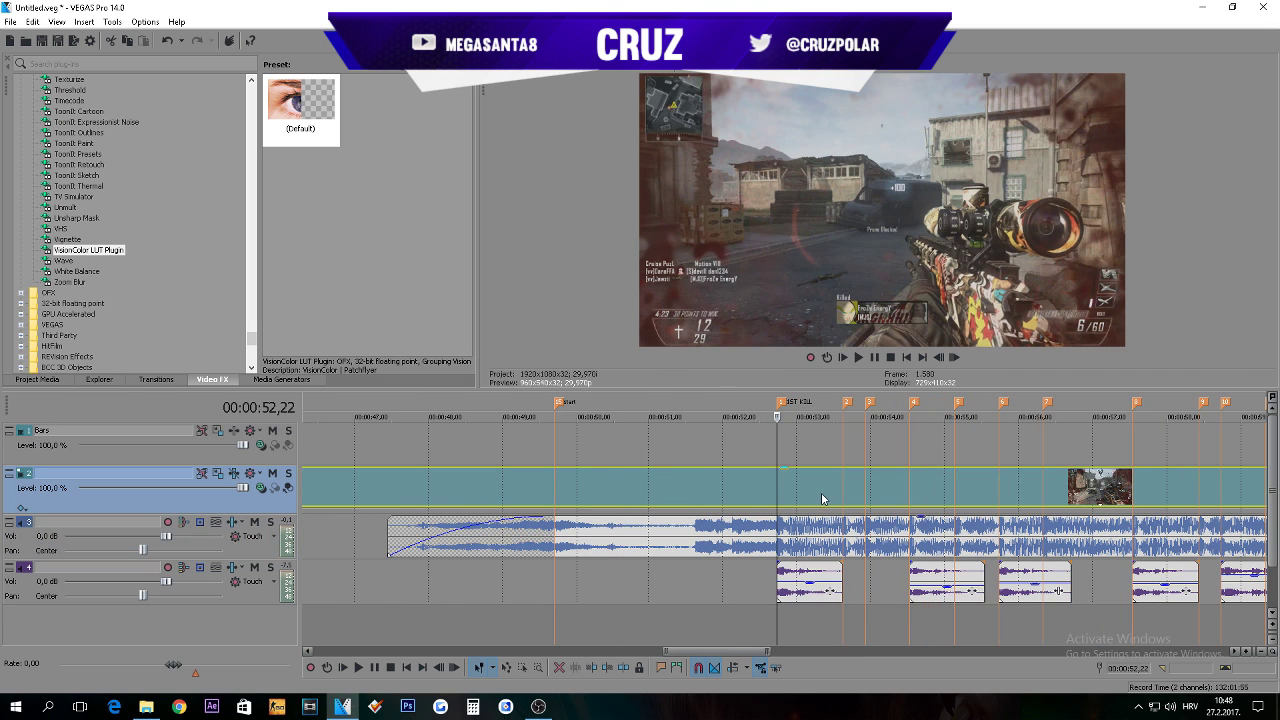
left_click_drag(742, 497, 899, 497)
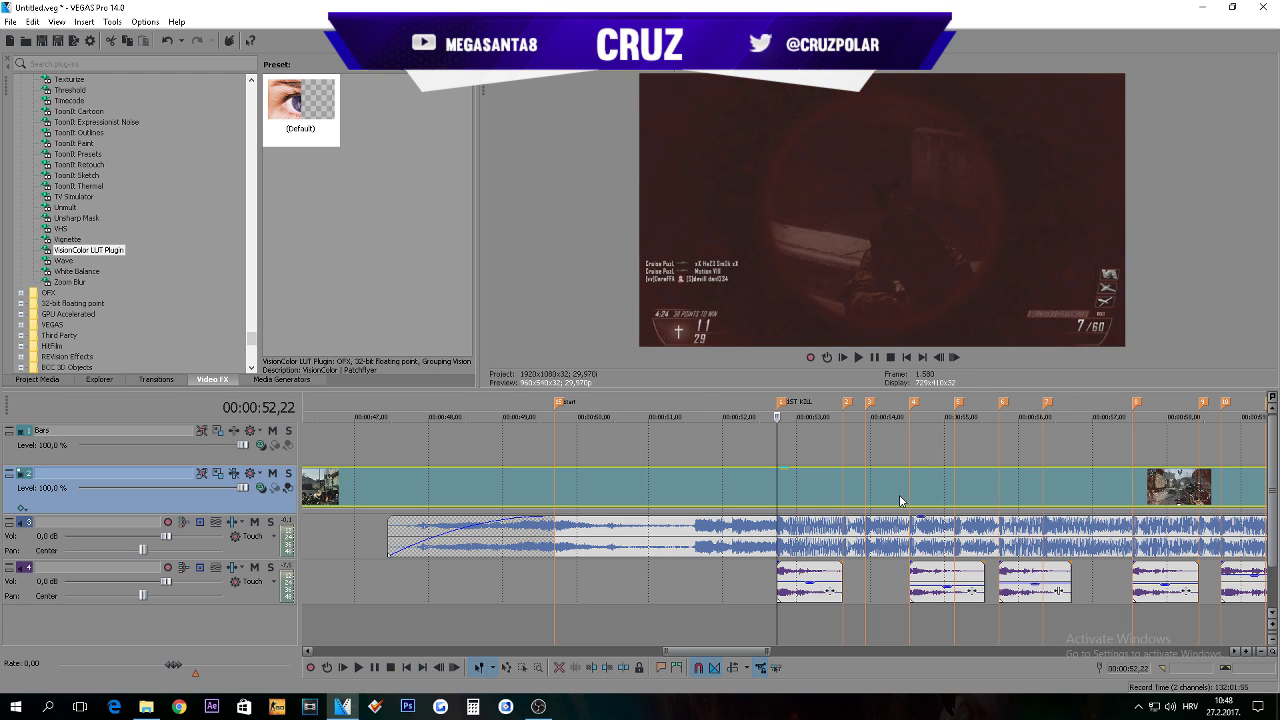
Step: Advance frame by frame to the first kill and split the gameplay clip at 00:00:52,26
left_click(954, 357)
left_click(954, 357)
left_click(954, 357)
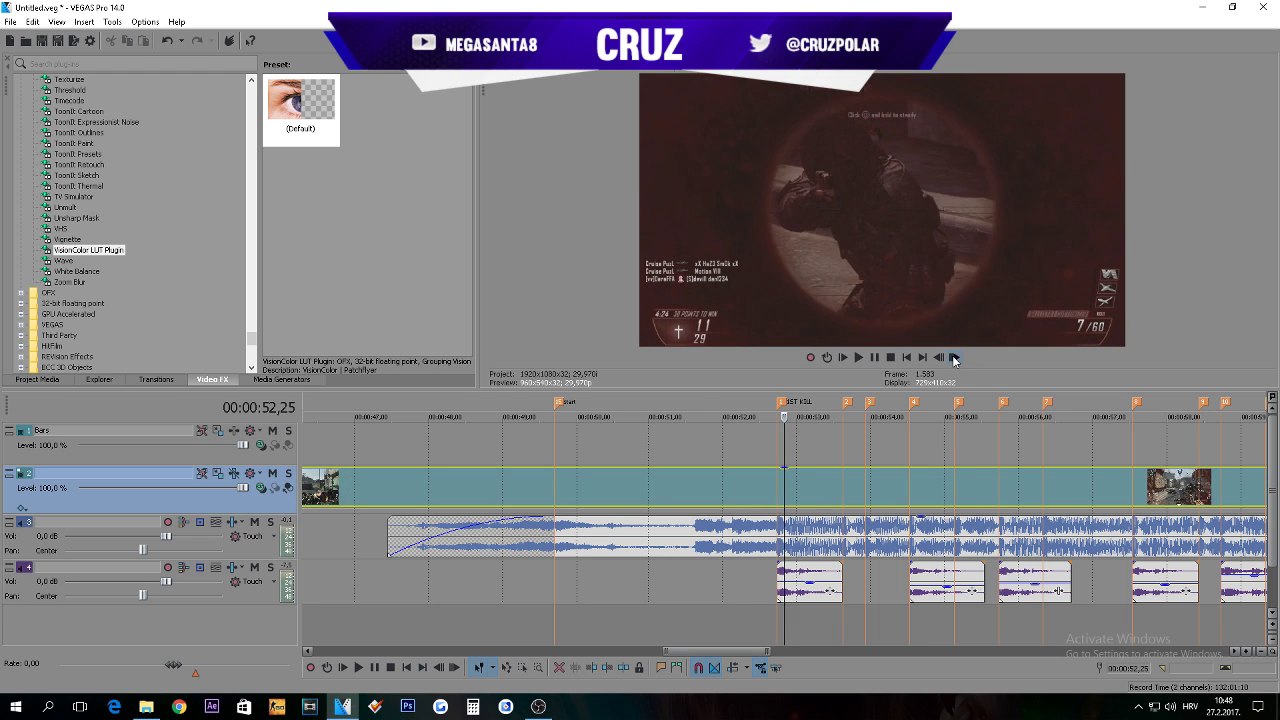
left_click(954, 357)
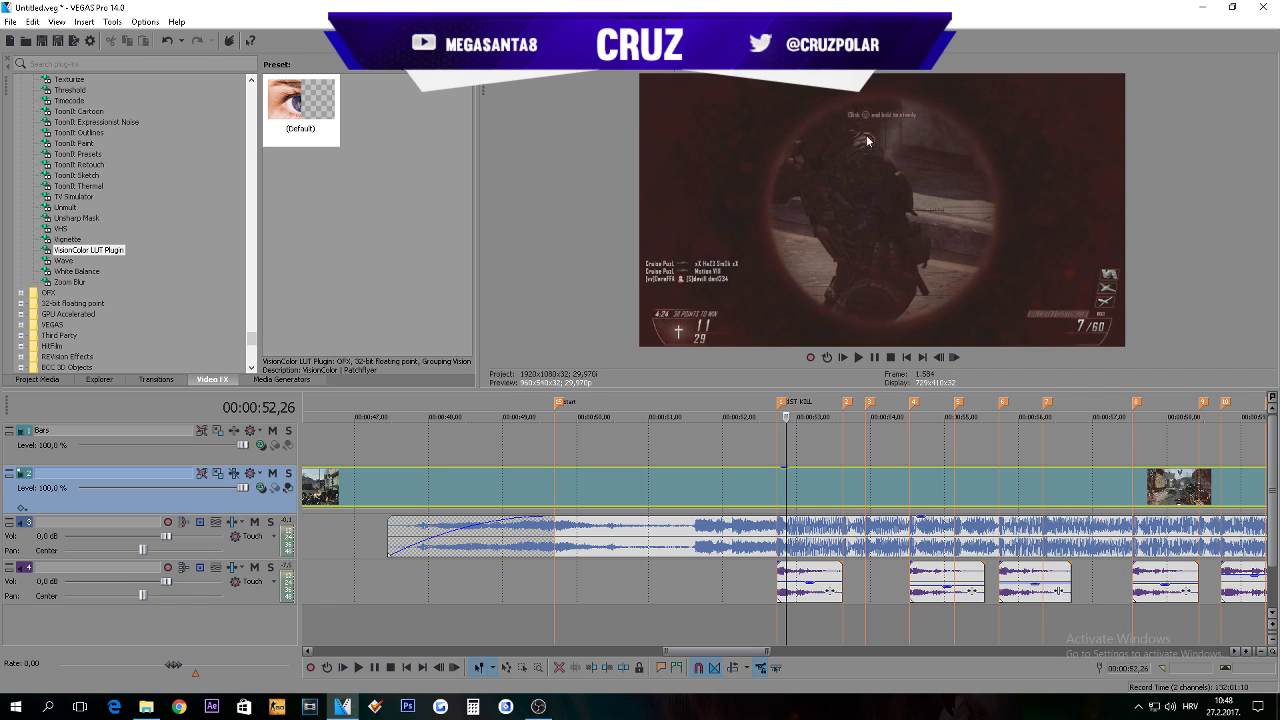
key("s")
Step: Move both parts of the gameplay clip earlier so the split sits exactly on the 1ST KILL marker
scroll(820, 505, "up", 3)
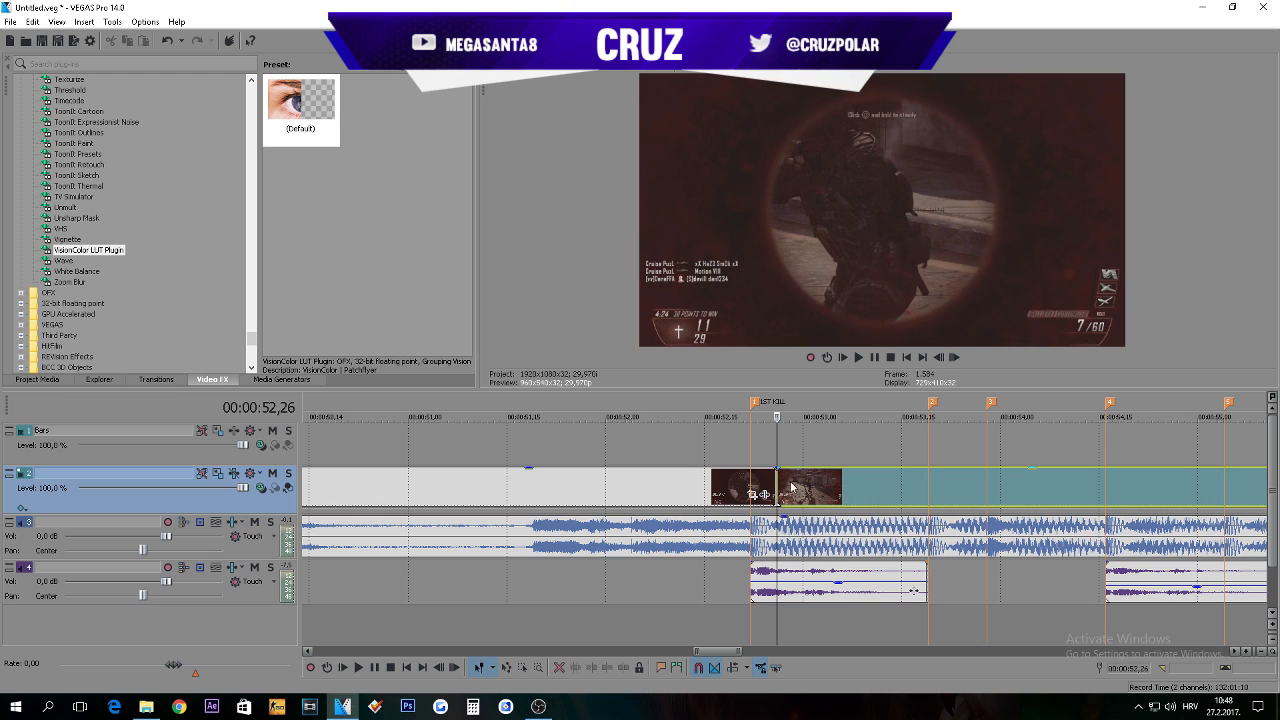
mouse_move(774, 488)
left_mouse_down()
mouse_move(746, 488)
mouse_move(791, 487)
left_mouse_up()
left_click(820, 487)
left_click(751, 482)
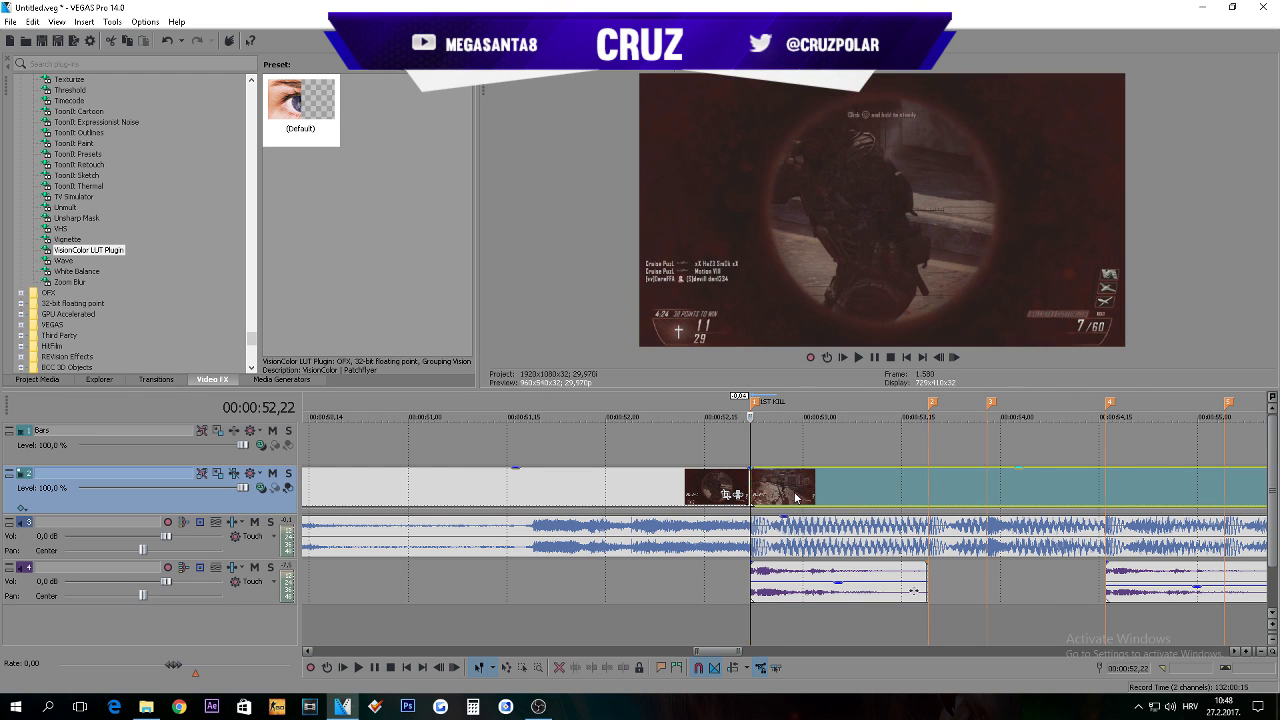
Step: Play the timeline from 00:00:51,24 through the first kill to check its sync with the music
scroll(795, 497, "down", 4)
scroll(795, 497, "up", 4)
left_click(637, 435)
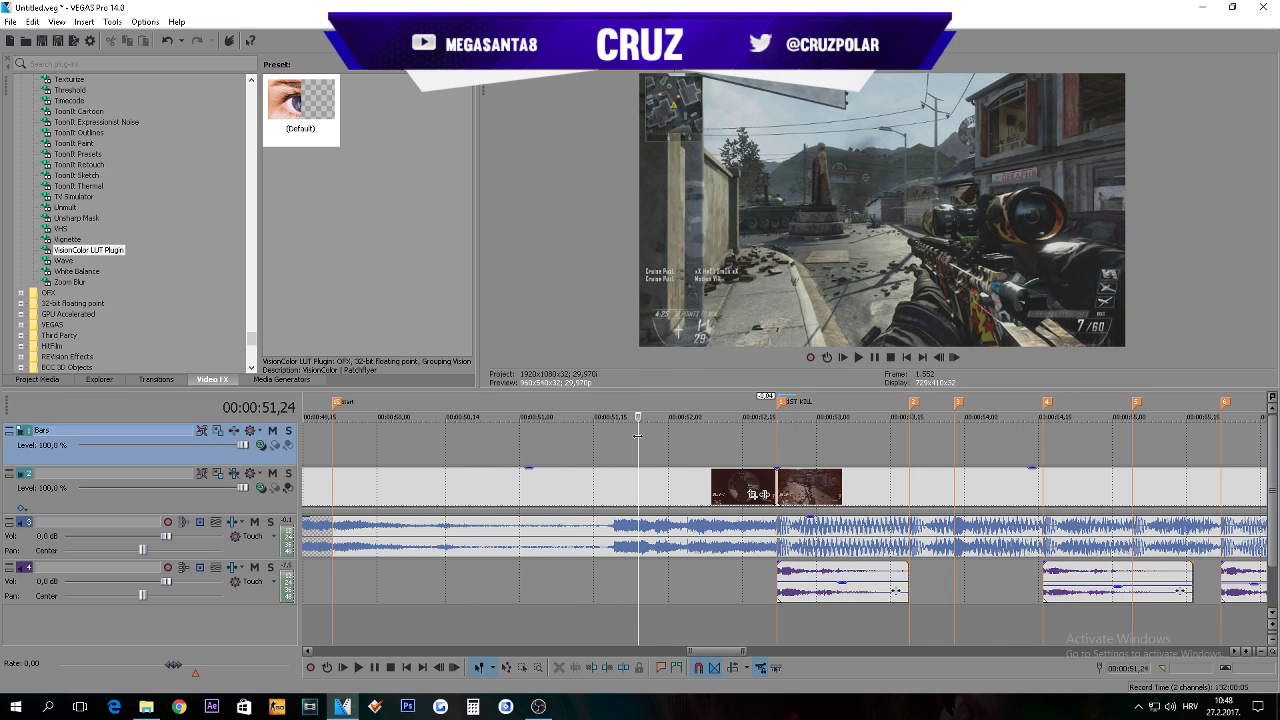
key("space")
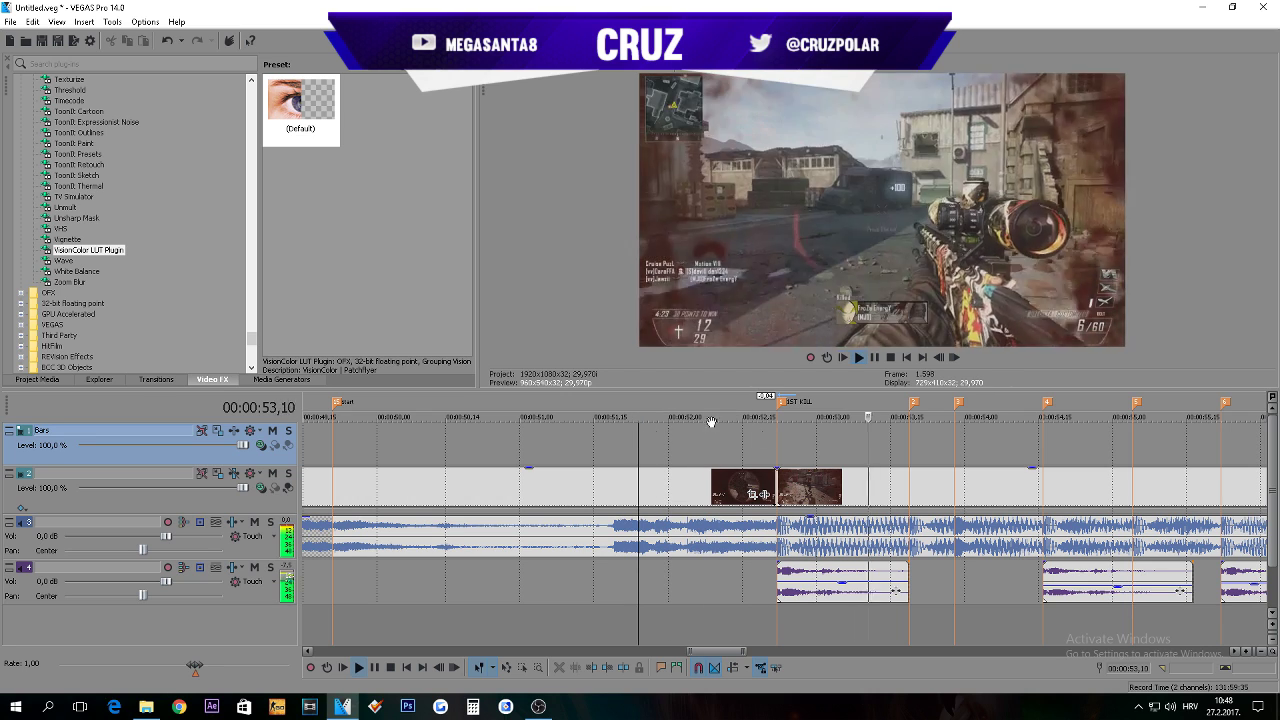
key("space")
left_click(763, 493)
scroll(810, 490, "down", 5)
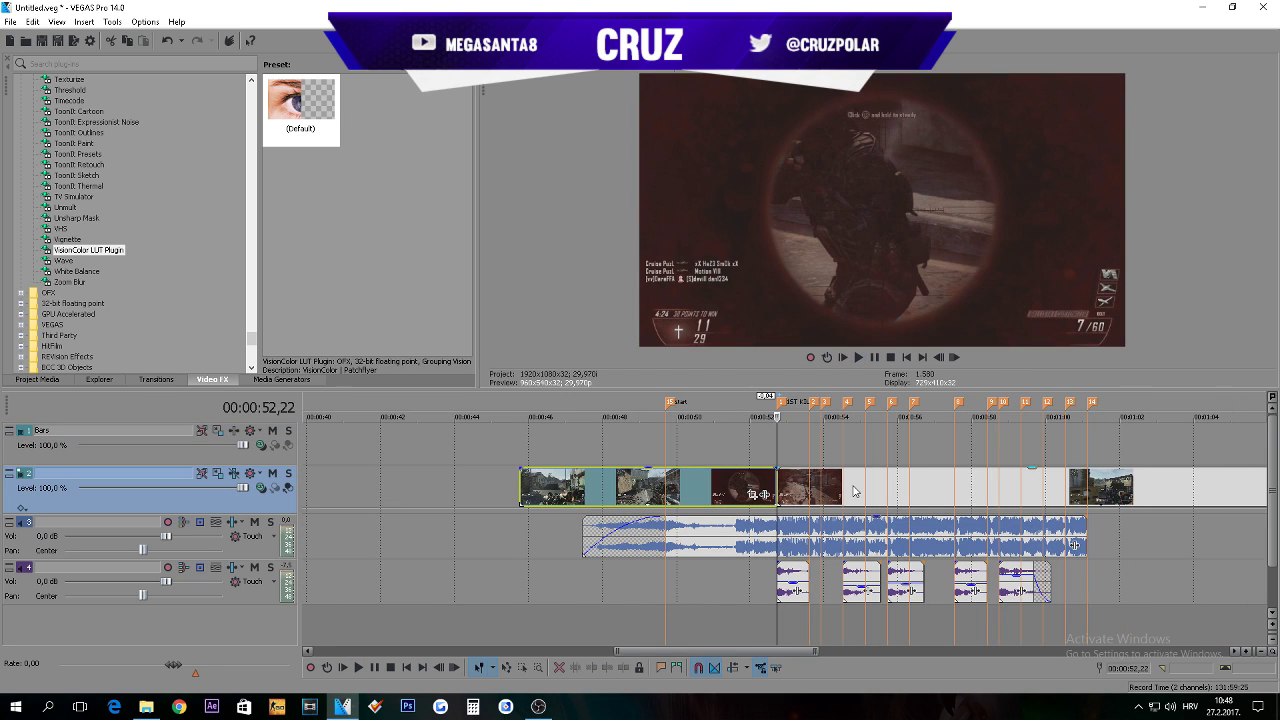
Step: Locate the second kill in the following clip part and split it there at 00:00:54,24
left_click(812, 489)
scroll(822, 492, "up", 5)
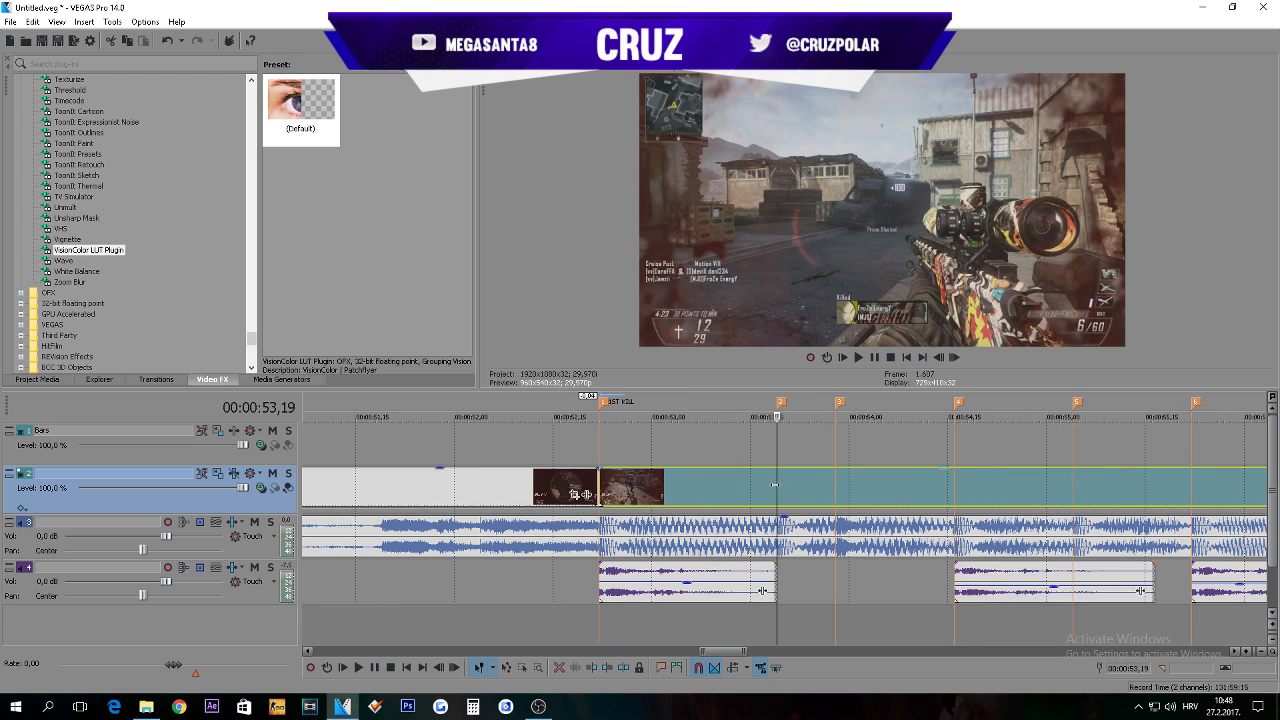
left_click_drag(686, 407, 1013, 416)
left_click(1000, 490)
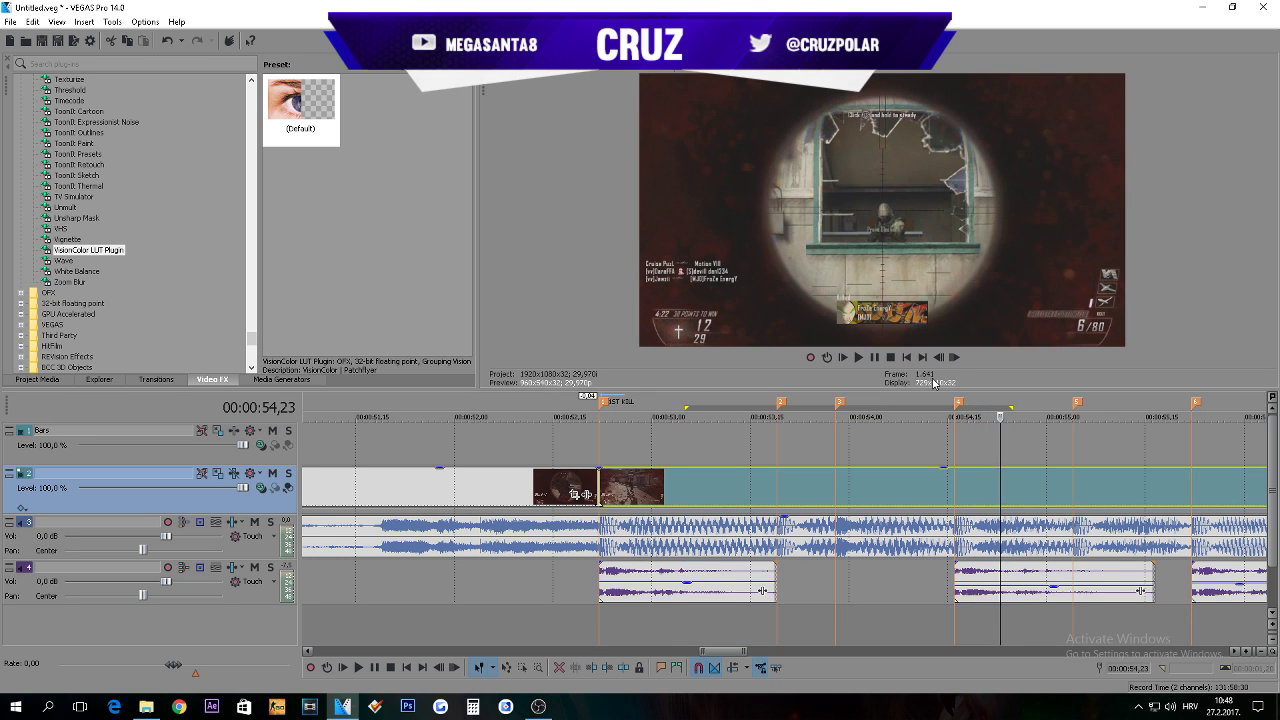
left_click(955, 357)
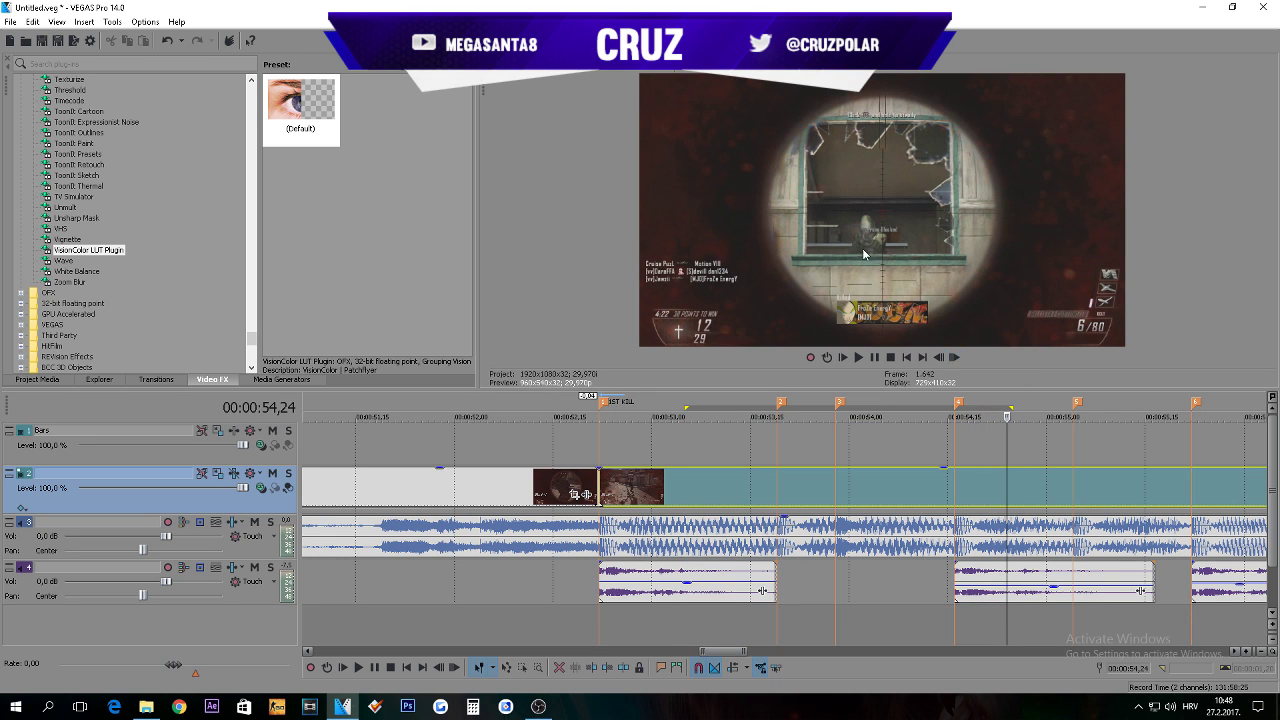
key("s")
Step: Time-compress the clip between the two kills to end on marker 4 and butt the following clip against it
left_click(928, 482)
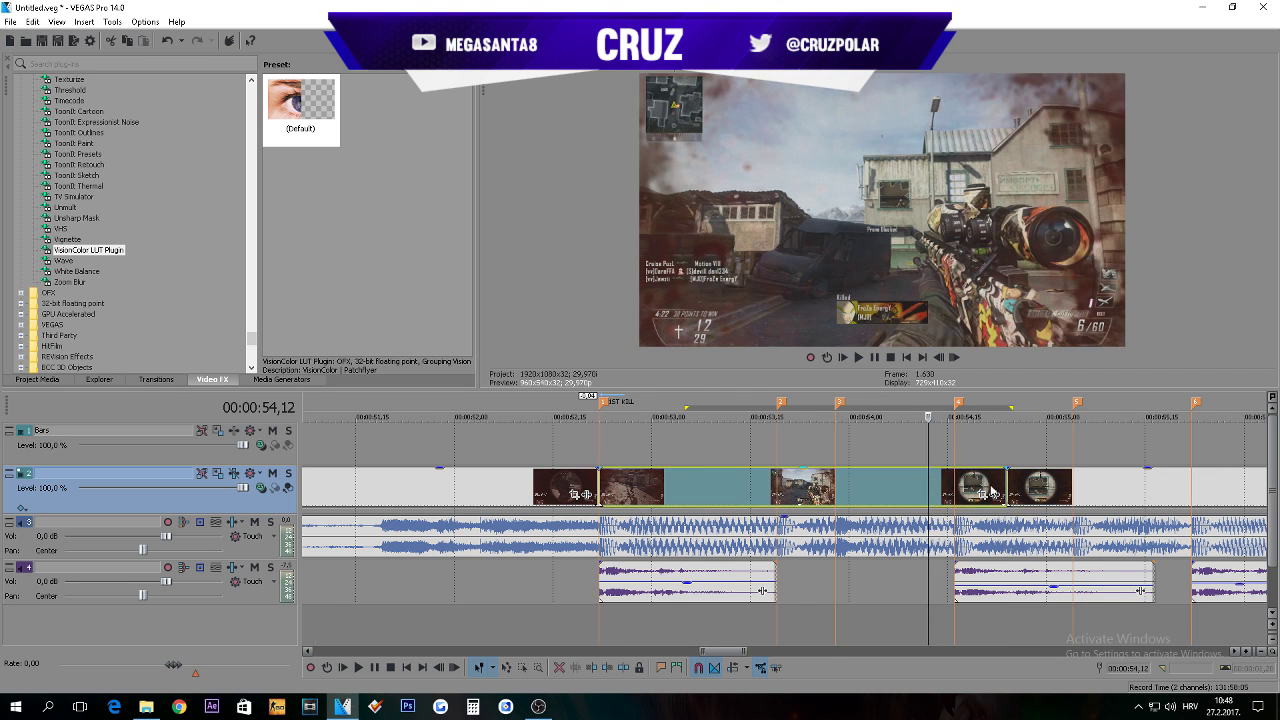
scroll(991, 491, "down", 5)
scroll(822, 496, "up", 4)
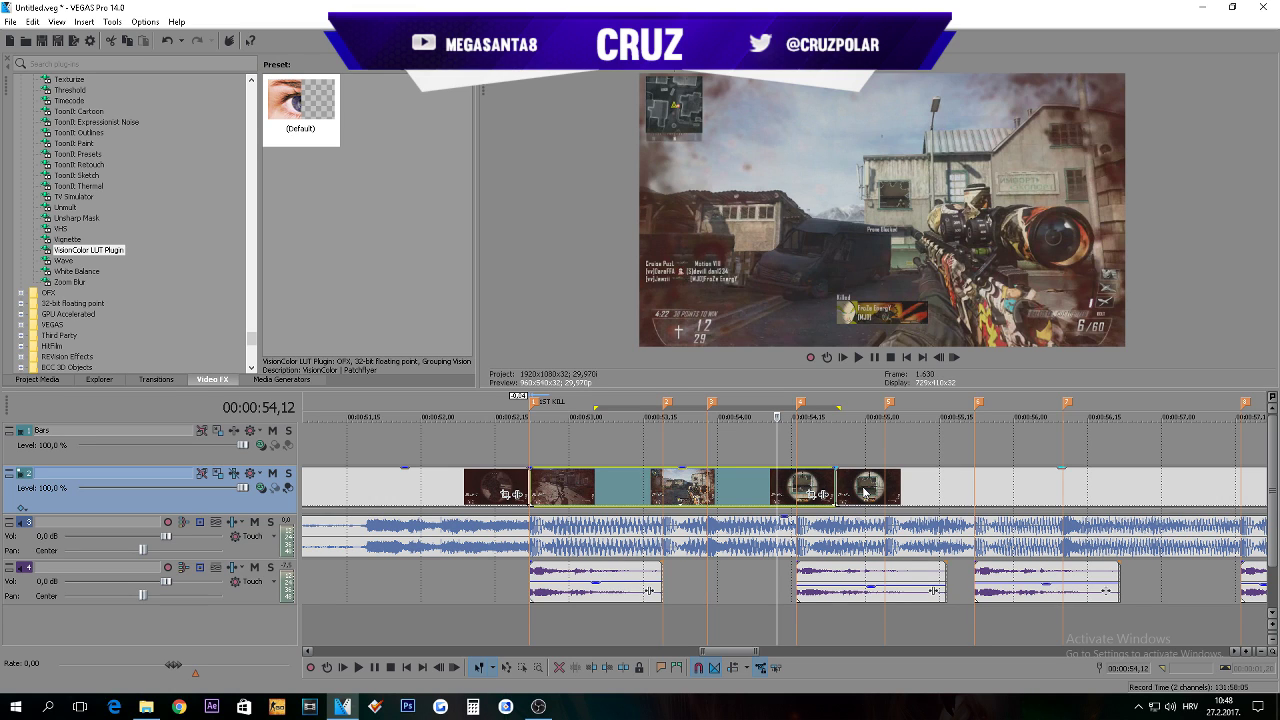
left_click_drag(864, 491, 893, 489)
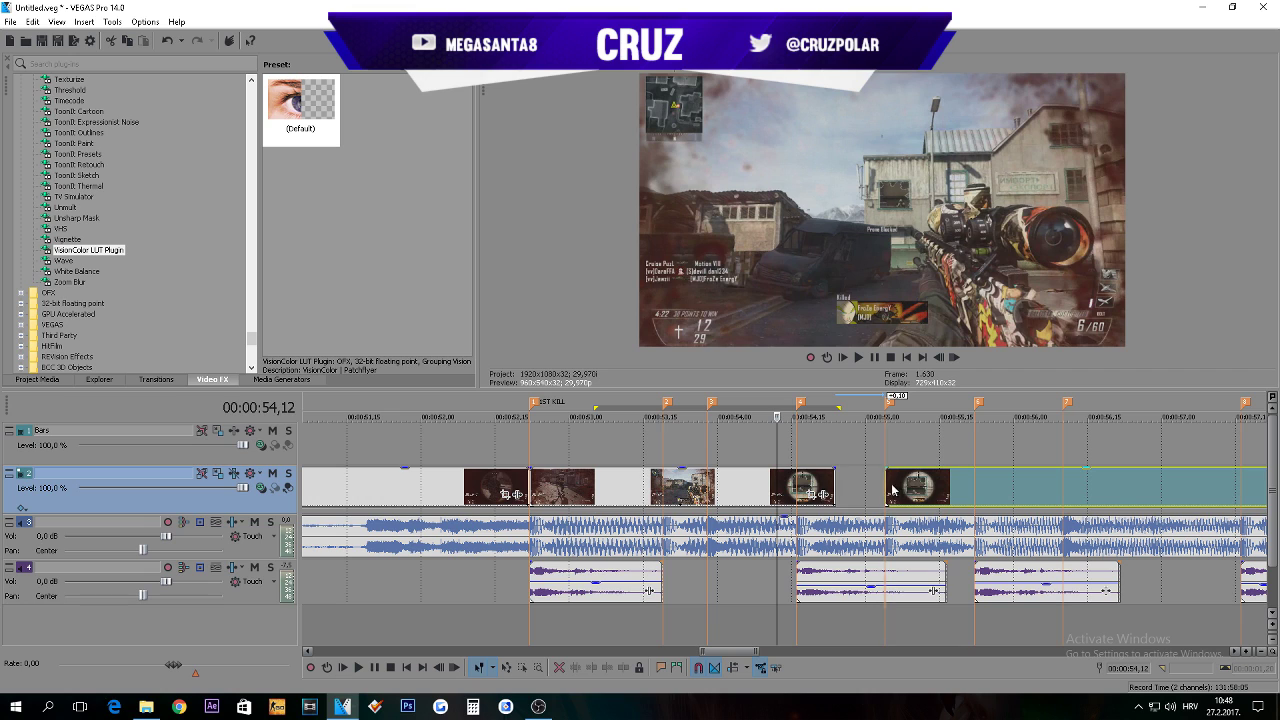
left_click(797, 487)
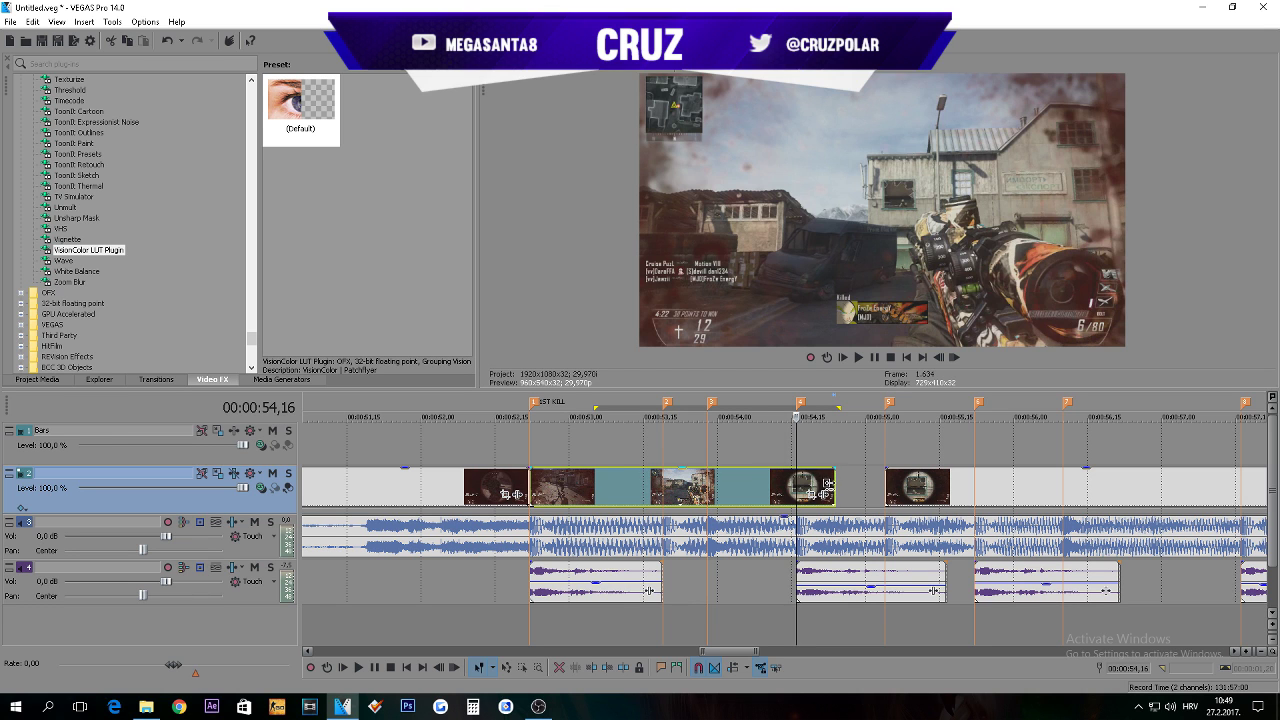
left_click_drag(831, 484, 798, 487)
left_click_drag(952, 488, 866, 488)
Step: Locate the third kill in the following clip part frame by frame and split it there at 00:00:55,27
scroll(866, 488, "down", 4)
scroll(783, 437, "up", 4)
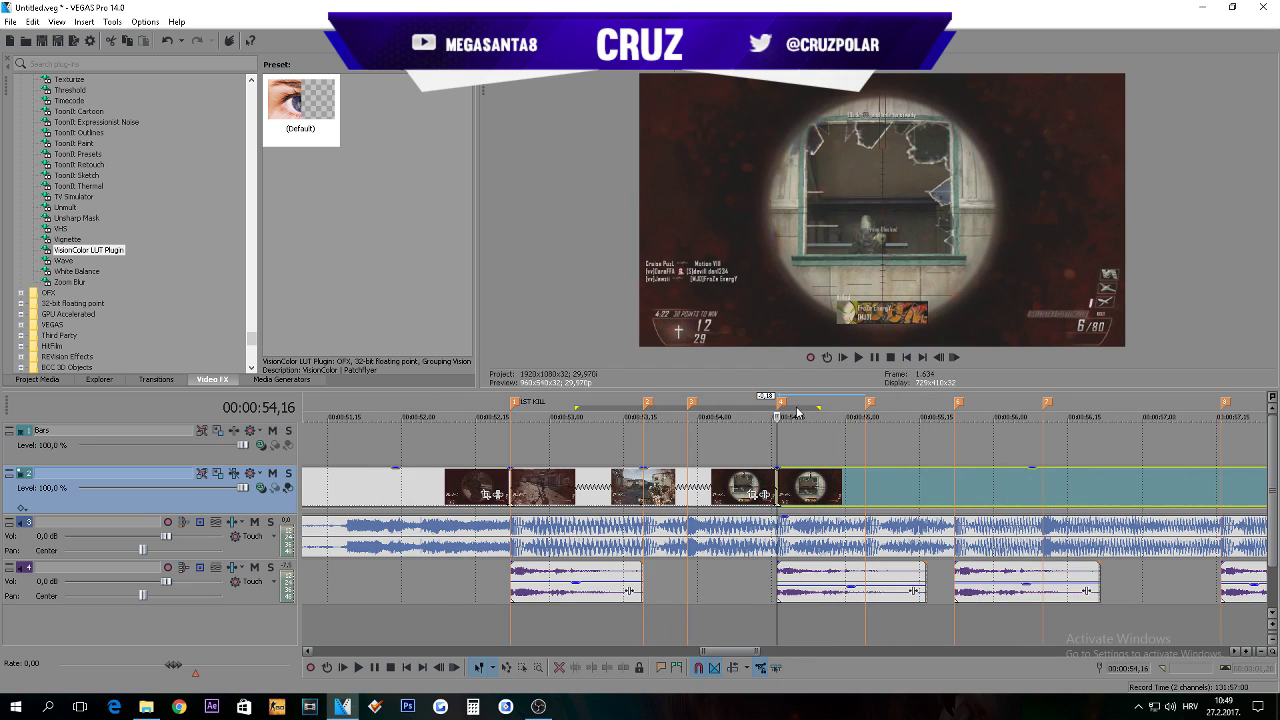
left_click_drag(752, 416, 969, 437)
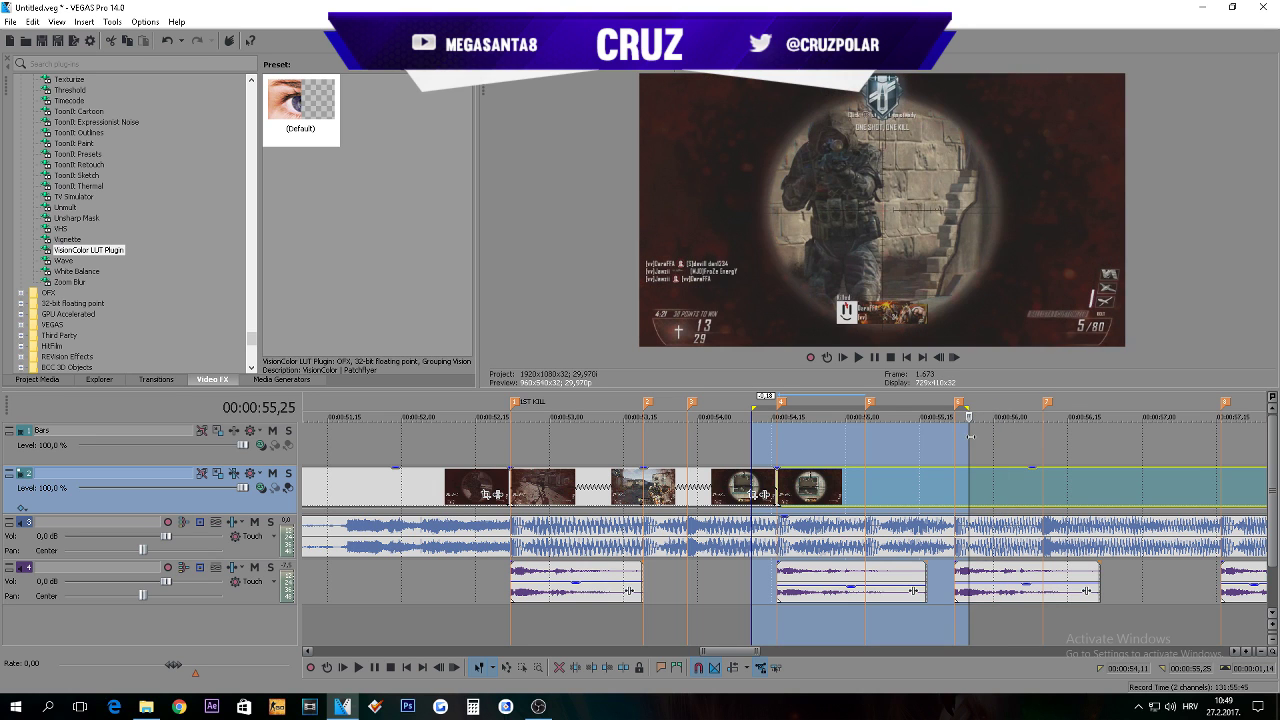
left_click(954, 357)
left_click(954, 357)
left_click(954, 357)
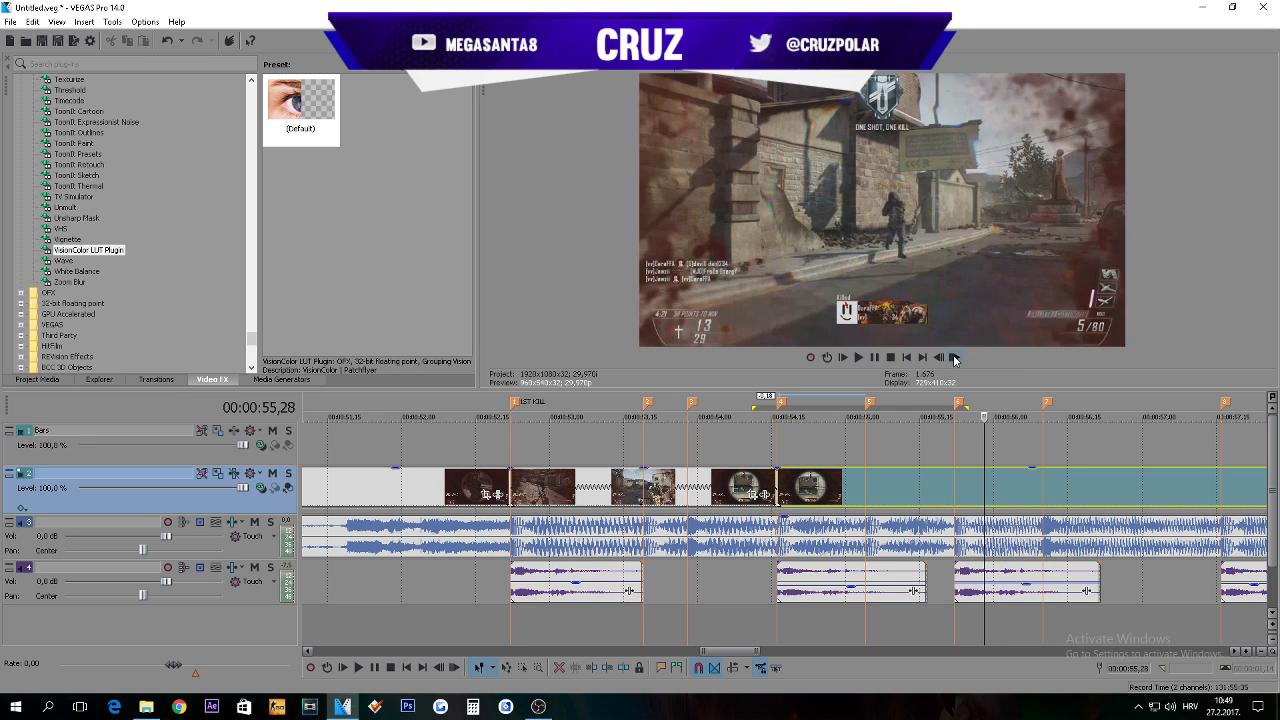
left_click(939, 357)
key("s")
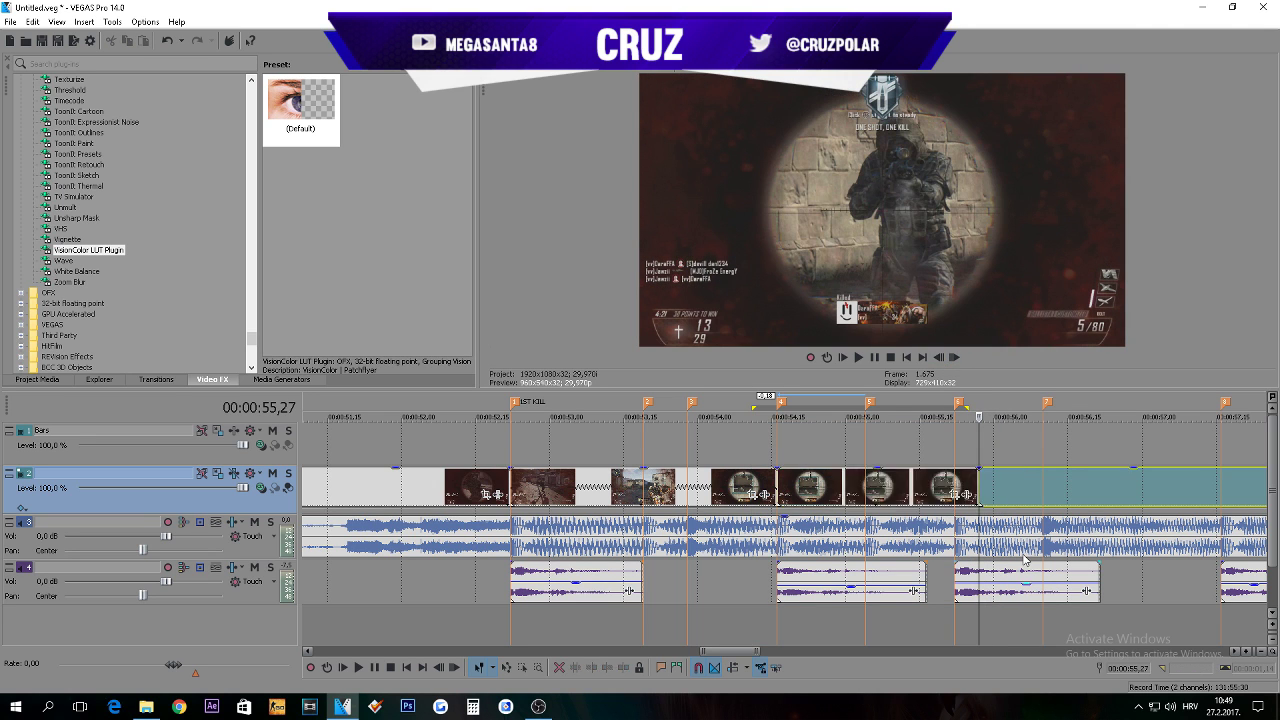
Step: Time-compress the clip between the second and third kills to end on marker 6 and butt the following clip against it
mouse_move(981, 485)
left_mouse_down()
mouse_move(1022, 485)
mouse_move(956, 485)
left_mouse_up()
left_click_drag(1061, 489, 997, 489)
scroll(1068, 500, "down", 1)
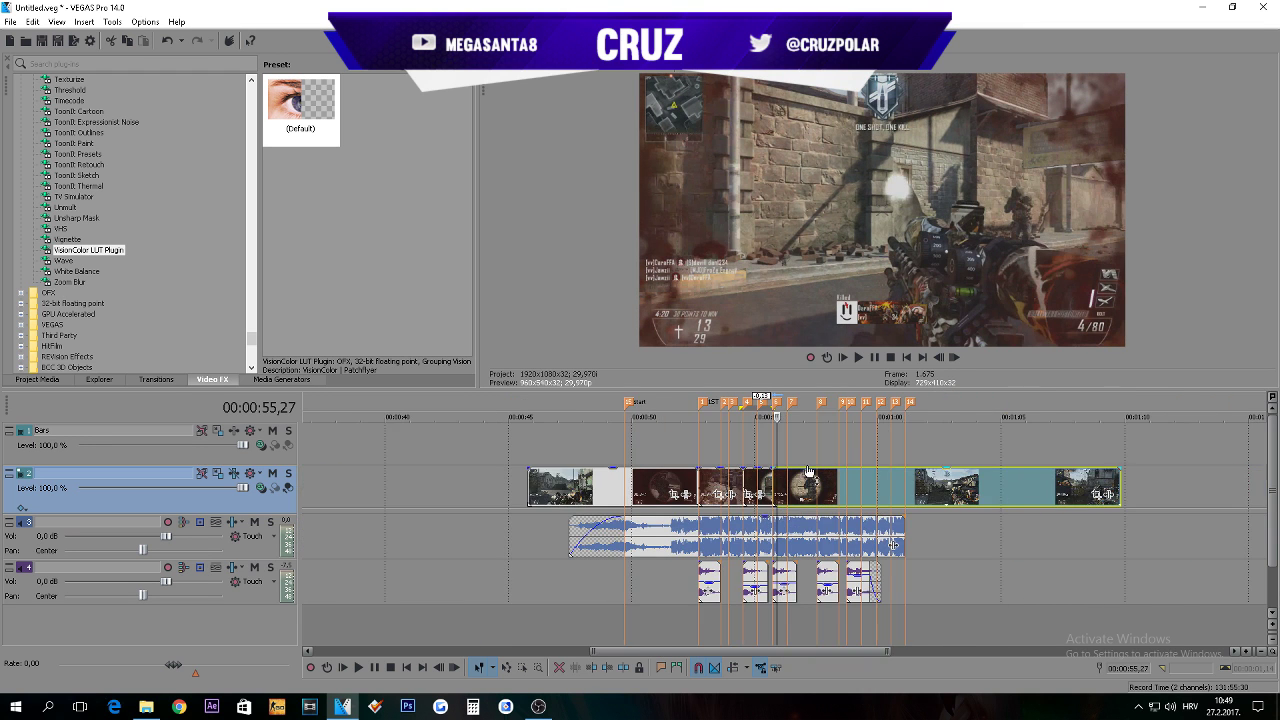
Step: Locate the fourth kill in the remaining gameplay frame by frame and split the clip there at 00:00:57,04
left_click_drag(737, 410, 891, 418)
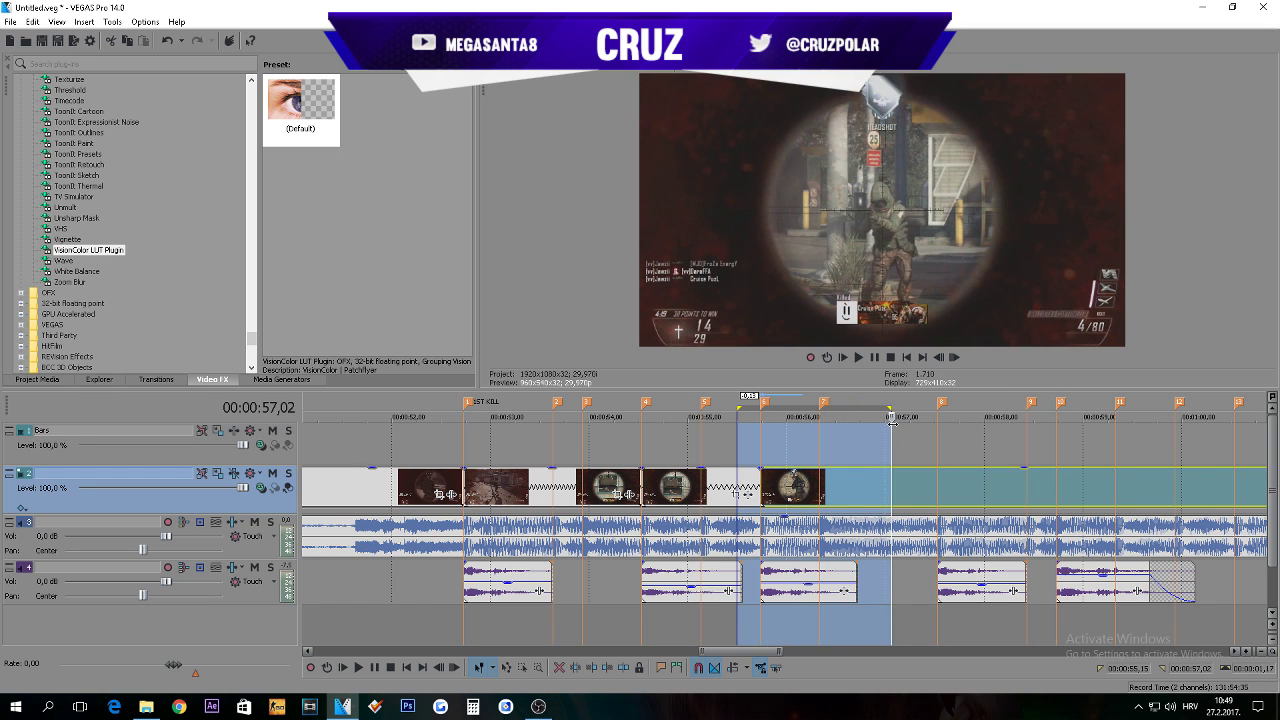
left_click(893, 478)
left_click(950, 360)
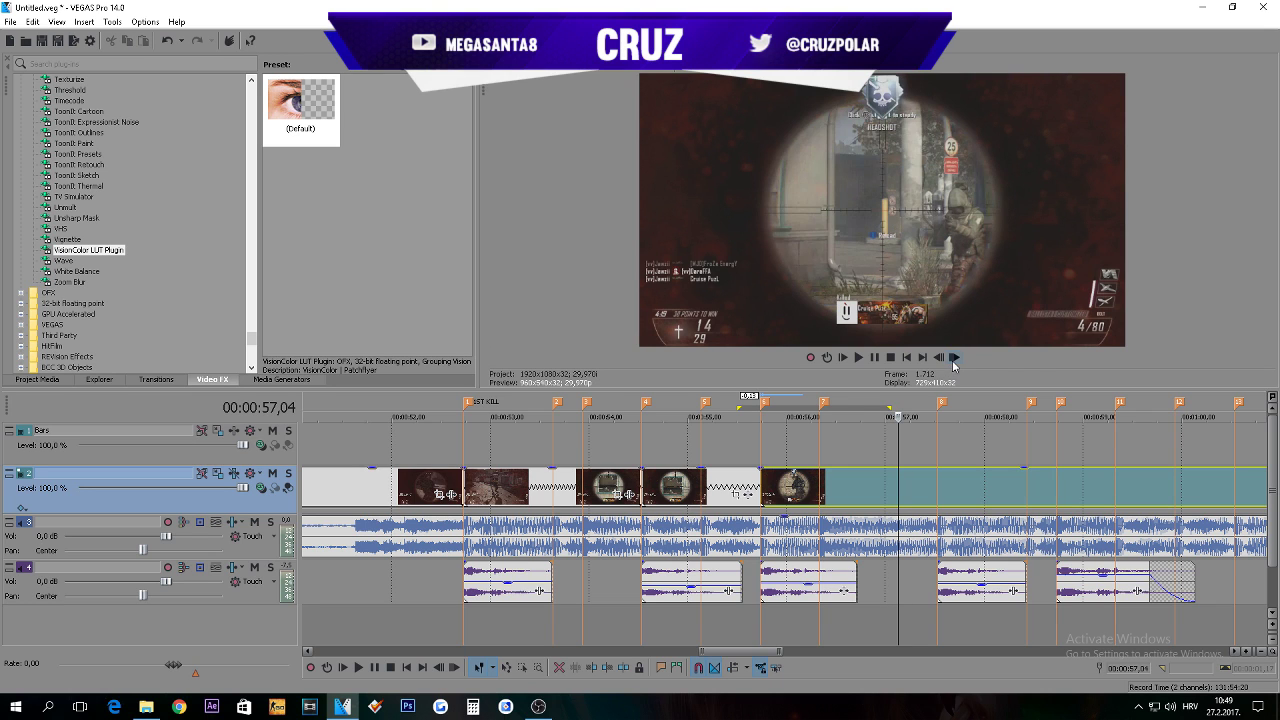
left_click(939, 359)
left_click(939, 359)
left_click(939, 359)
left_click(939, 359)
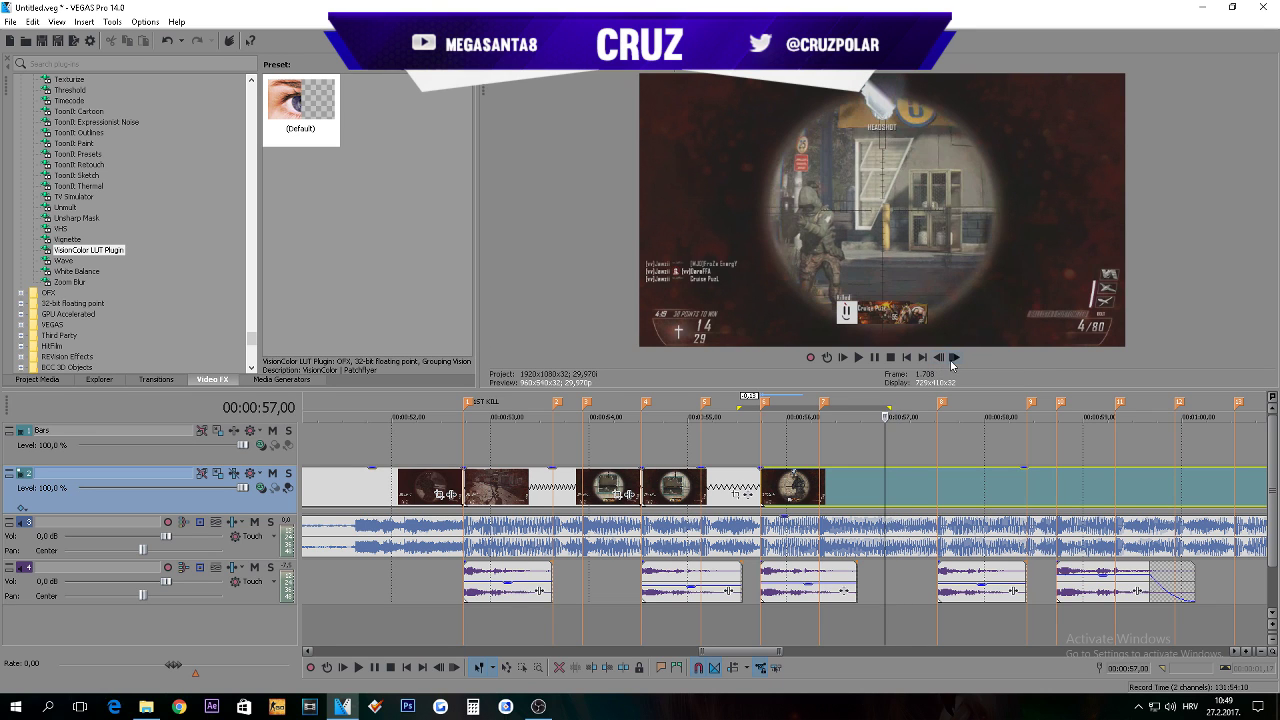
left_click(951, 359)
left_click(951, 359)
left_click(953, 357)
left_click(953, 357)
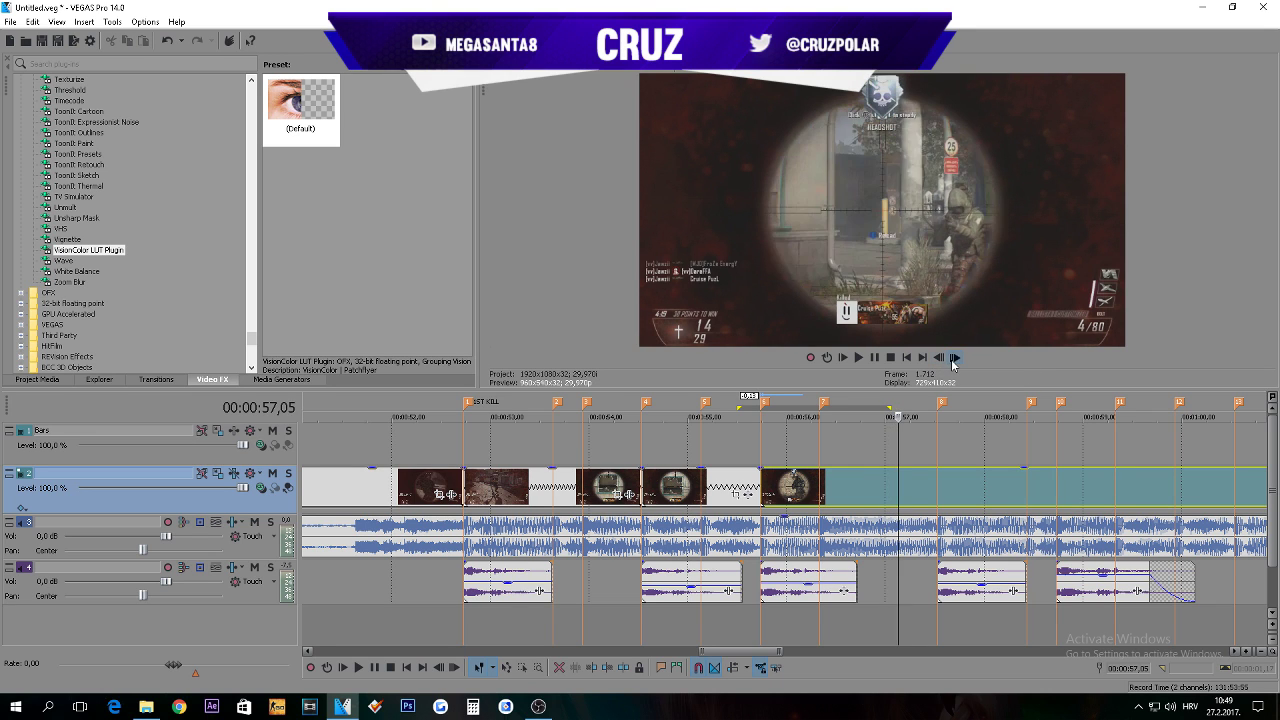
left_click(953, 357)
left_click(938, 357)
key("s")
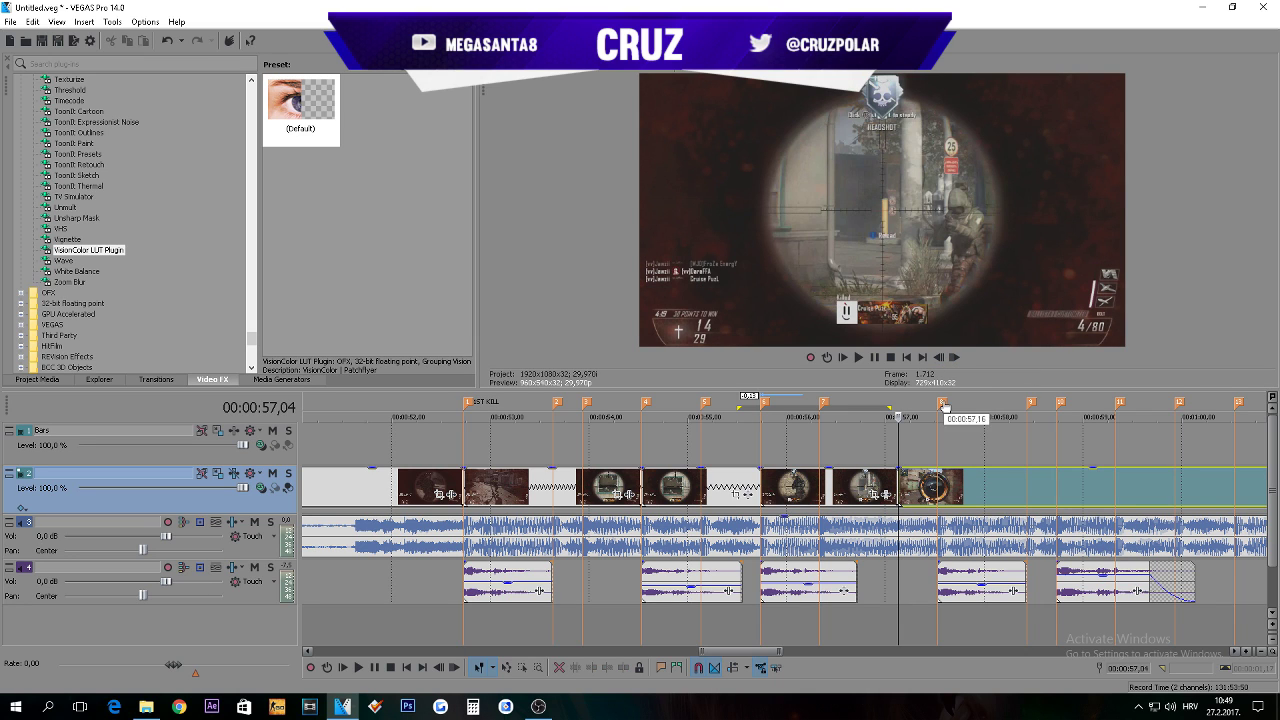
Step: Move the clip following the fourth kill to start on marker 8 and time-stretch the preceding clip to meet it
left_click_drag(922, 487, 960, 490)
left_click(884, 484)
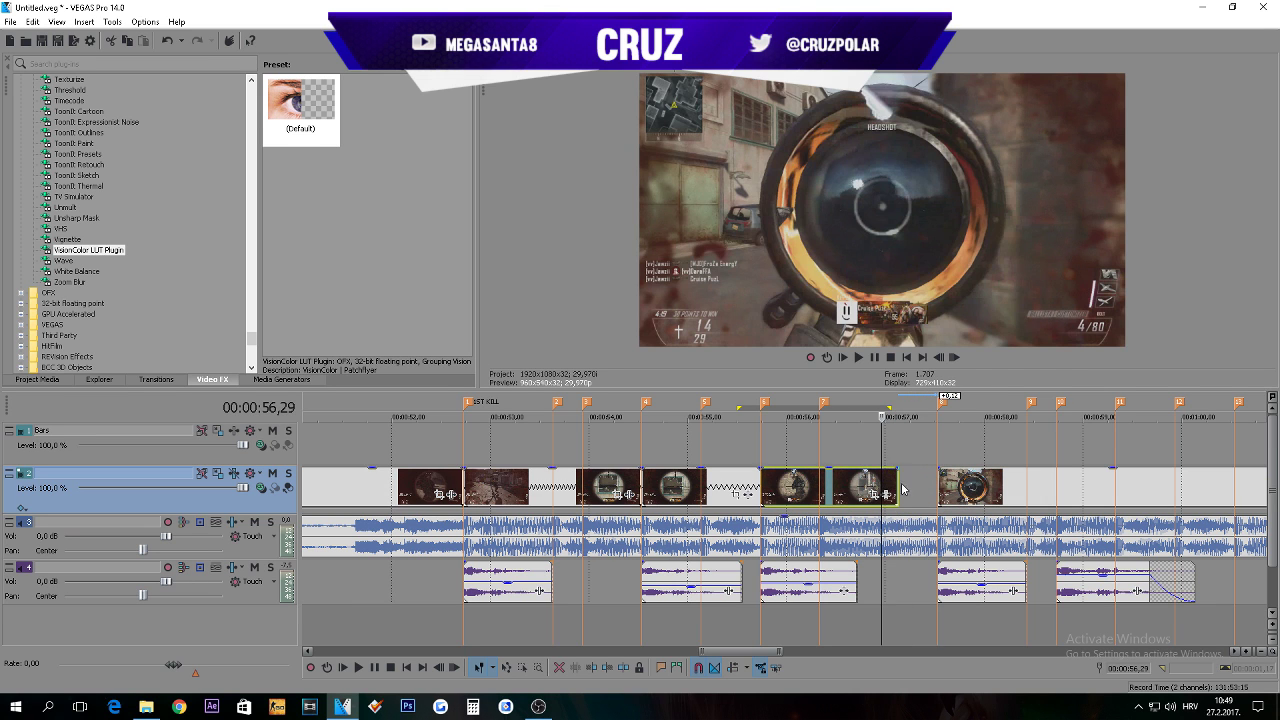
left_click_drag(897, 486, 937, 486)
Step: Check the playback rates of the stretched clip ending on marker 8 and the compressed clip ending on marker 6
right_click(850, 510)
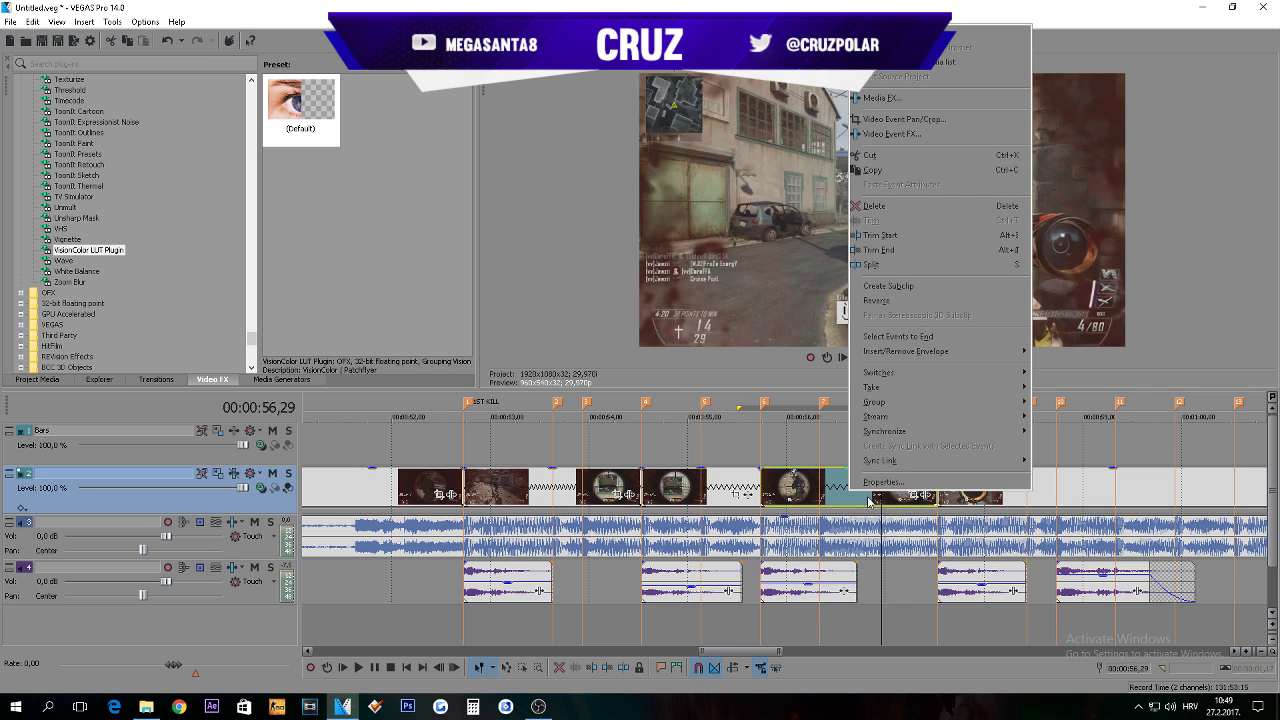
left_click(856, 479)
left_click(620, 304)
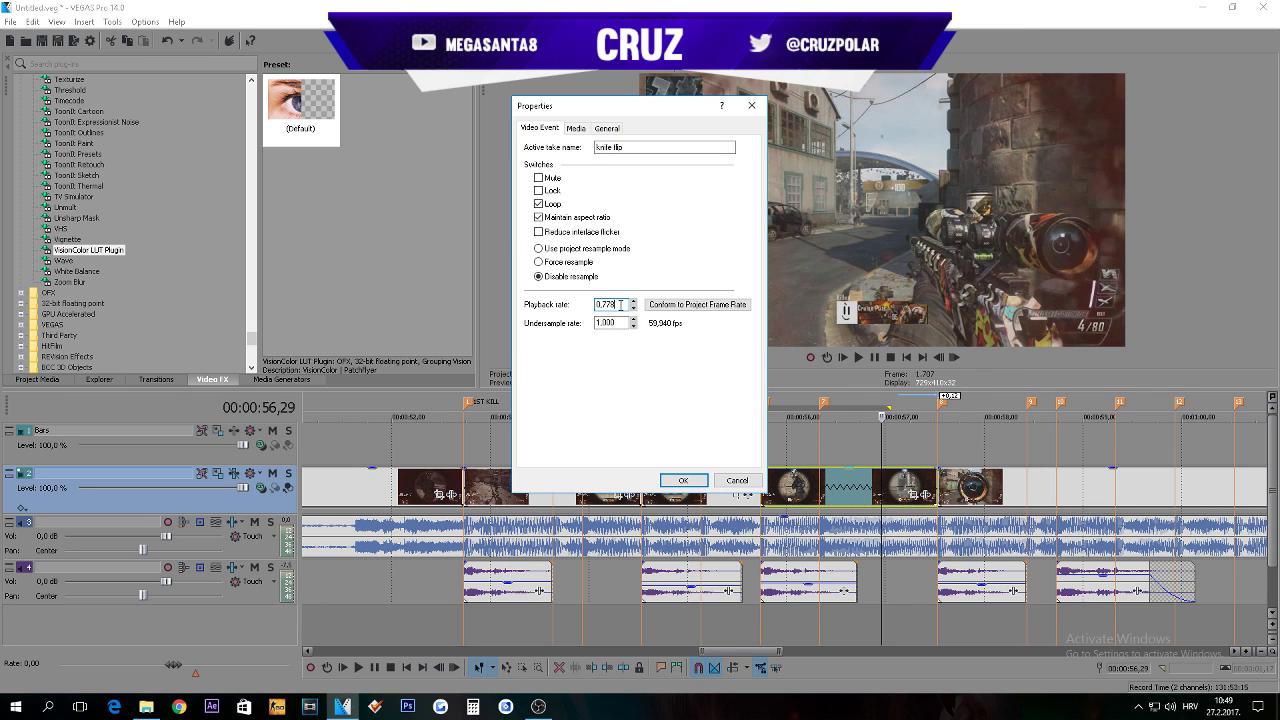
left_click(737, 480)
right_click(730, 478)
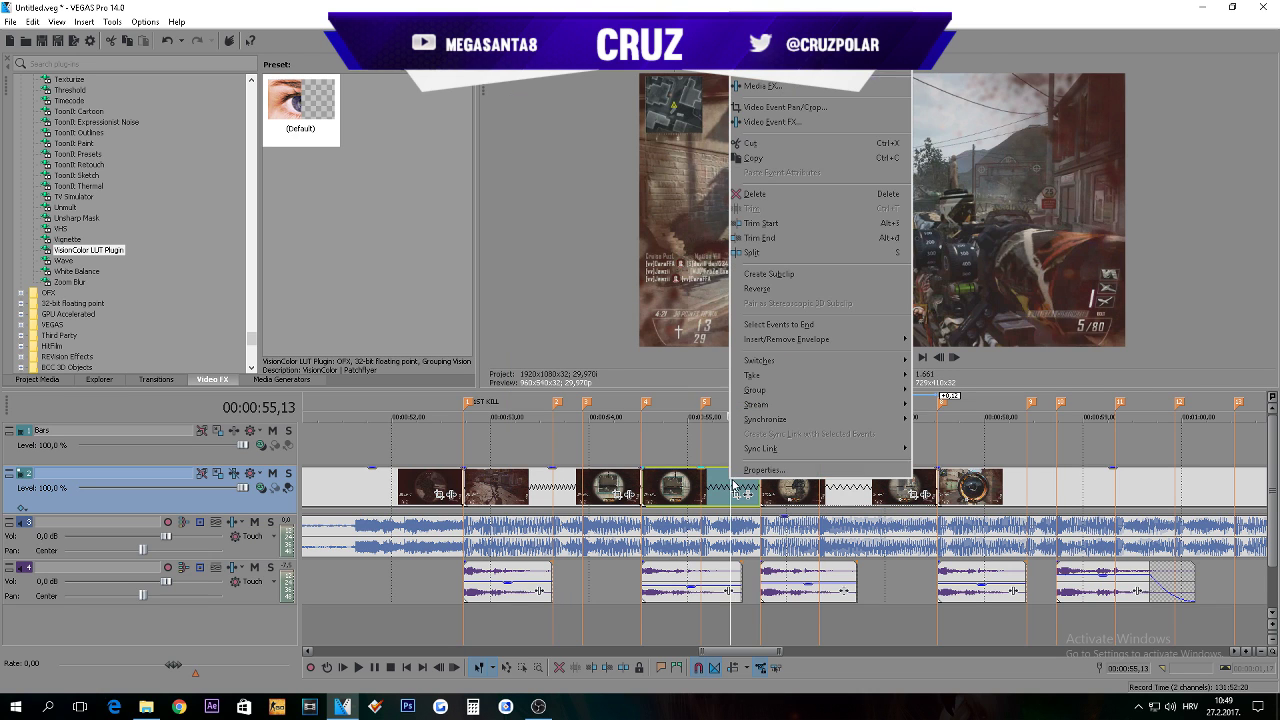
left_click(762, 469)
double_click(624, 305)
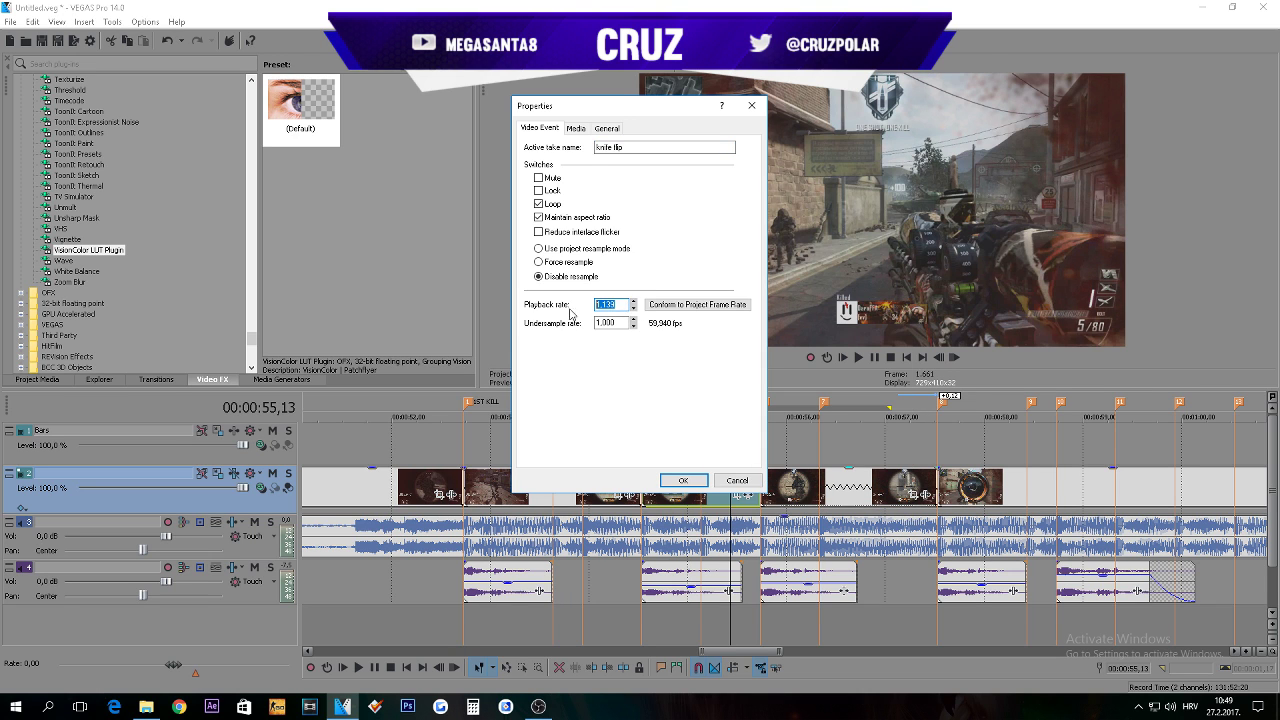
left_click(737, 480)
Step: Locate the fifth kill in the last gameplay clip frame by frame and split the clip there at 00:00:58,27
left_click(916, 489)
scroll(918, 491, "down", 3)
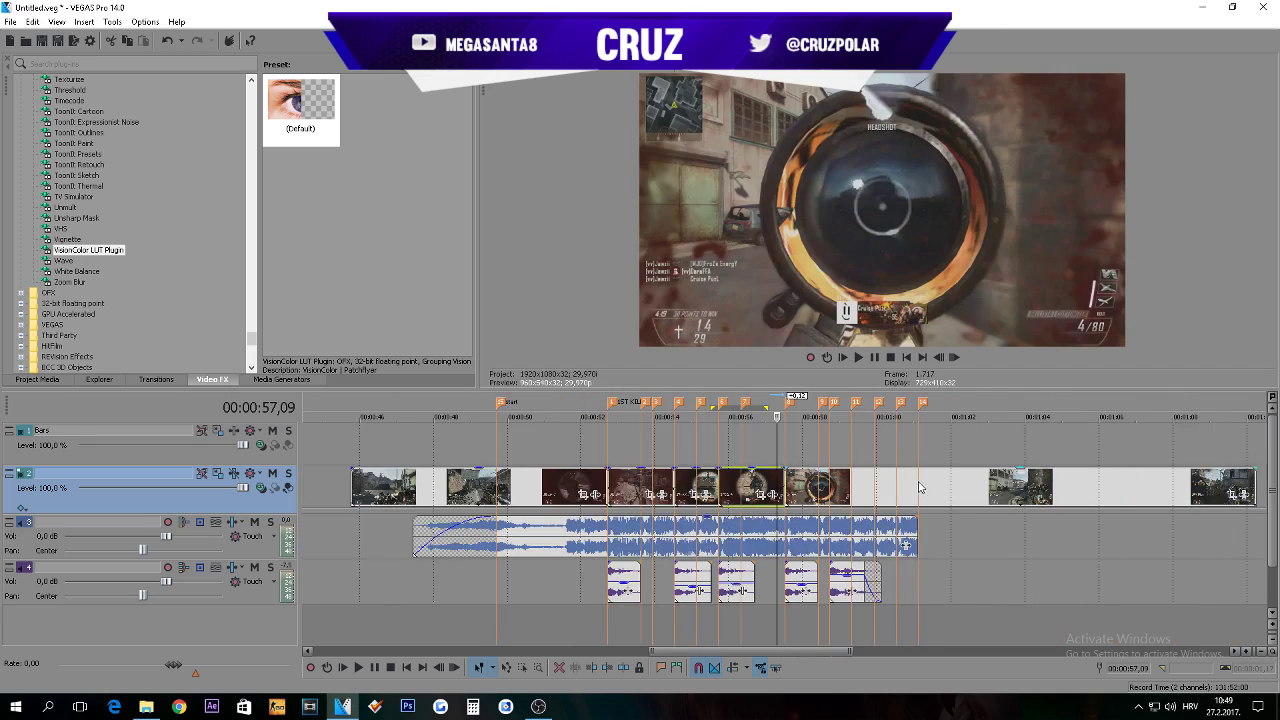
scroll(891, 502, "up", 4)
left_click(830, 480)
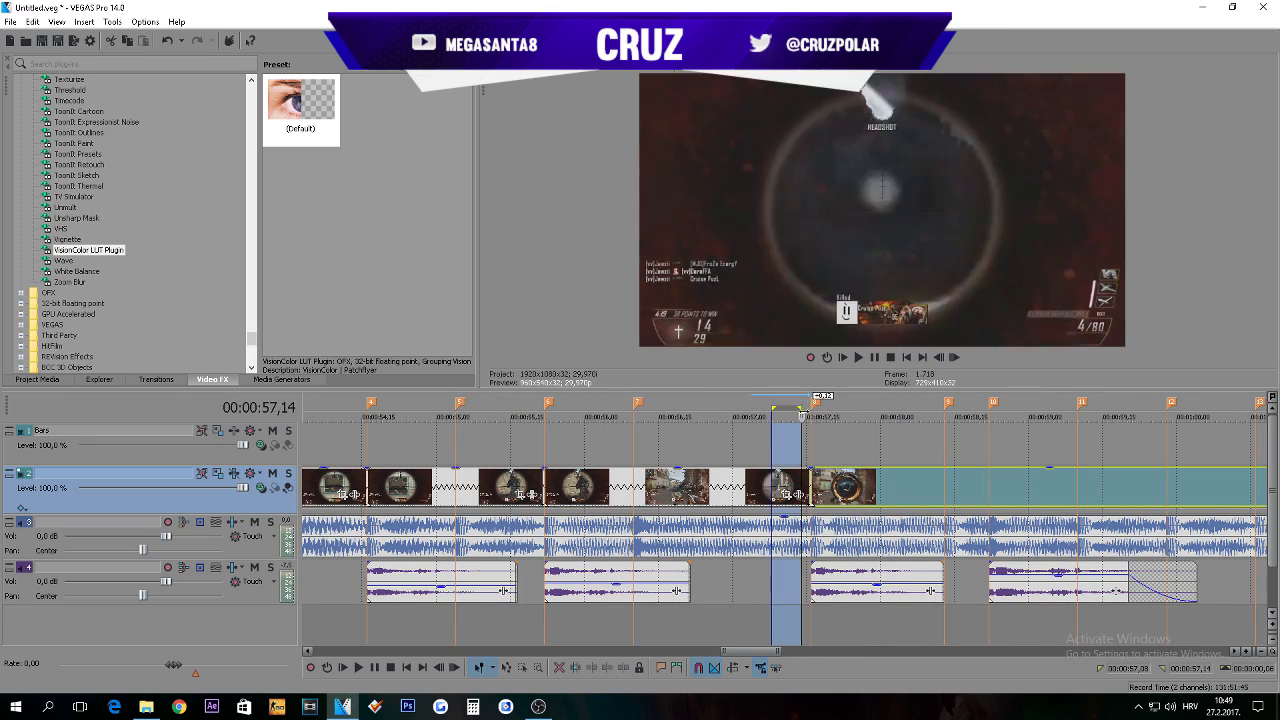
left_click_drag(804, 414, 1078, 457)
left_click(1063, 472)
left_click(989, 485)
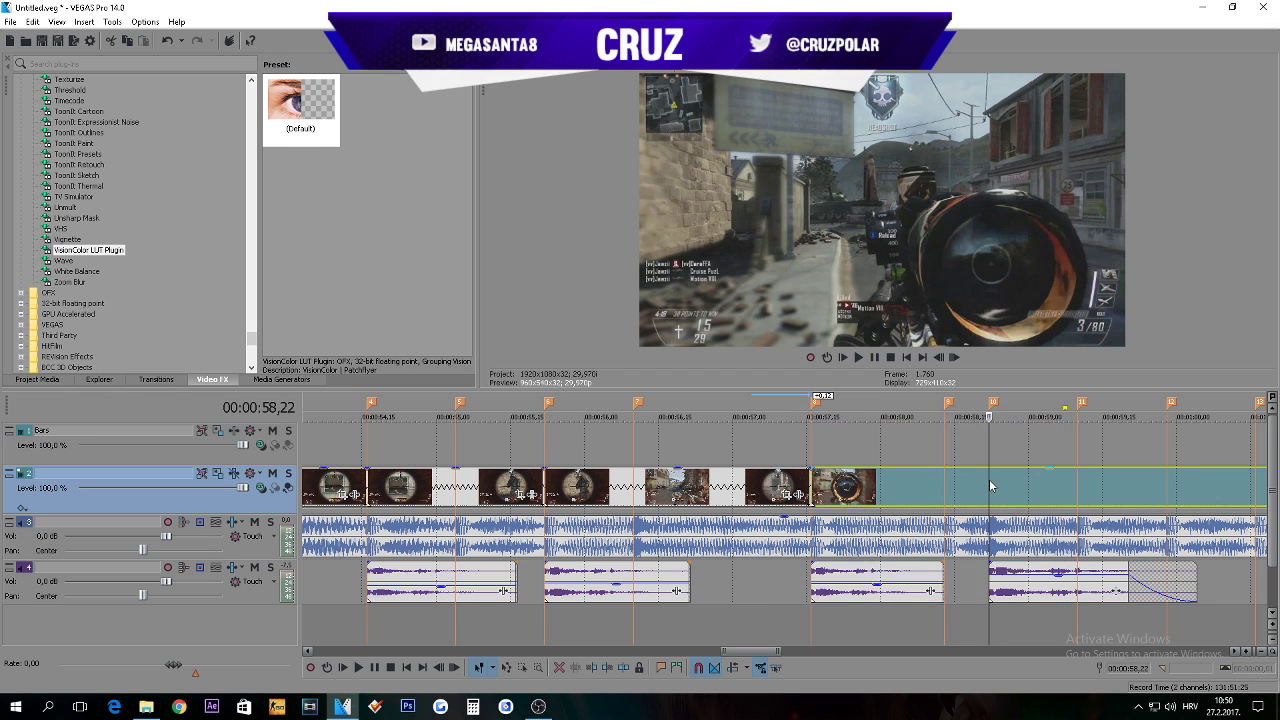
scroll(953, 440, "up", 3)
left_click(953, 357)
left_click(953, 357)
left_click(953, 357)
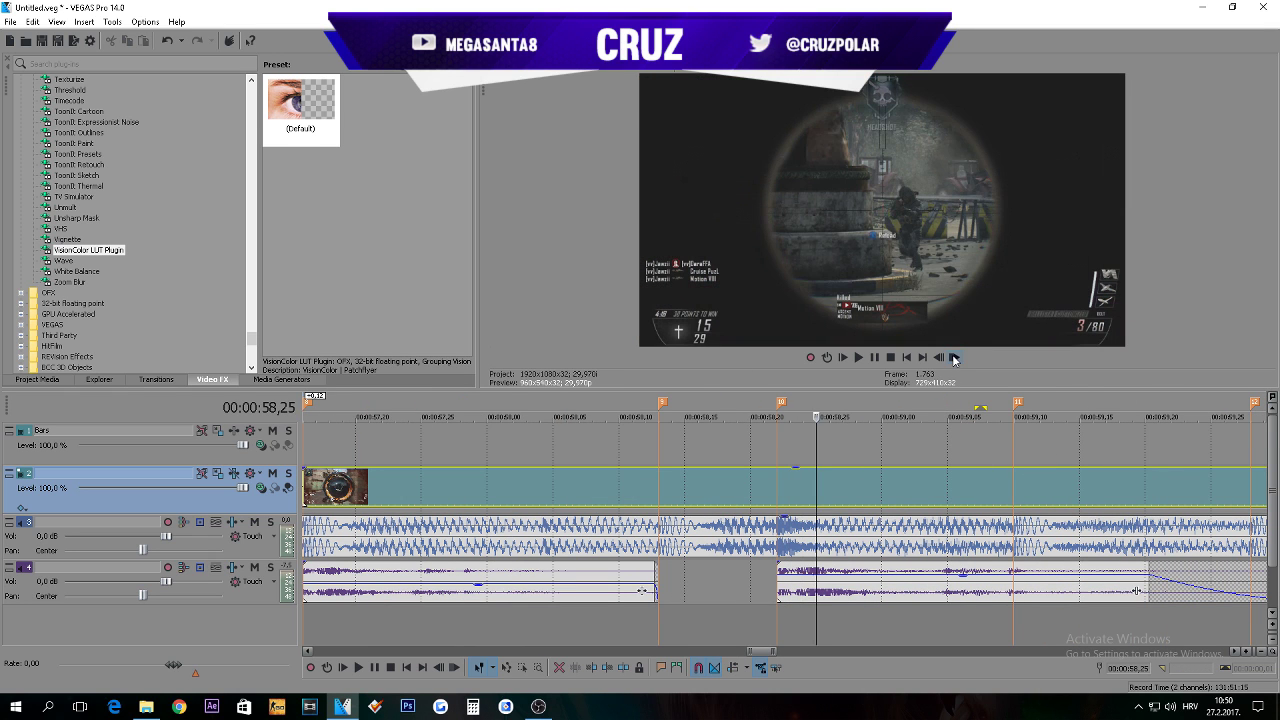
left_click(953, 357)
left_click(953, 357)
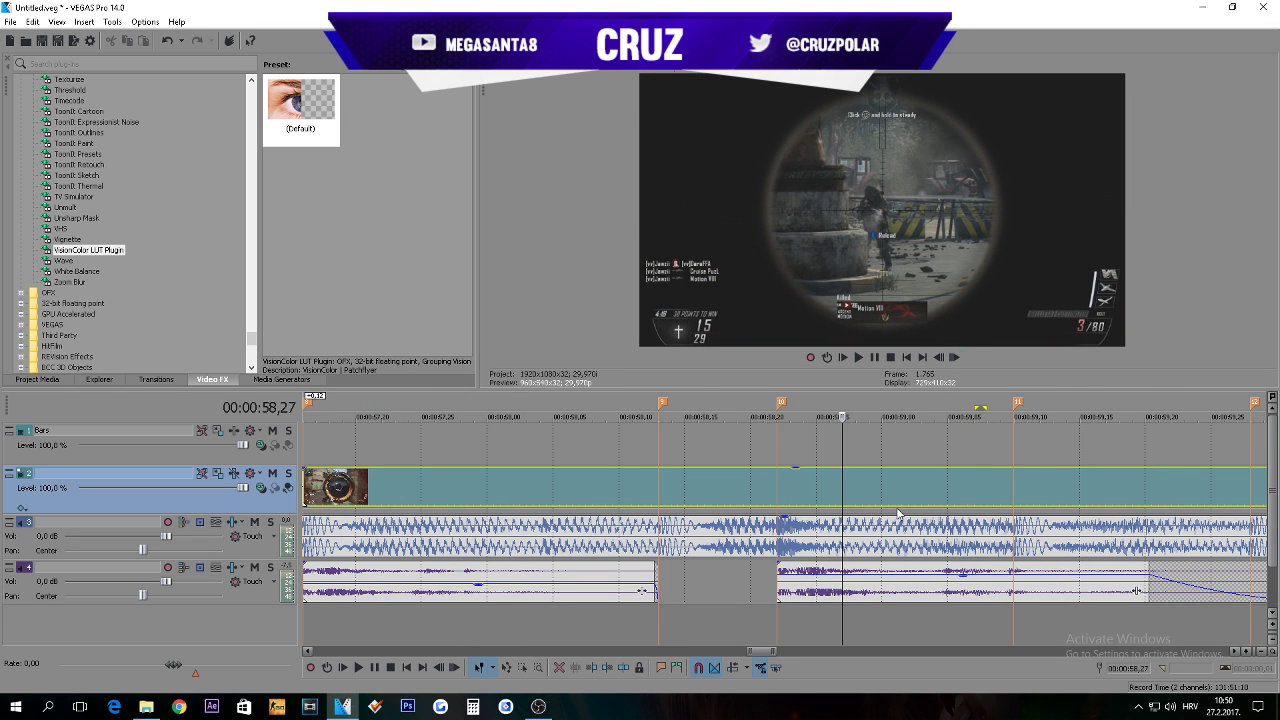
key("s")
Step: Time-compress the clip between the fourth and fifth kills to end on marker 10 and butt the following clip against it
scroll(897, 509, "down", 2)
mouse_move(778, 487)
left_mouse_down()
mouse_move(803, 488)
mouse_move(744, 483)
left_mouse_up()
left_click_drag(823, 486, 764, 490)
scroll(793, 494, "down", 2)
Step: Play the timeline from 00:00:58,19 through the fifth kill to check its sync with the music
left_click(739, 460)
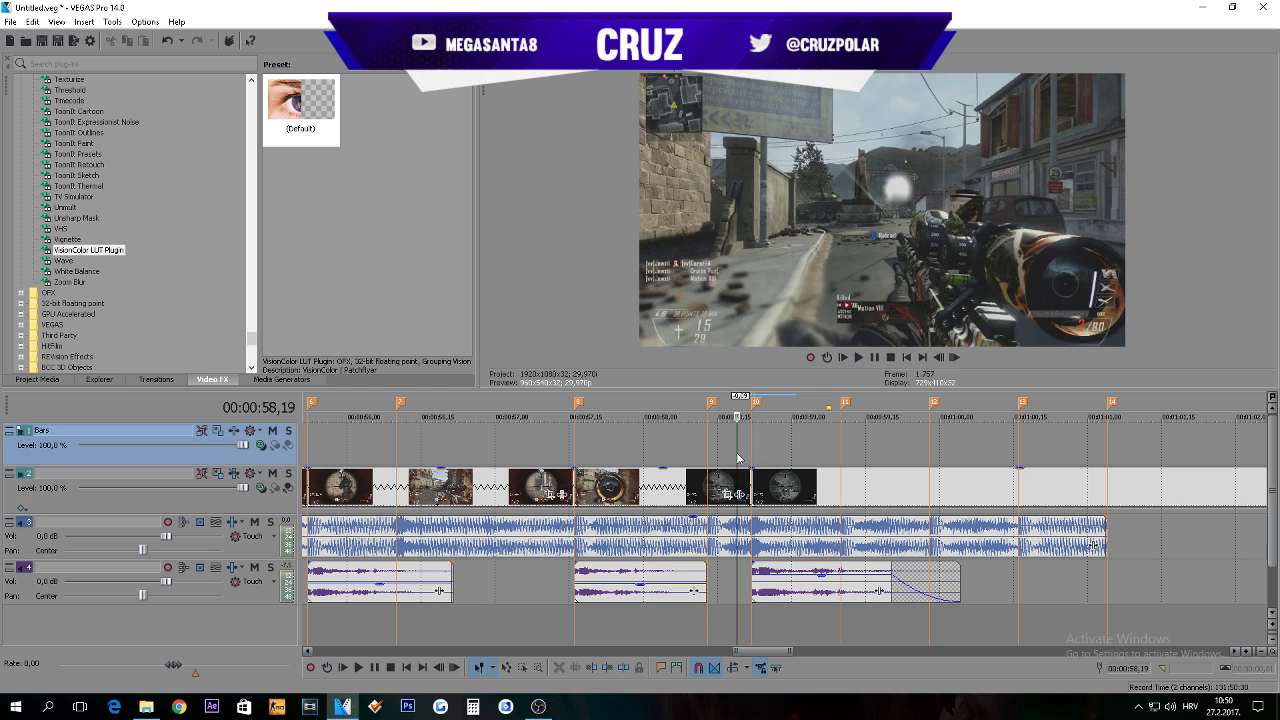
key("space")
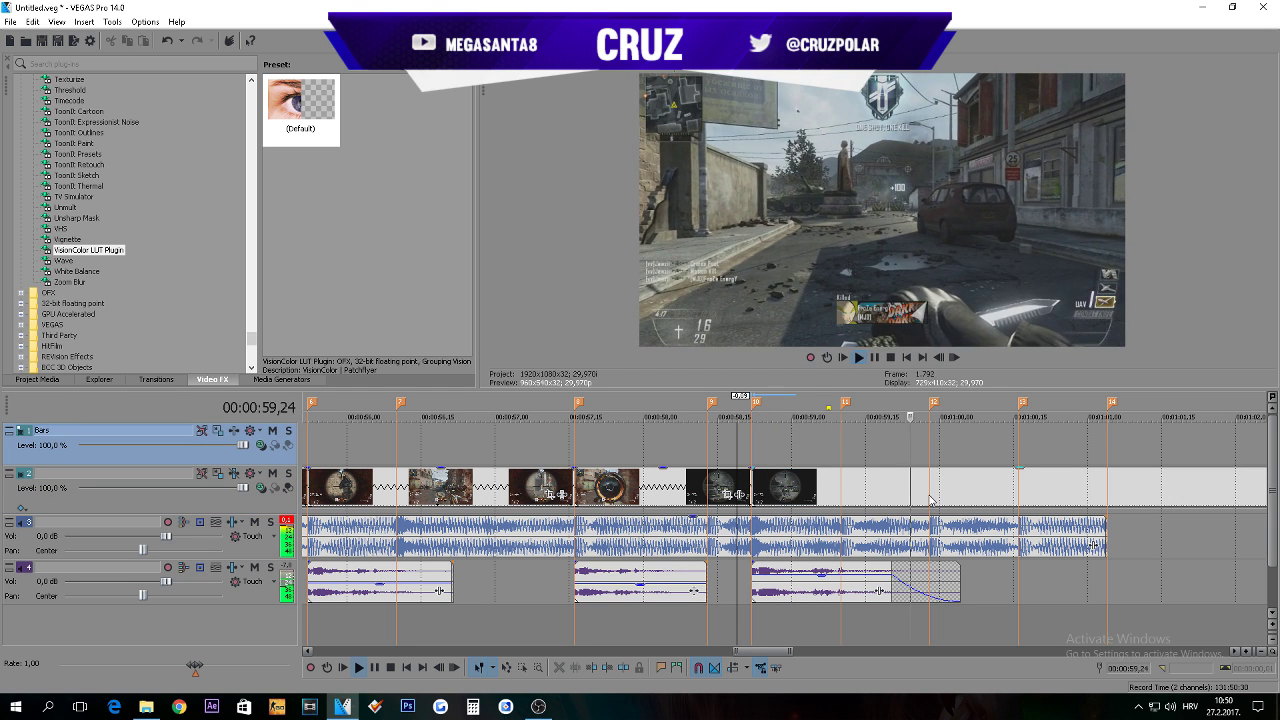
key("space")
Step: Split the last gameplay clip at marker 12 (00:00:59,28) and delete everything following the split
left_click(932, 492)
scroll(797, 494, "down", 2)
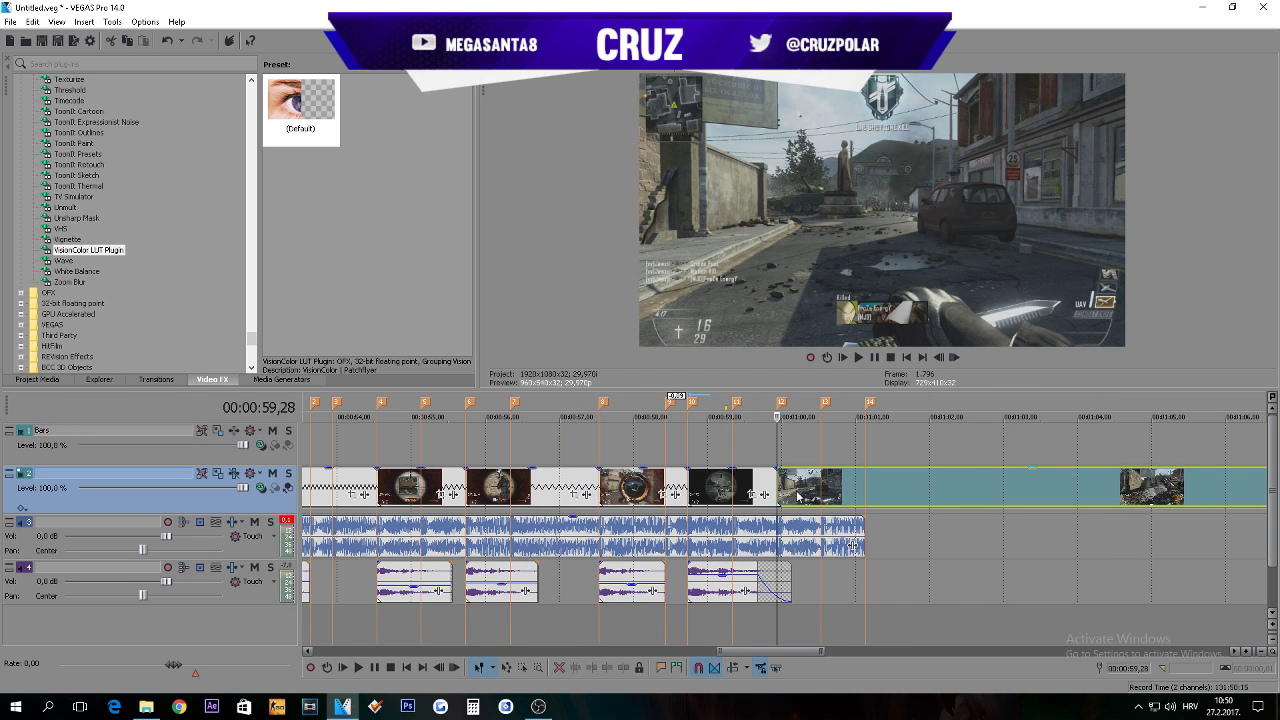
left_click(792, 490)
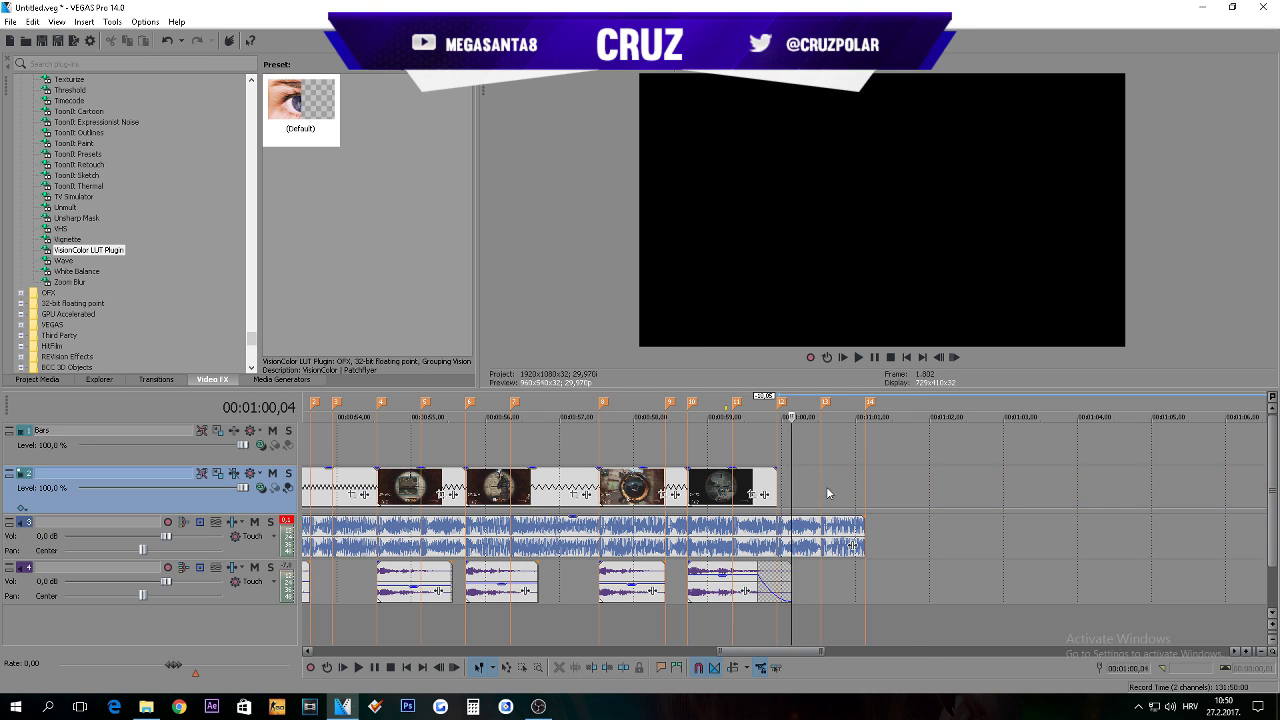
Step: Examine the opening gameplay around the start marker frame by frame and play it from 00:00:49,13
scroll(826, 486, "down", 2)
left_click(579, 459)
scroll(743, 493, "up", 4)
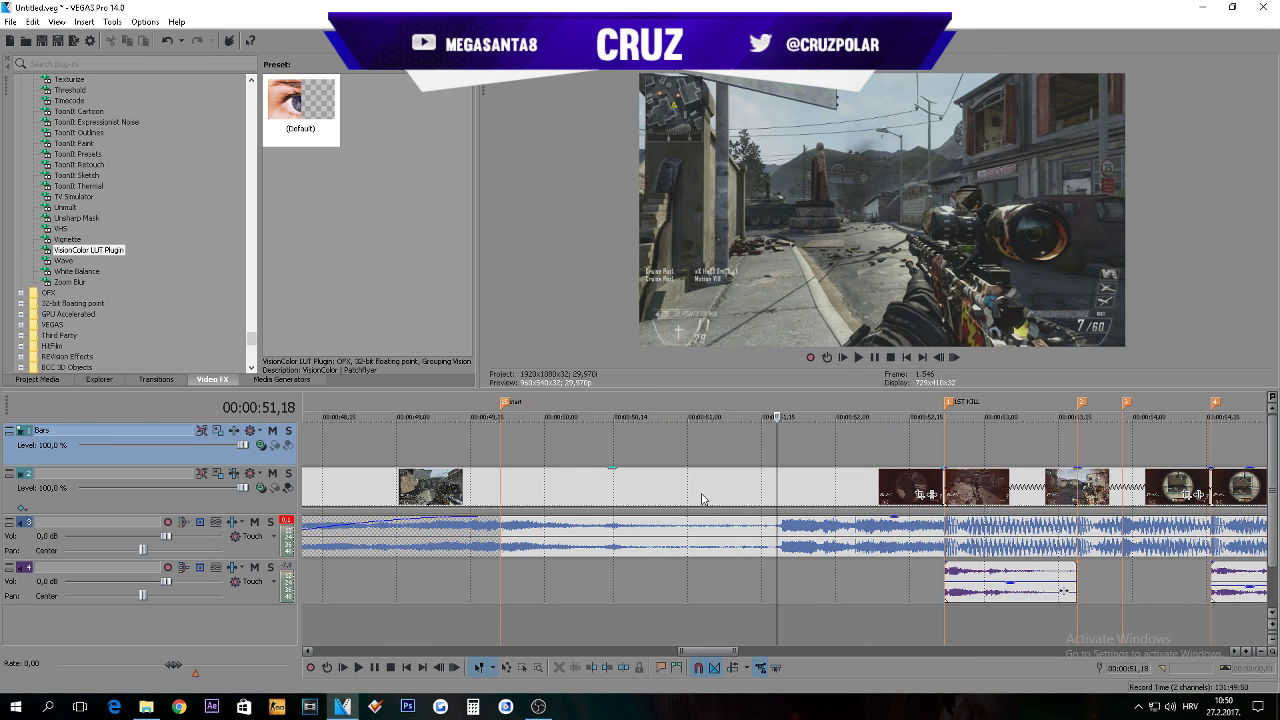
scroll(703, 499, "down", 2)
left_click(640, 493)
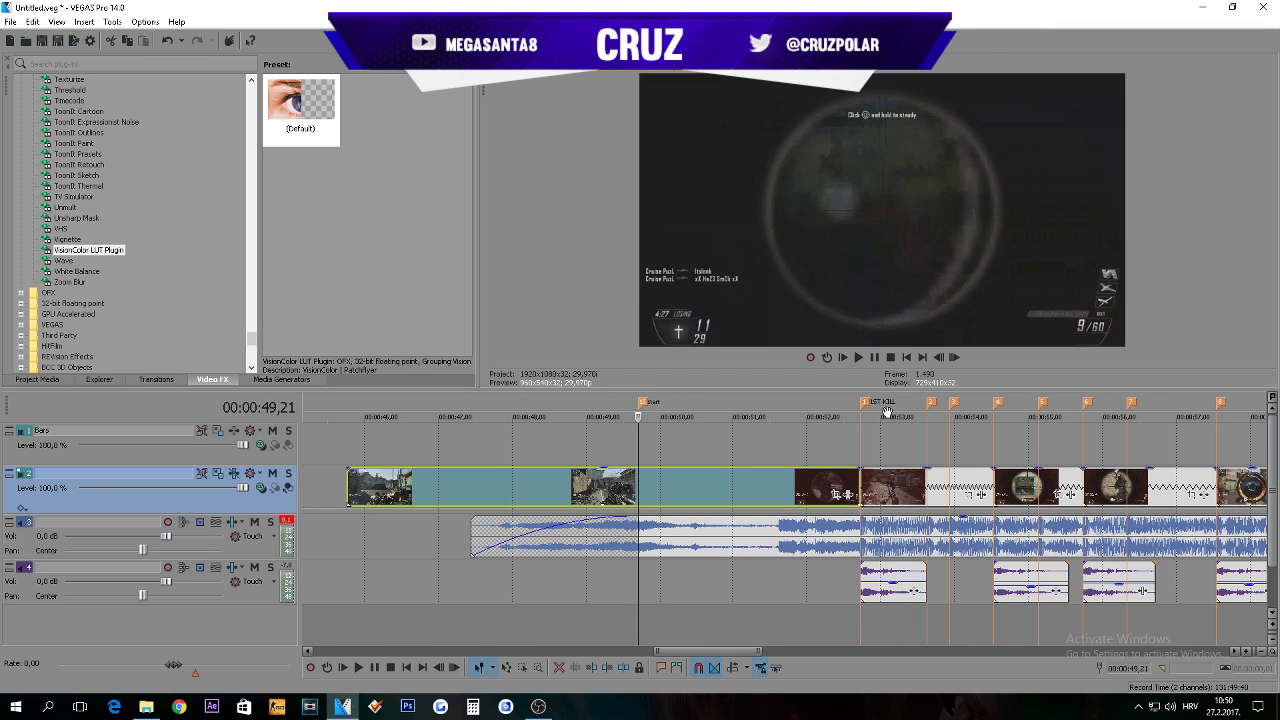
left_click(955, 358)
left_click(955, 358)
left_click(955, 358)
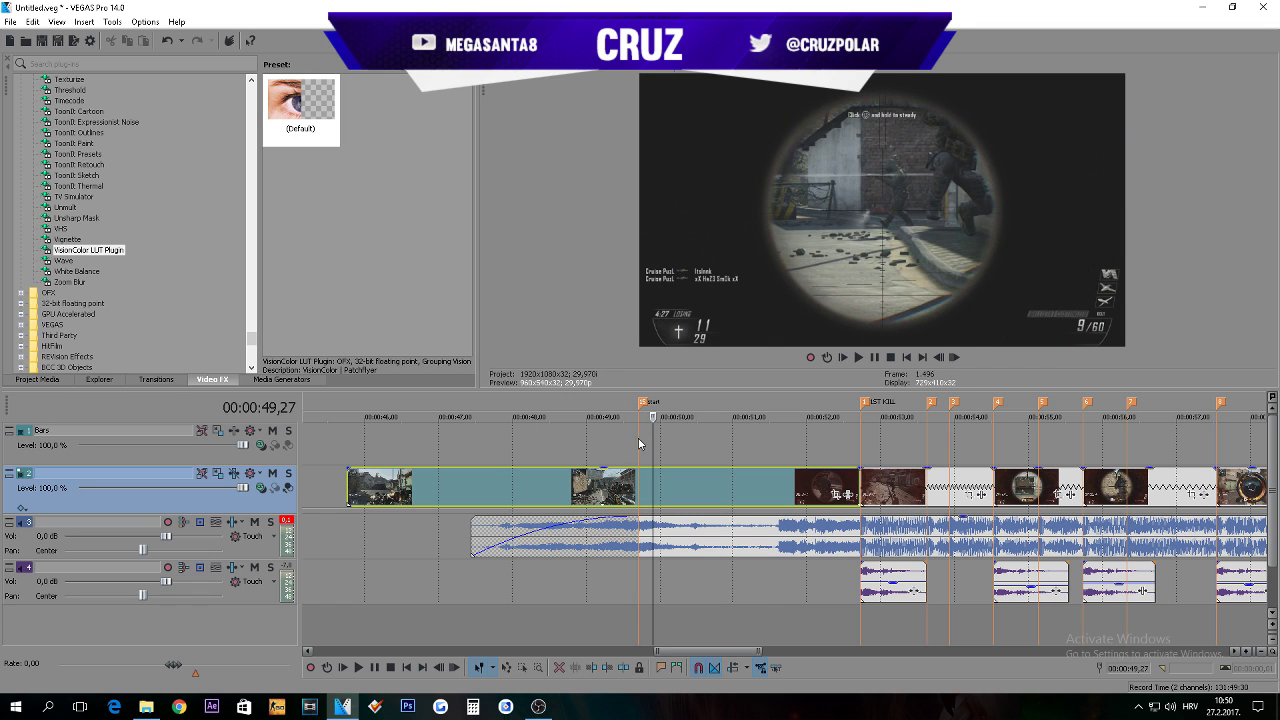
left_click(640, 444)
left_click(618, 444)
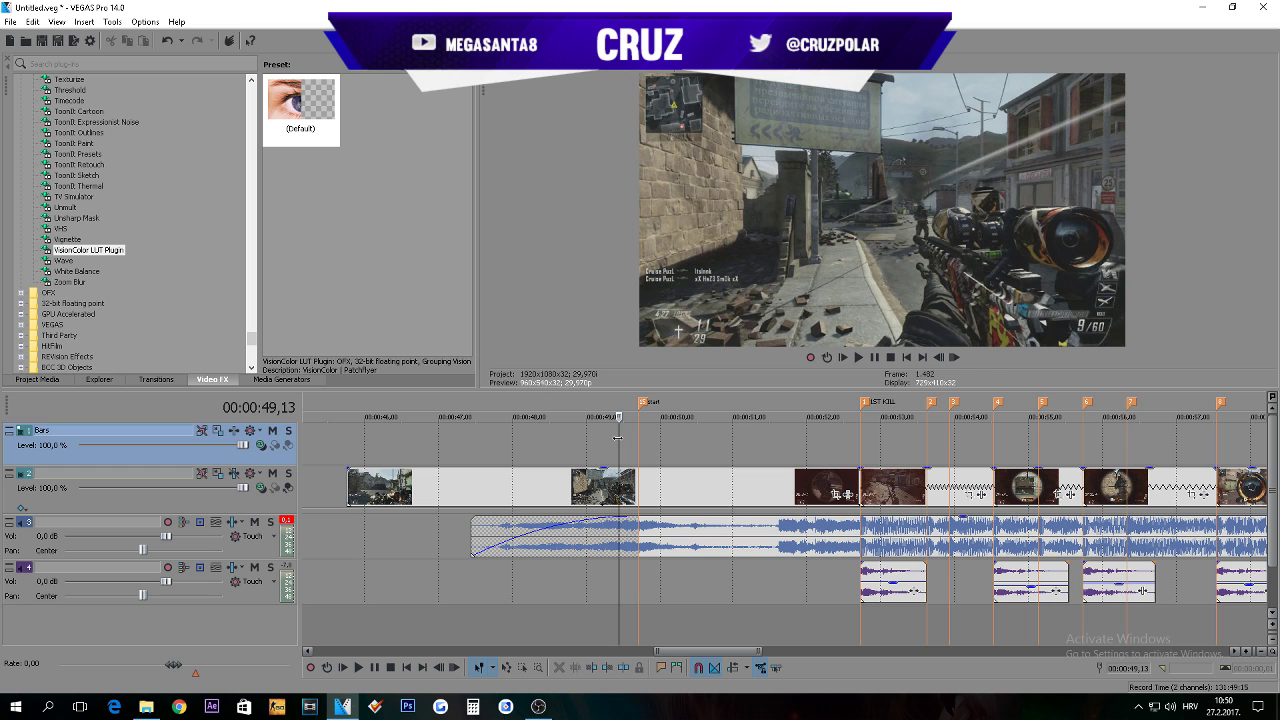
key("space")
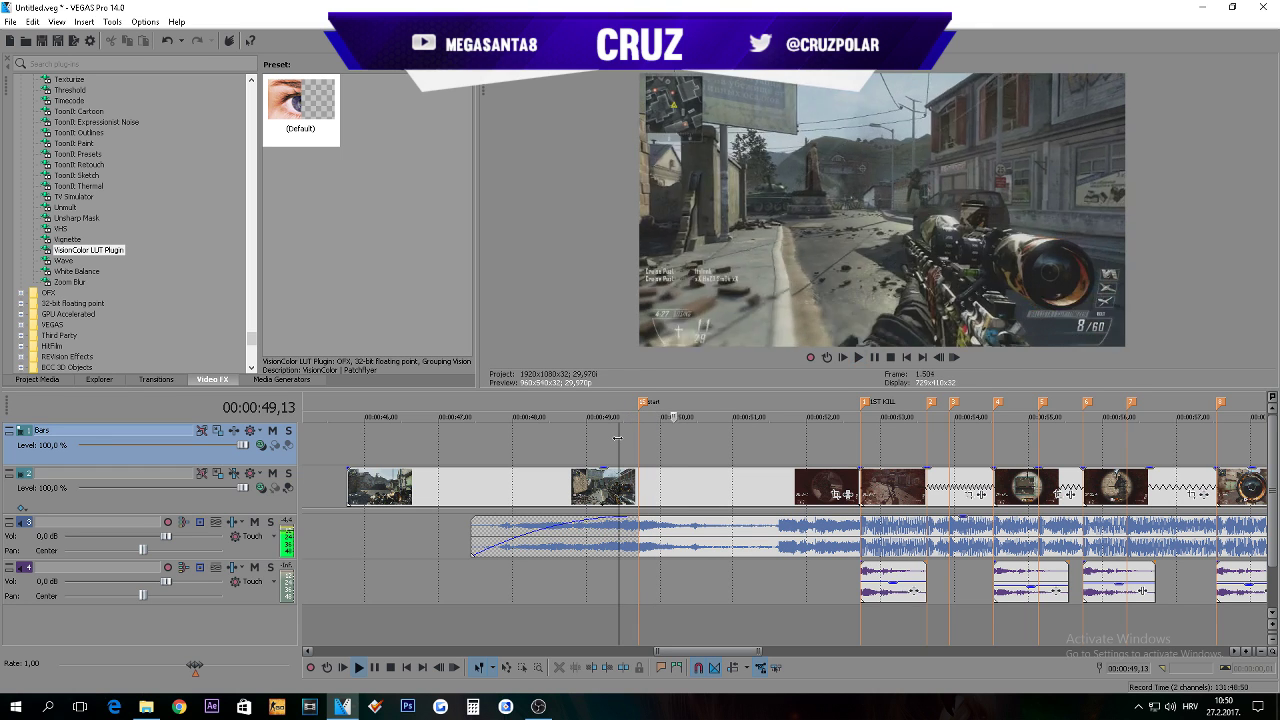
key("space")
Step: Shift the opening clip about 25 frames earlier and split off and delete its part before the start marker at 00:00:49,21
left_click(639, 491)
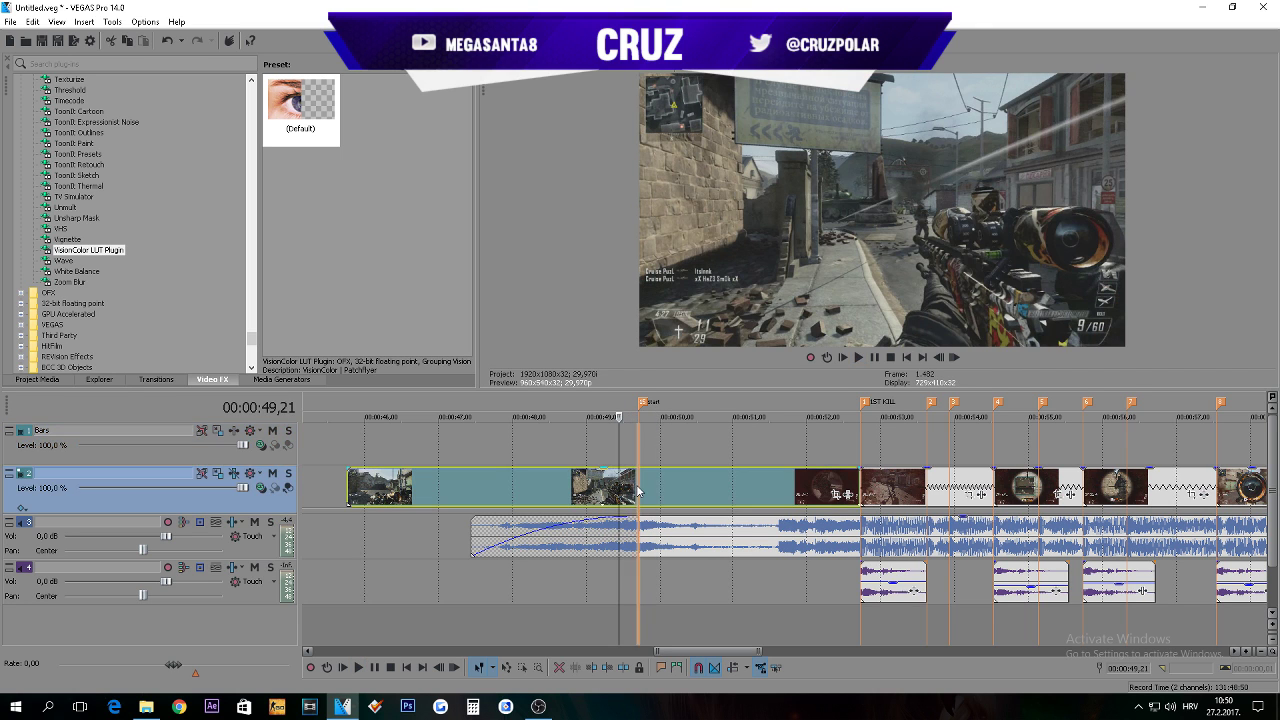
left_click_drag(699, 491, 640, 491)
left_click(590, 495)
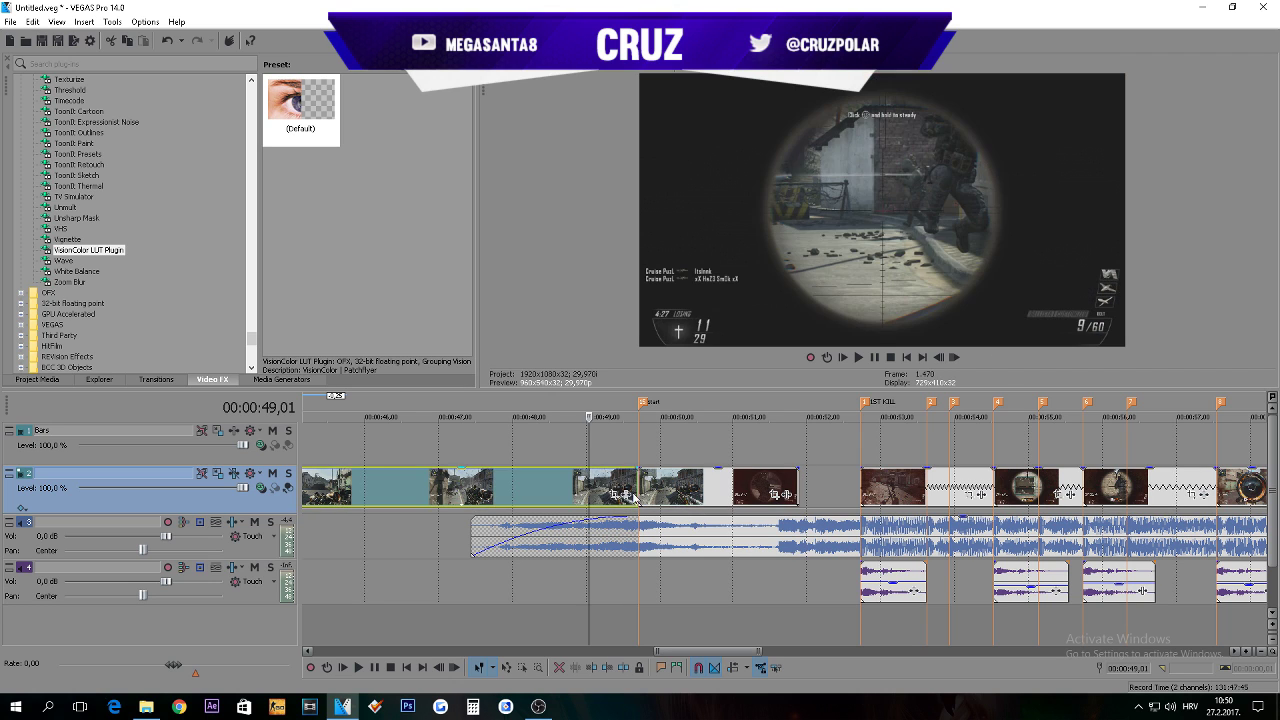
key("Delete")
Step: Time-stretch the remaining opening clip to end on the 1ST KILL marker and mark the range 00:00:49,12 to 00:00:53,16 for review
left_click(656, 493)
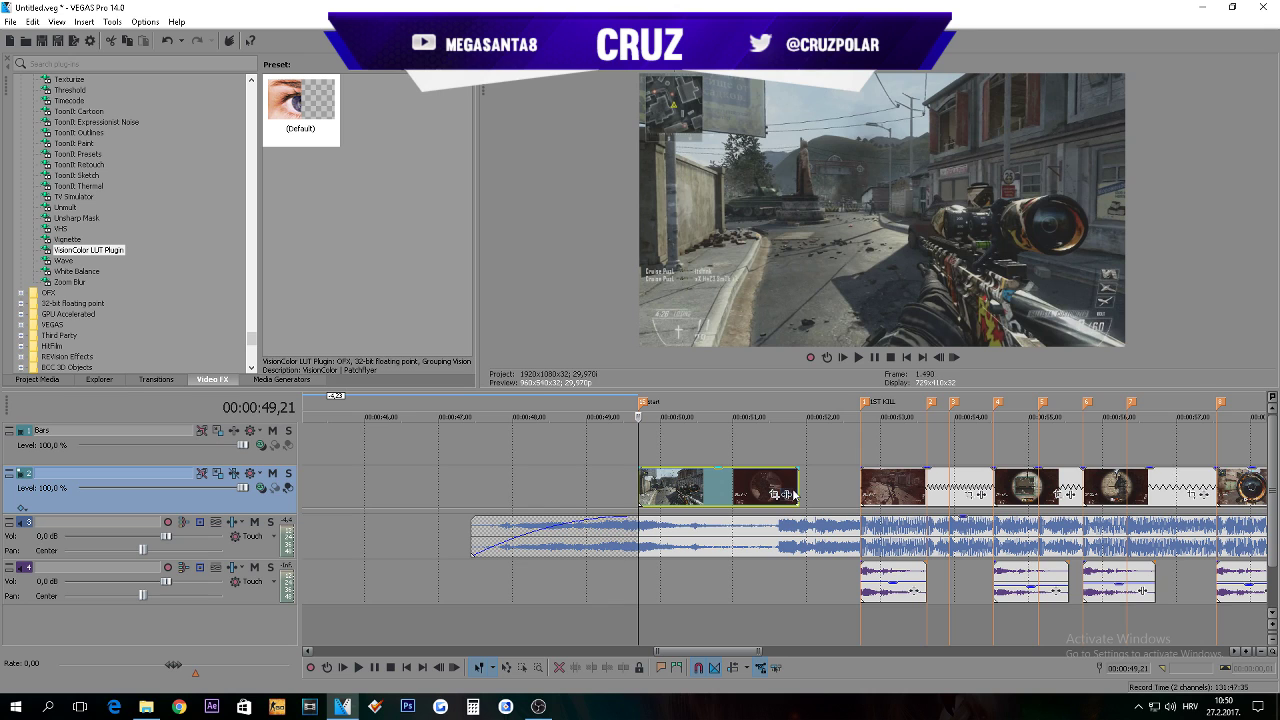
left_click_drag(797, 487, 861, 488)
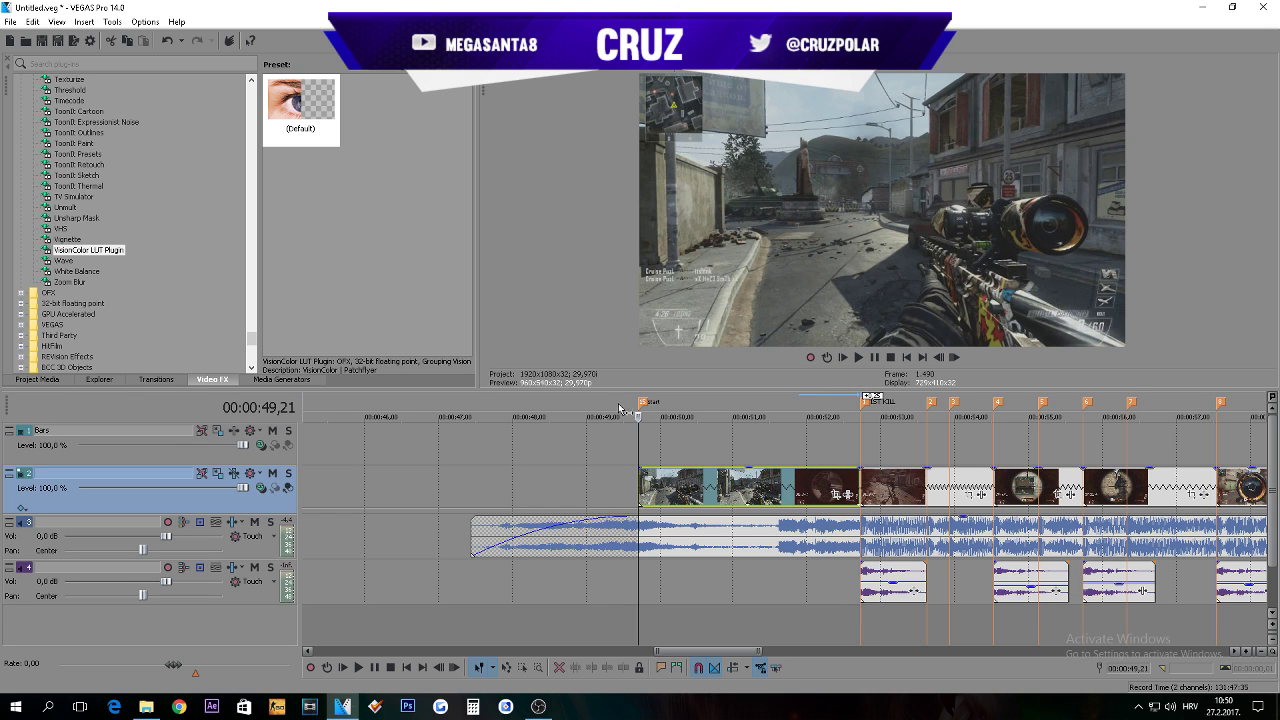
left_click_drag(617, 410, 920, 440)
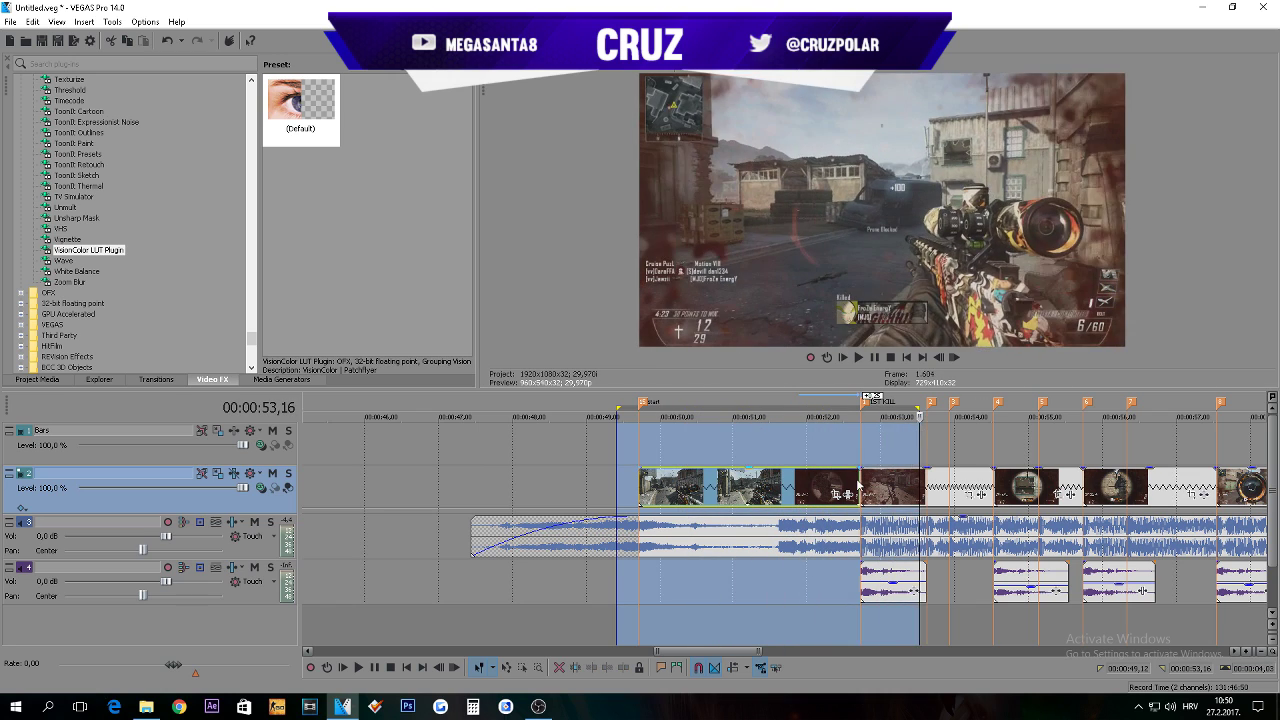
left_click(858, 480)
scroll(1067, 449, "down", 5)
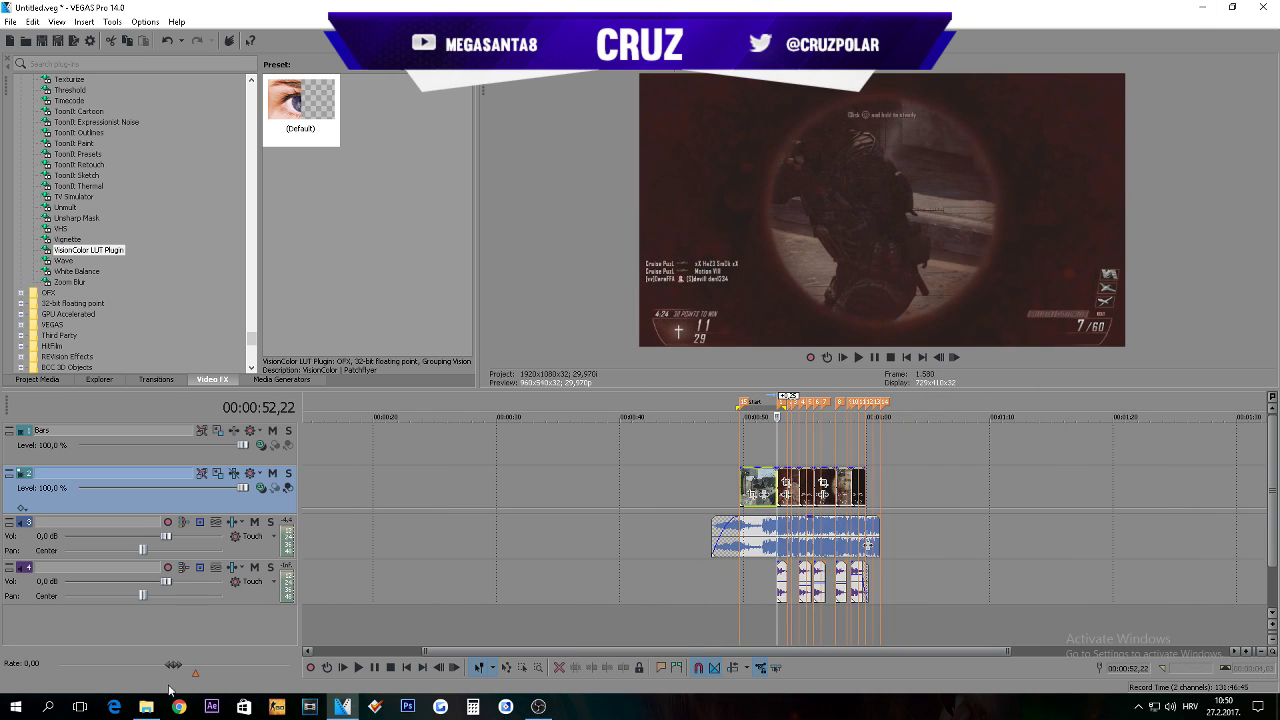
Step: Place the Widescreen 2 image from the Sniping Clip Sync Tutorial folder on the Bars track and put the folder window away
left_click(146, 706)
left_click_drag(600, 166, 1209, 188)
left_click_drag(1018, 390, 757, 445)
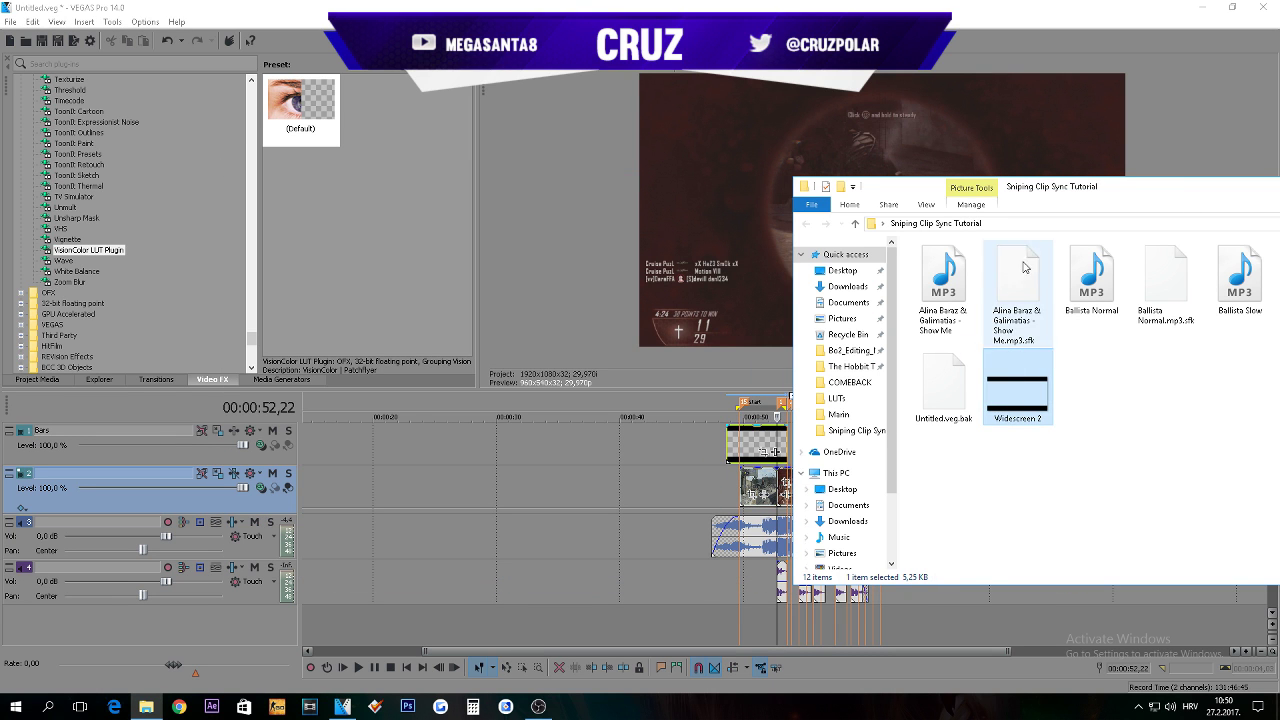
left_click_drag(1126, 190, 456, 190)
left_click(951, 185)
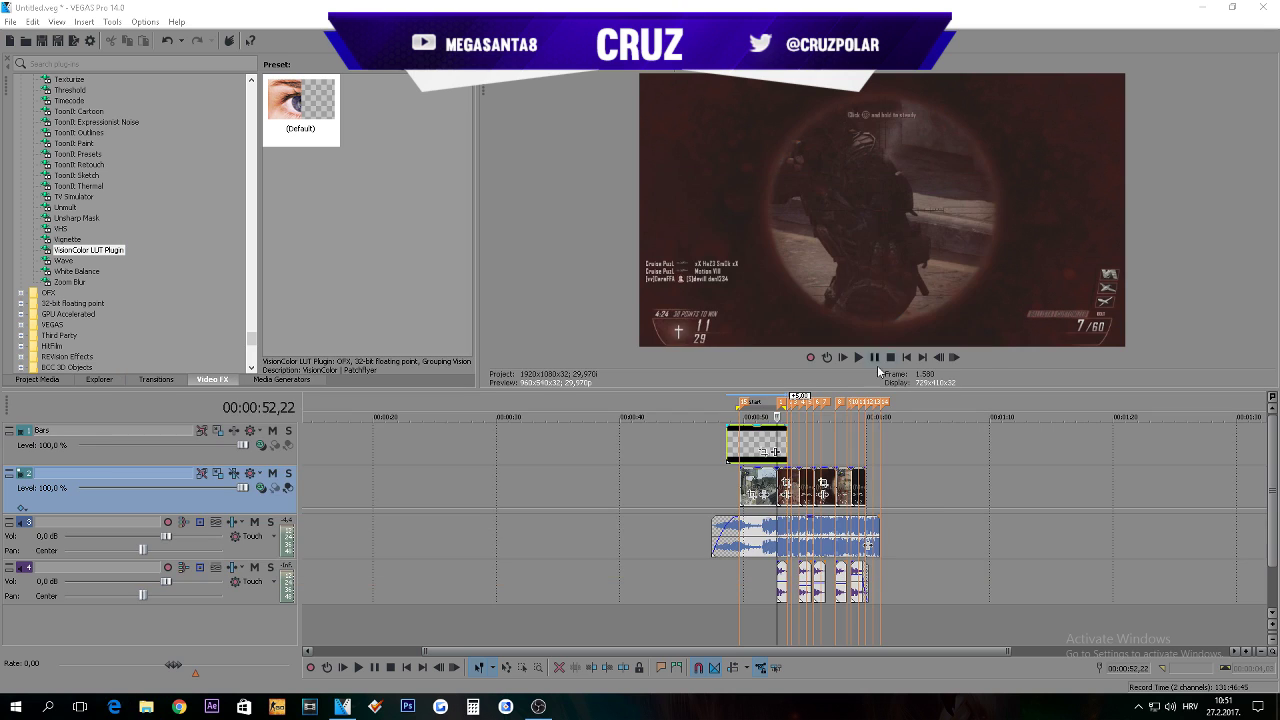
Step: Align the Widescreen 2 image with the start marker and extend it to the end of the last gameplay clip
left_click(756, 440)
scroll(837, 440, "up", 5)
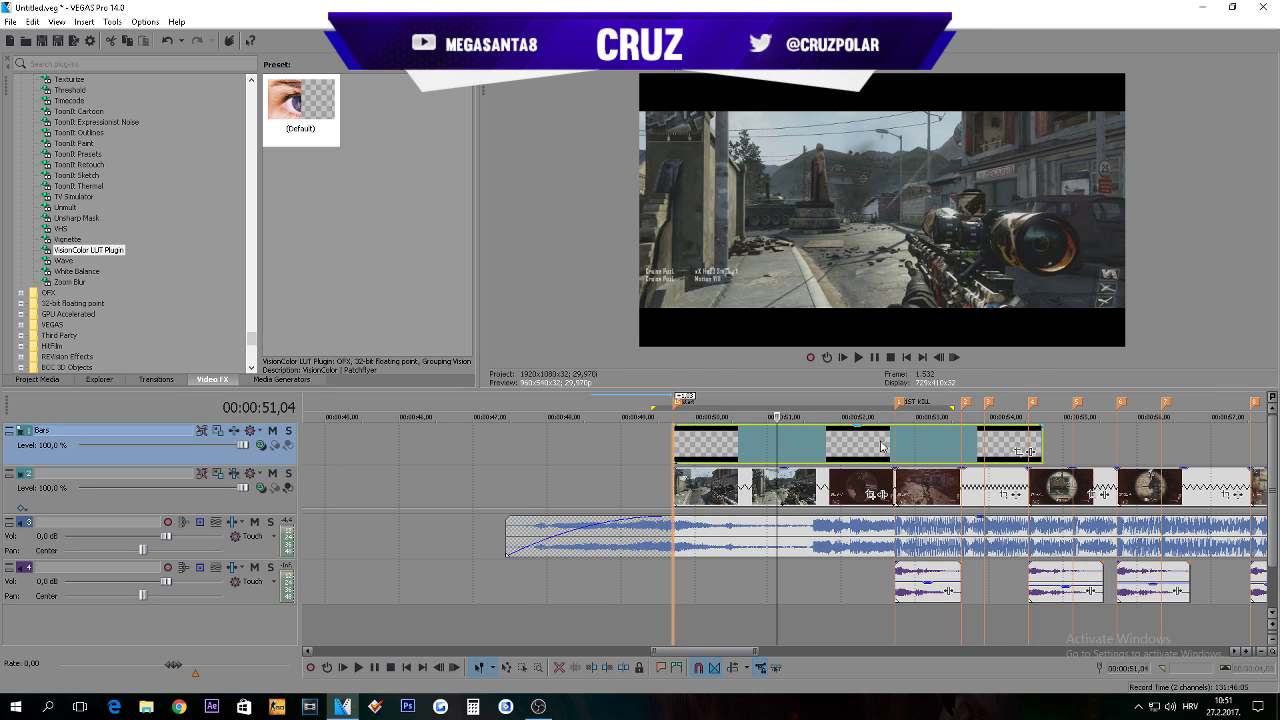
scroll(951, 455, "down", 3)
left_click_drag(905, 441, 1101, 443)
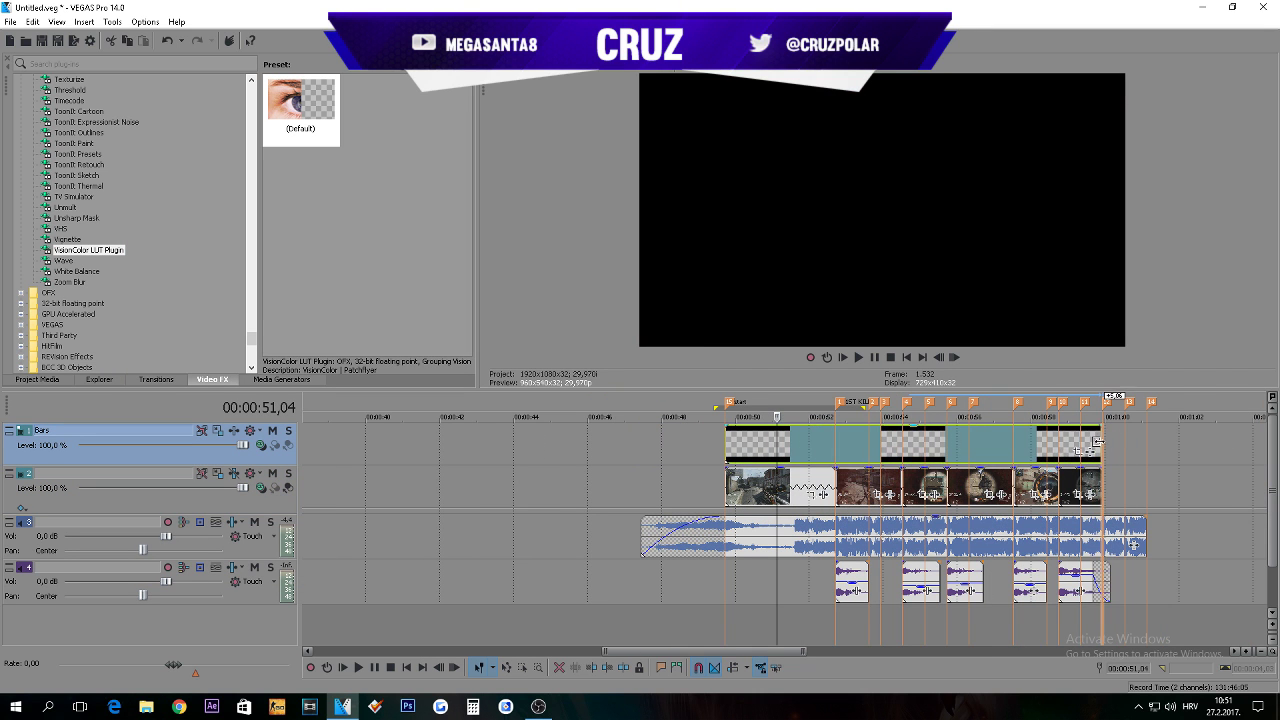
Step: Add a Pan/Crop keyframe to the widescreen bars at the 1ST KILL marker, shrinking the crop frame to about 1164 x 655
left_click(835, 449)
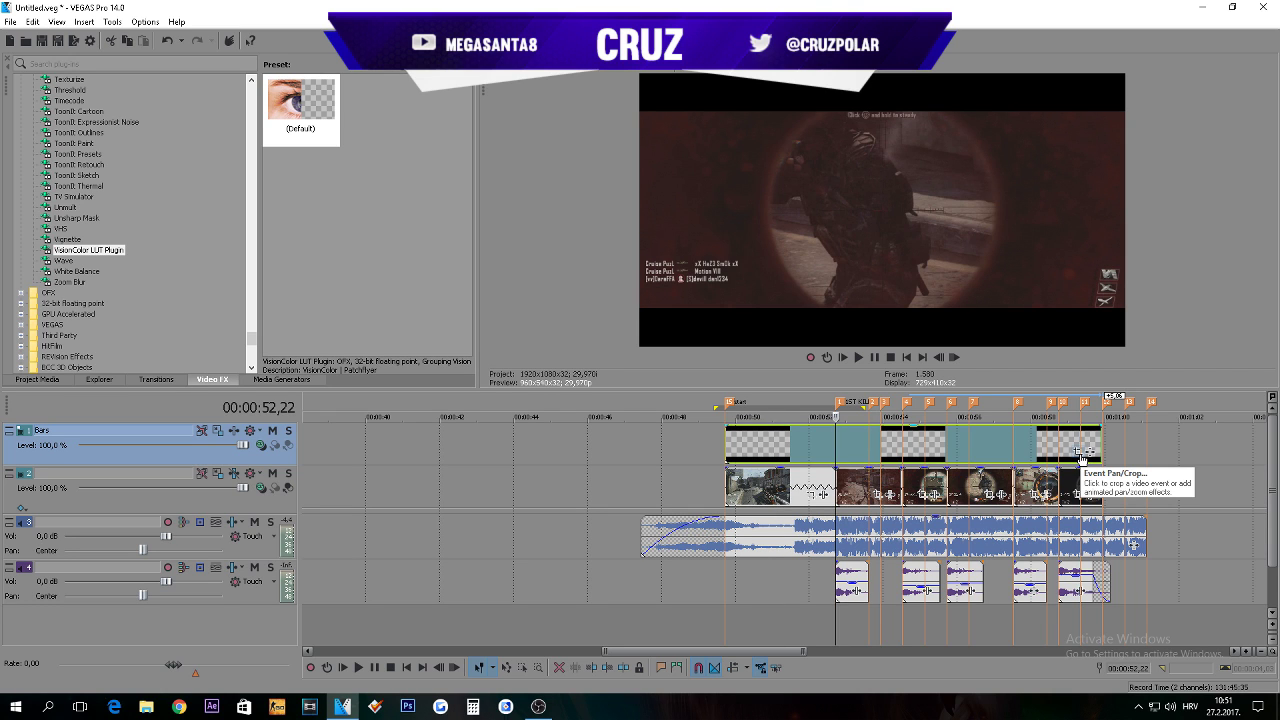
left_click(1080, 455)
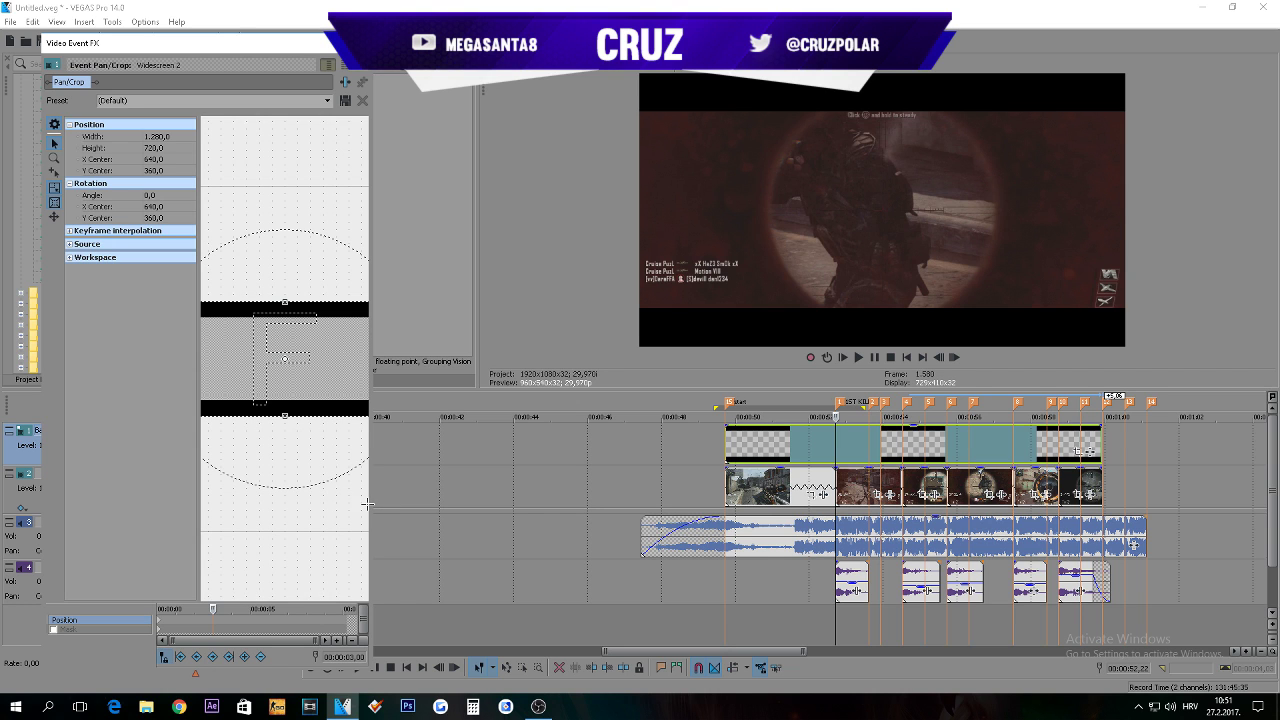
left_click_drag(378, 627, 646, 624)
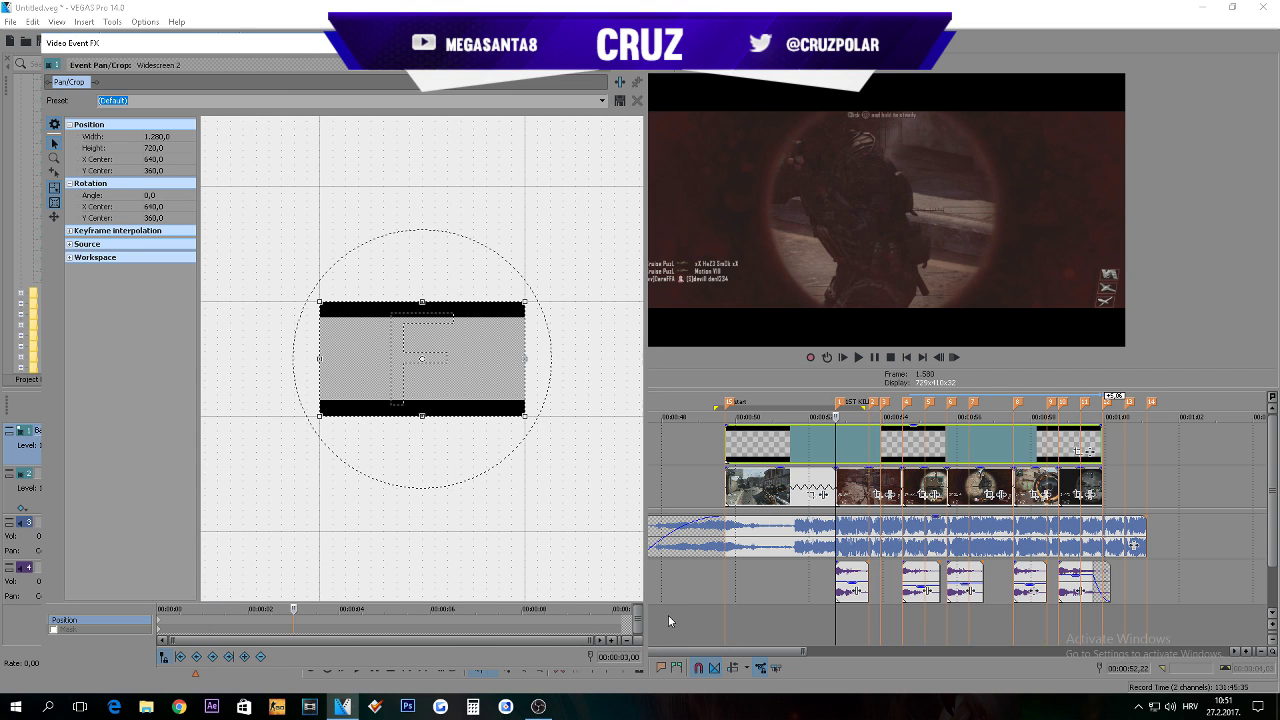
scroll(448, 452, "up", 3)
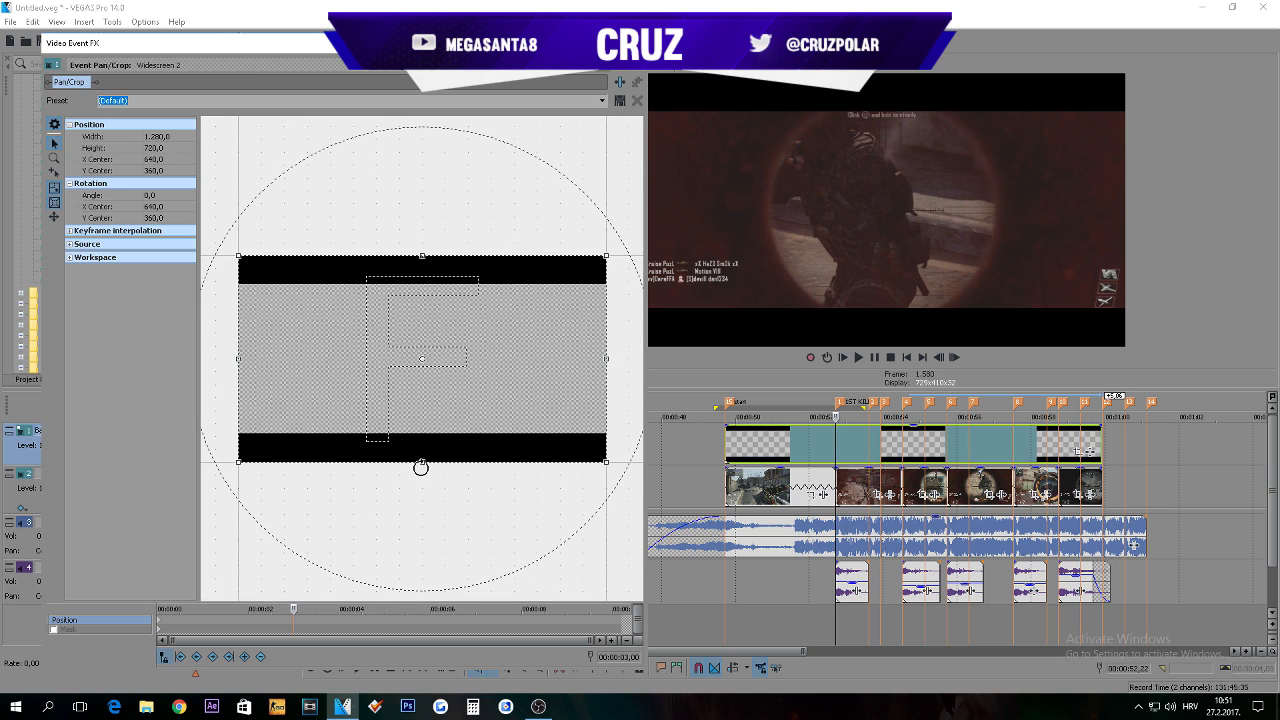
mouse_move(421, 463)
left_mouse_down()
mouse_move(421, 450)
mouse_move(436, 455)
left_mouse_up()
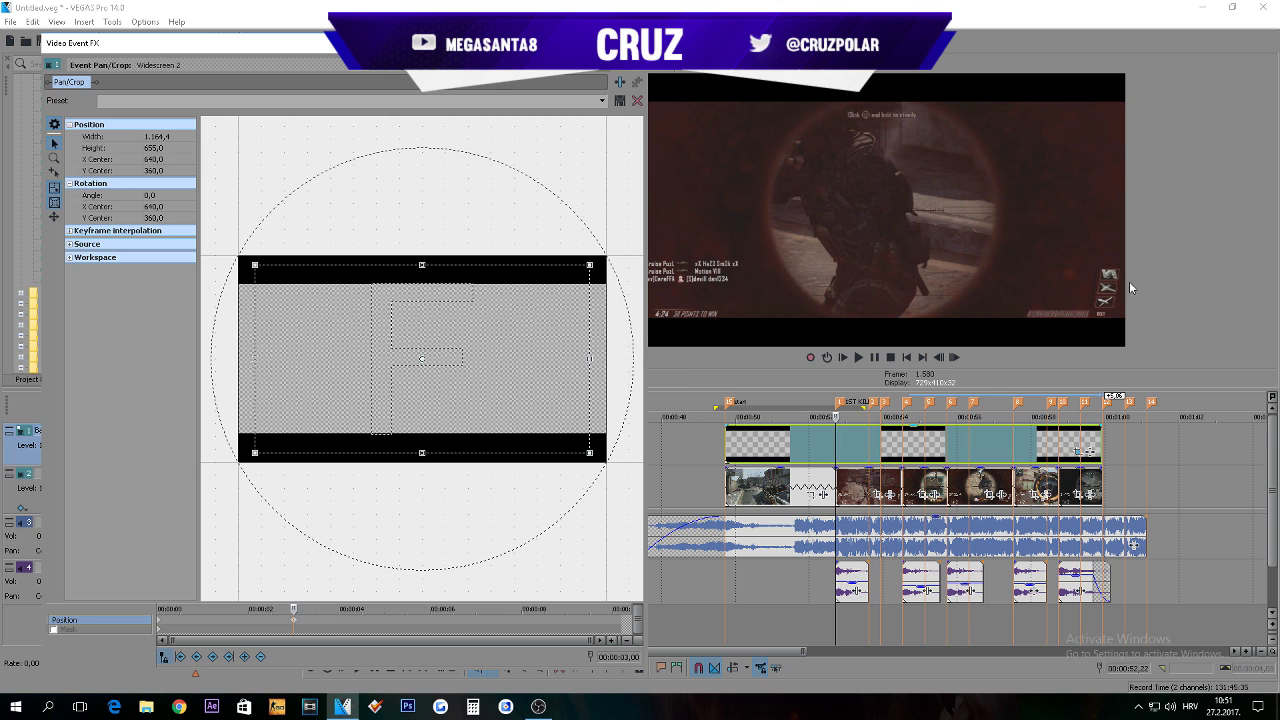
Step: Add a second Pan/Crop keyframe six frames further, at 00:00:52,28, with the crop frame reduced to about 975 x 548
left_click(951, 360)
left_click(952, 360)
left_click(953, 360)
left_click(953, 360)
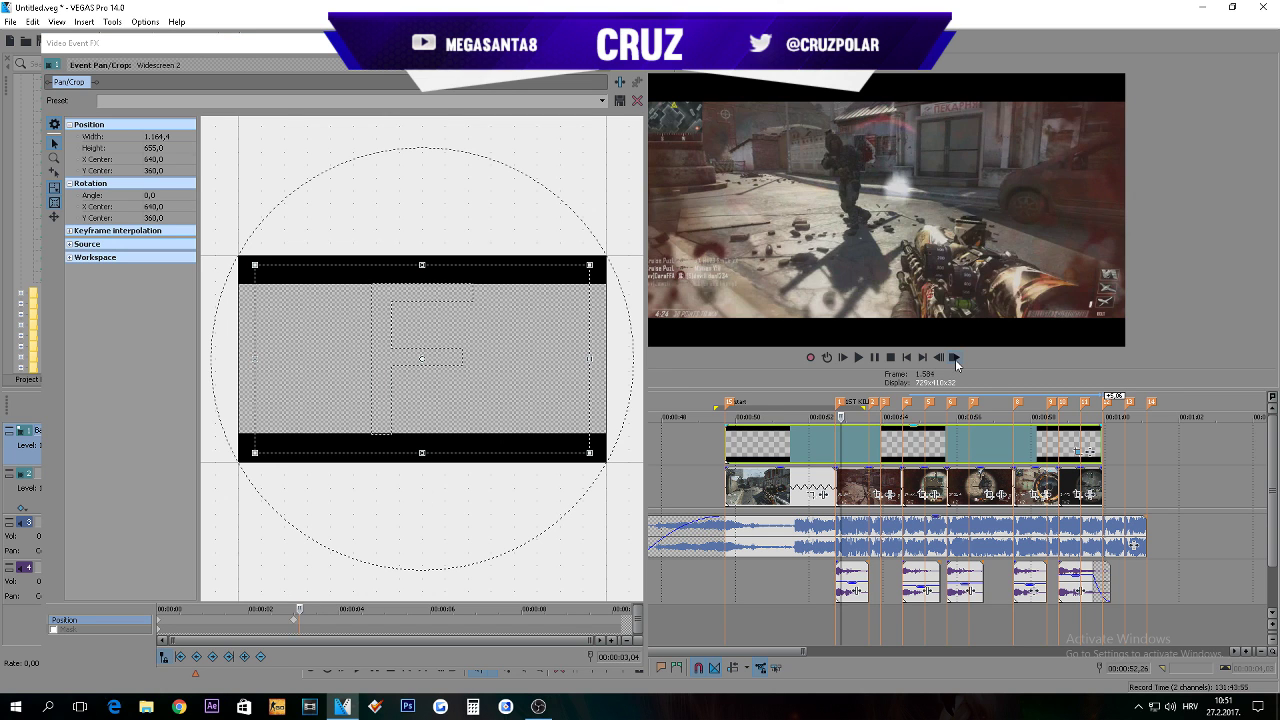
left_click(955, 360)
left_click(955, 360)
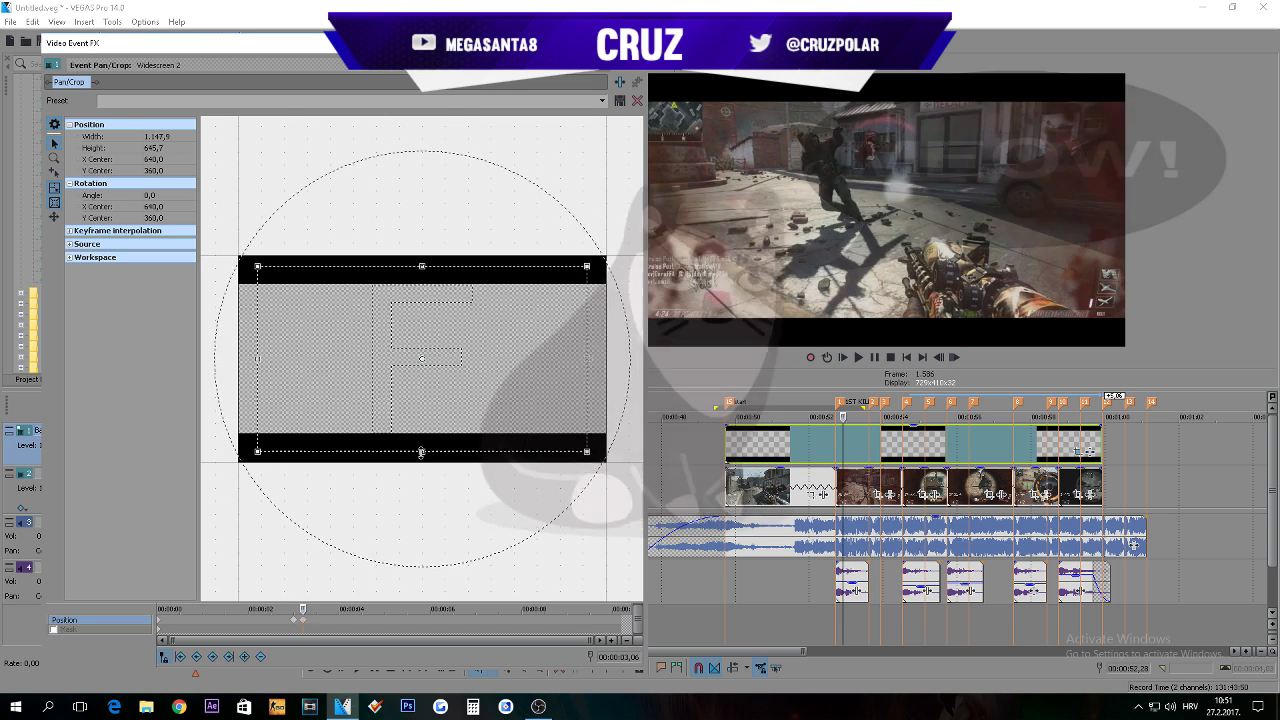
left_click_drag(422, 453, 434, 440)
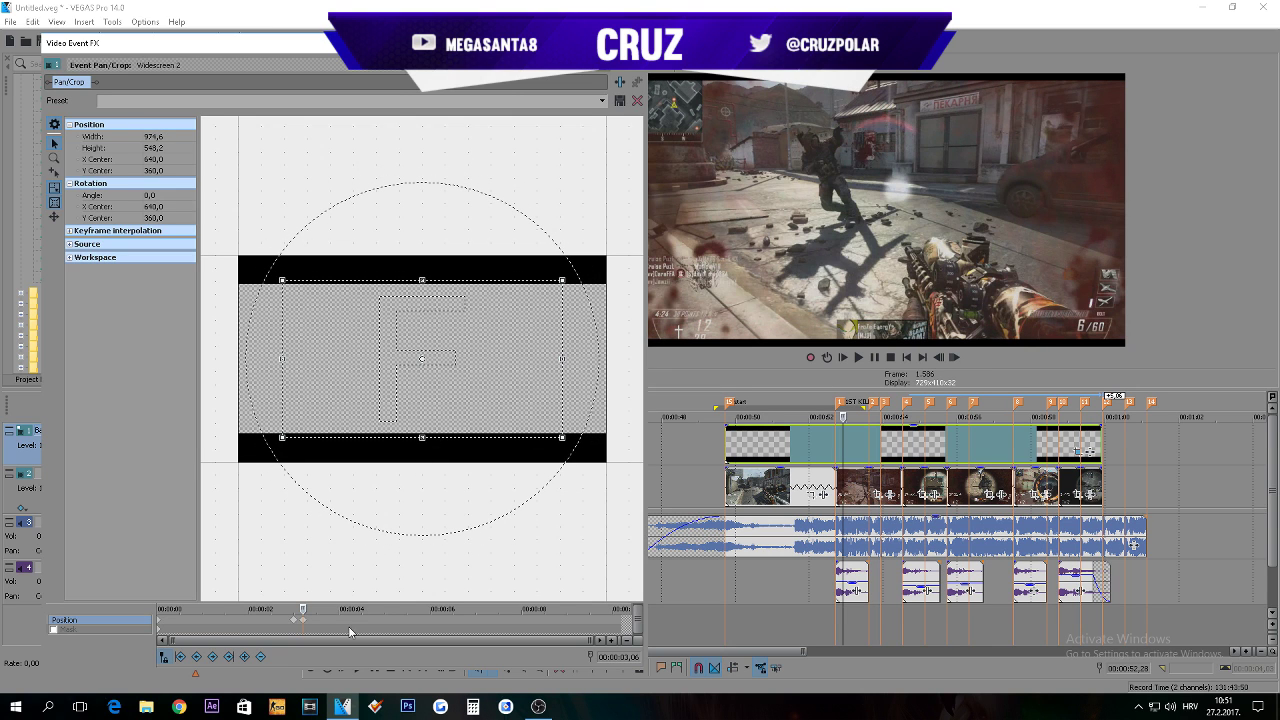
Step: Play the bars' crop animation from its start, close the Pan/Crop window, and play the marked range around the 1ST KILL marker
left_click(161, 622)
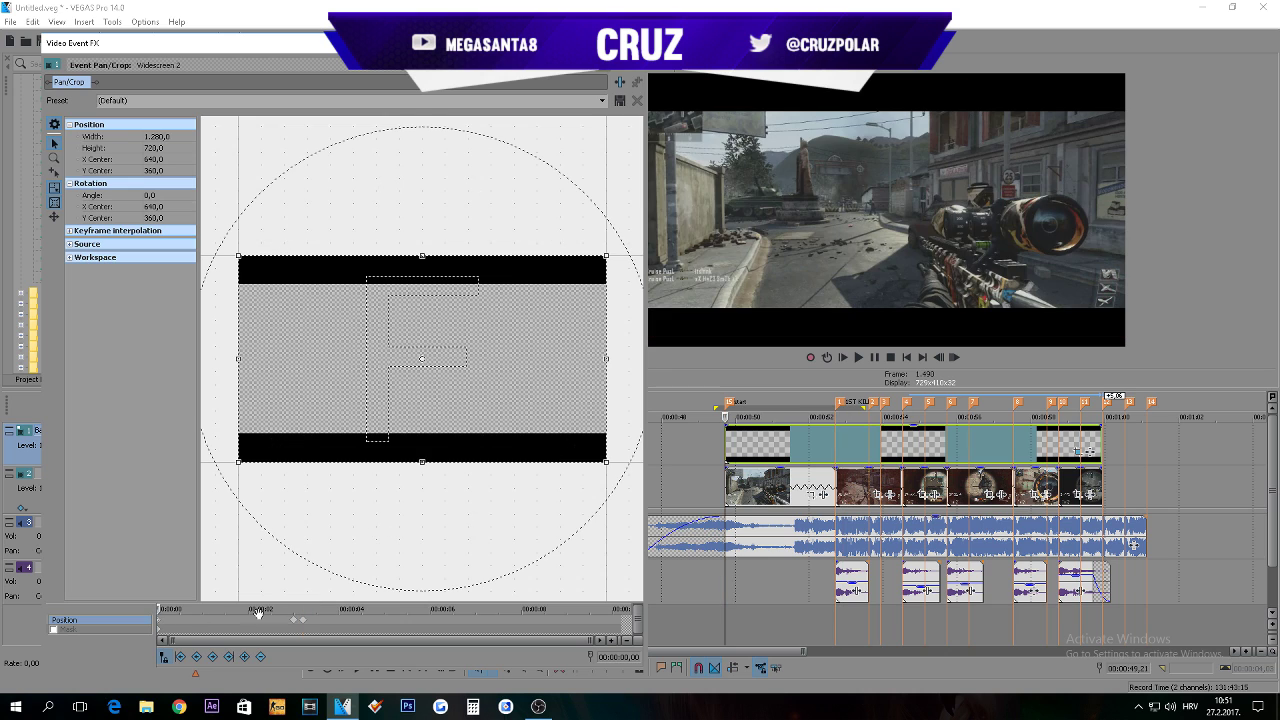
key("space")
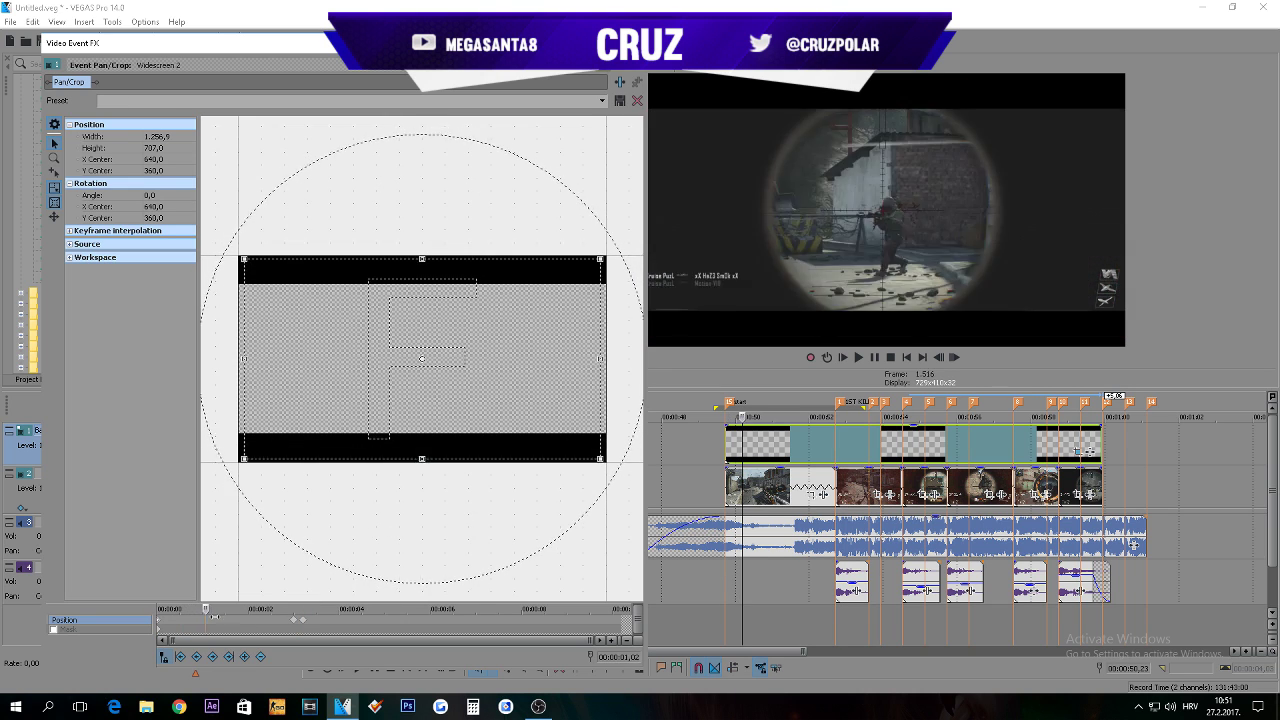
left_click(214, 615)
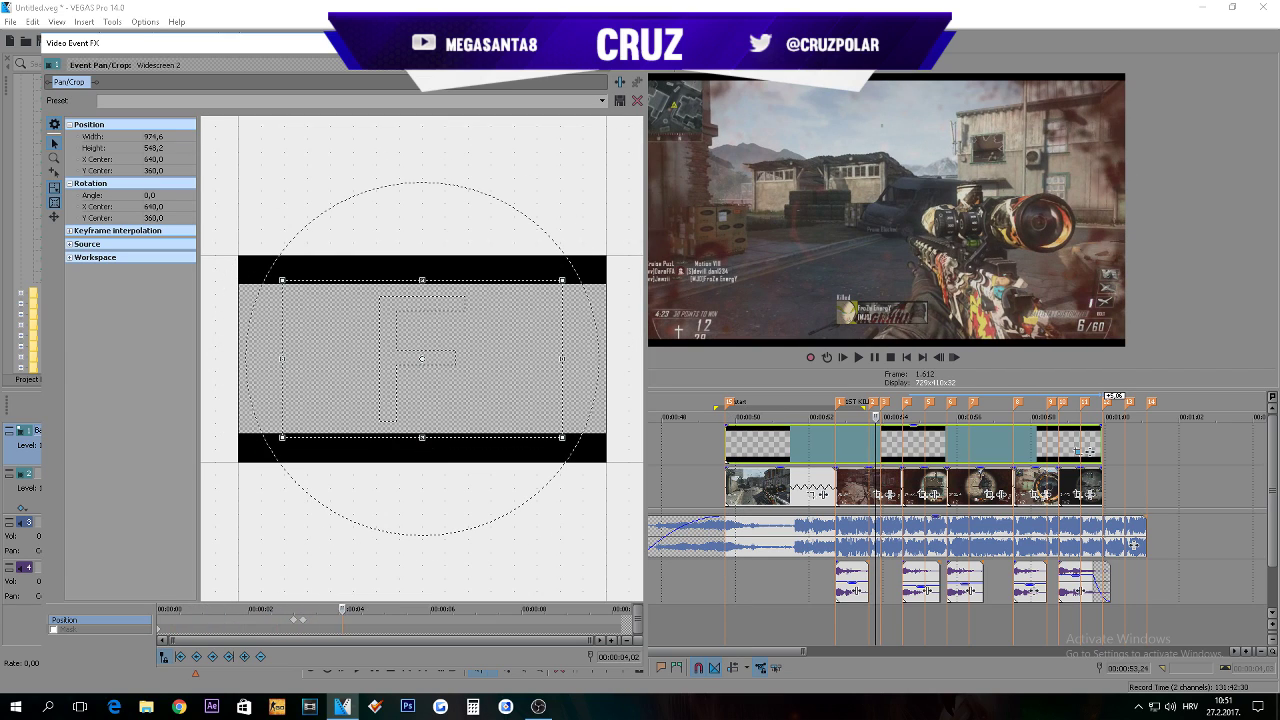
left_click(634, 43)
left_click(844, 449)
scroll(838, 449, "up", 3)
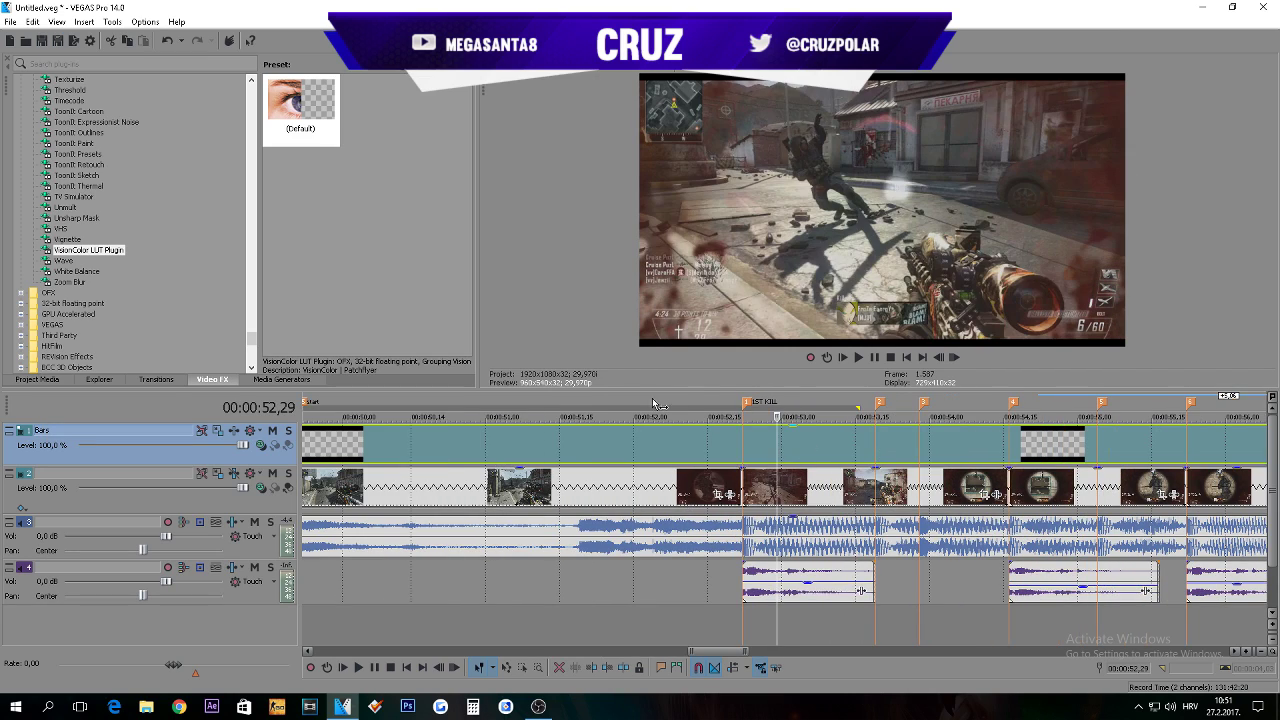
left_click_drag(619, 408, 875, 410)
key("space")
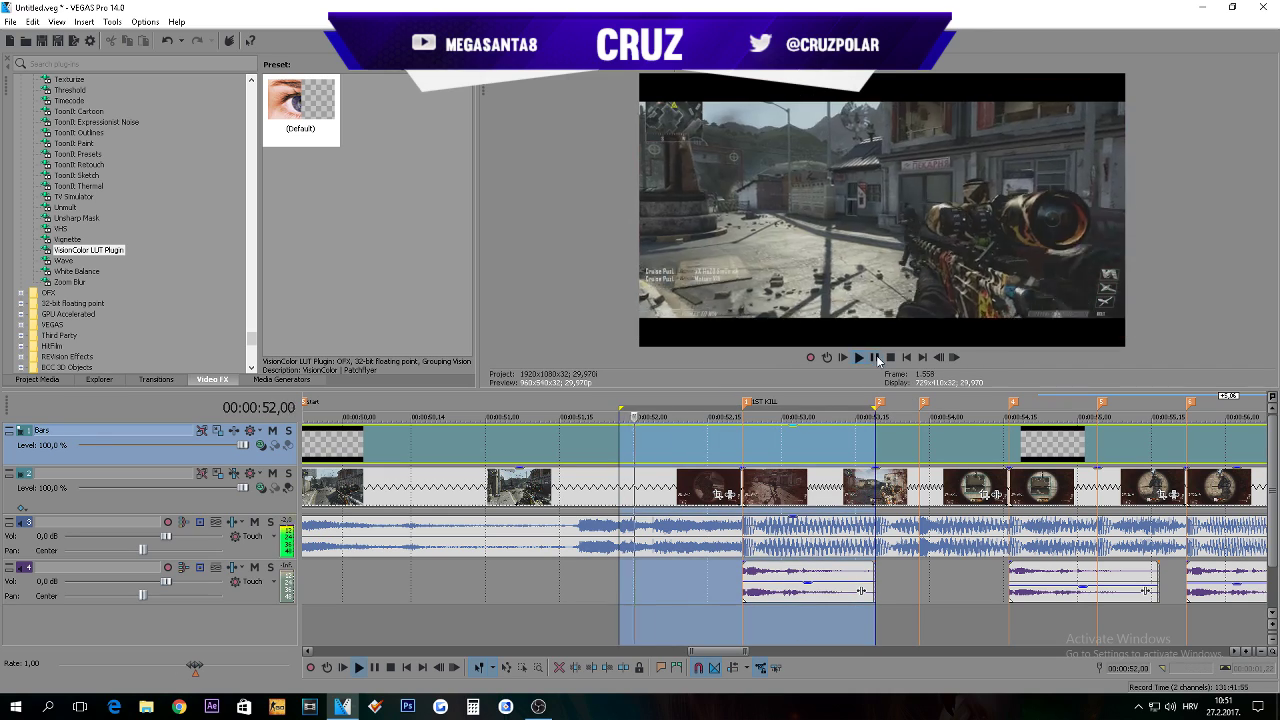
key("space")
Step: Insert a velocity envelope on the gameplay clip that begins at the 1ST KILL marker
left_click(725, 436)
scroll(725, 436, "down", 4)
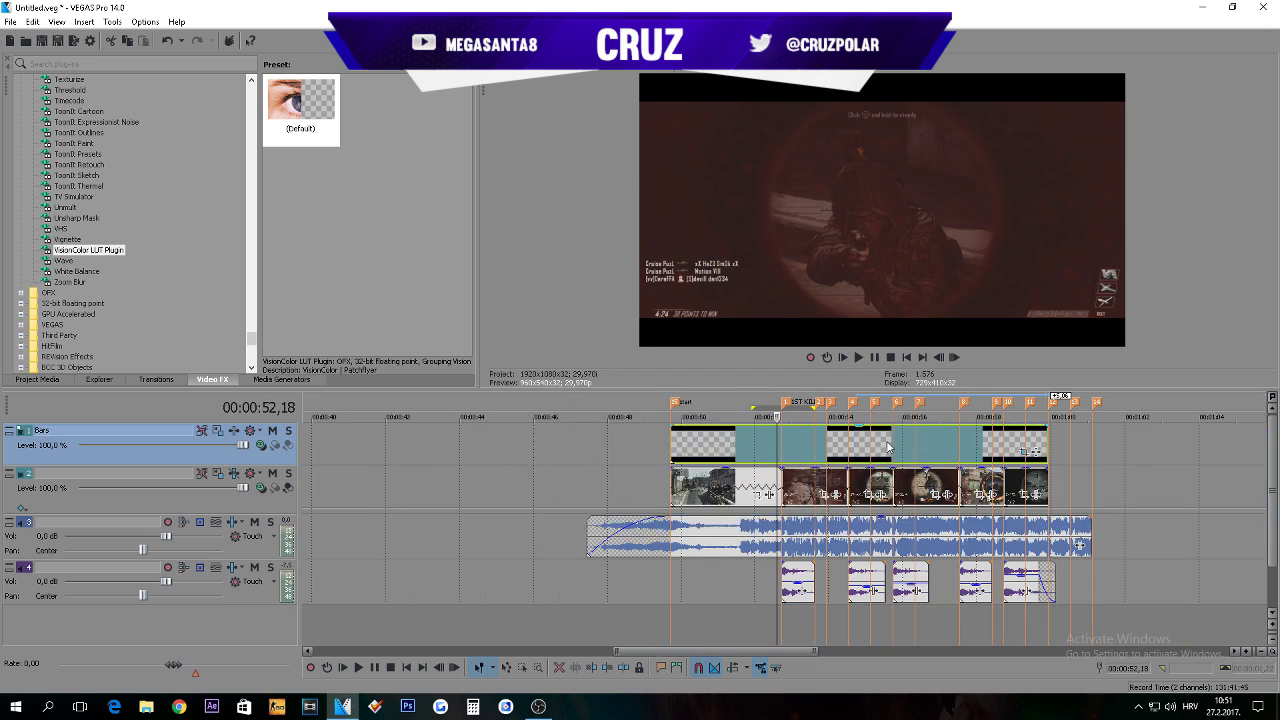
scroll(890, 468, "up", 3)
scroll(890, 468, "down", 3)
left_click(786, 491)
scroll(786, 491, "up", 5)
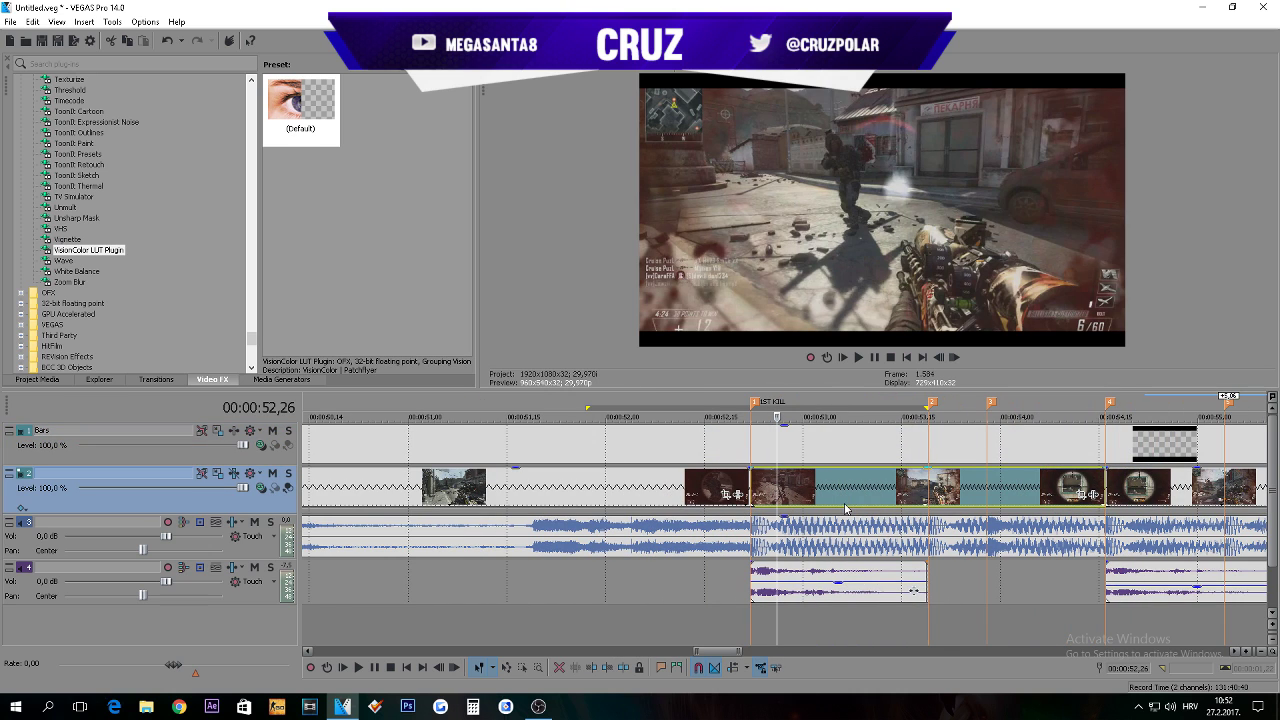
right_click(818, 490)
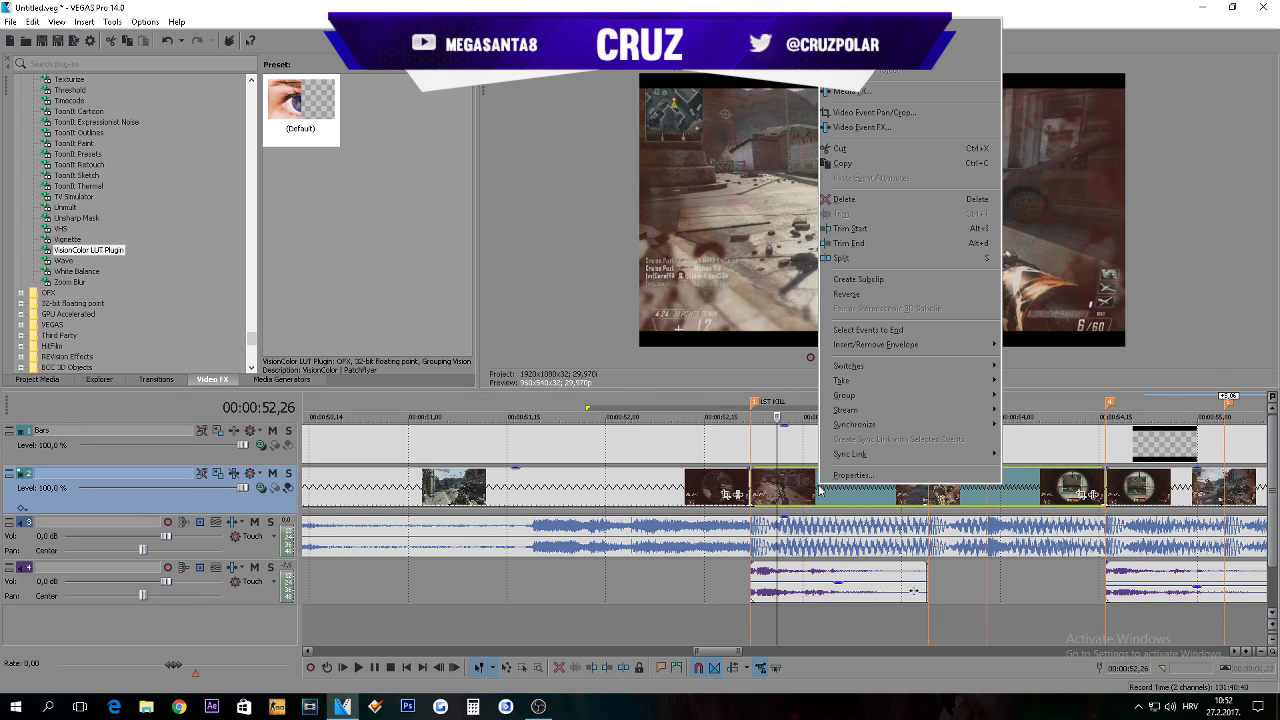
mouse_move(900, 346)
left_click(1038, 347)
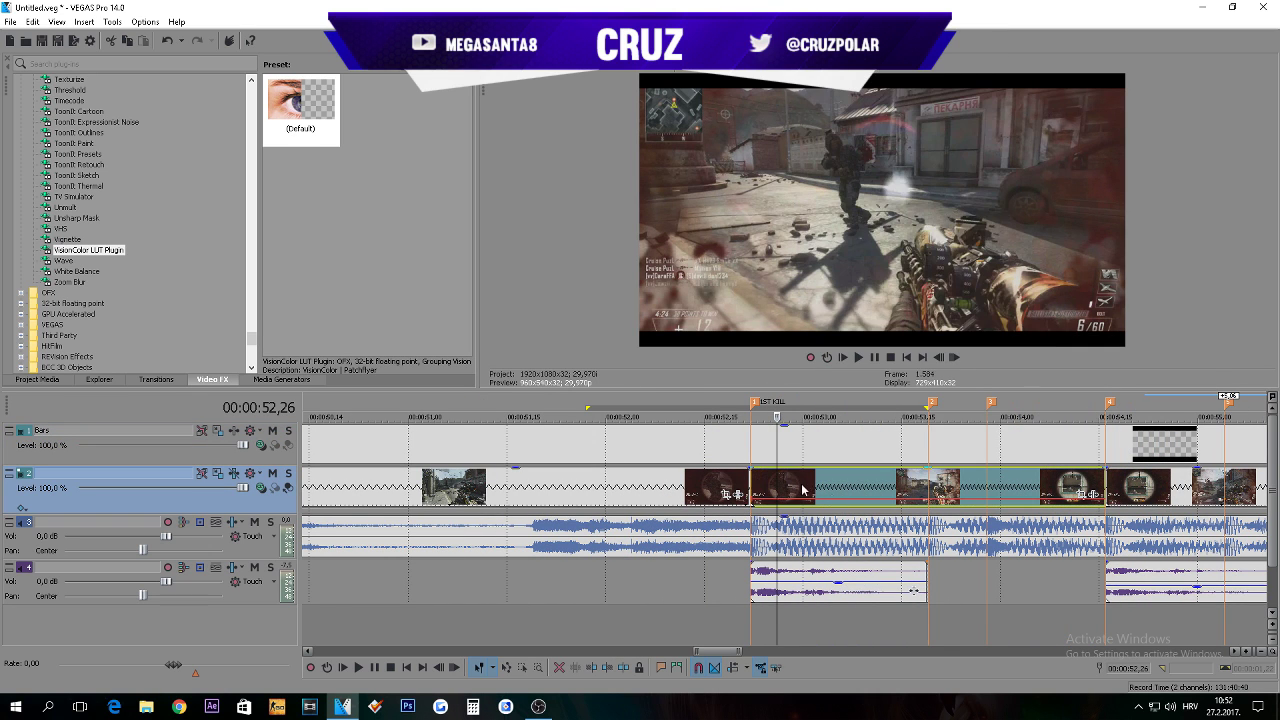
Step: Add a velocity point six frames after the 1ST KILL marker, at 00:00:52,28, and set it to 50% forward velocity
left_click(753, 487)
scroll(869, 493, "up", 4)
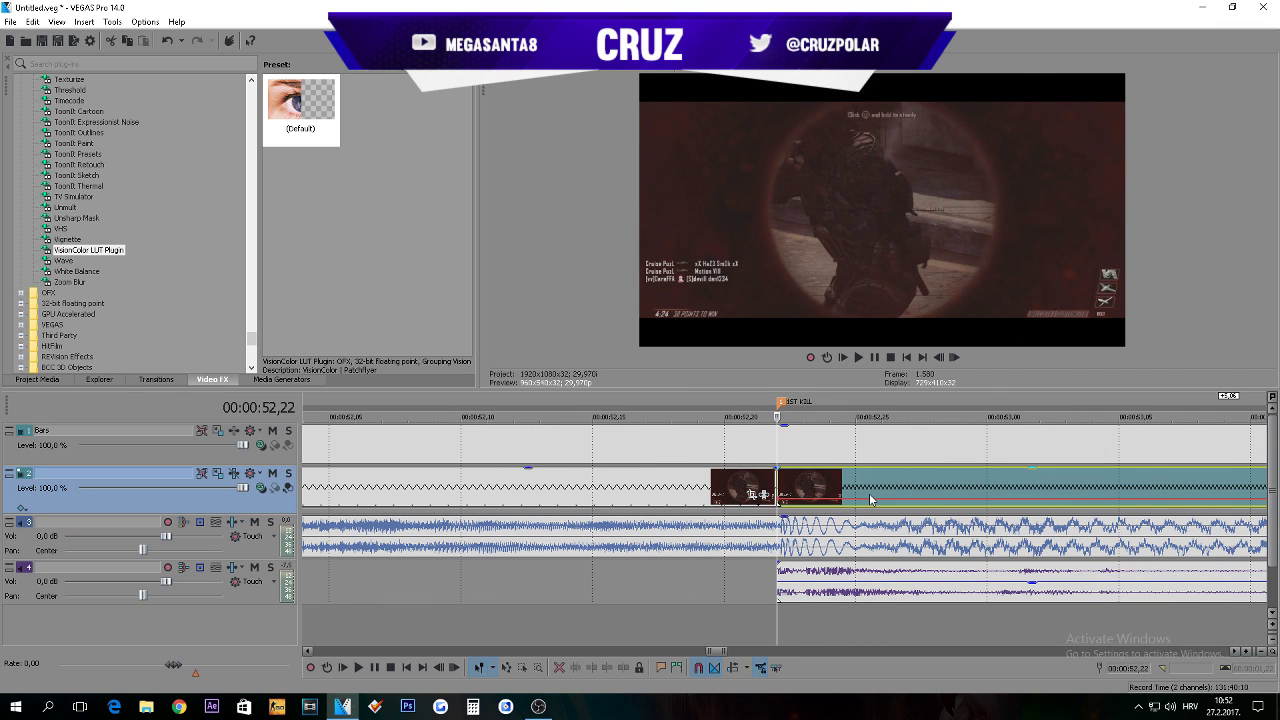
key("Right")
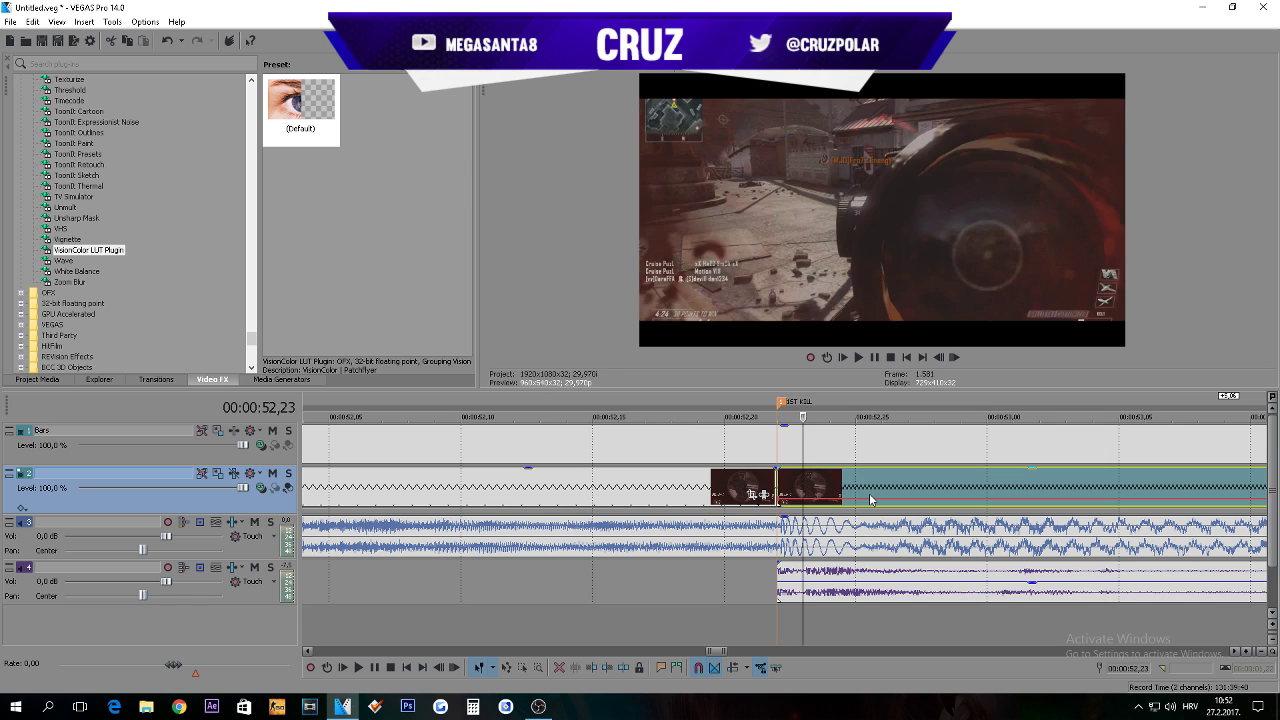
key("Right")
key("Right")
key("Right")
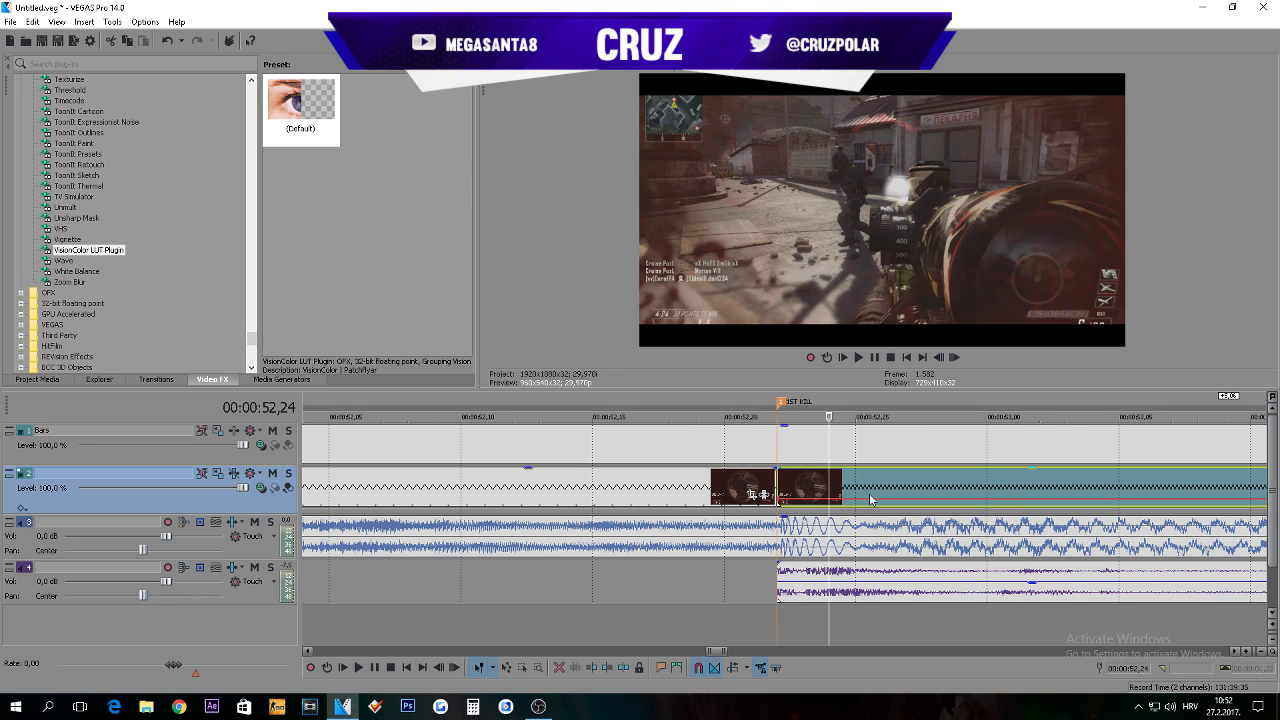
key("Right")
key("Right")
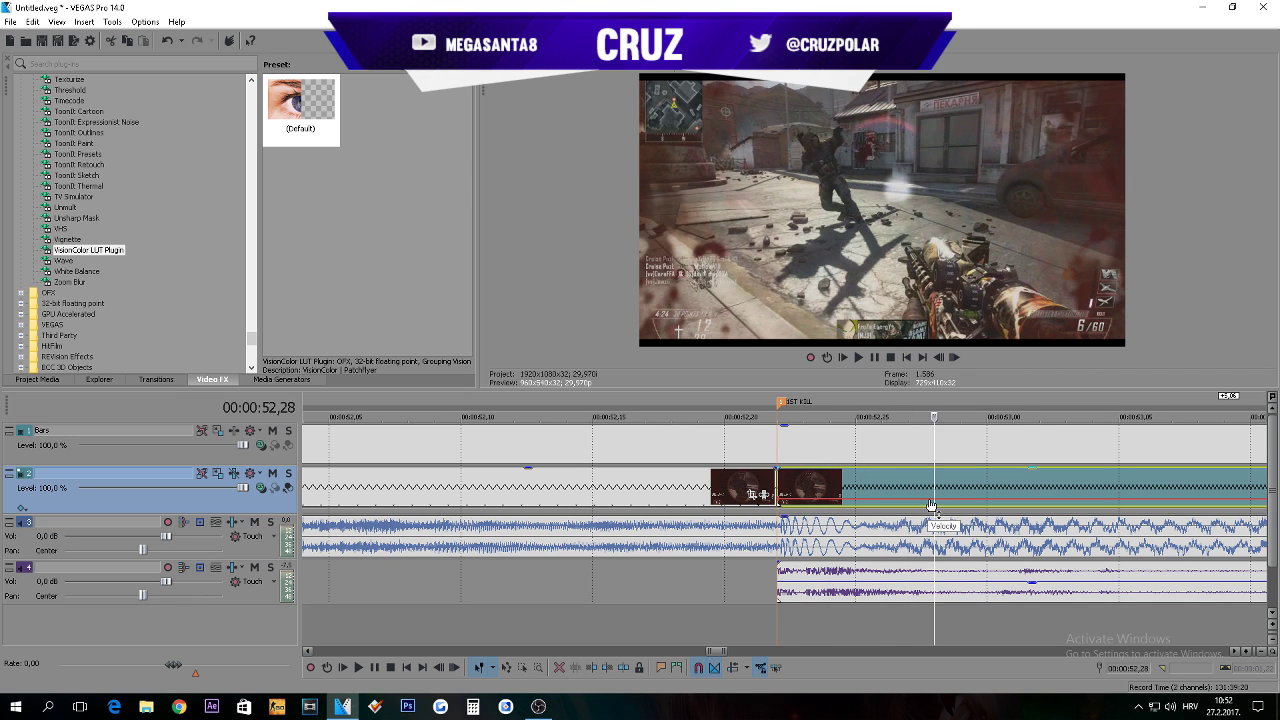
right_click(937, 504)
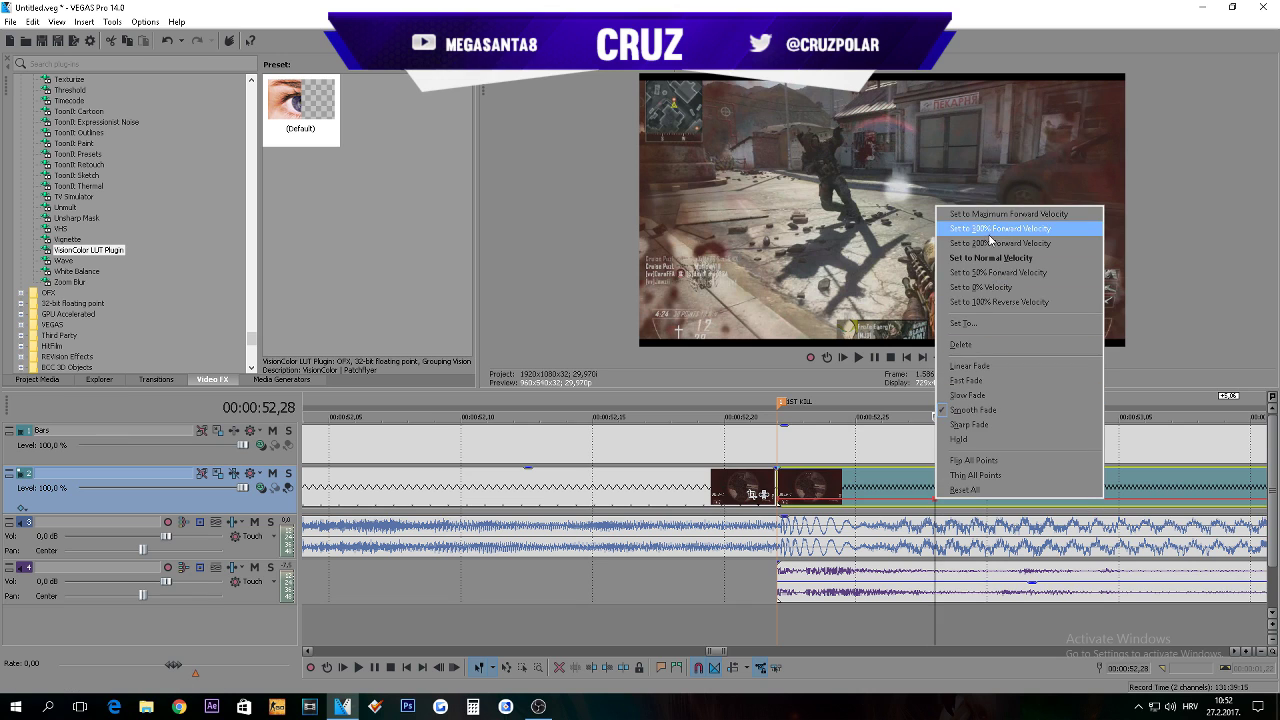
left_click(1007, 273)
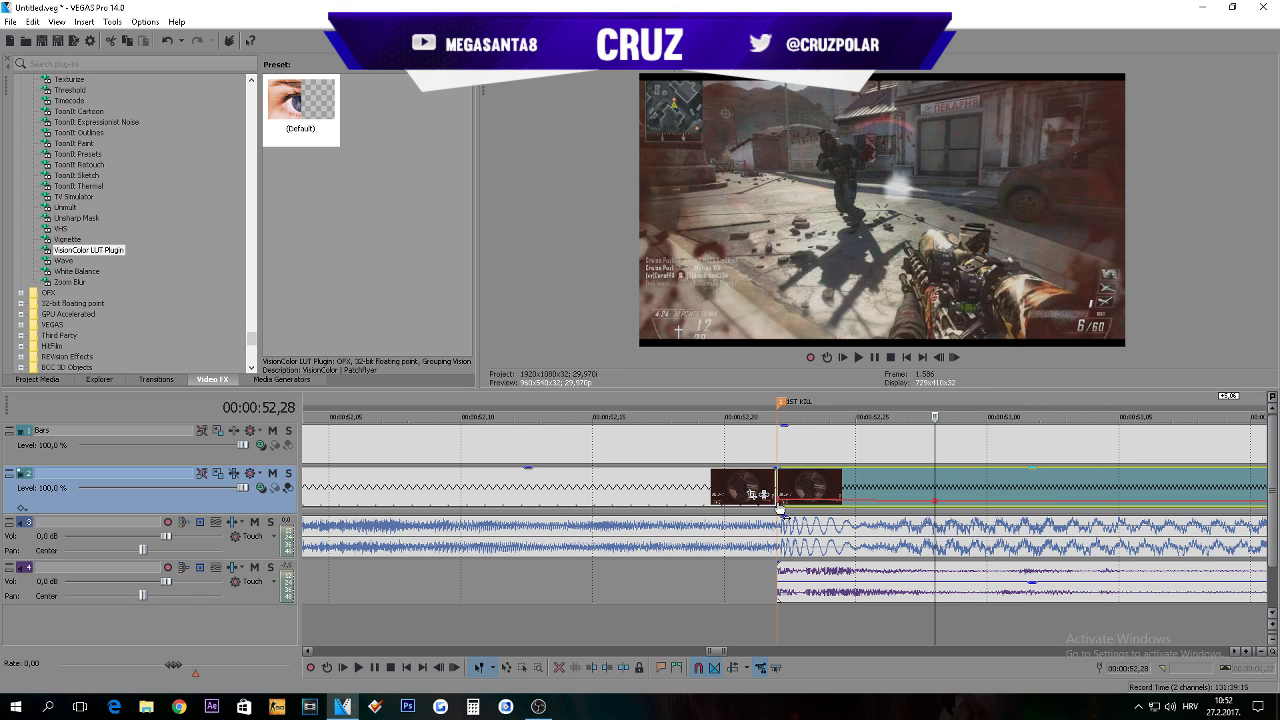
Step: Raise the velocity point at the 1ST KILL marker to a faster forward preset and change the fade curve down to the 50% point
right_click(780, 508)
left_click(850, 230)
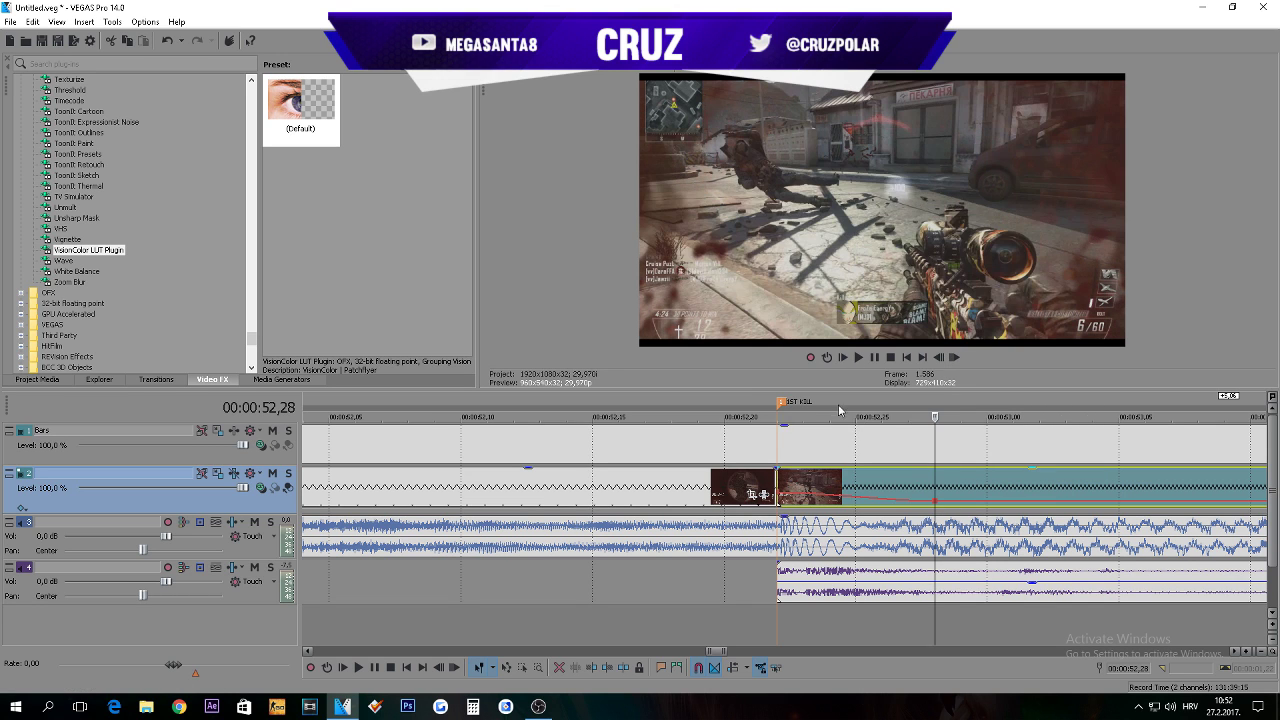
right_click(822, 496)
left_click(873, 540)
Step: Add a velocity point three frames before marker 2, at 00:00:53,16, on the first kill clip
scroll(928, 510, "down", 3)
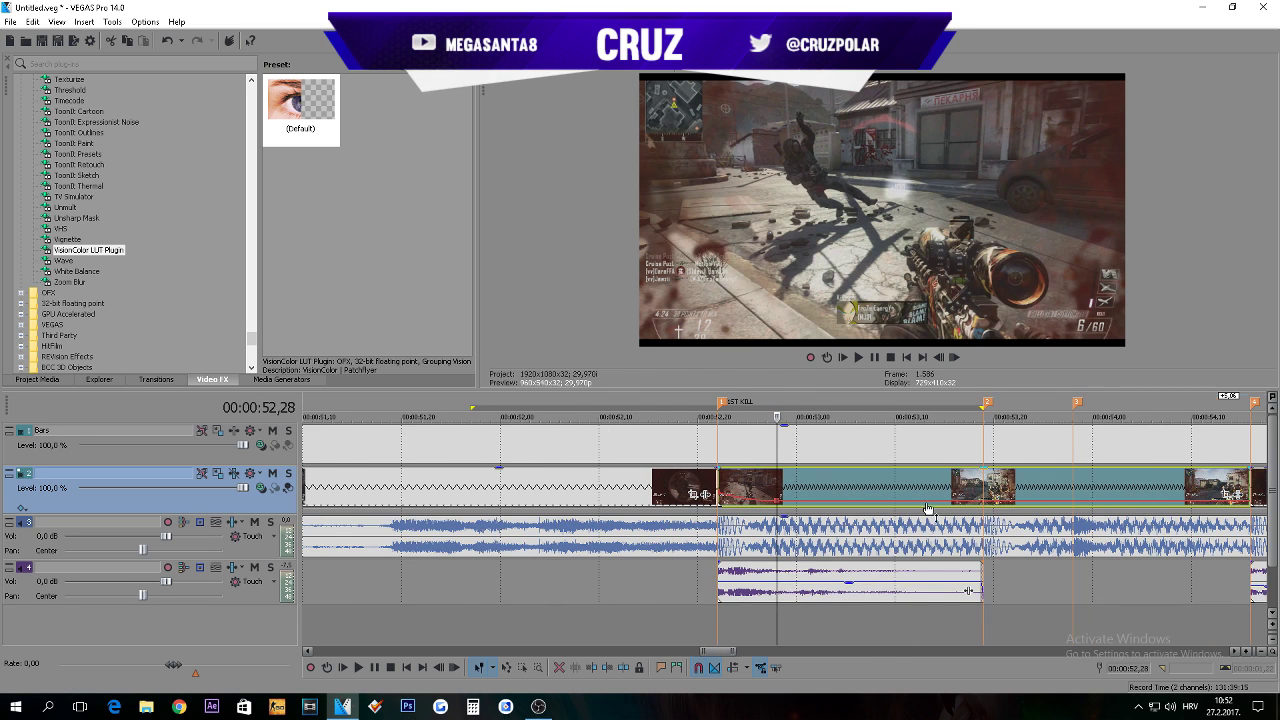
scroll(928, 510, "down", 2)
left_click(880, 492)
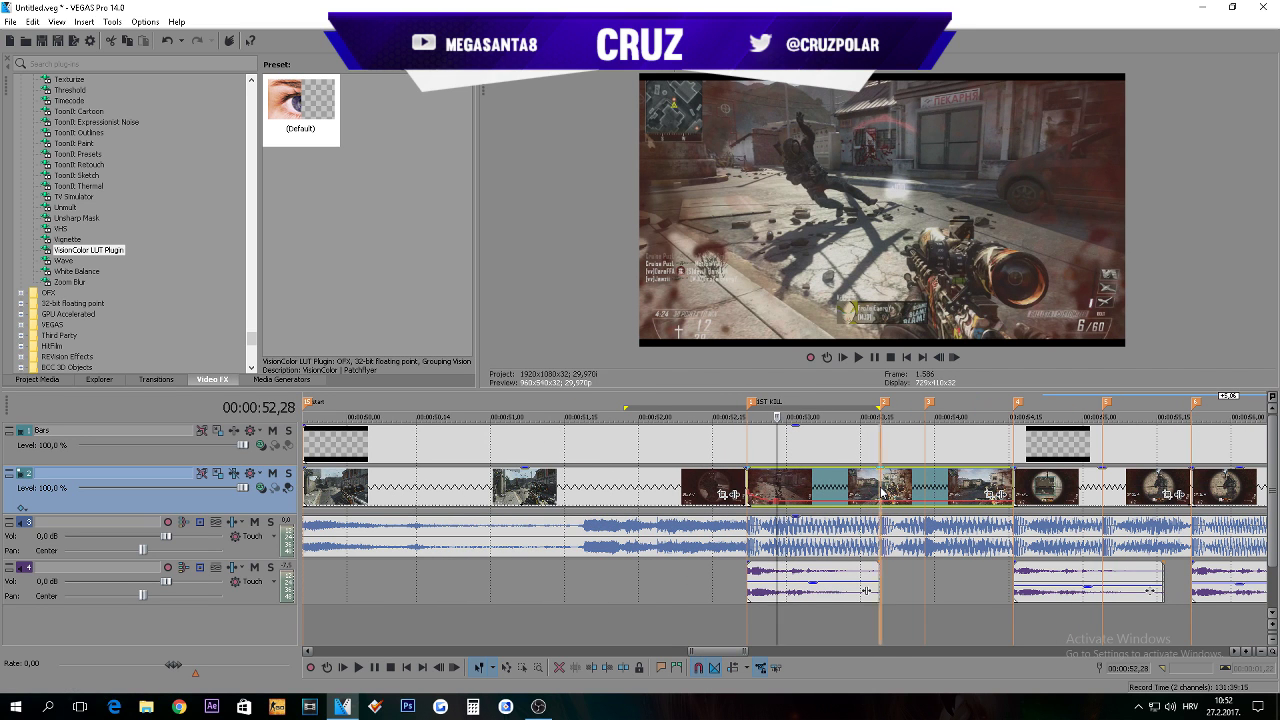
scroll(882, 492, "up", 5)
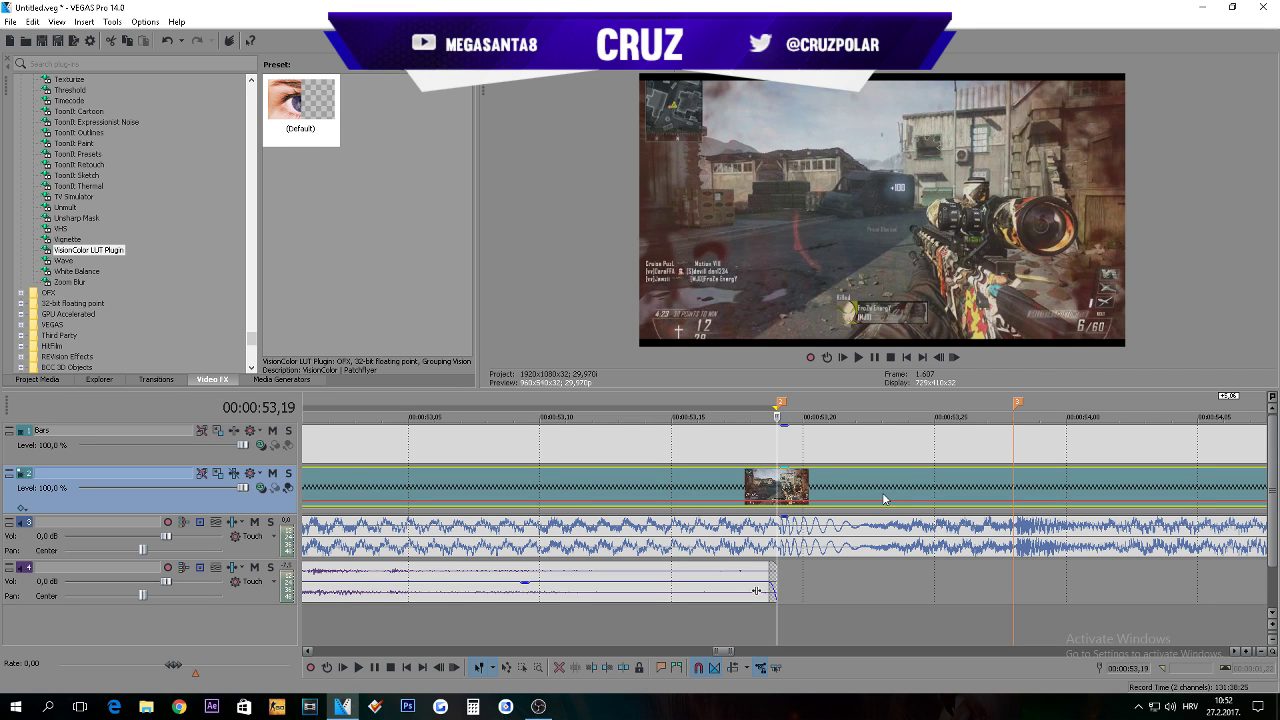
key("Left")
key("Left")
key("Left")
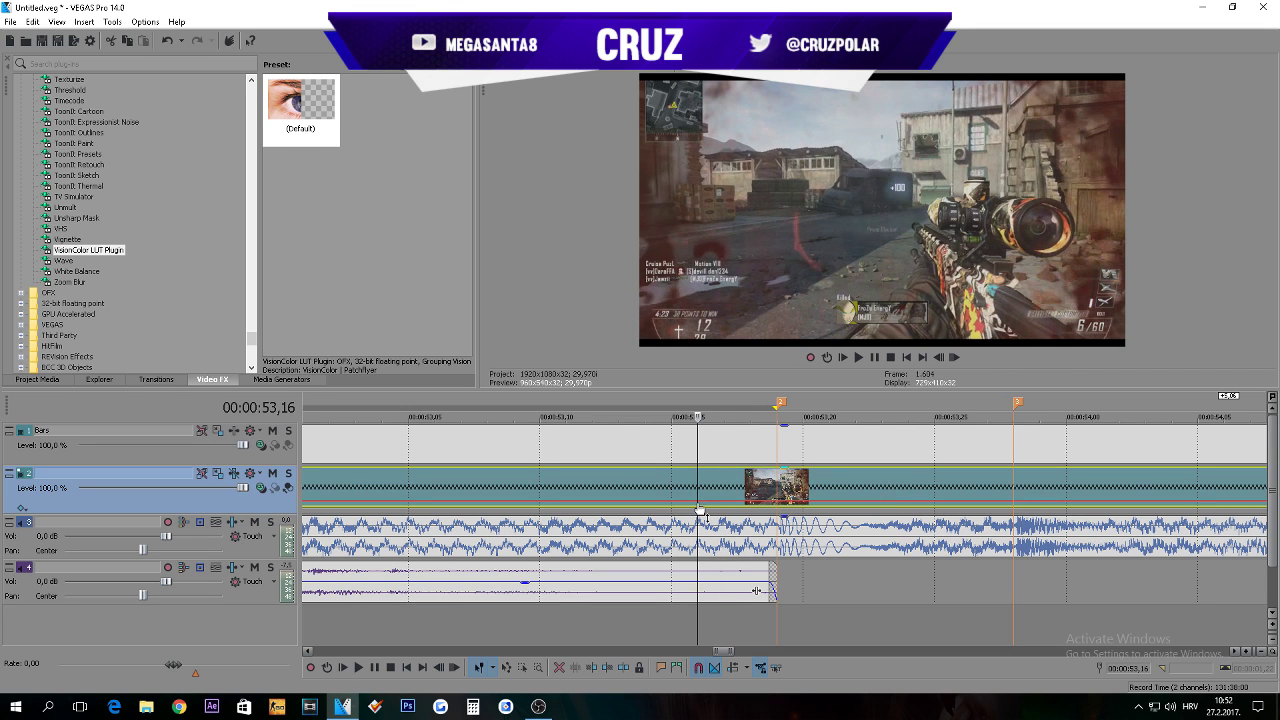
Step: Add a velocity point three frames after marker 2, at 00:00:53,22, keeping it at 50%
key("Right")
key("Right")
key("Right")
key("Right")
key("Right")
key("Right")
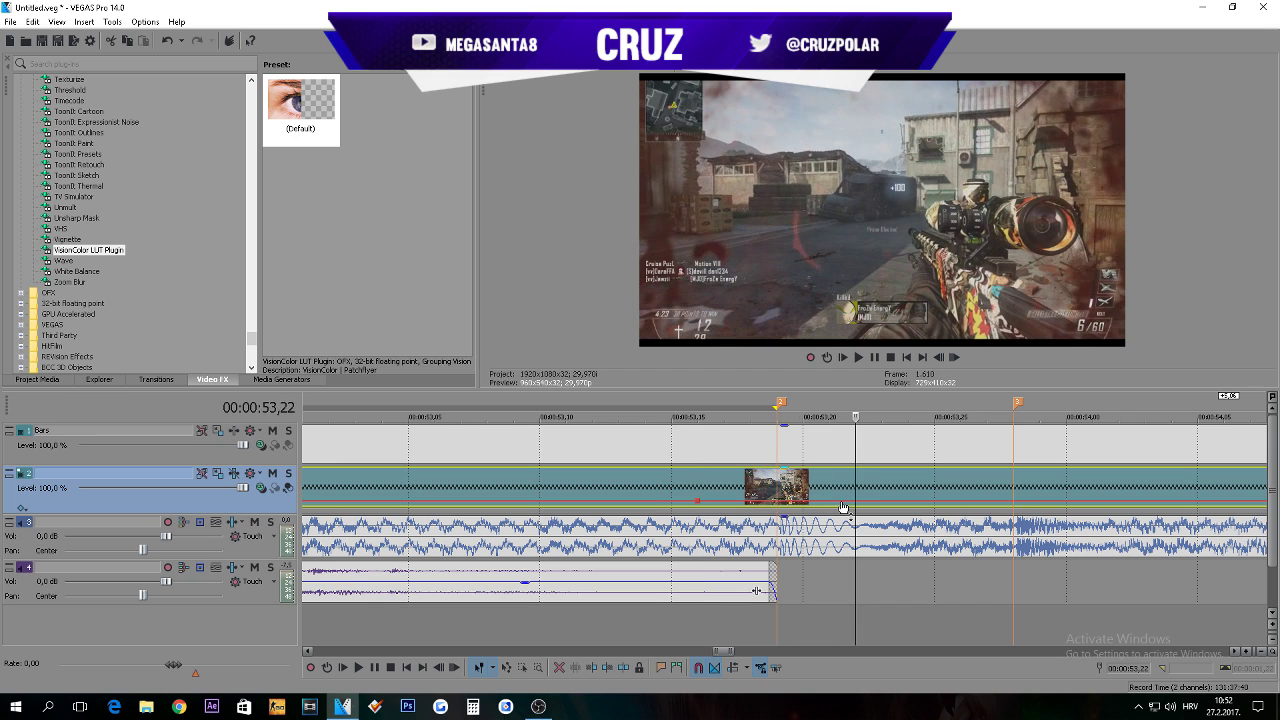
double_click(857, 503)
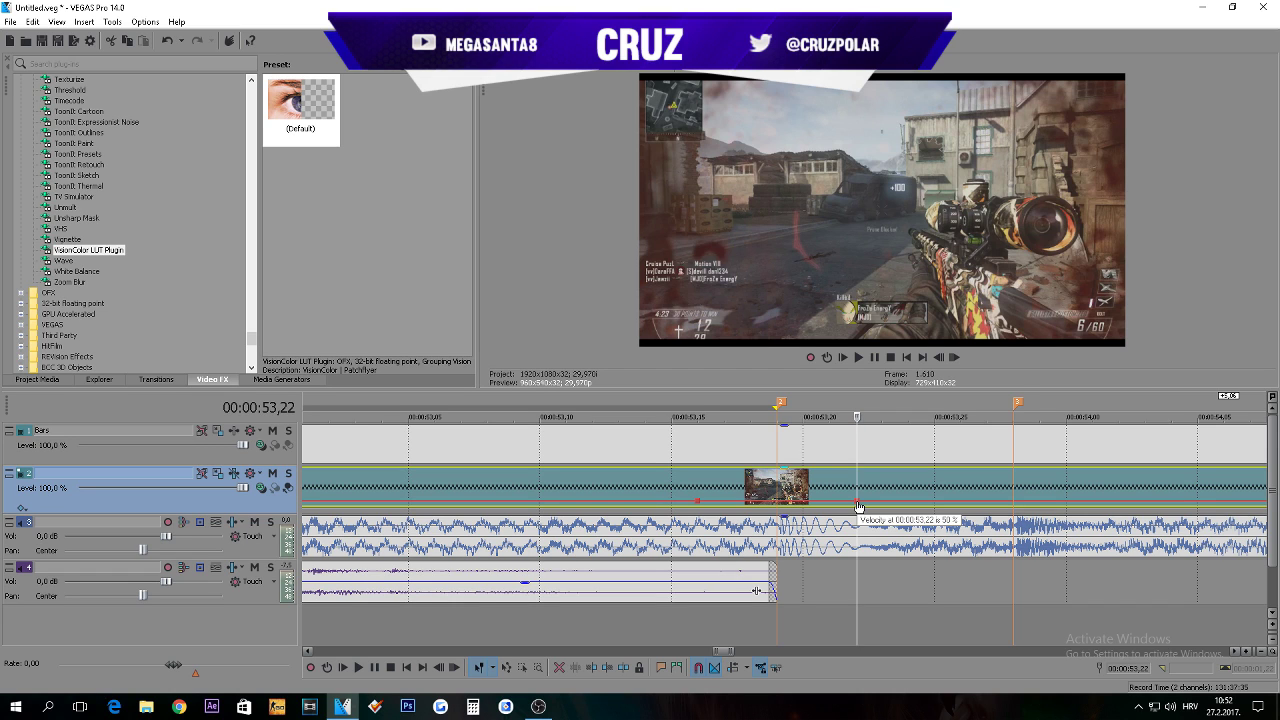
Step: Add a velocity point at marker 2 (00:00:53,19) and raise it to about 241%
left_click(745, 507)
double_click(783, 502)
left_click_drag(783, 502, 783, 500)
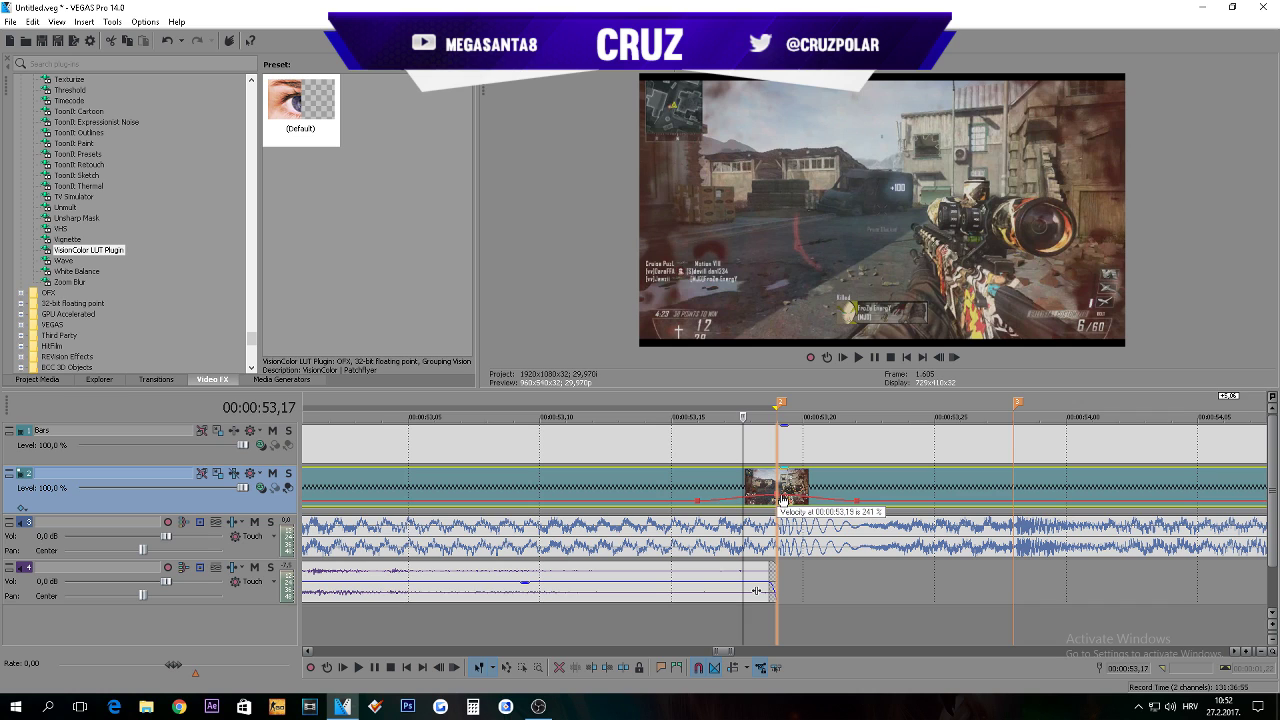
Step: Add a velocity point three frames before marker 3, at 00:00:53,25, on the first kill clip
left_click(1016, 488)
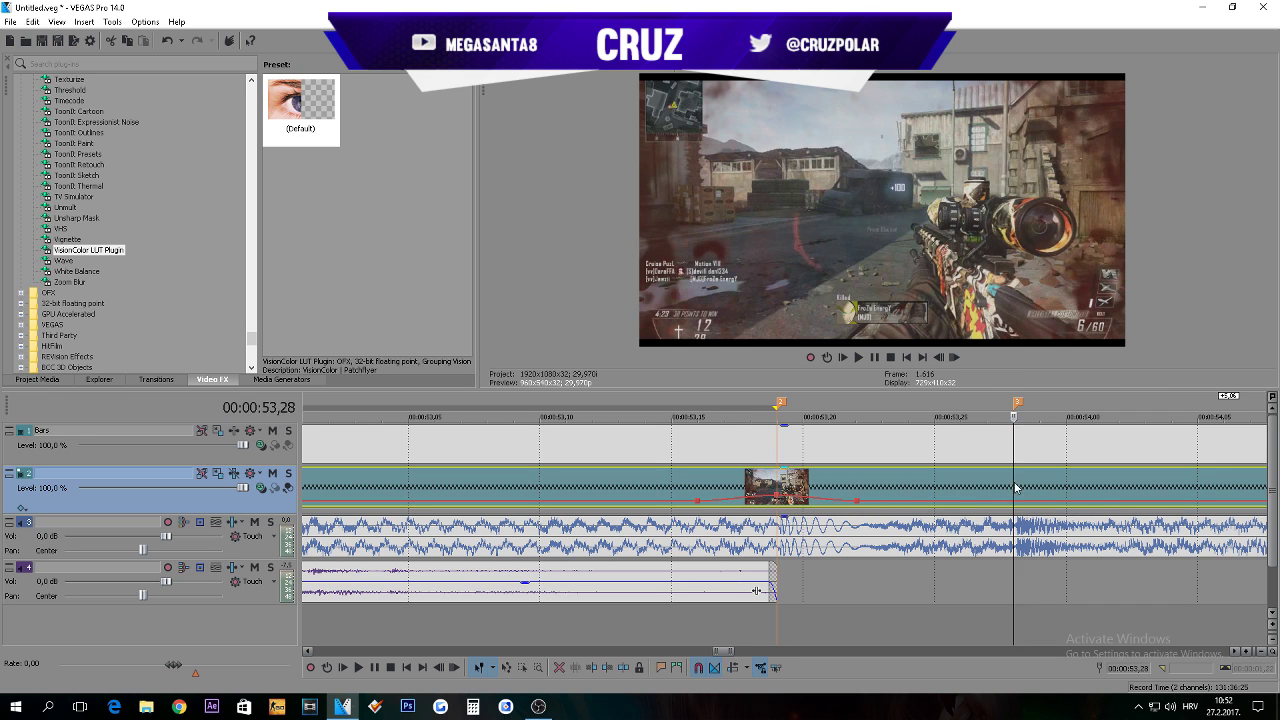
key("Left")
key("Left")
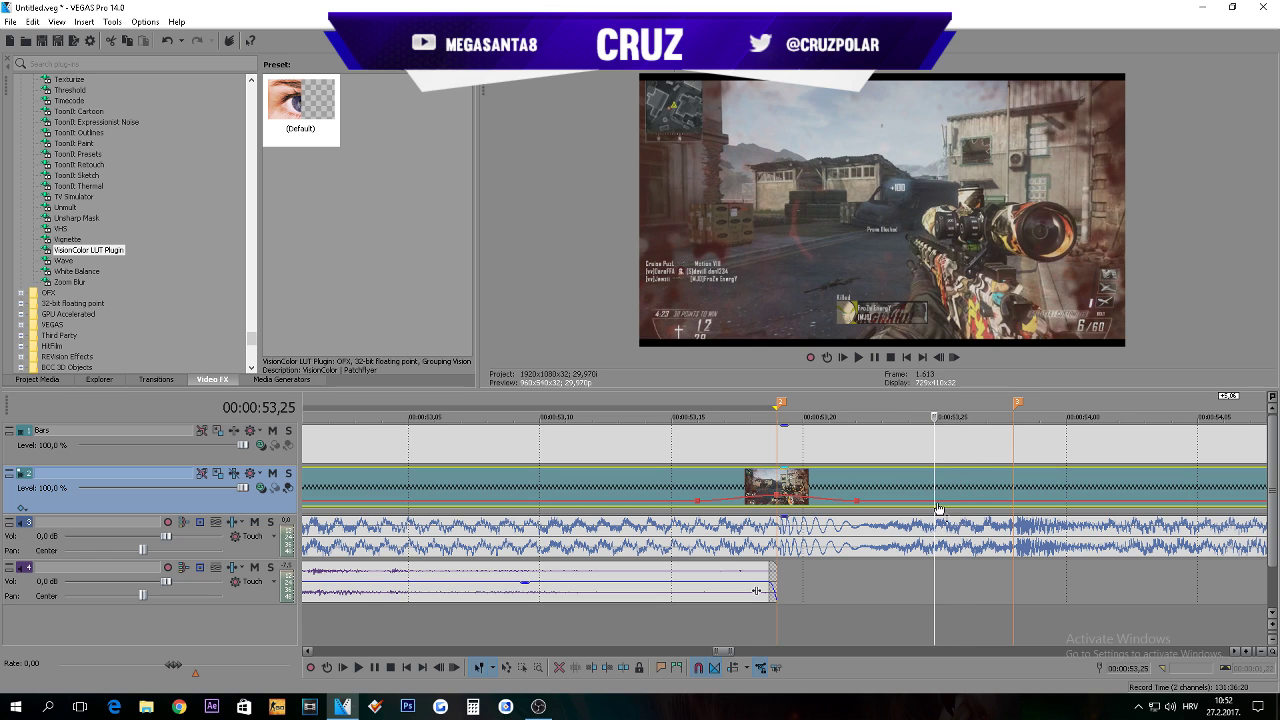
Step: Add a velocity point three frames after marker 3, at 00:00:54,01, and raise a point at marker 3 above its neighbours
left_click(1014, 488)
key("Right")
key("Right")
key("Right")
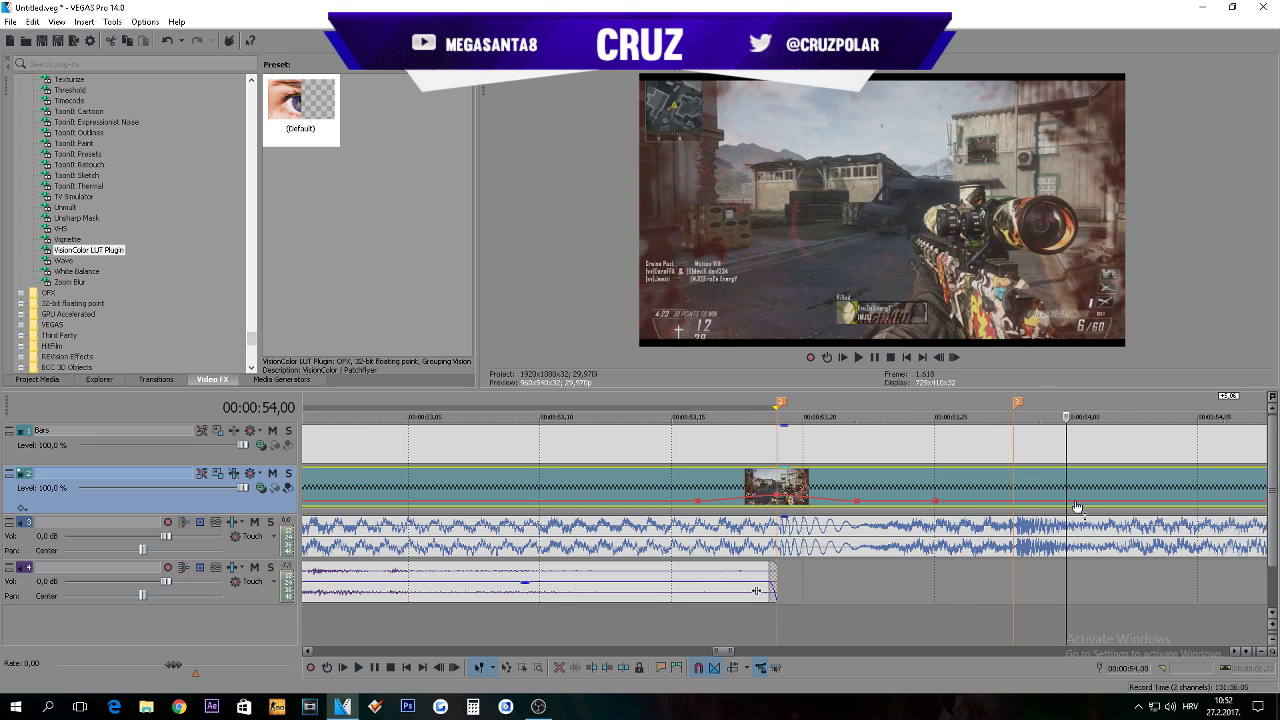
double_click(979, 502)
left_click_drag(979, 502, 1013, 496)
scroll(980, 502, "down", 4)
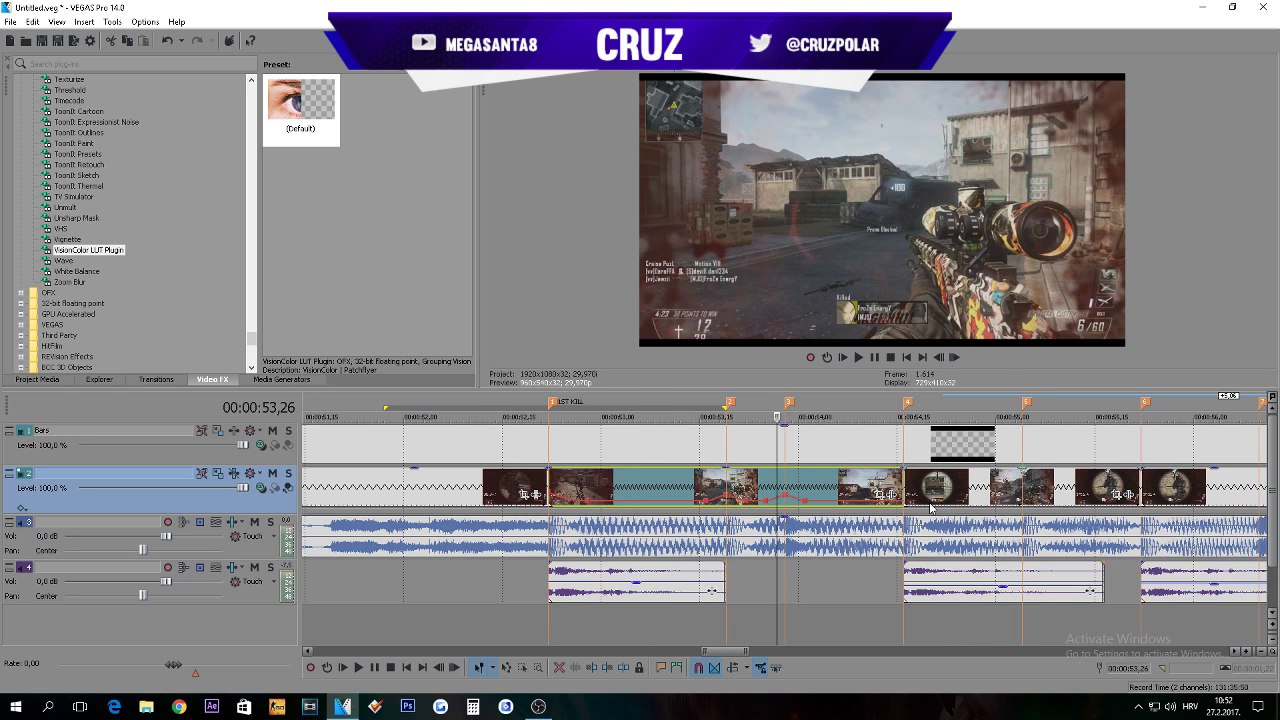
Step: Add a velocity point about six frames before marker 4, near 00:00:54,10, on the first kill clip
left_click(899, 483)
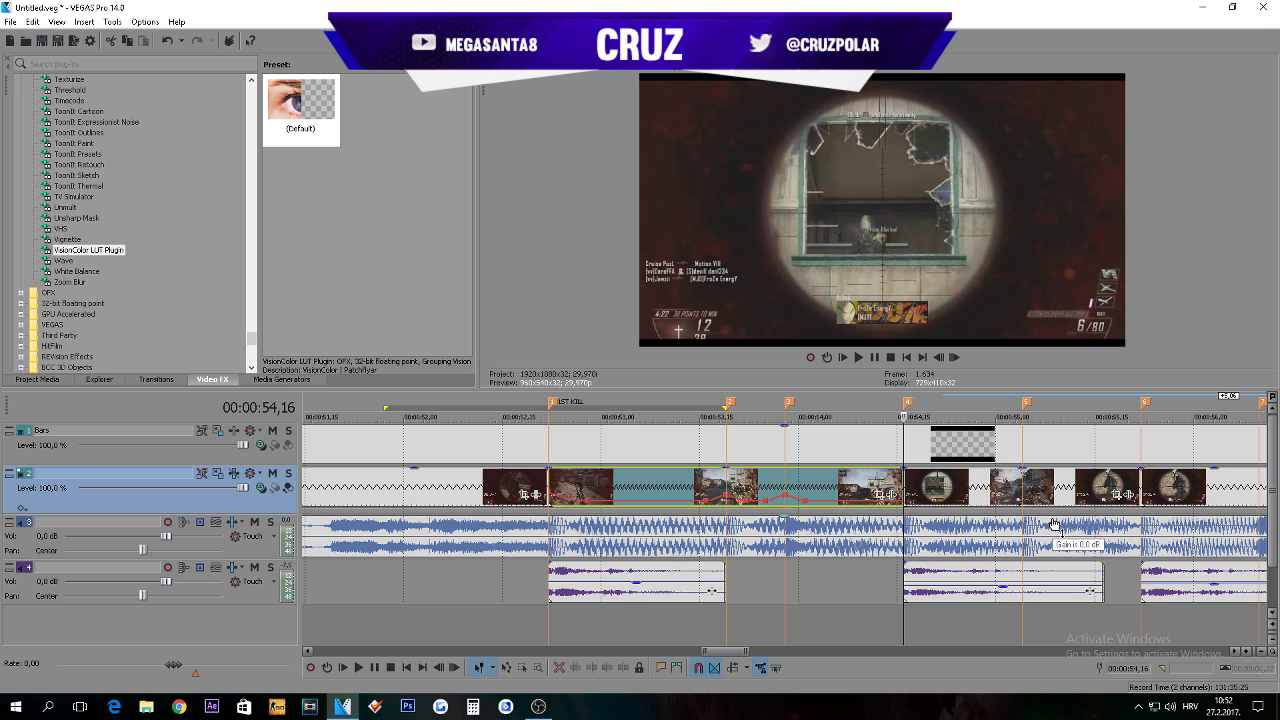
key("Left")
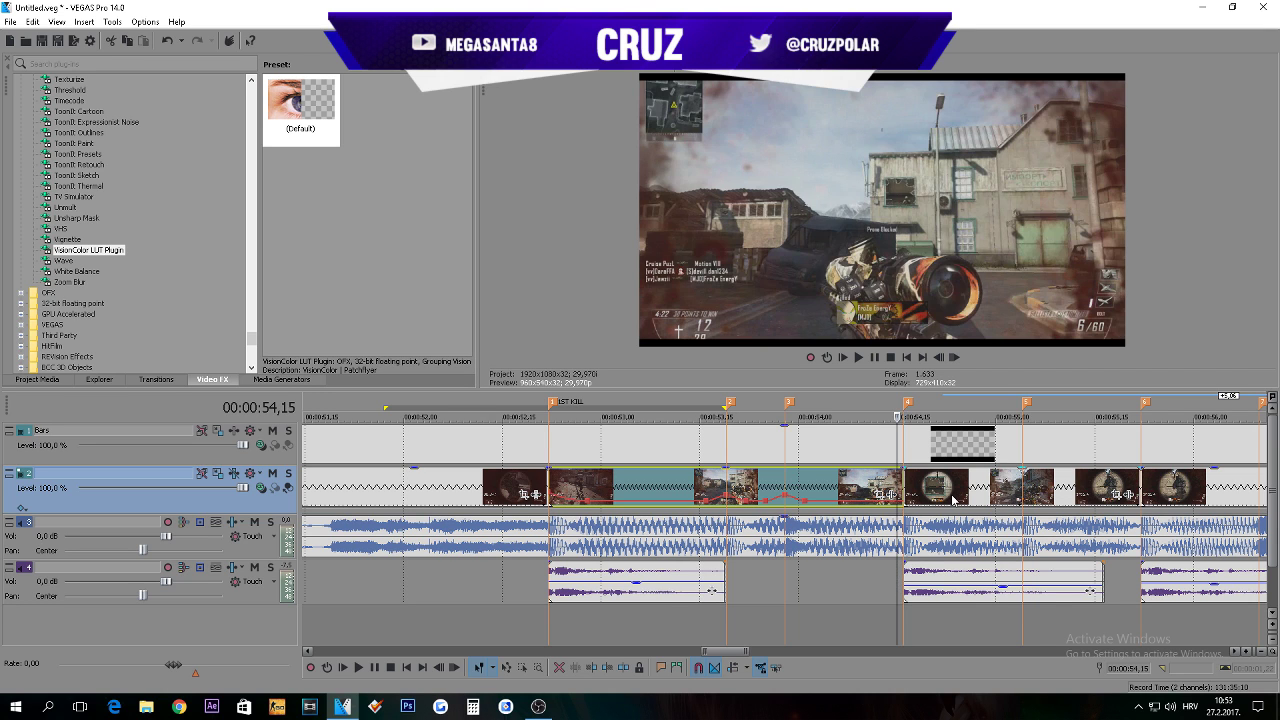
key("Left")
key("Left")
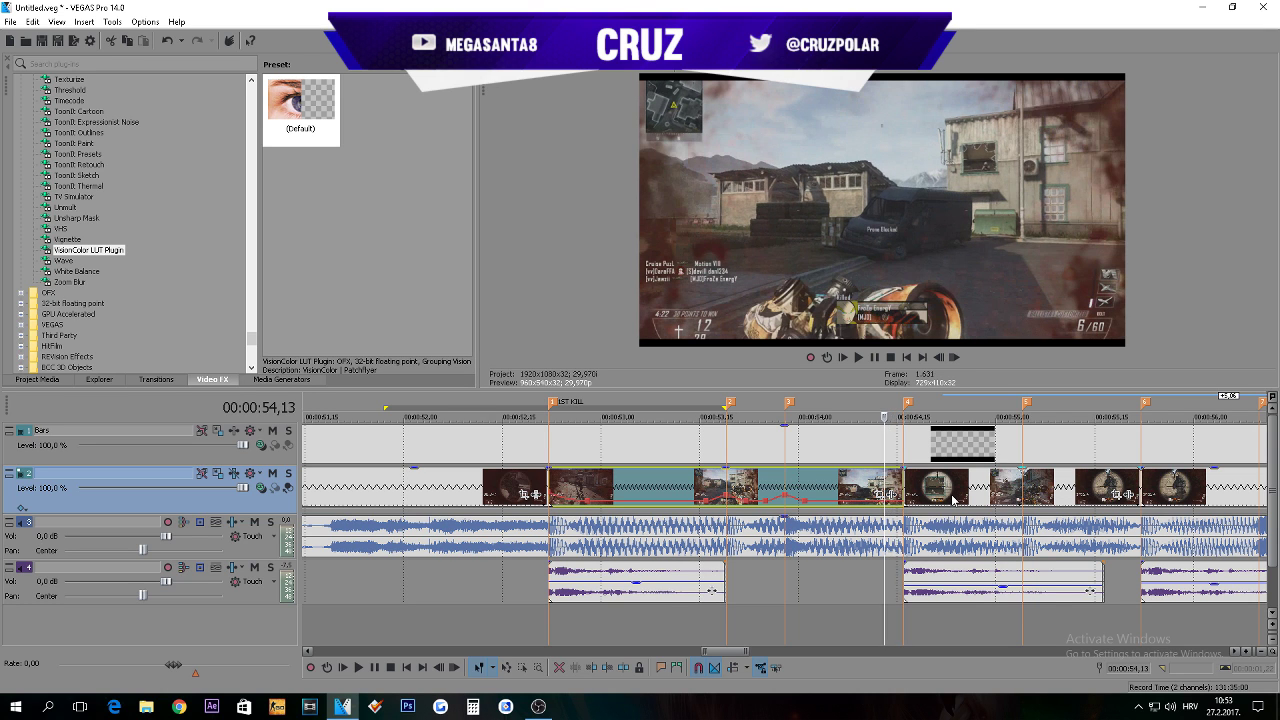
key("Left")
key("Left")
key("Left")
key("Left")
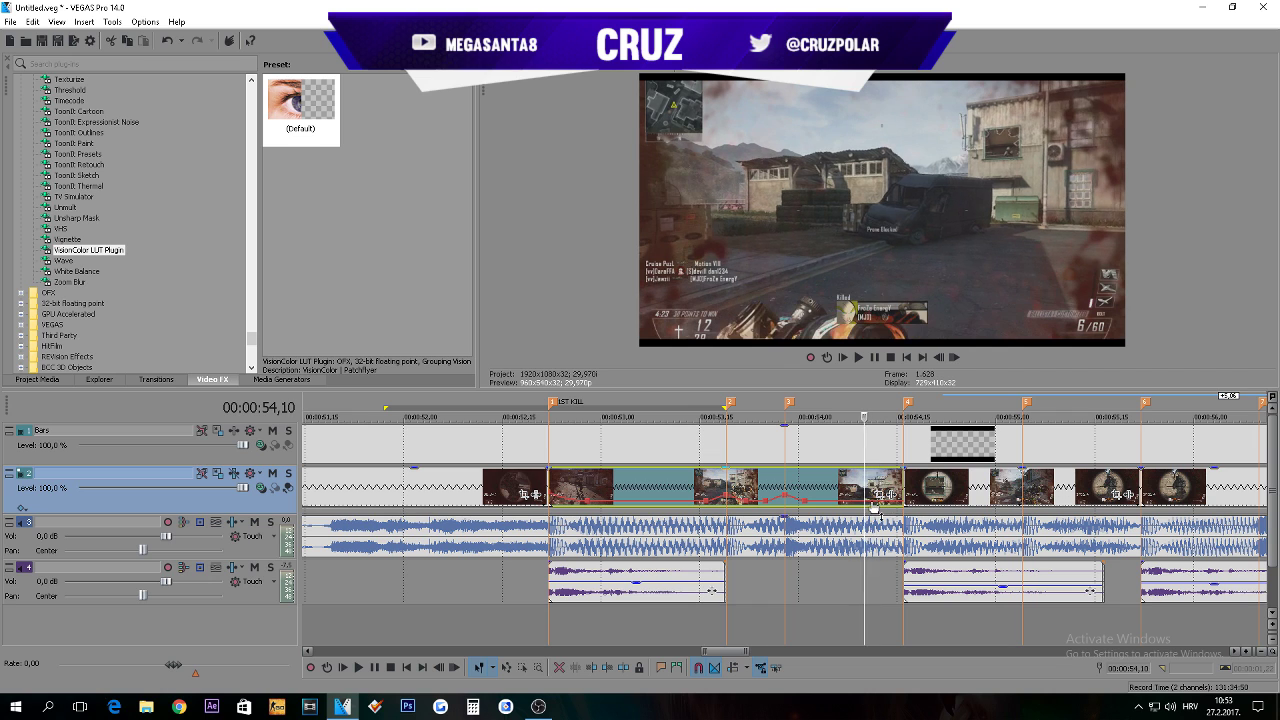
key("Right")
key("Right")
key("Right")
key("Right")
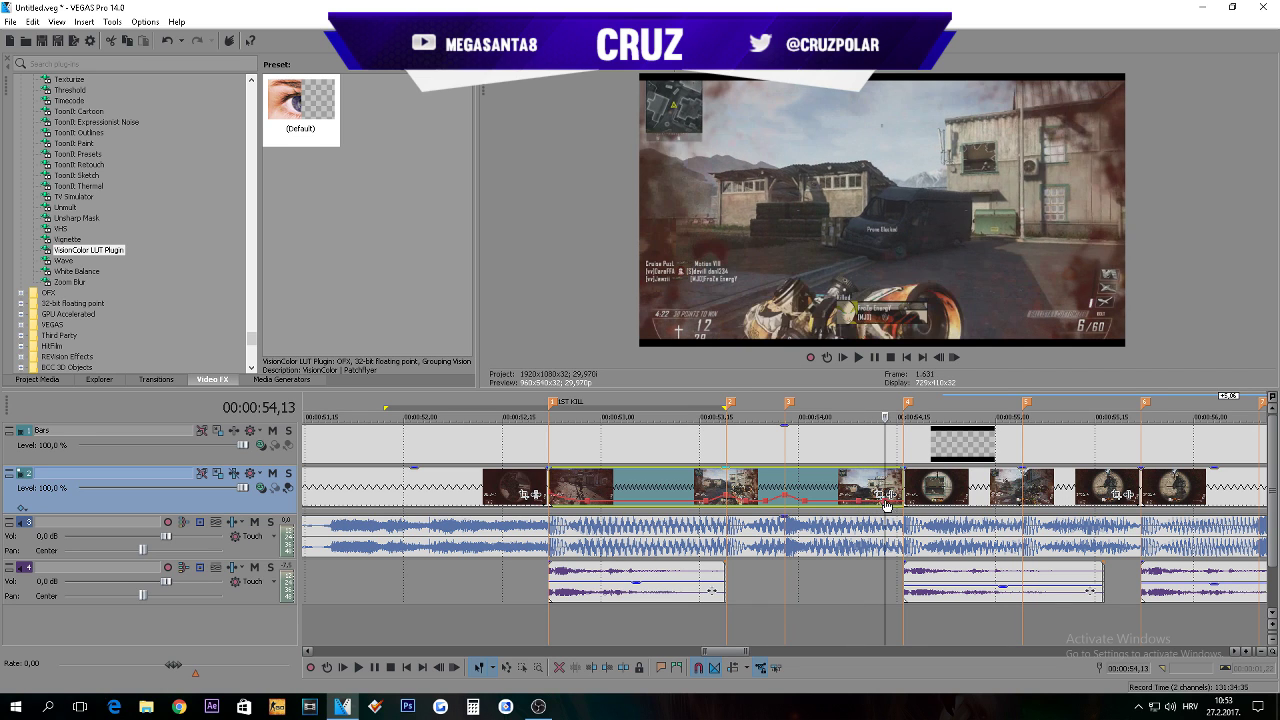
Step: Raise the first kill clip's velocity at its end on marker 4 and change the fade curve leading up to it
left_click_drag(919, 492, 919, 489)
right_click(886, 494)
left_click(906, 537)
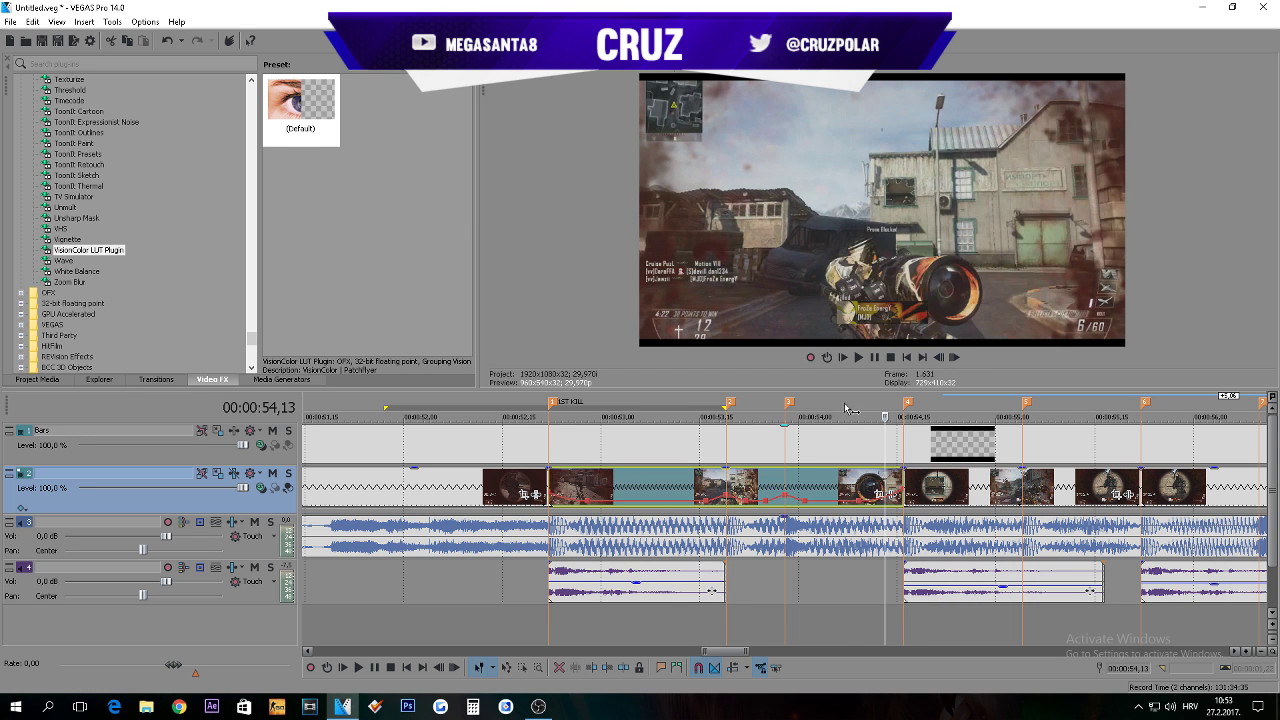
Step: Preview playback over a loop region around marker 4 to check the velocity transition
left_click_drag(838, 408, 976, 432)
left_click(892, 488)
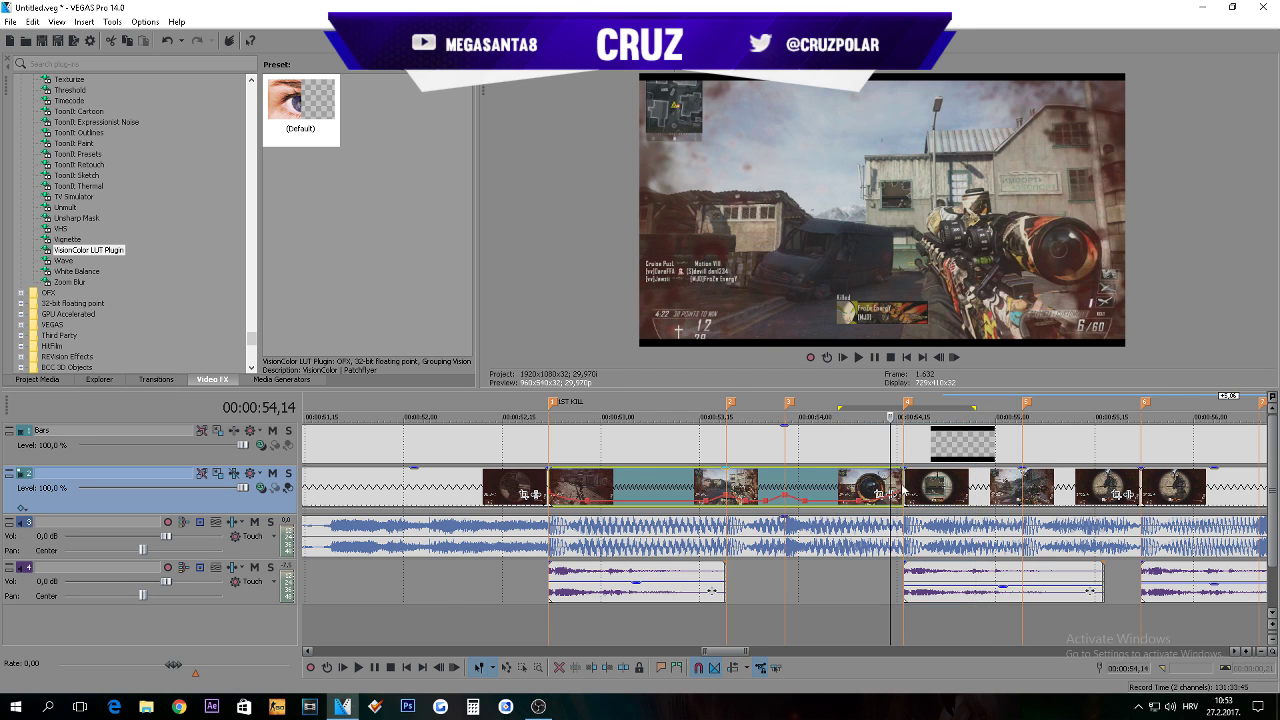
scroll(970, 494, "up", 3)
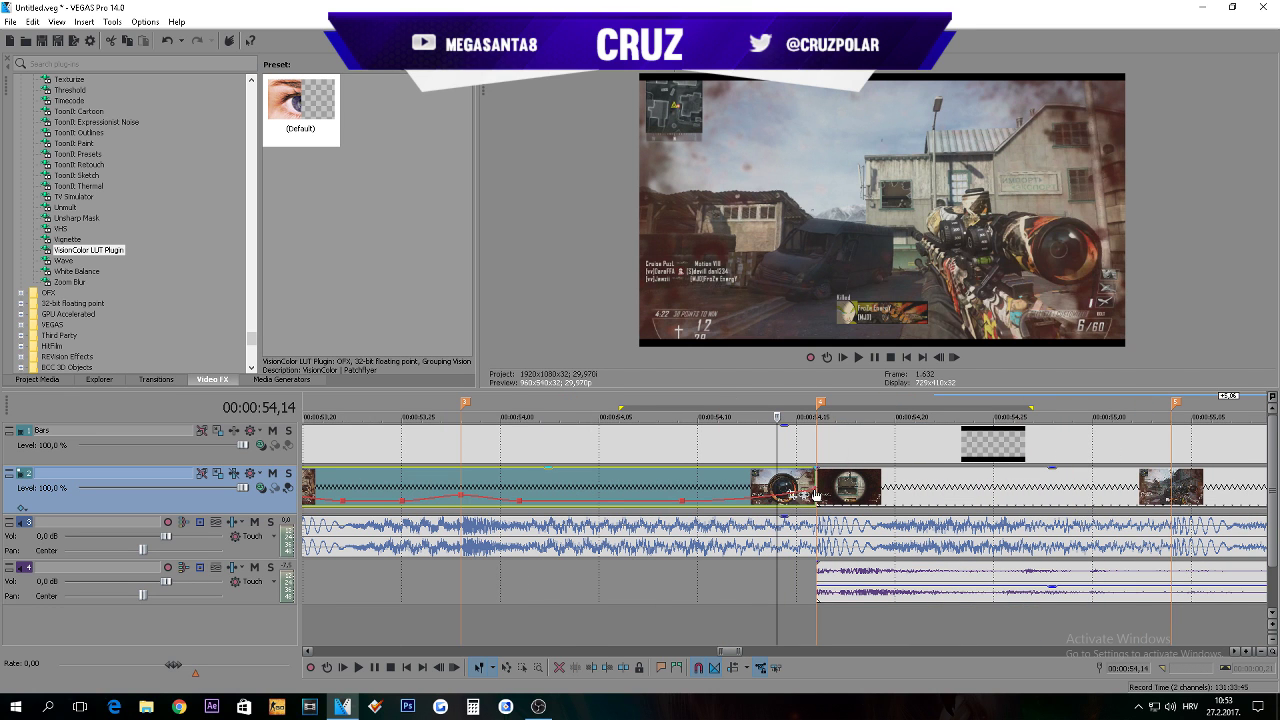
left_click(599, 408)
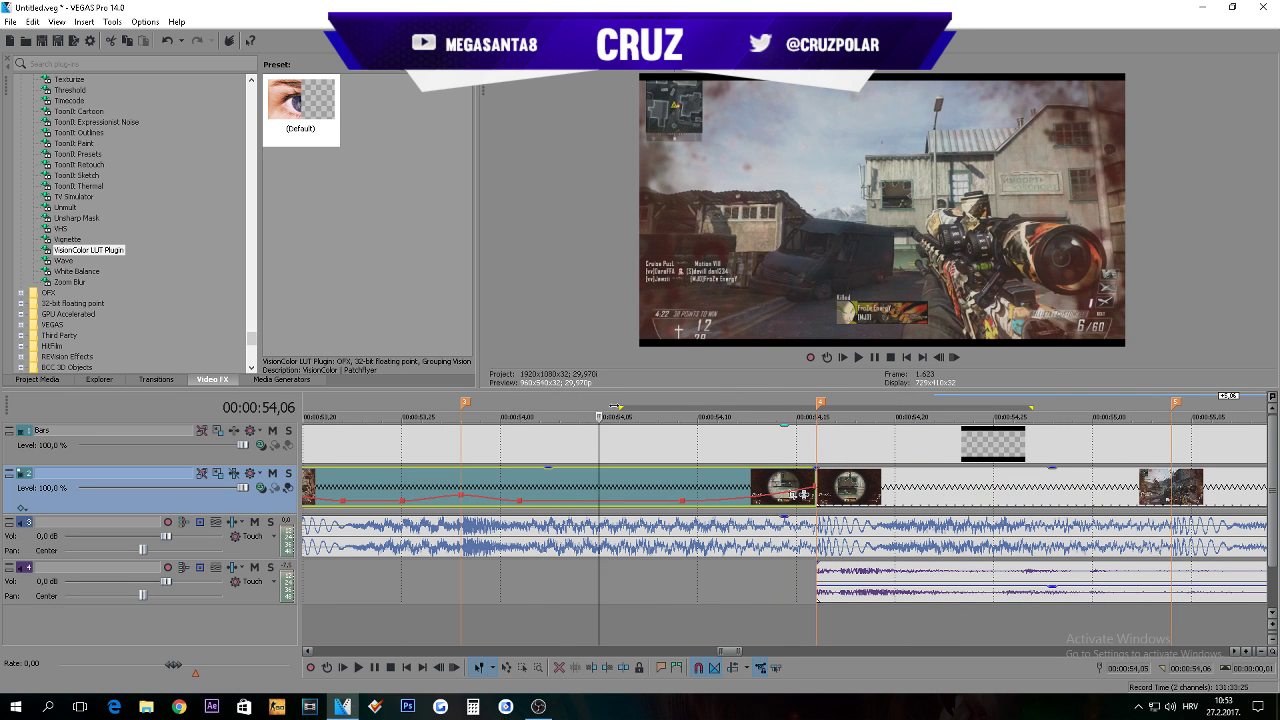
left_click_drag(616, 407, 926, 416)
scroll(880, 486, "down", 3)
Step: Insert a velocity envelope on the clip after marker 4 and set a point at 00:00:54,21 to 50% forward velocity
right_click(836, 490)
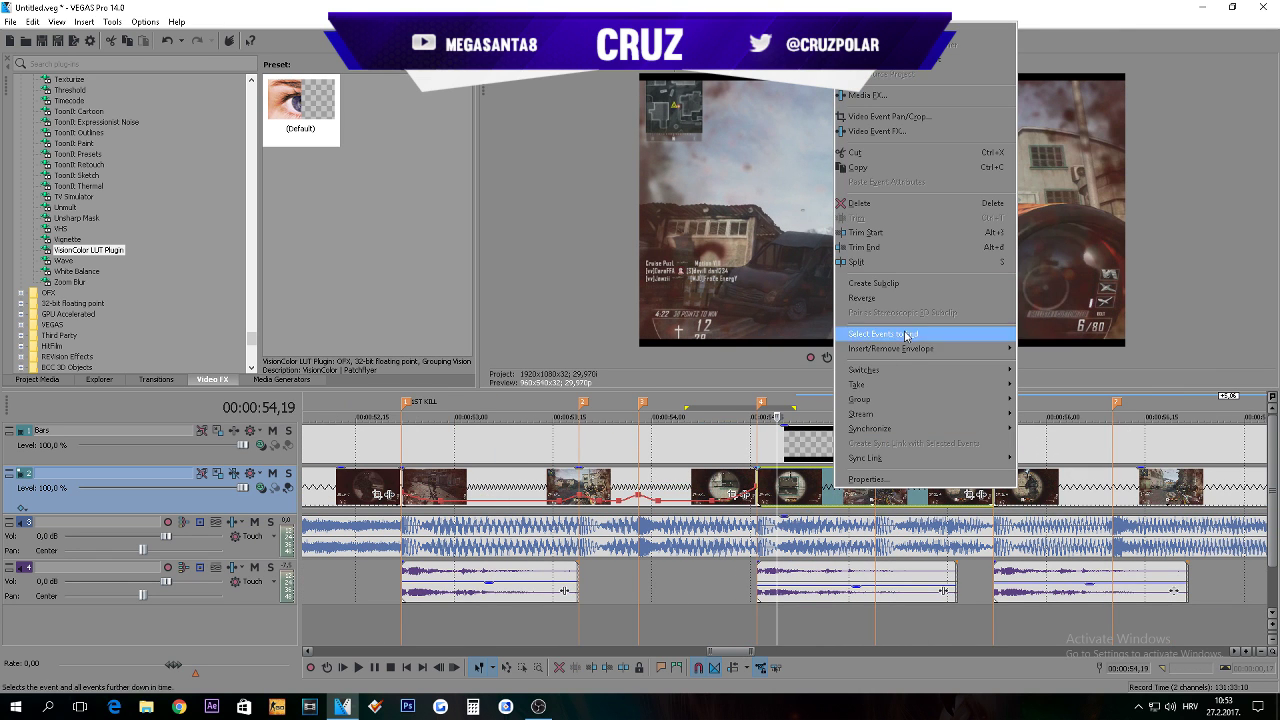
left_click(1047, 362)
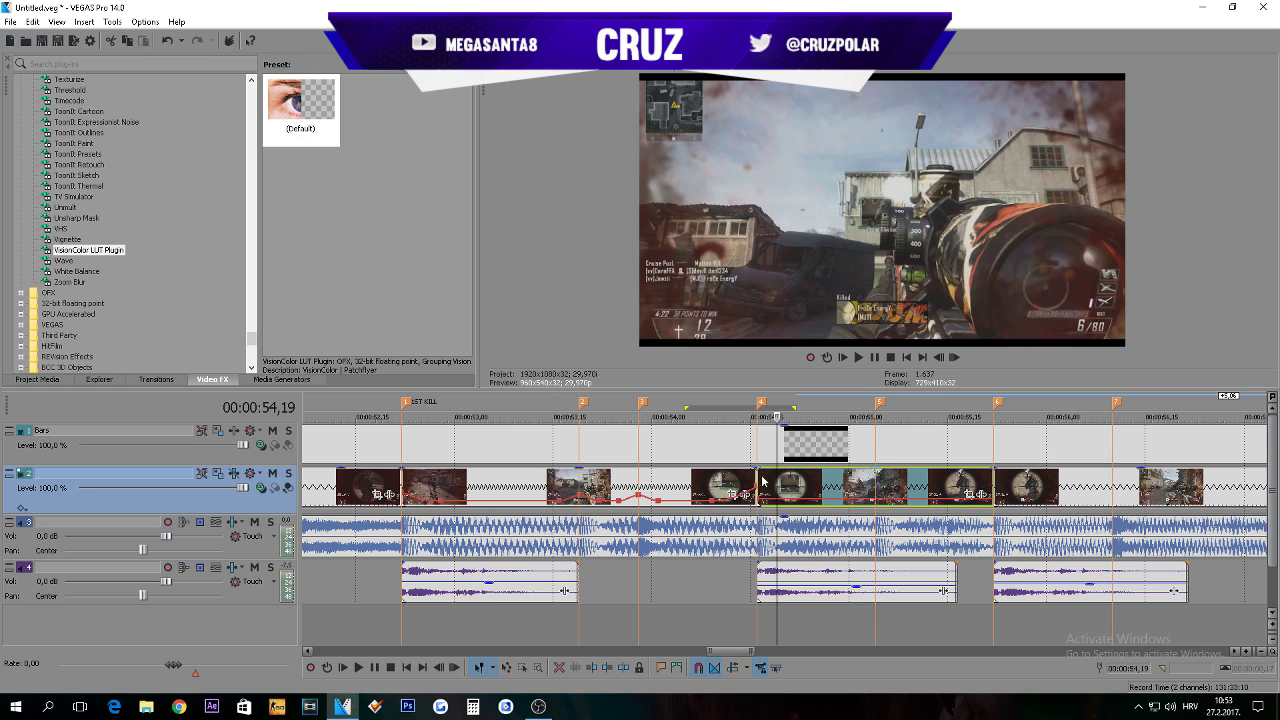
left_click(757, 477)
key("Right")
key("Right")
key("Right")
key("Right")
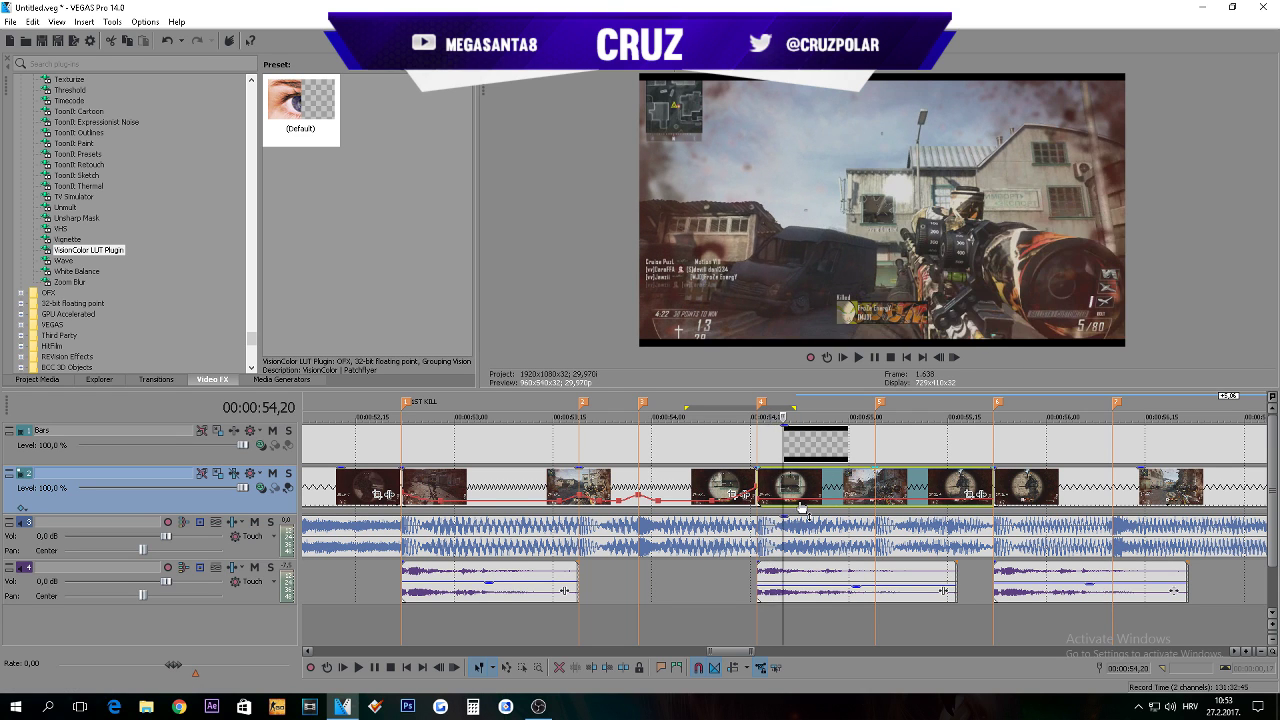
key("Right")
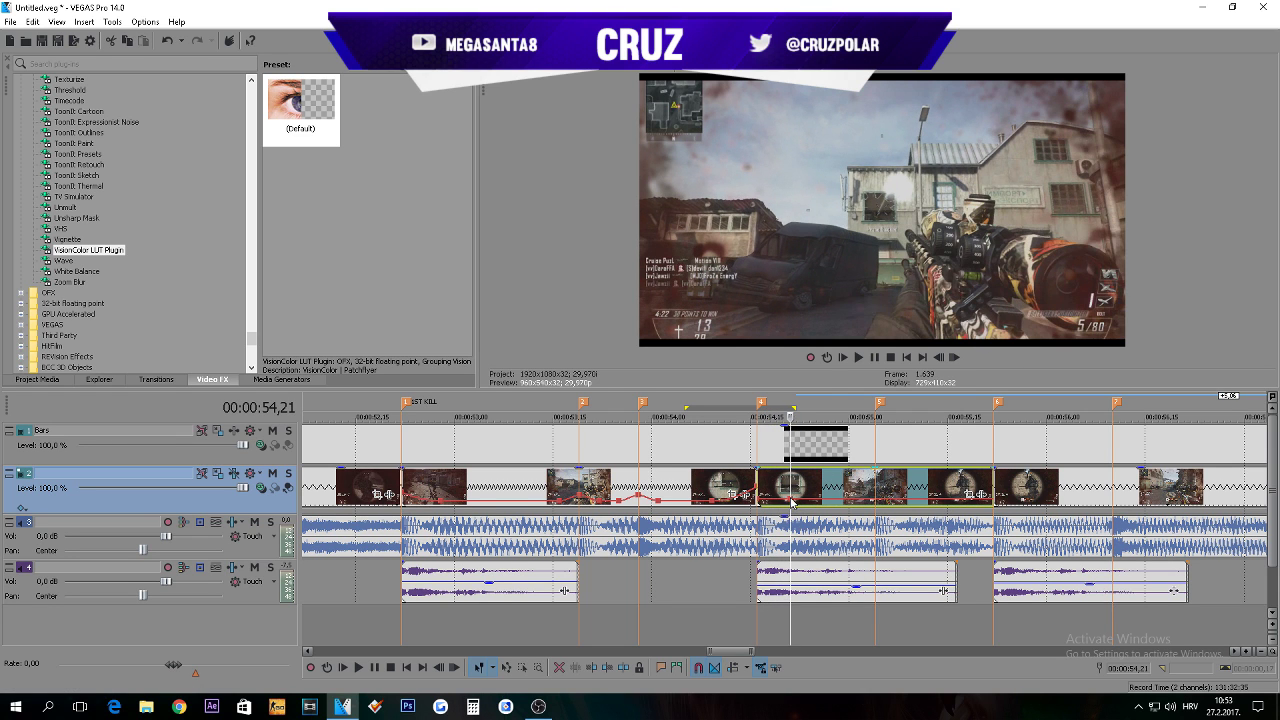
right_click(790, 500)
left_click(859, 274)
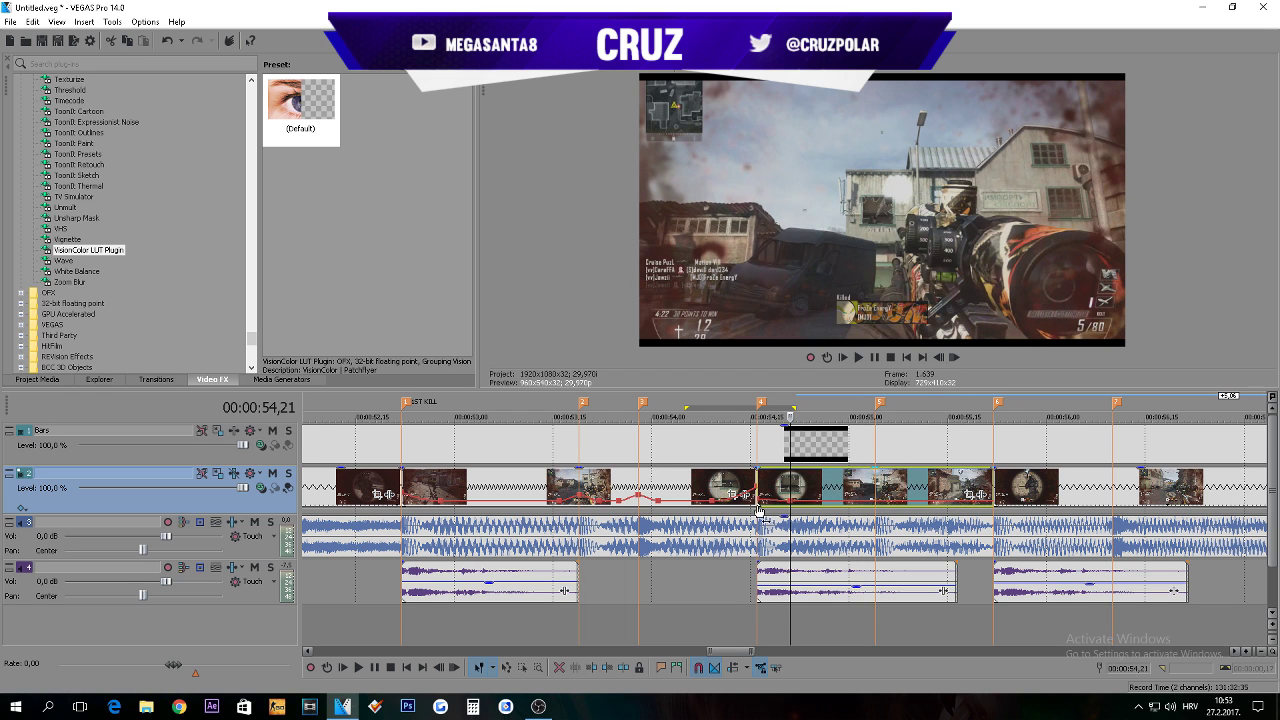
Step: Raise the velocity at marker 4 (00:00:54,16) to about 374% and apply a Slow Fade down to the 50% point
right_click(758, 512)
left_click(840, 224)
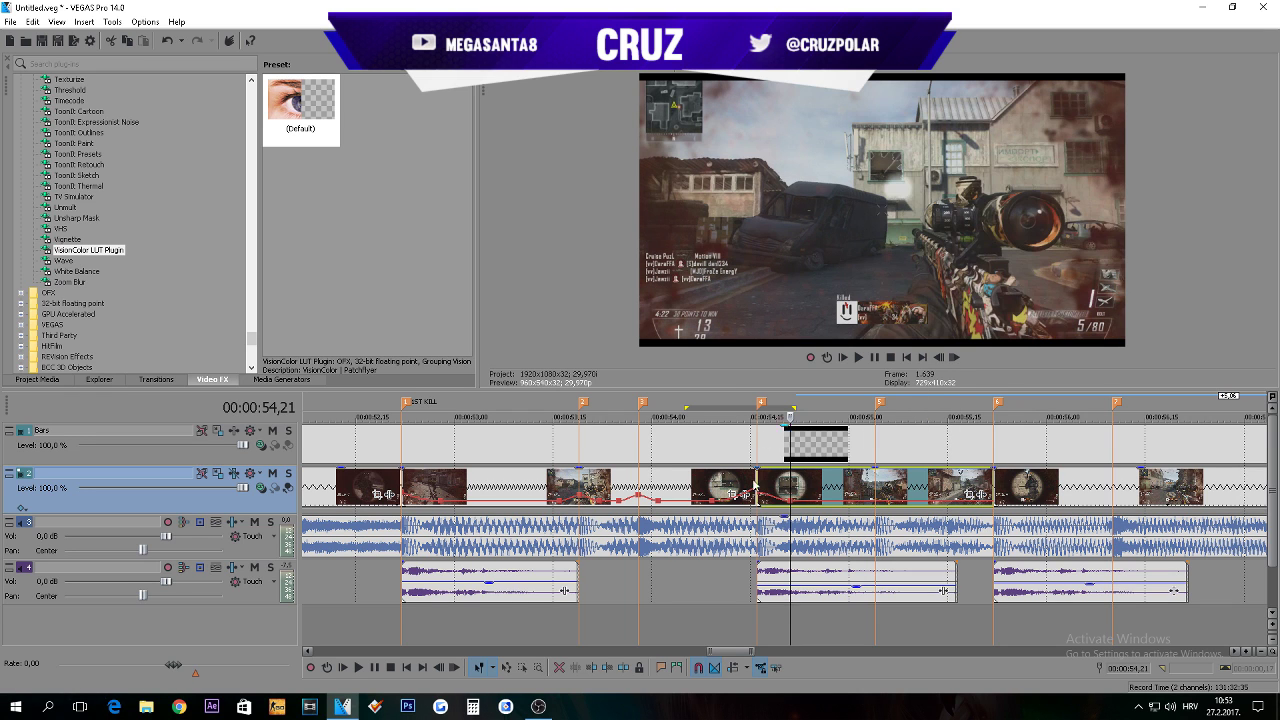
left_click_drag(760, 499, 760, 494)
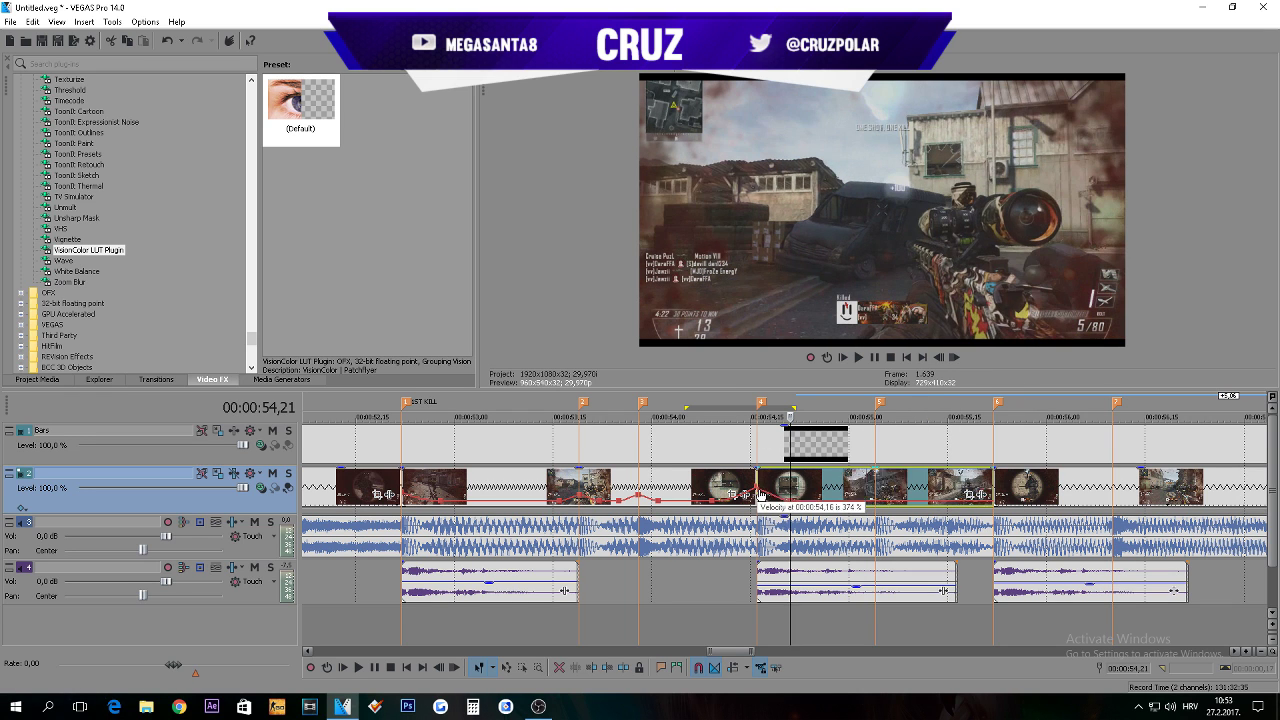
right_click(767, 498)
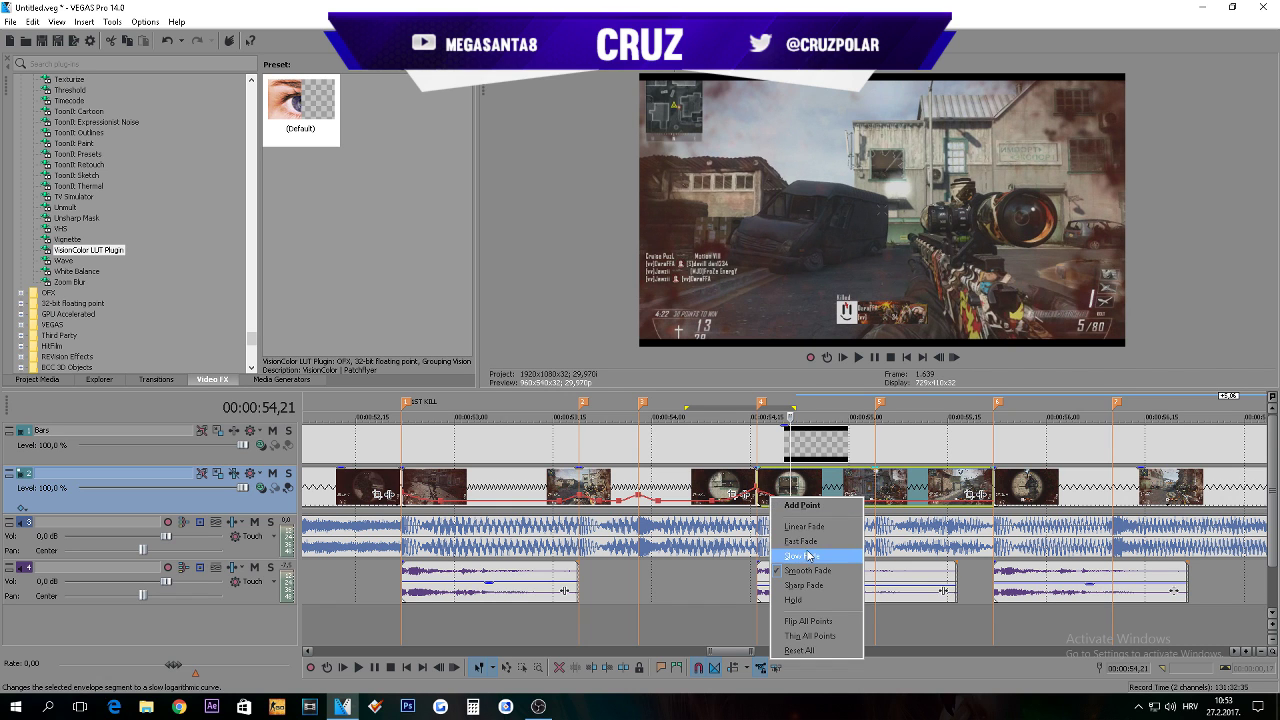
left_click(808, 555)
Step: Add velocity points around marker 5 and raise the point on the marker, at 00:00:55,04, to about 166%
key("space")
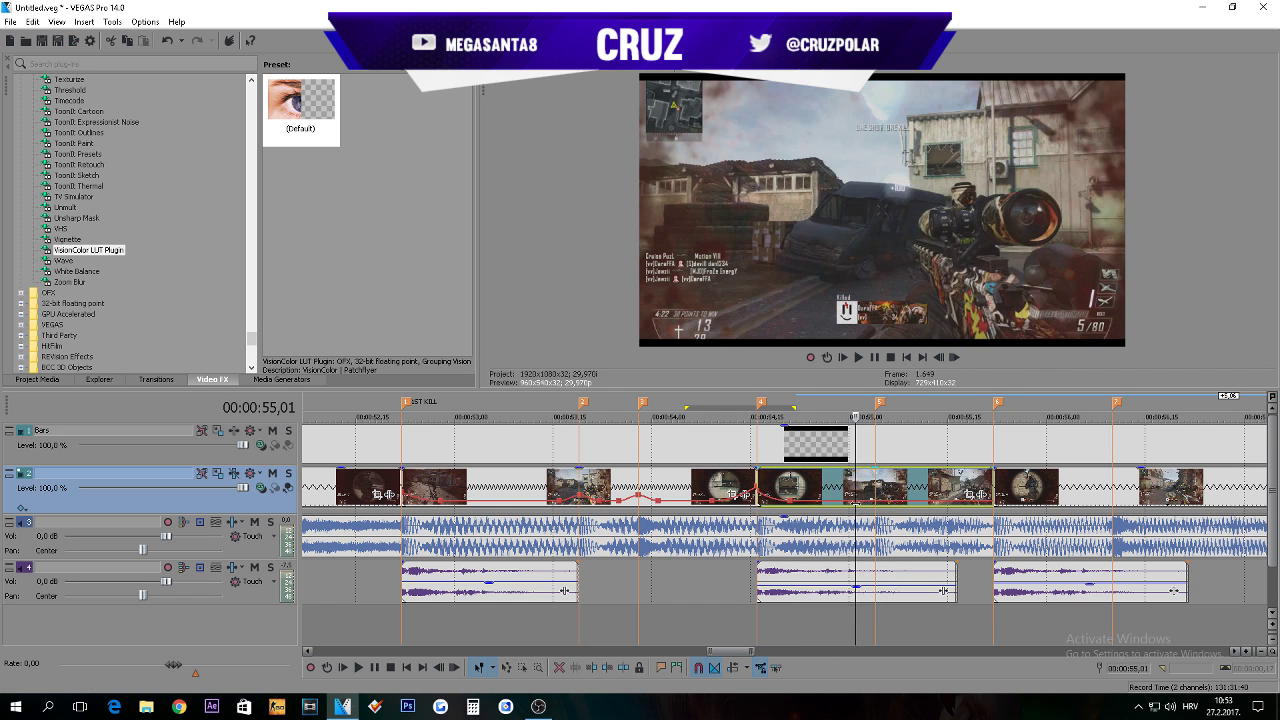
left_click(898, 503)
left_click_drag(867, 502, 876, 502)
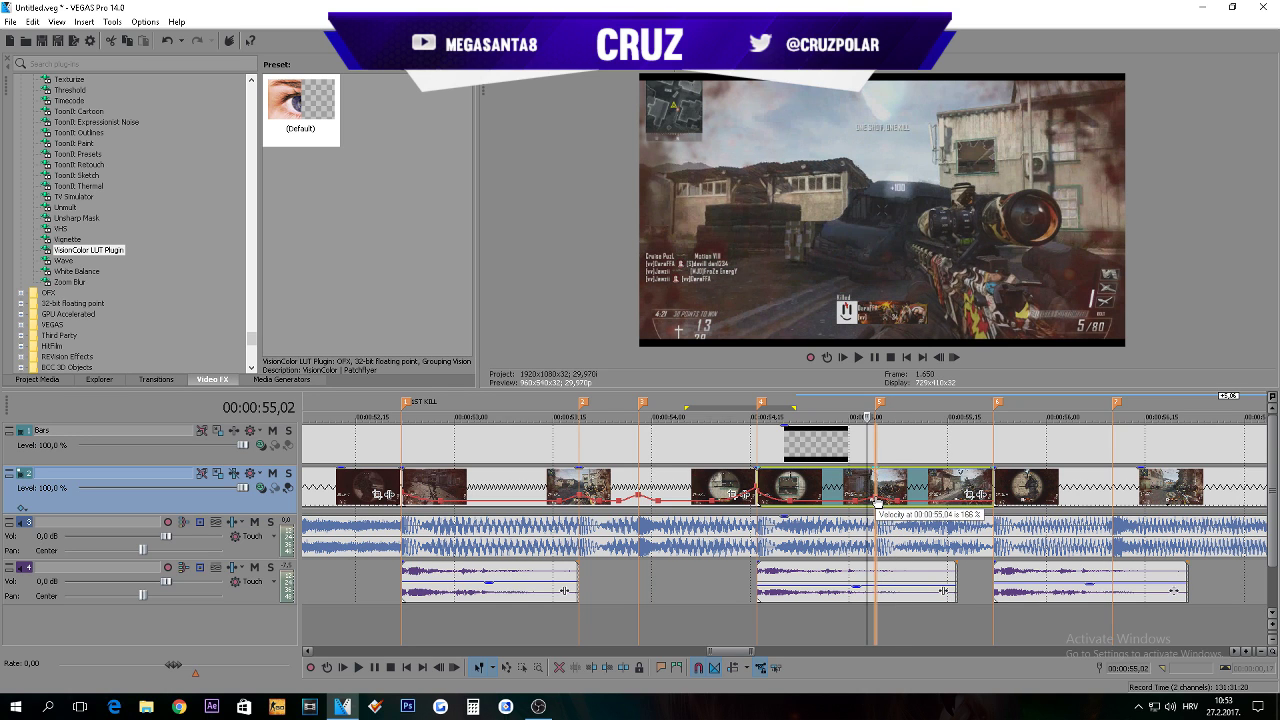
Step: Add a velocity point five frames before marker 6, at 00:00:55,17, on the second kill clip
left_click(991, 493)
key("Left")
key("Left")
key("Left")
key("Left")
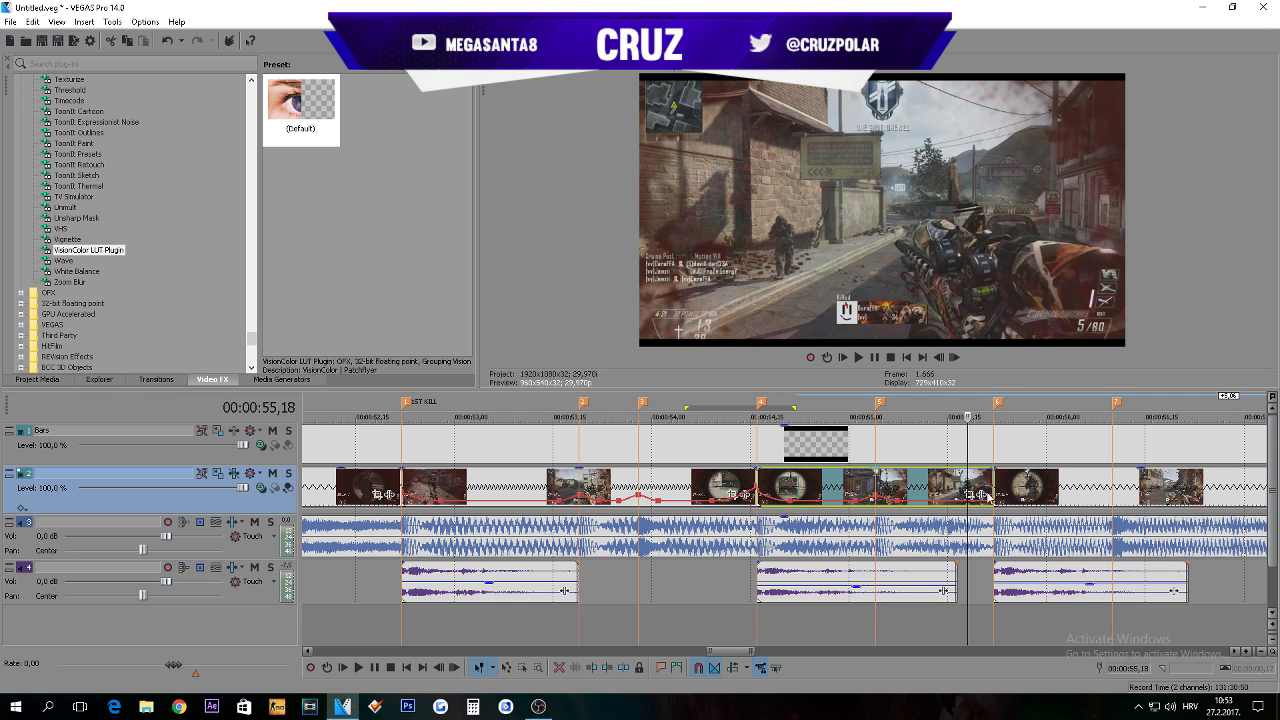
key("Left")
key("Left")
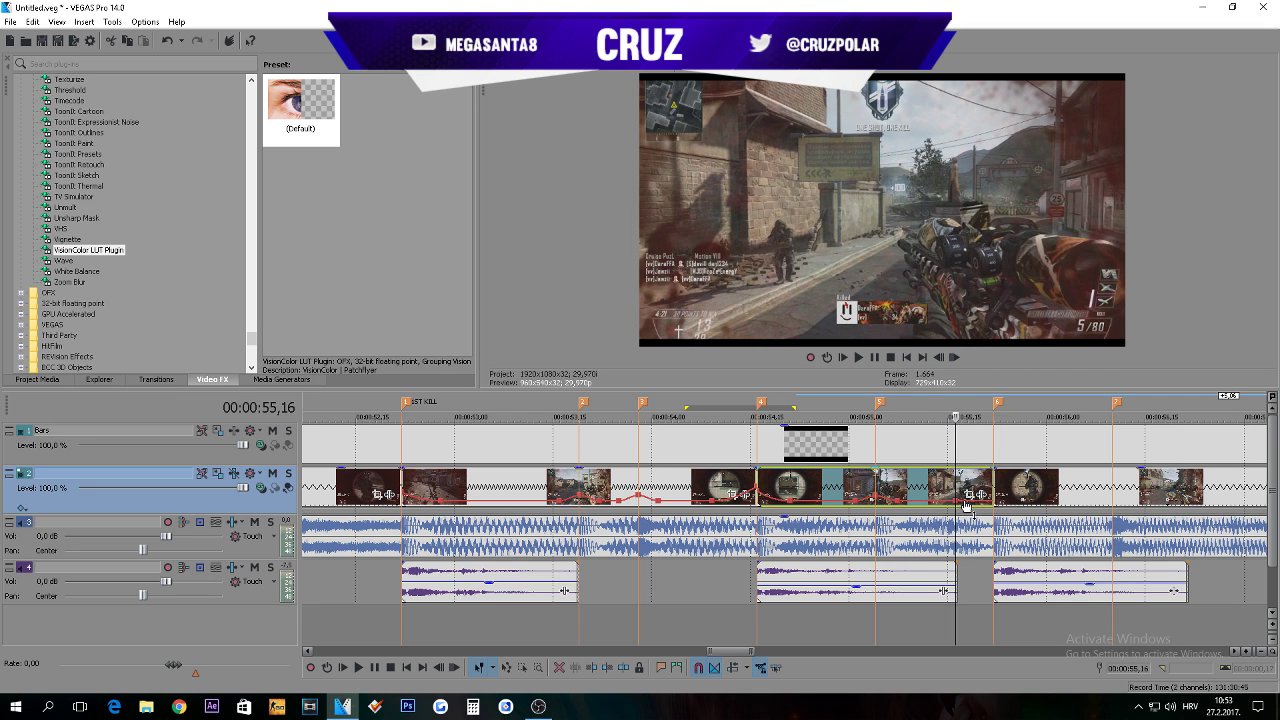
key("Right")
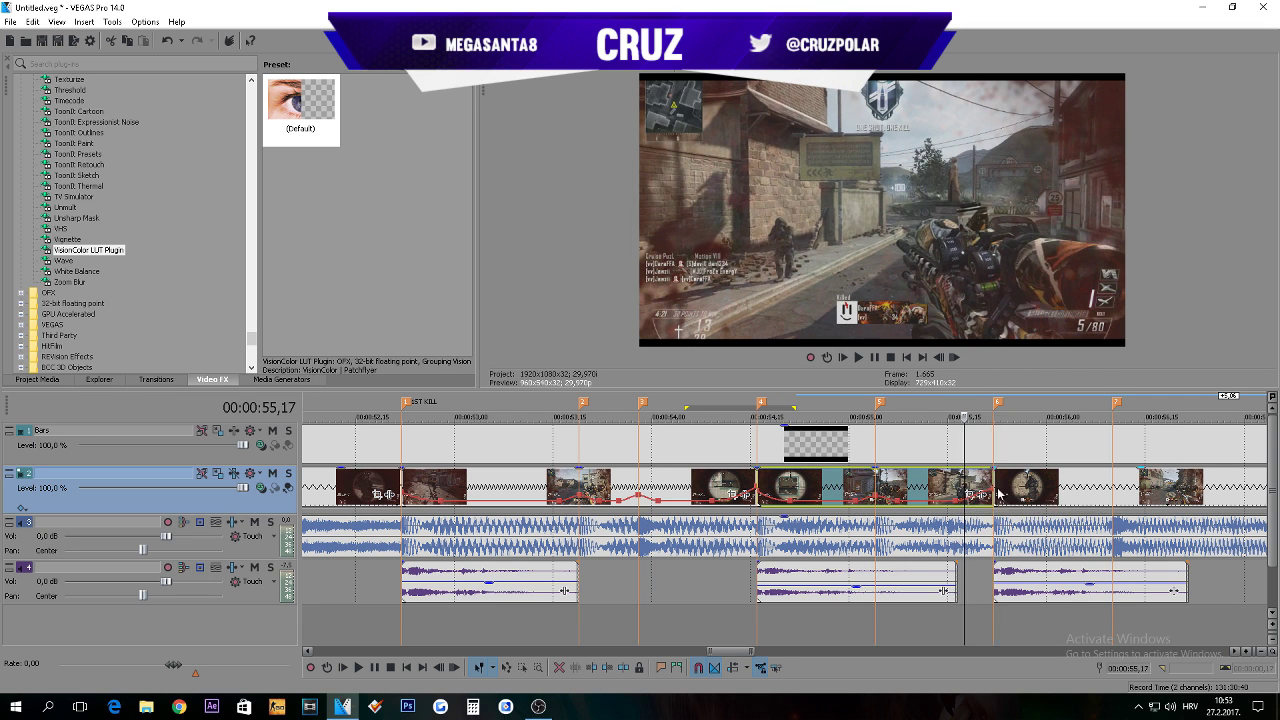
Step: Raise the second kill clip's velocity at its end on marker 6 and change the fade curve leading up to it
right_click(974, 496)
left_click(1020, 563)
Step: Preview playback over a loop region around marker 6 to check the velocity transition
left_click_drag(923, 408, 1100, 408)
scroll(1024, 494, "down", 1)
scroll(1010, 494, "down", 3)
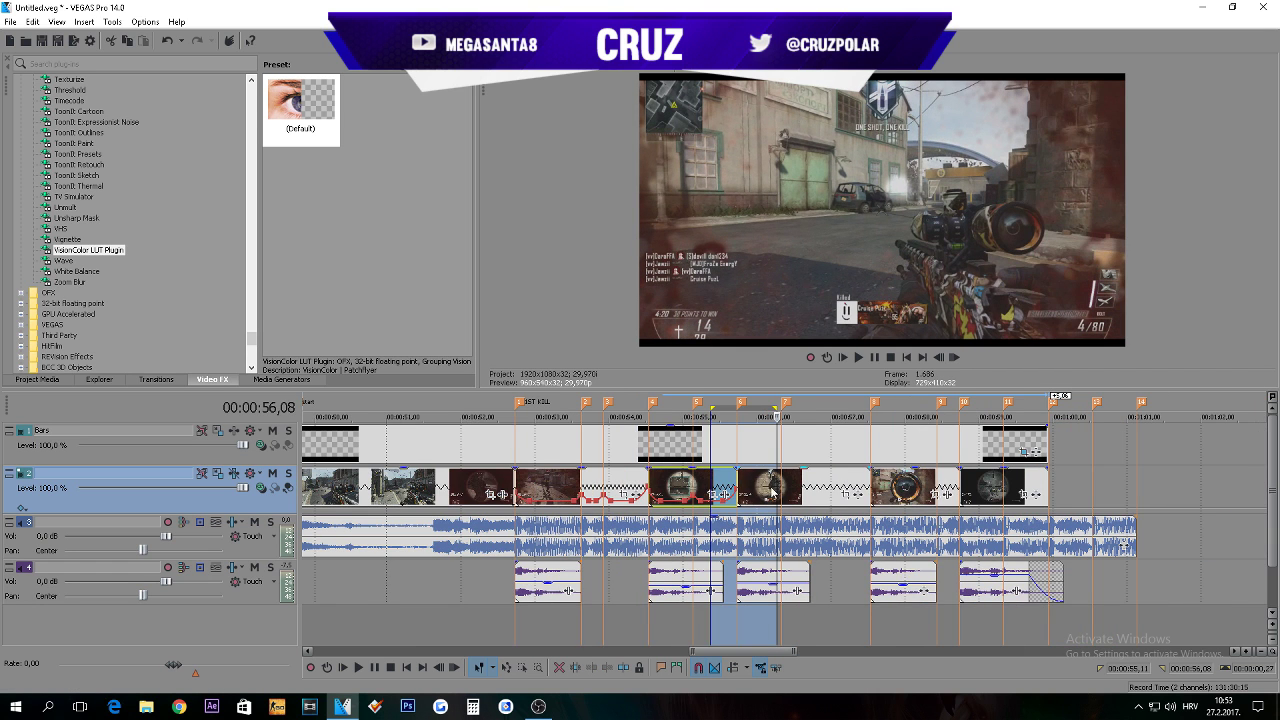
left_click(810, 484)
left_click(887, 492)
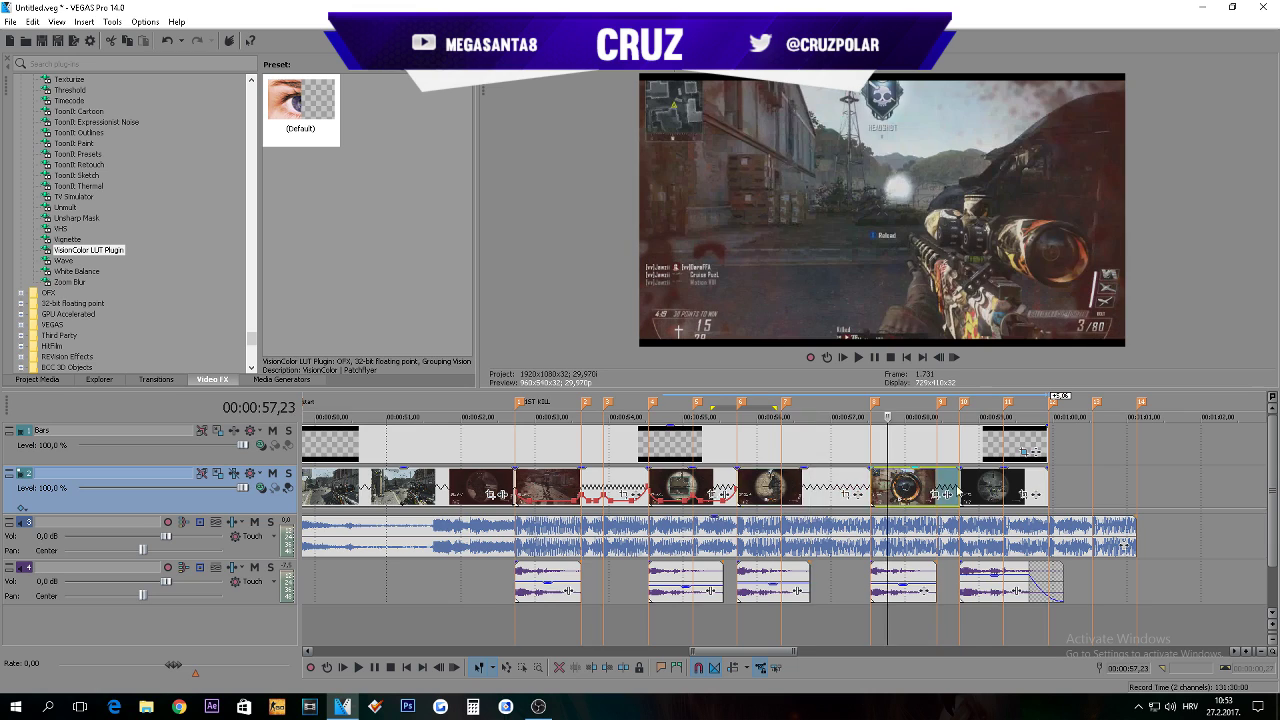
scroll(884, 508, "up", 4)
scroll(882, 510, "down", 3)
left_click(692, 497)
scroll(736, 494, "down", 2)
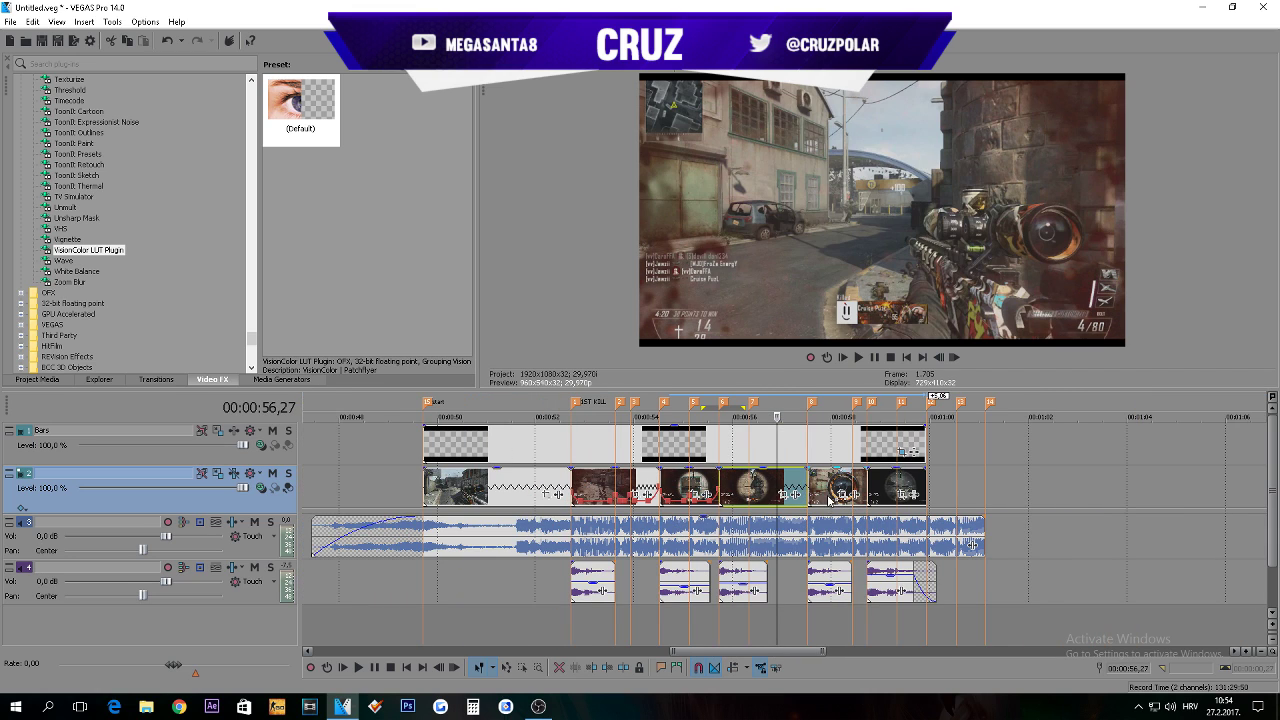
right_click(766, 492)
left_click(828, 484)
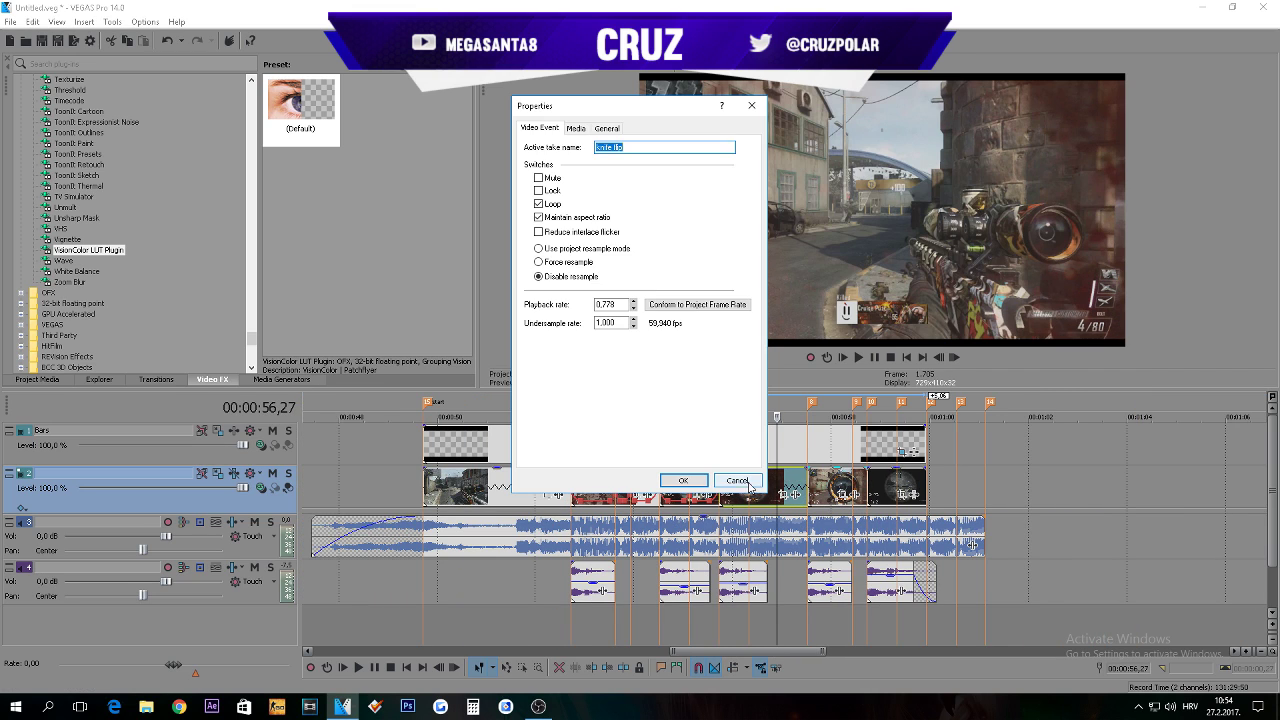
left_click(749, 484)
Step: Insert a velocity envelope on the clip between markers 6 and 8
scroll(665, 500, "up", 3)
right_click(683, 494)
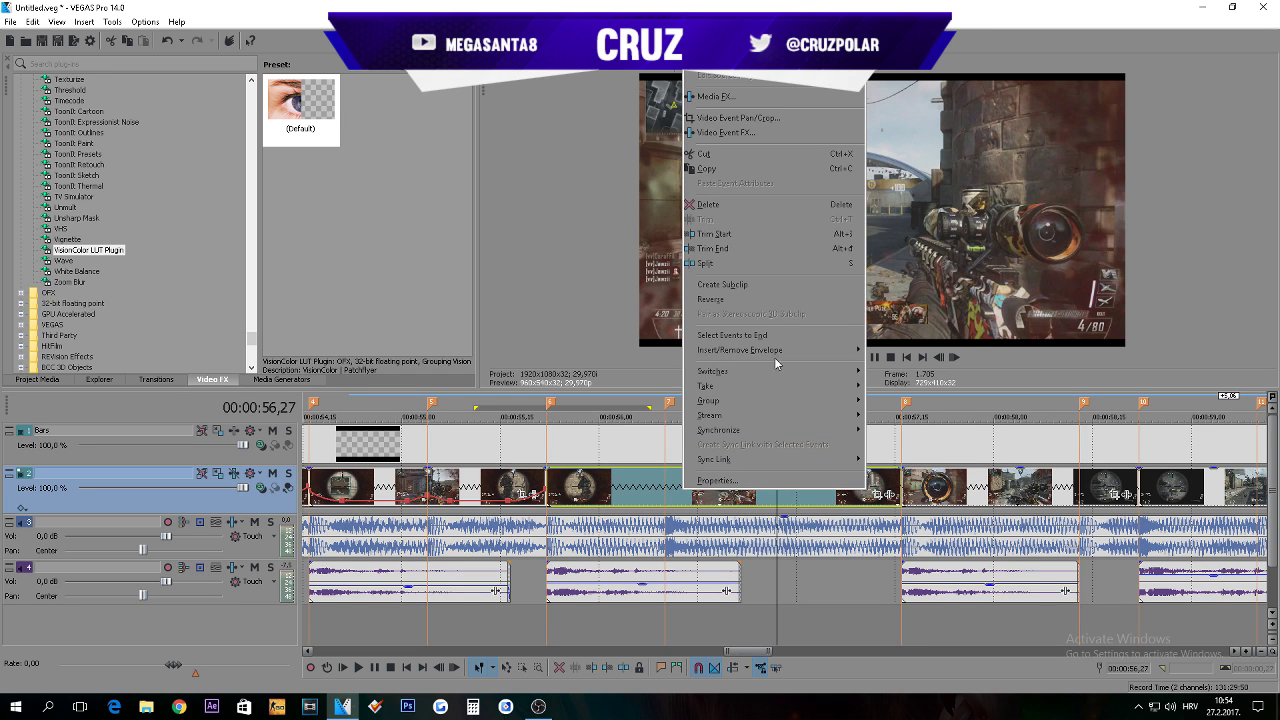
mouse_move(829, 354)
left_click(893, 353)
Step: Set a velocity point at 00:00:55,27 to 50% and raise the clip's starting velocity at marker 6 (00:00:55,22) to about 393%
left_click(541, 491)
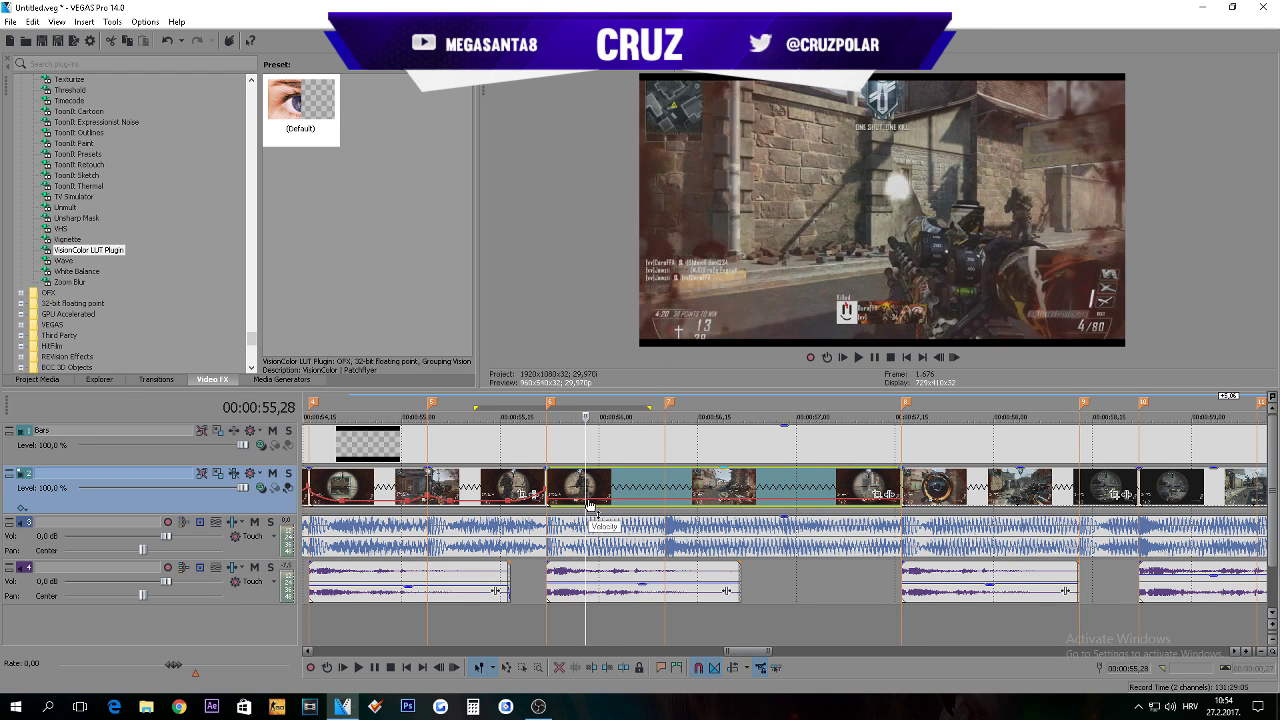
right_click(587, 500)
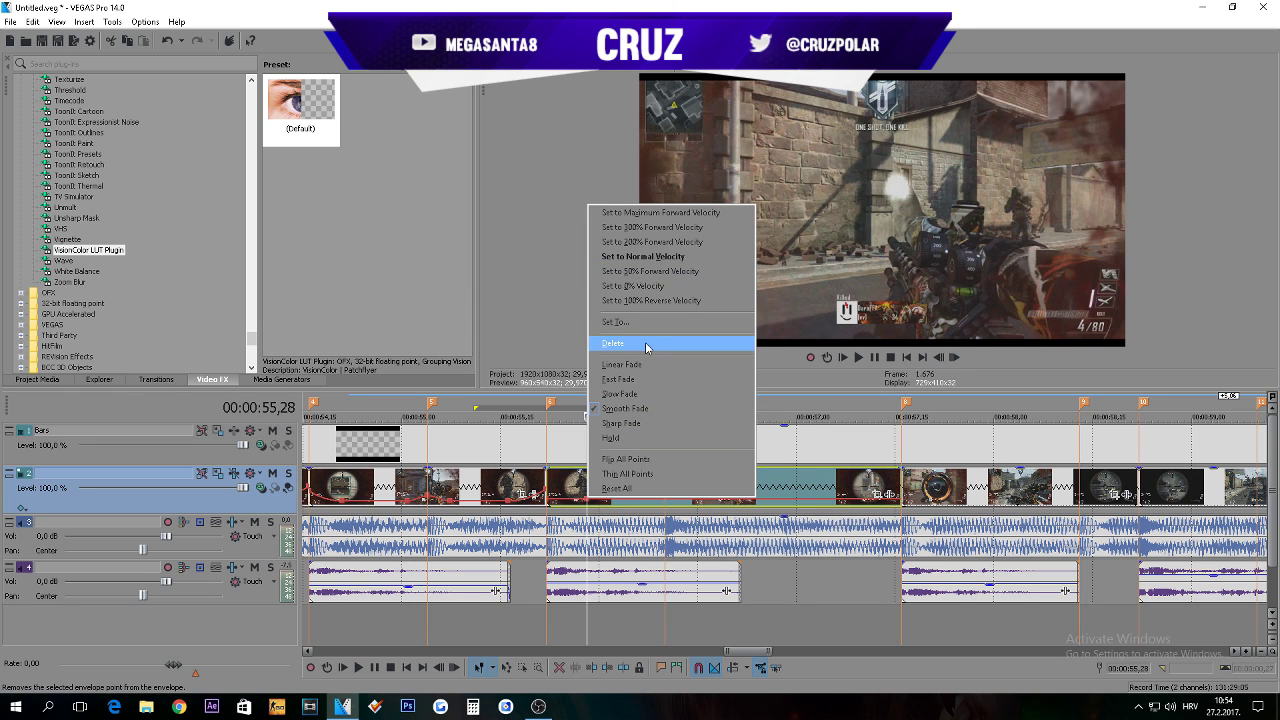
left_click(646, 323)
left_click(580, 480)
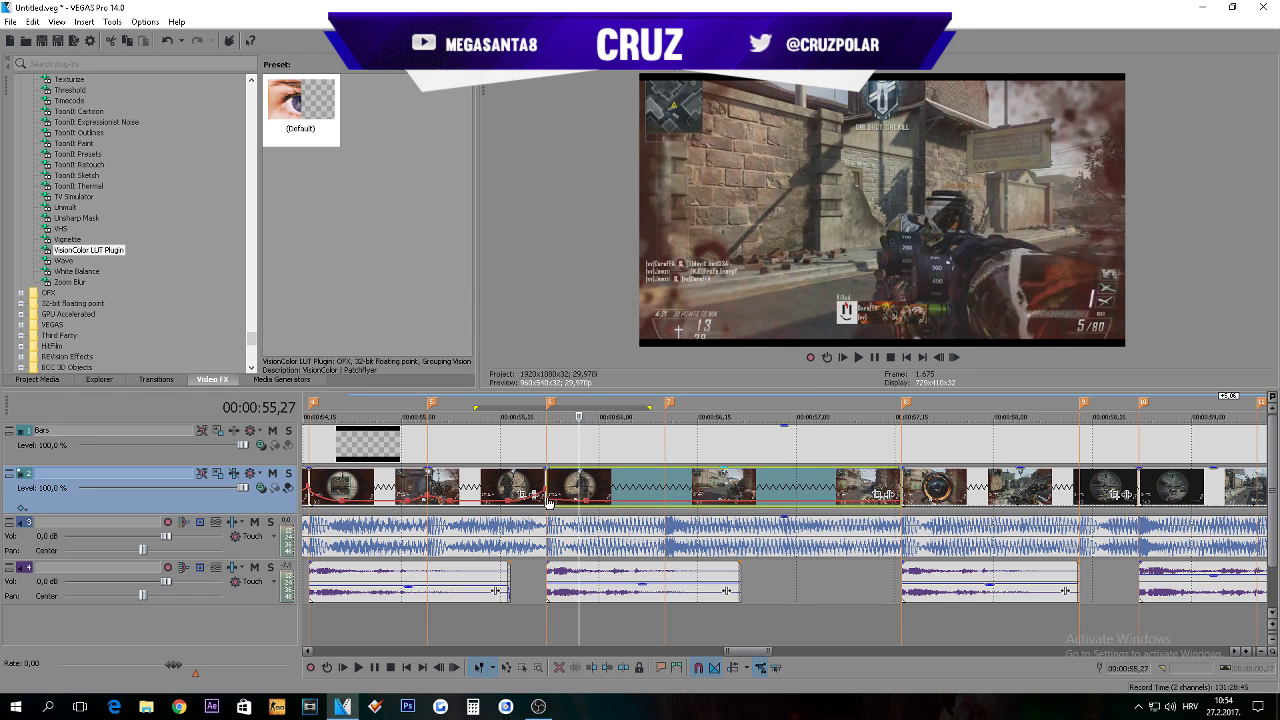
left_click_drag(547, 499, 548, 489)
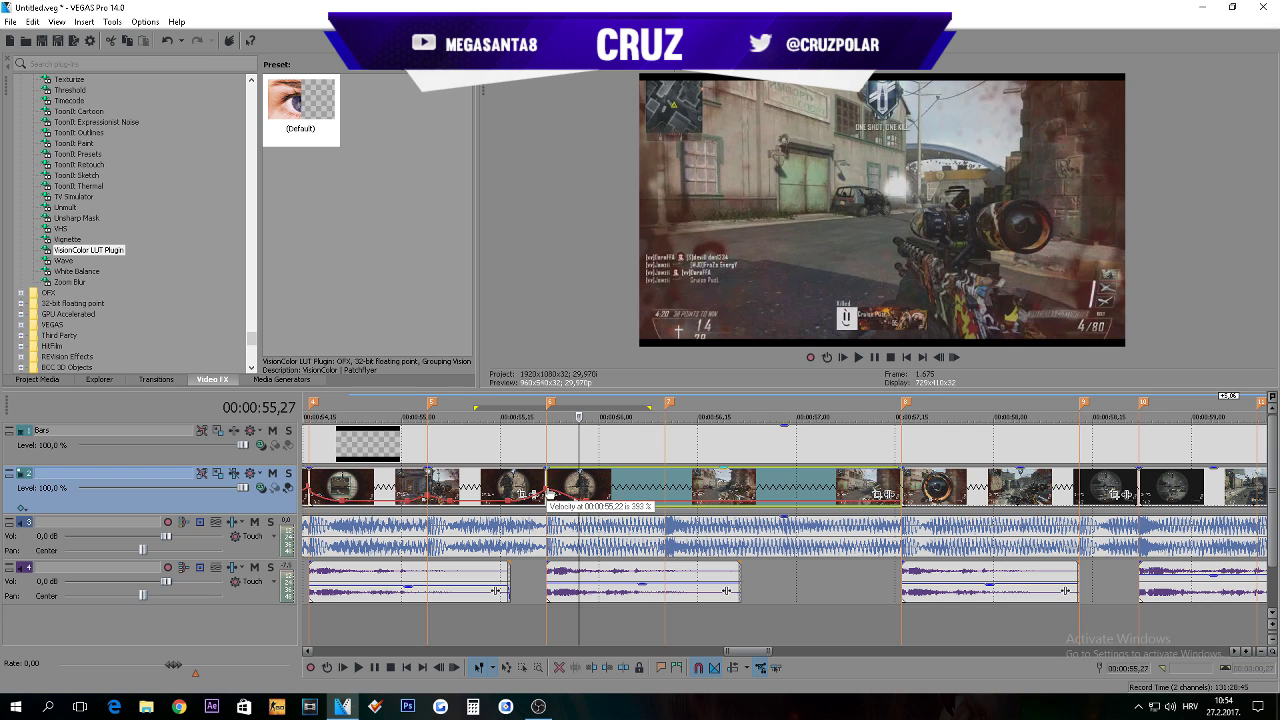
Step: Change the velocity fade curve just after marker 6 and add a velocity point slightly before marker 7
right_click(560, 492)
left_click(597, 538)
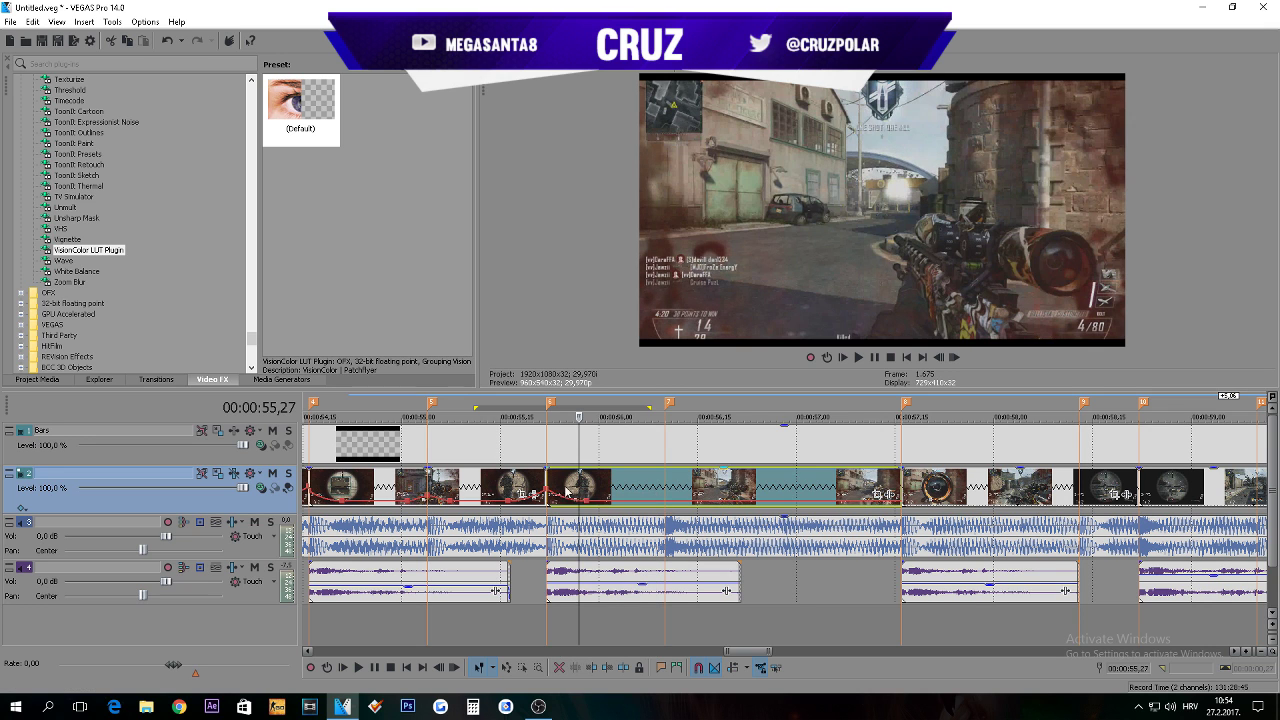
left_click(666, 489)
key("Left")
key("Left")
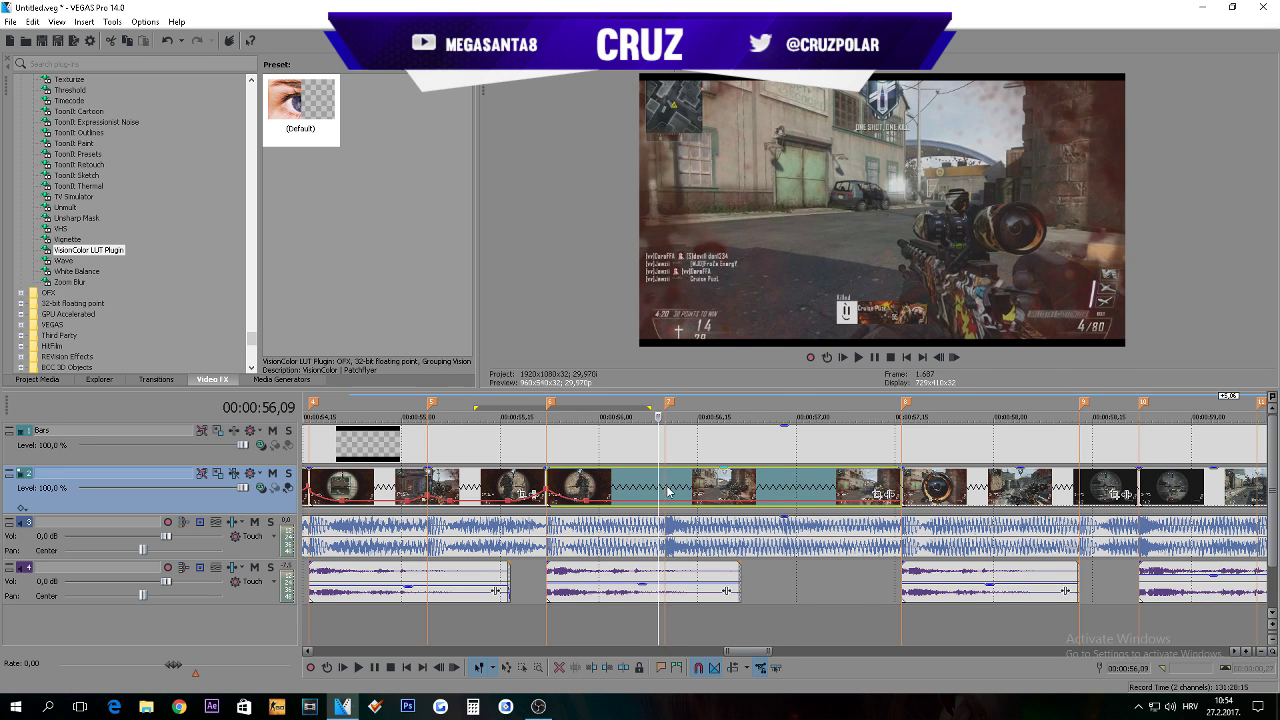
left_click(791, 491)
key("Left")
key("Left")
key("Left")
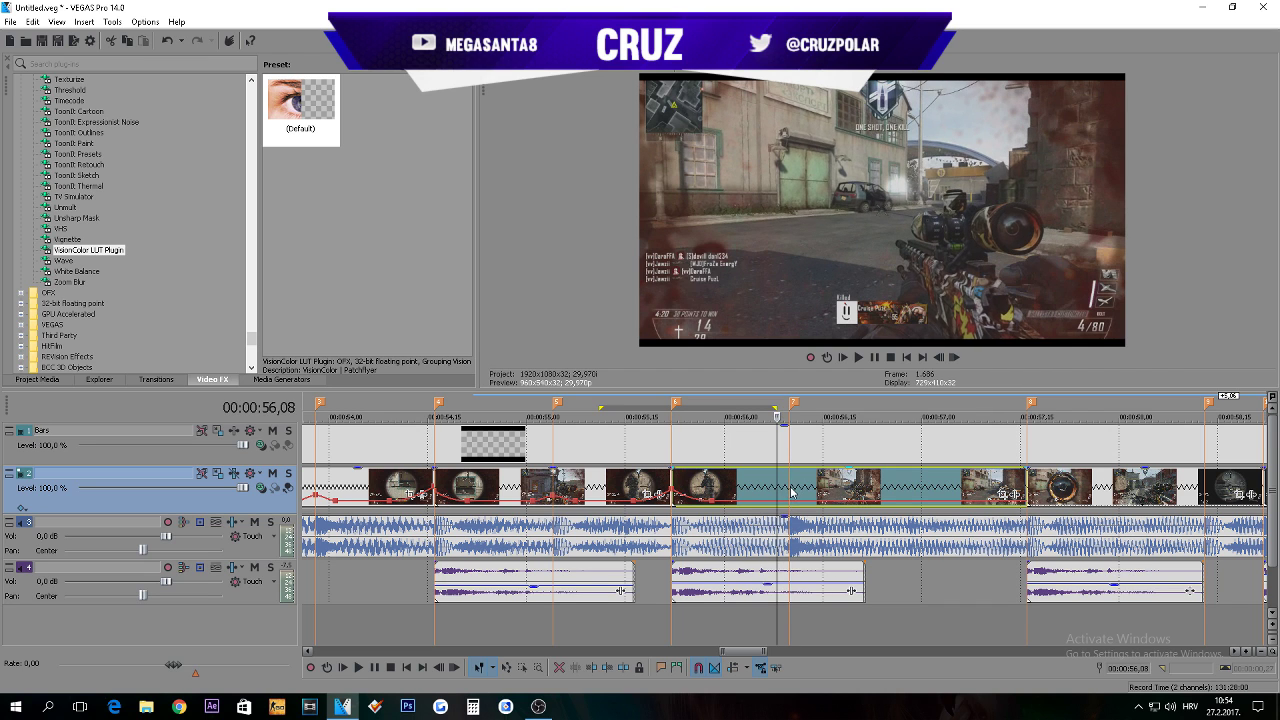
double_click(768, 501)
Step: Add velocity points on and just after marker 7, raising the one on the marker to form a short speed bump
key("Right")
key("Right")
key("Right")
key("Right")
key("Right")
key("Right")
key("Right")
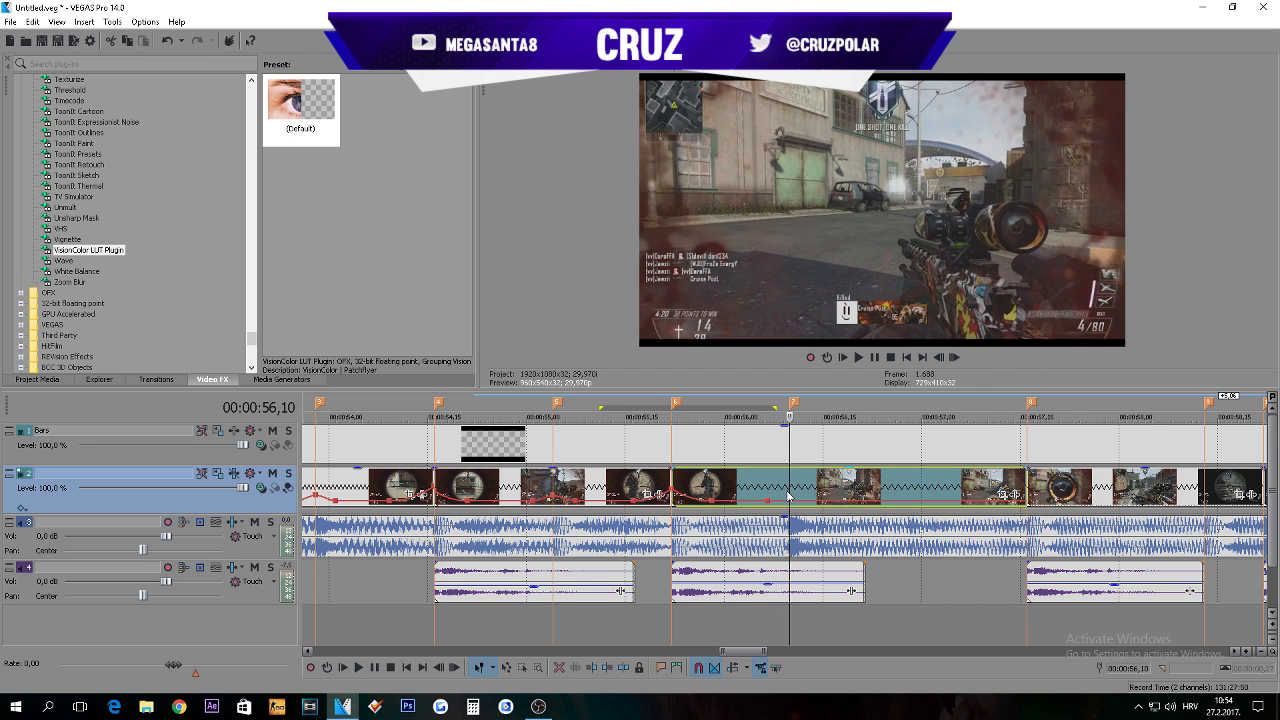
left_click(781, 505)
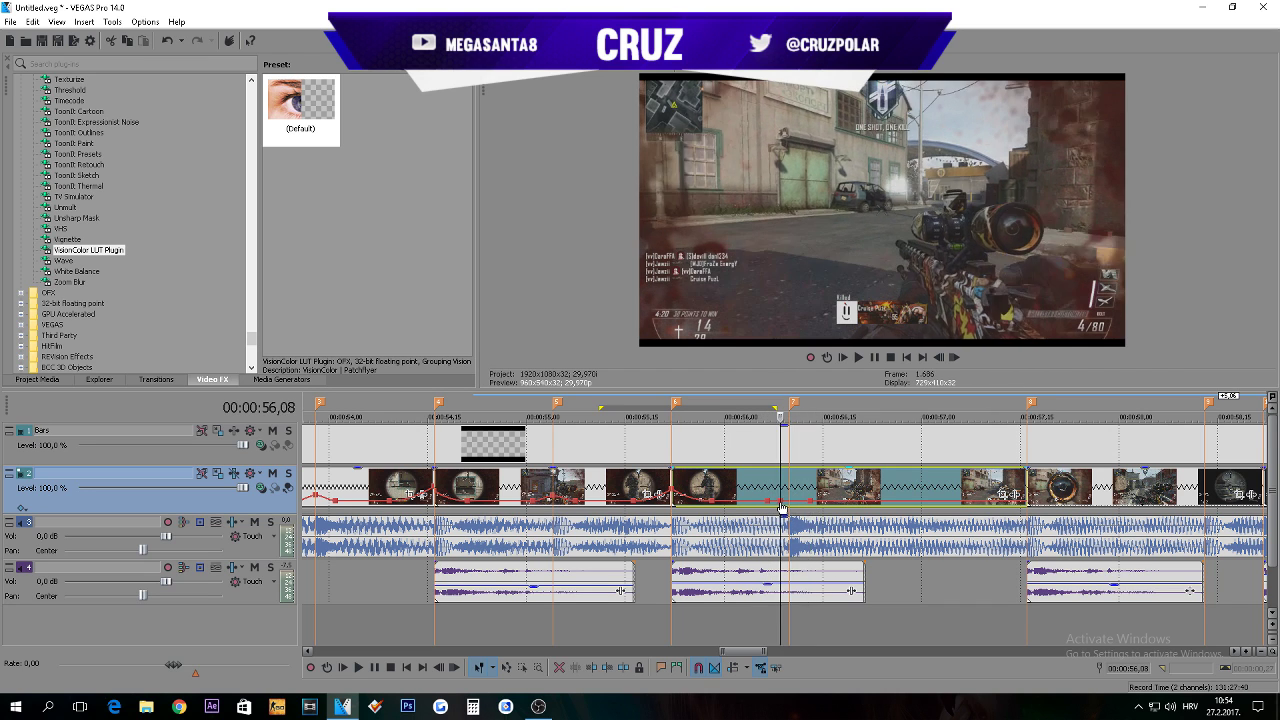
left_click_drag(791, 500, 791, 495)
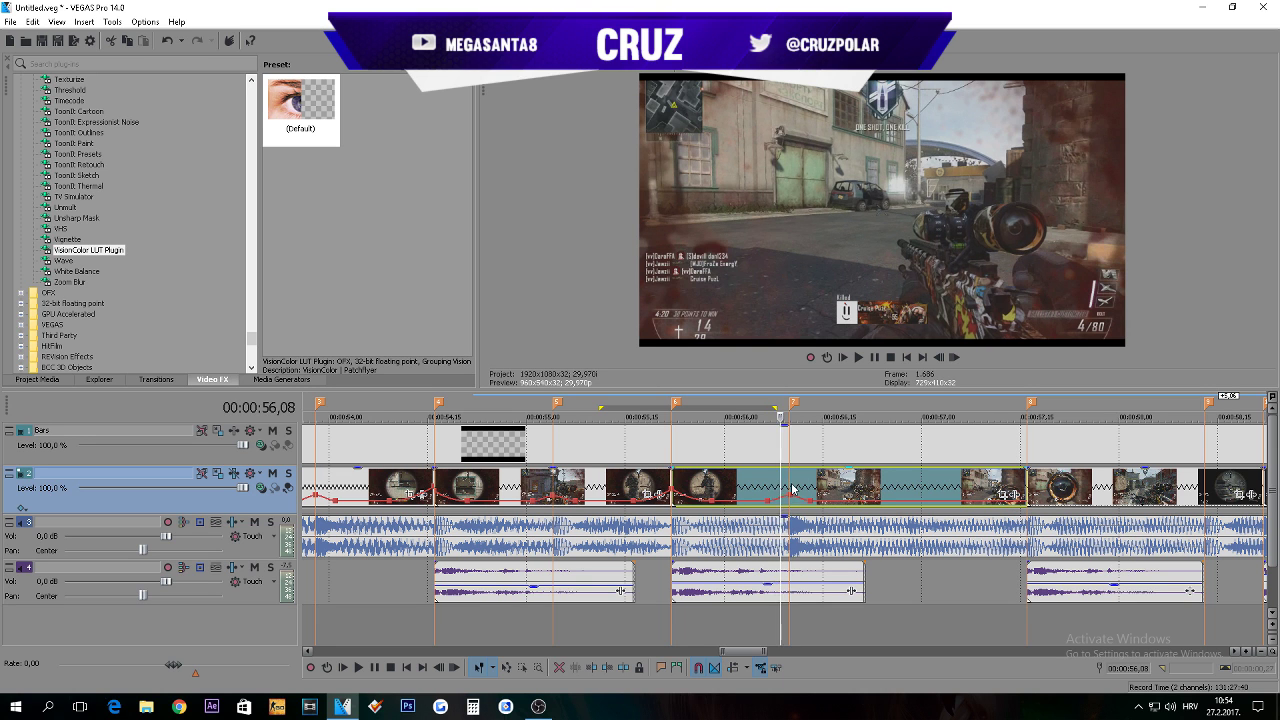
key("Right")
key("Right")
key("Right")
key("Right")
key("Right")
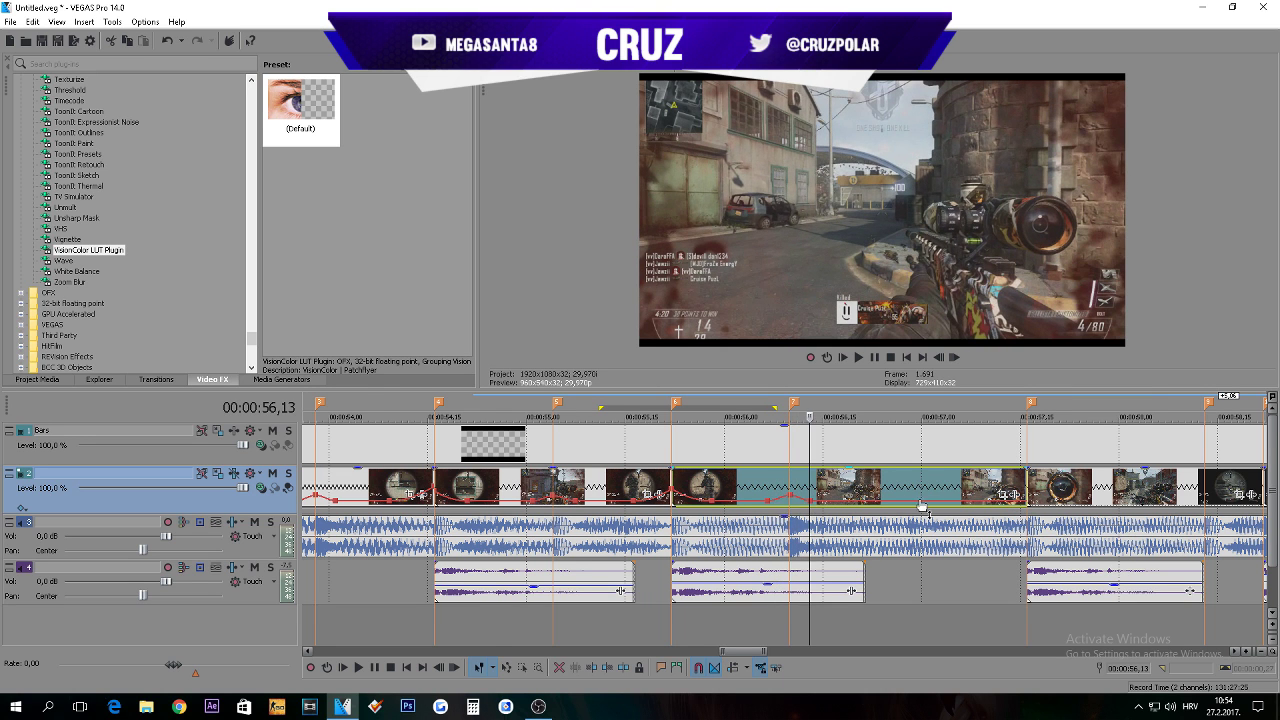
Step: Raise the clip's end velocity on marker 8 from a new point shortly before it, and change the fade curve leading up to it
scroll(778, 506, "down", 2)
scroll(945, 496, "down", 2)
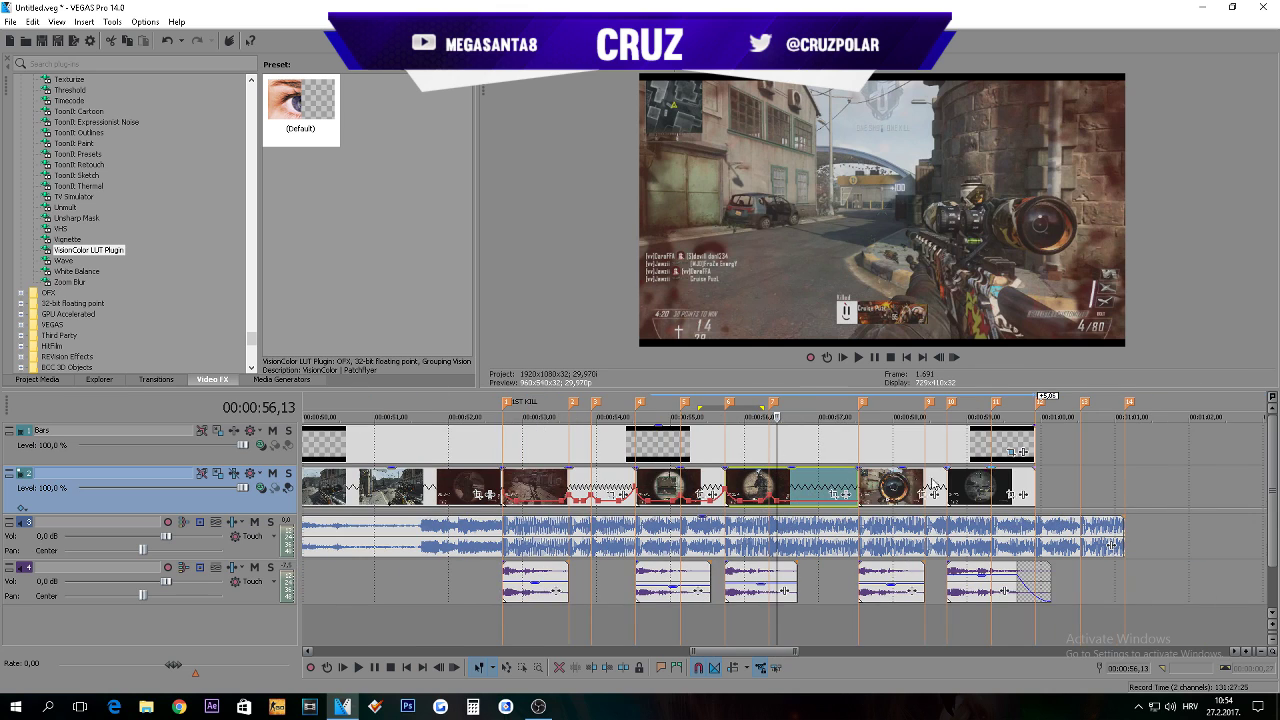
left_click(858, 484)
scroll(858, 490, "up", 6)
left_click(738, 505)
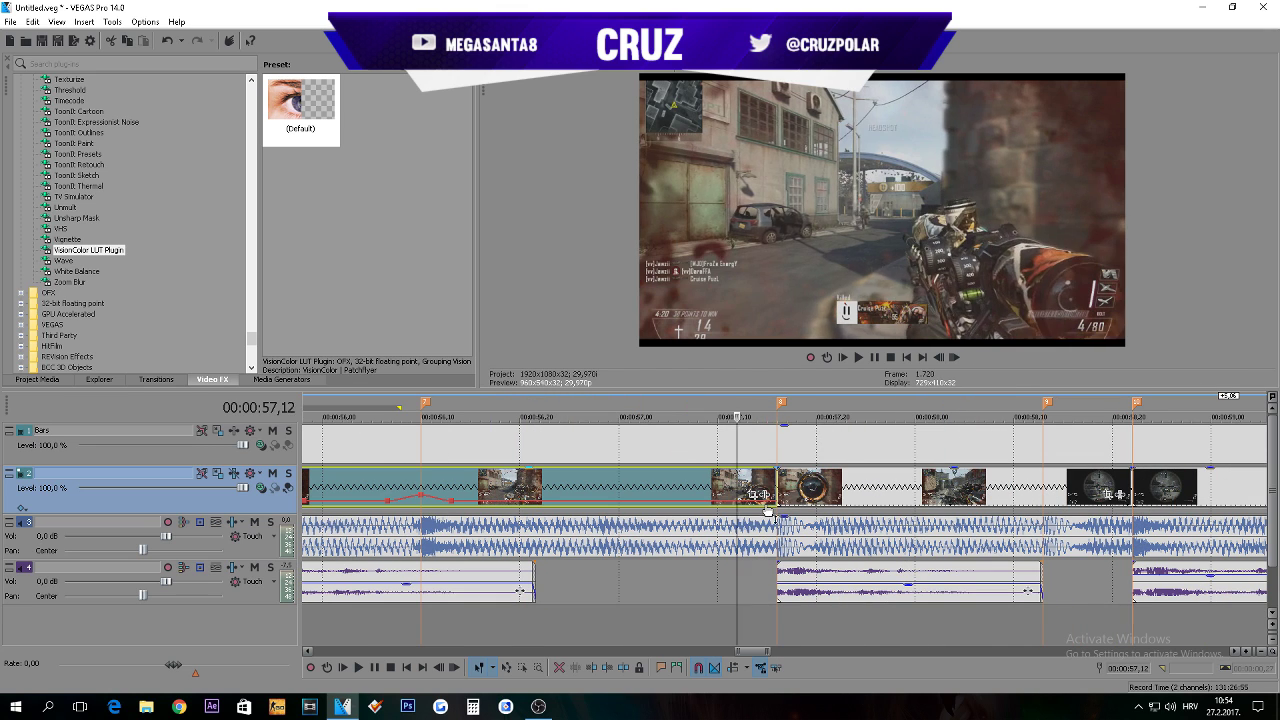
left_click(708, 505)
double_click(717, 504)
left_click_drag(717, 504, 778, 487)
right_click(747, 492)
left_click(775, 552)
left_click_drag(800, 620, 650, 620)
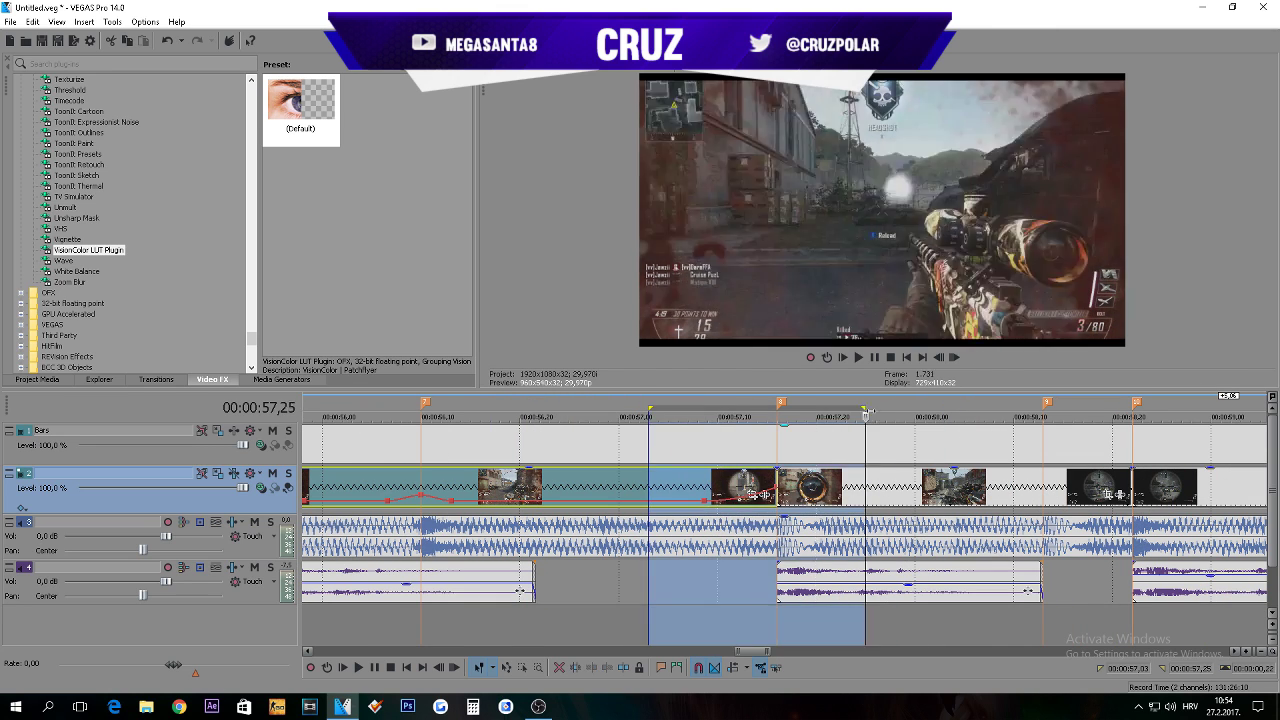
Step: Insert a velocity envelope on the clip between markers 8 and 10 and ramp it down from a high start to a point just after marker 8
right_click(821, 476)
mouse_move(953, 342)
left_click(1029, 337)
left_click(806, 500)
left_click(846, 500)
double_click(846, 487)
left_click_drag(846, 487, 846, 500)
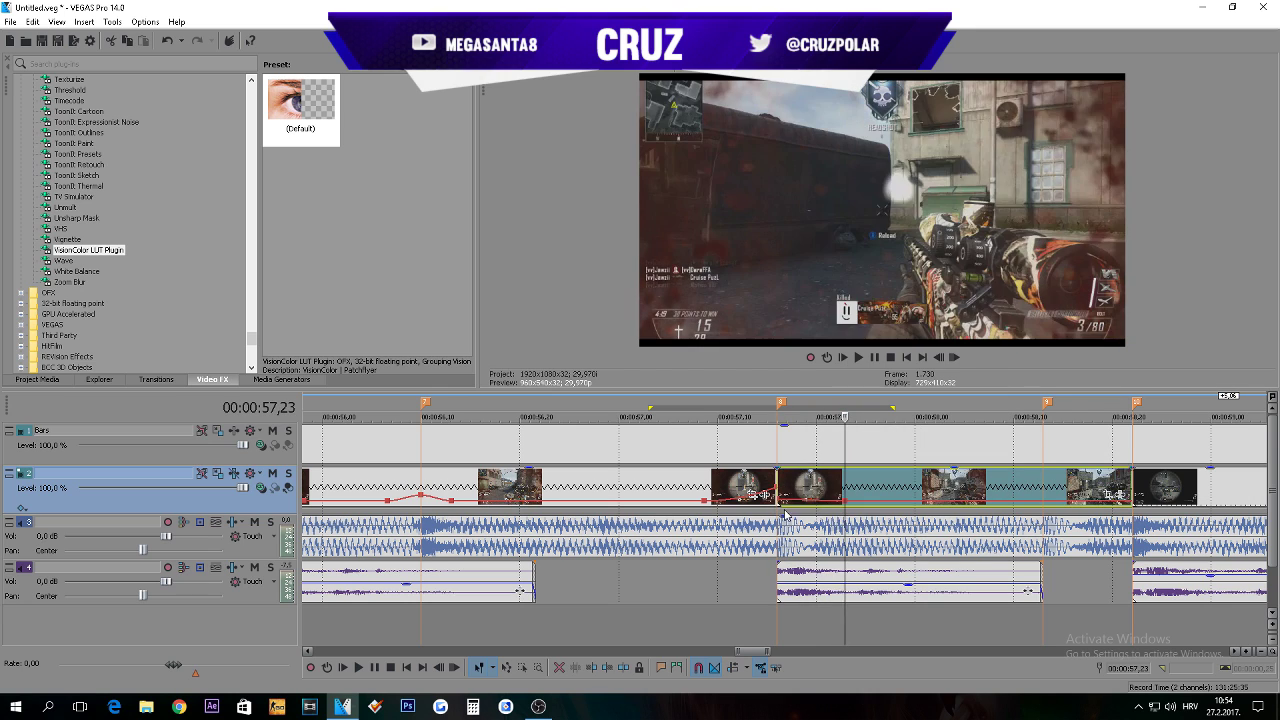
right_click(798, 496)
Step: Shape a velocity bump at marker 9 and raise the clip's end velocity on marker 10 with a Slow Fade curve
double_click(1013, 501)
double_click(1073, 501)
left_click(1121, 501)
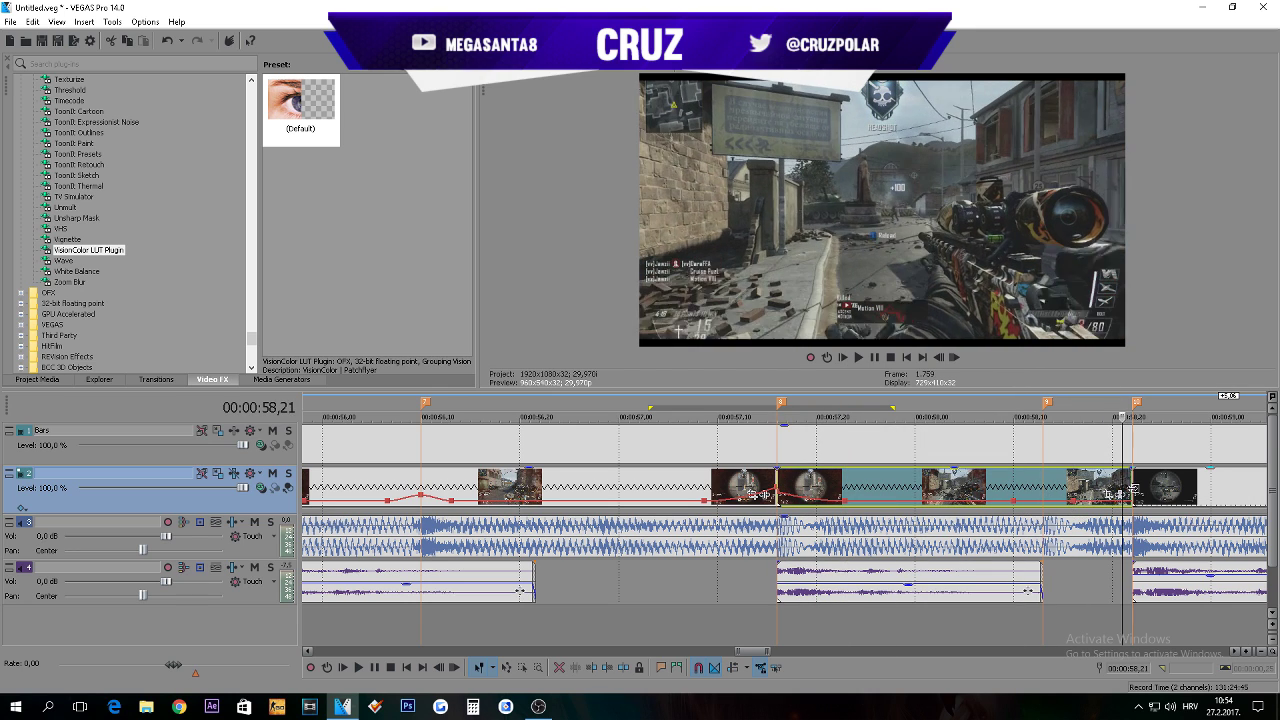
left_click(1093, 502)
double_click(1084, 501)
double_click(1108, 501)
left_click_drag(1108, 501, 1137, 488)
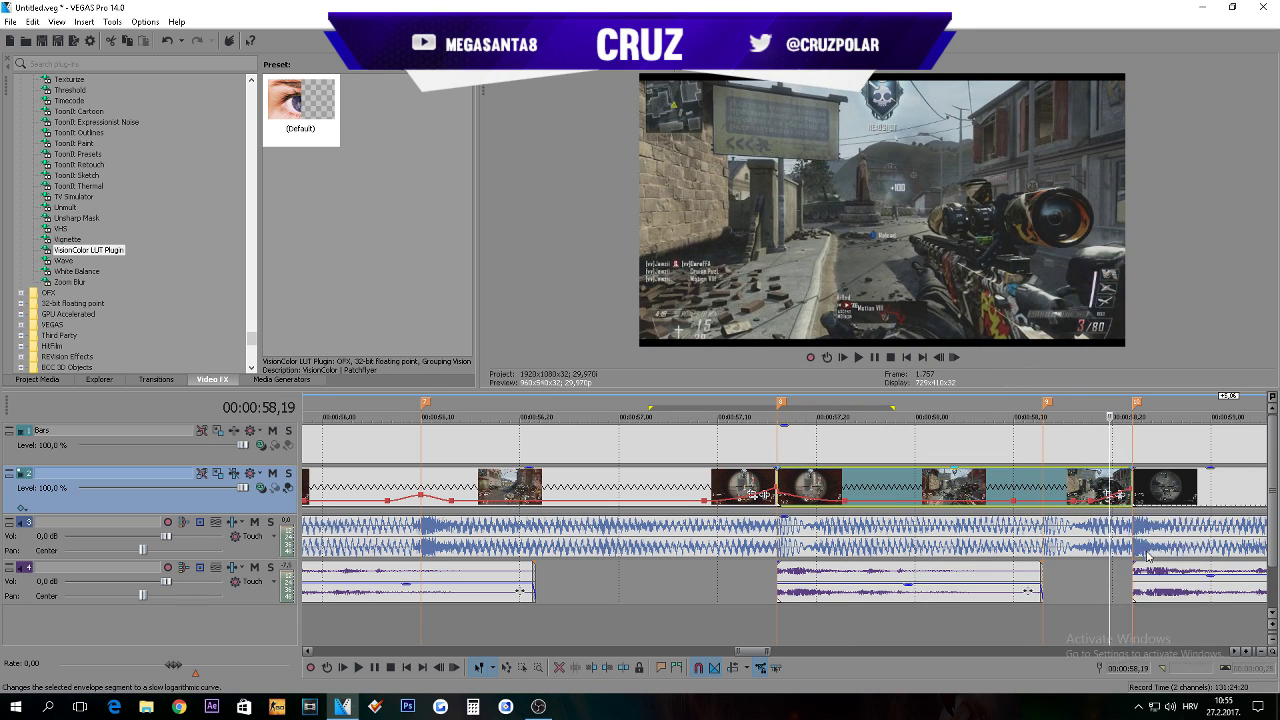
double_click(1037, 501)
left_click_drag(1037, 501, 1045, 497)
Step: Insert a velocity envelope on the last clip and ramp it down from a high start at marker 10 to a point shortly after
scroll(1046, 499, "down", 3)
left_click(824, 497)
left_click(891, 499)
right_click(846, 486)
left_click(834, 497)
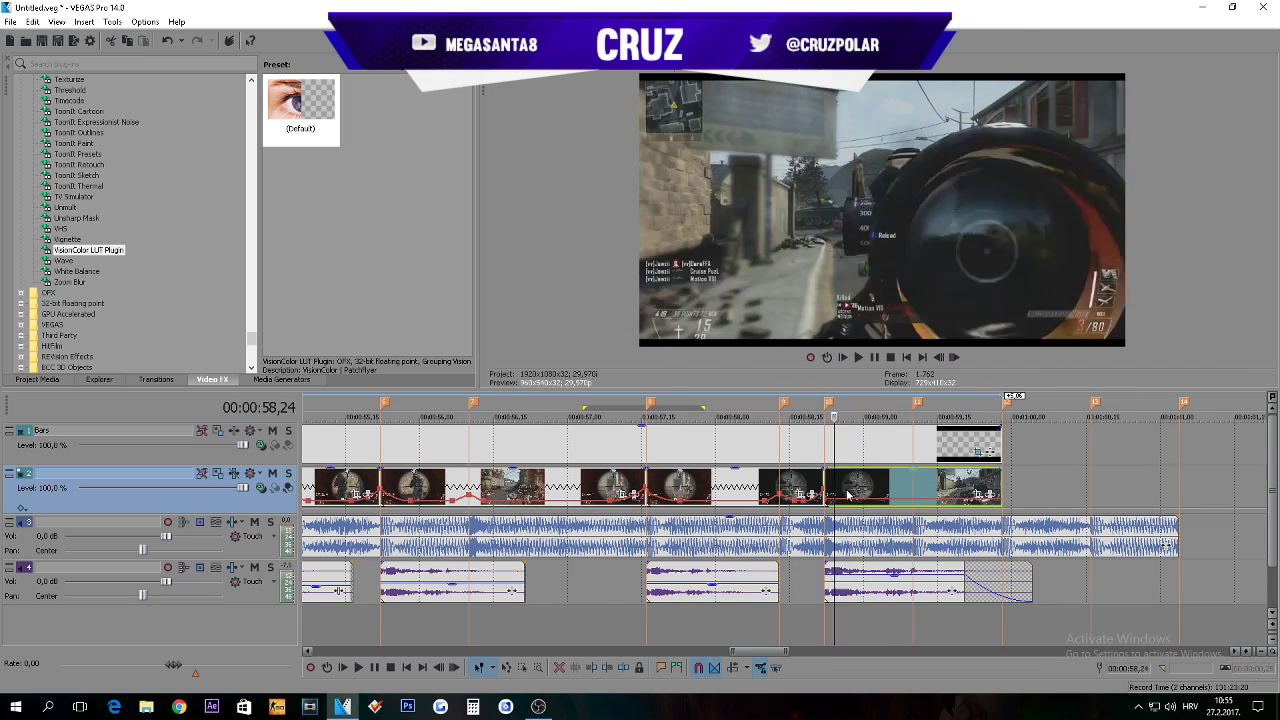
double_click(857, 497)
right_click(858, 496)
left_click(942, 342)
Step: Add velocity points around marker 11 in the last clip to form a short speed bump on the beat
left_click(913, 495)
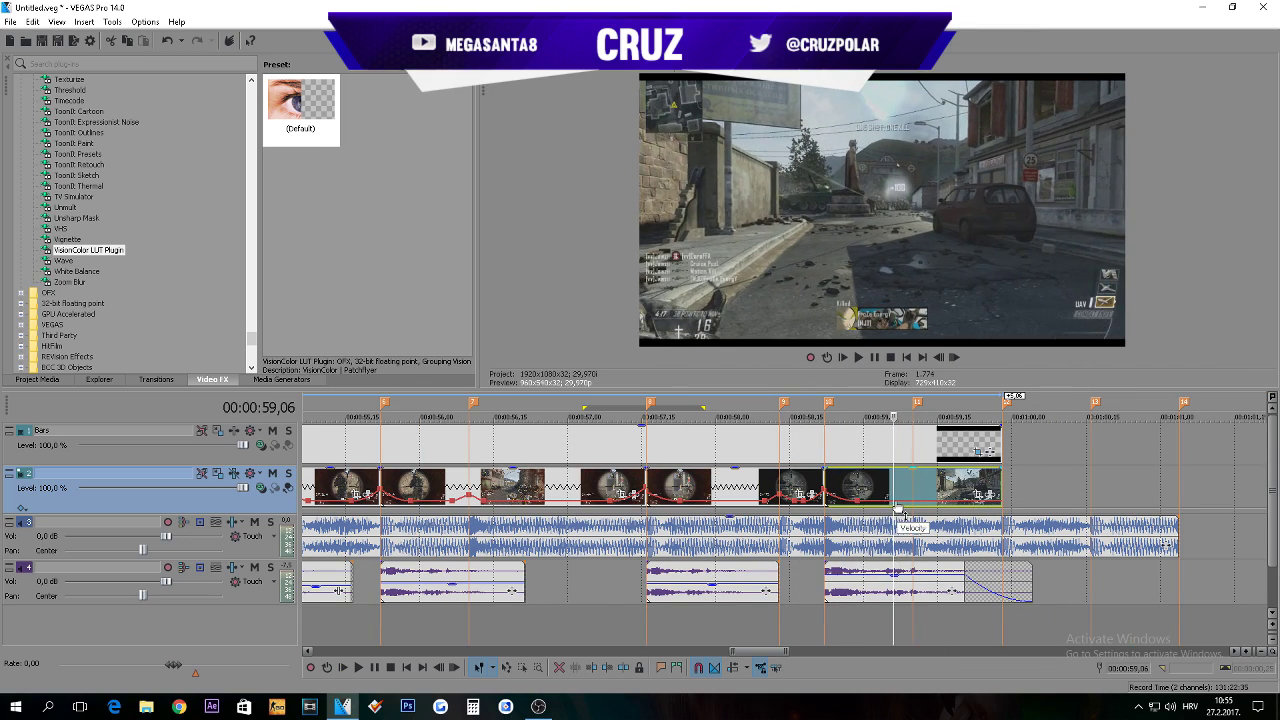
mouse_move(912, 495)
left_mouse_down()
mouse_move(892, 496)
mouse_move(927, 499)
left_mouse_up()
scroll(927, 499, "up", 2)
left_click_drag(813, 501, 797, 501)
right_click(797, 500)
left_click(866, 287)
Step: Add a velocity point shortly before marker 12 and raise the last clip's end velocity to about 431% with a Slow Fade curve
left_click(944, 498)
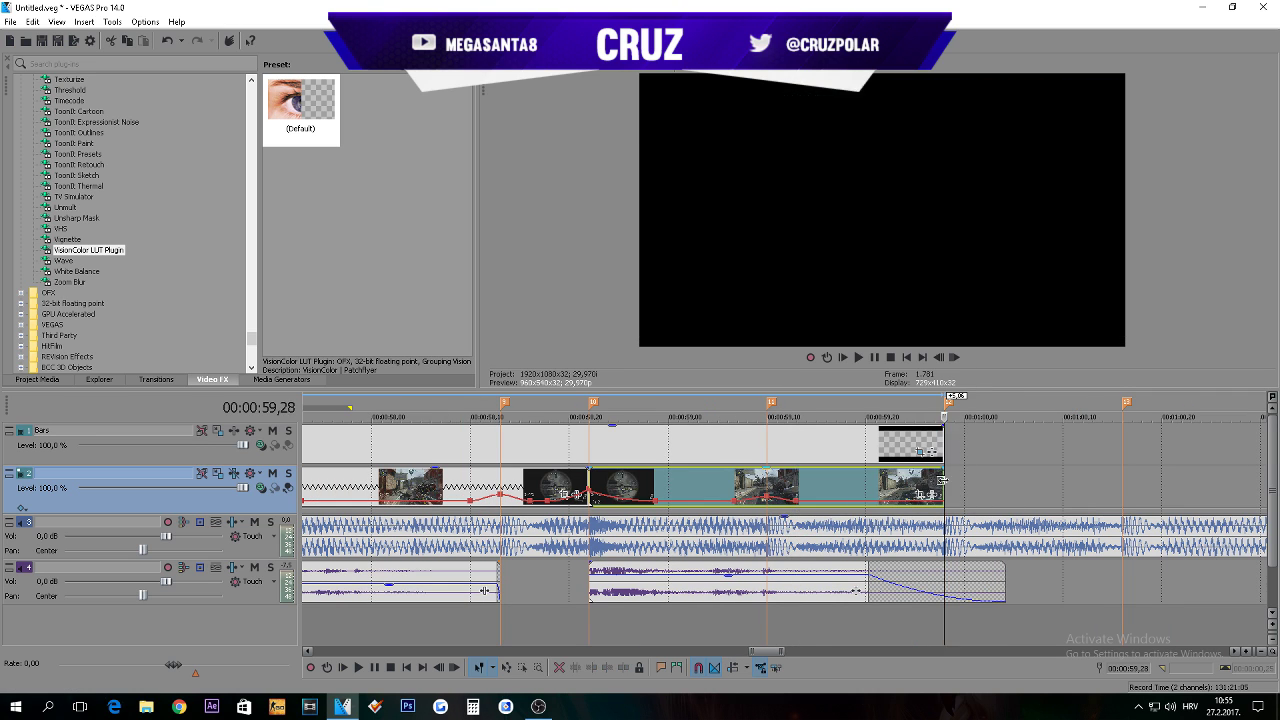
left_click(856, 503)
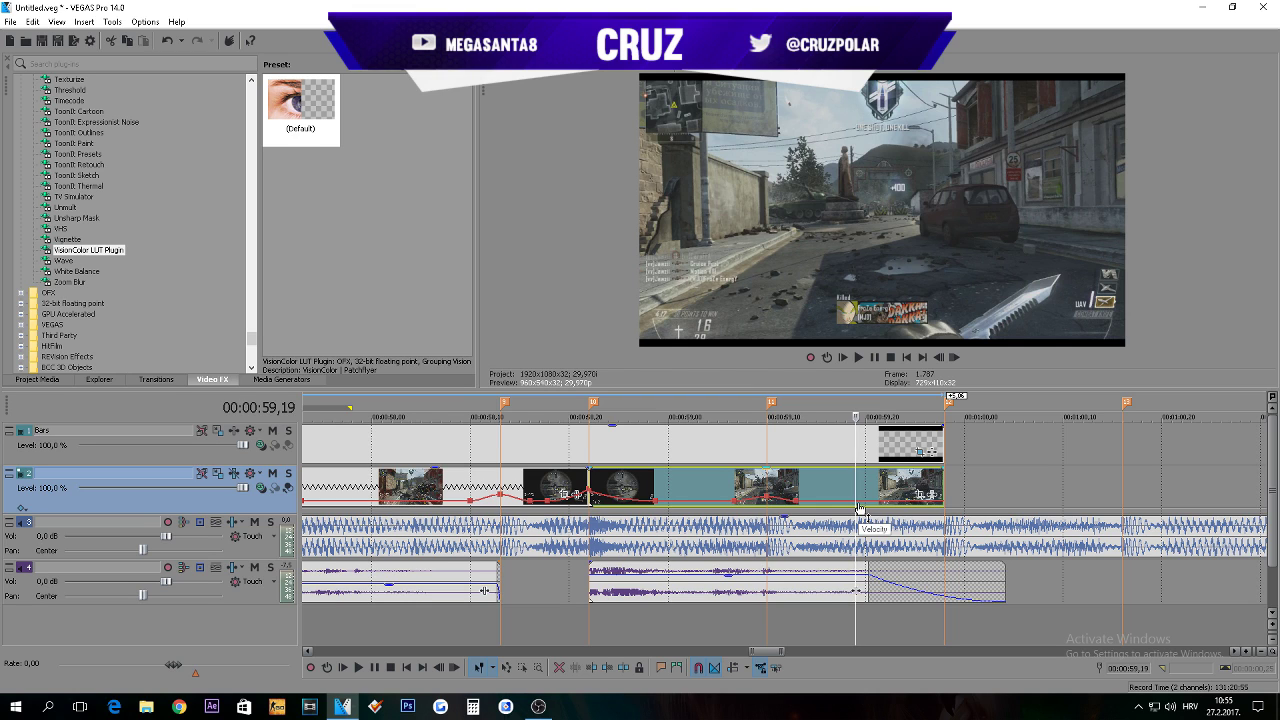
left_click(942, 485)
key("Left")
key("Left")
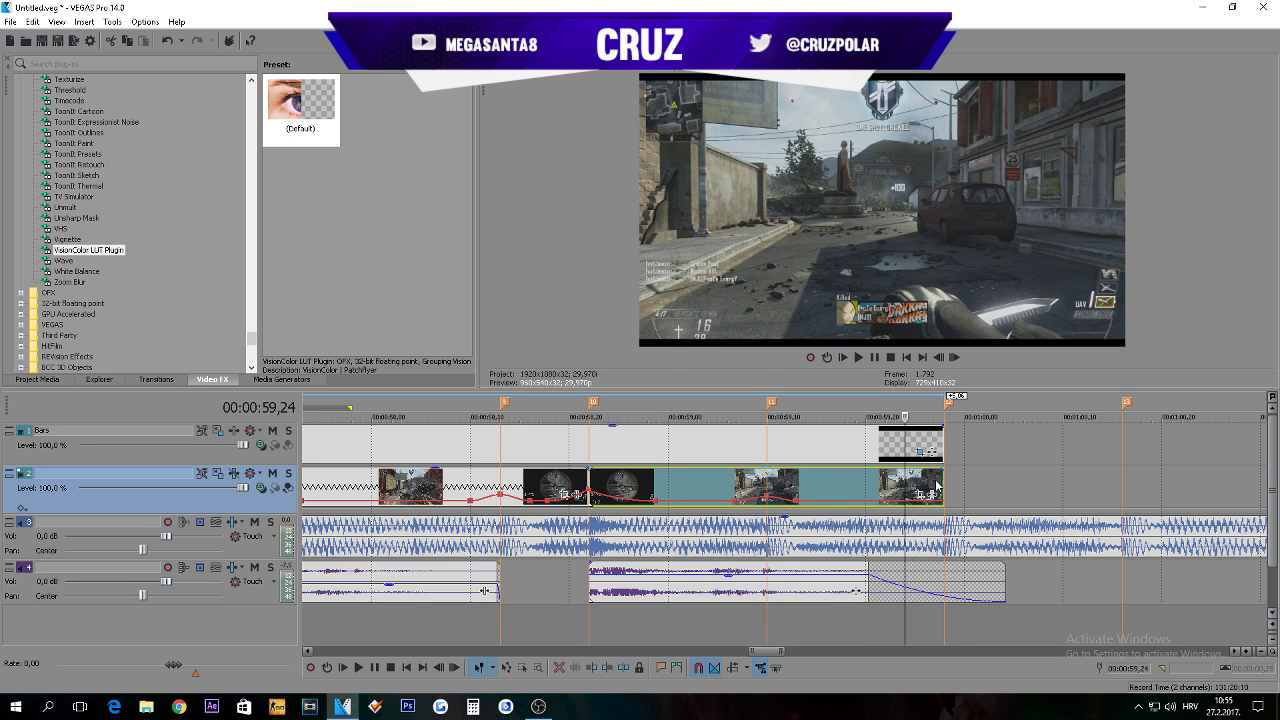
left_click(845, 494)
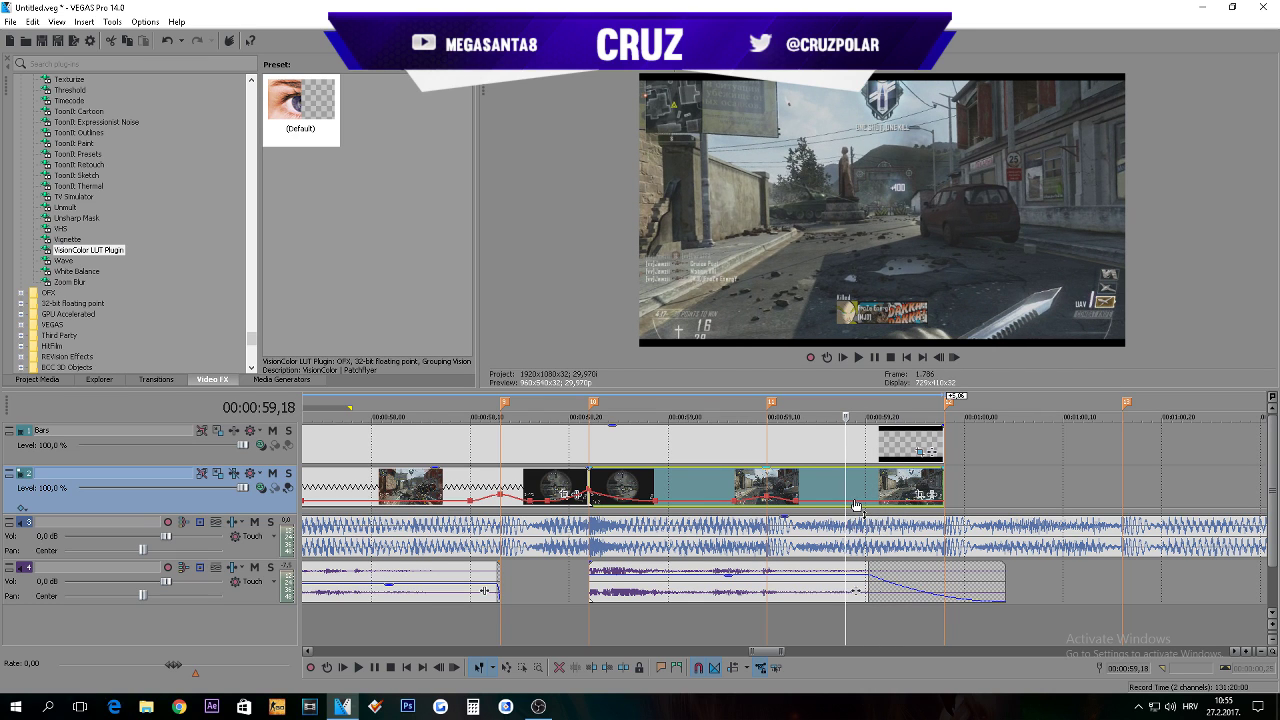
left_click(903, 500)
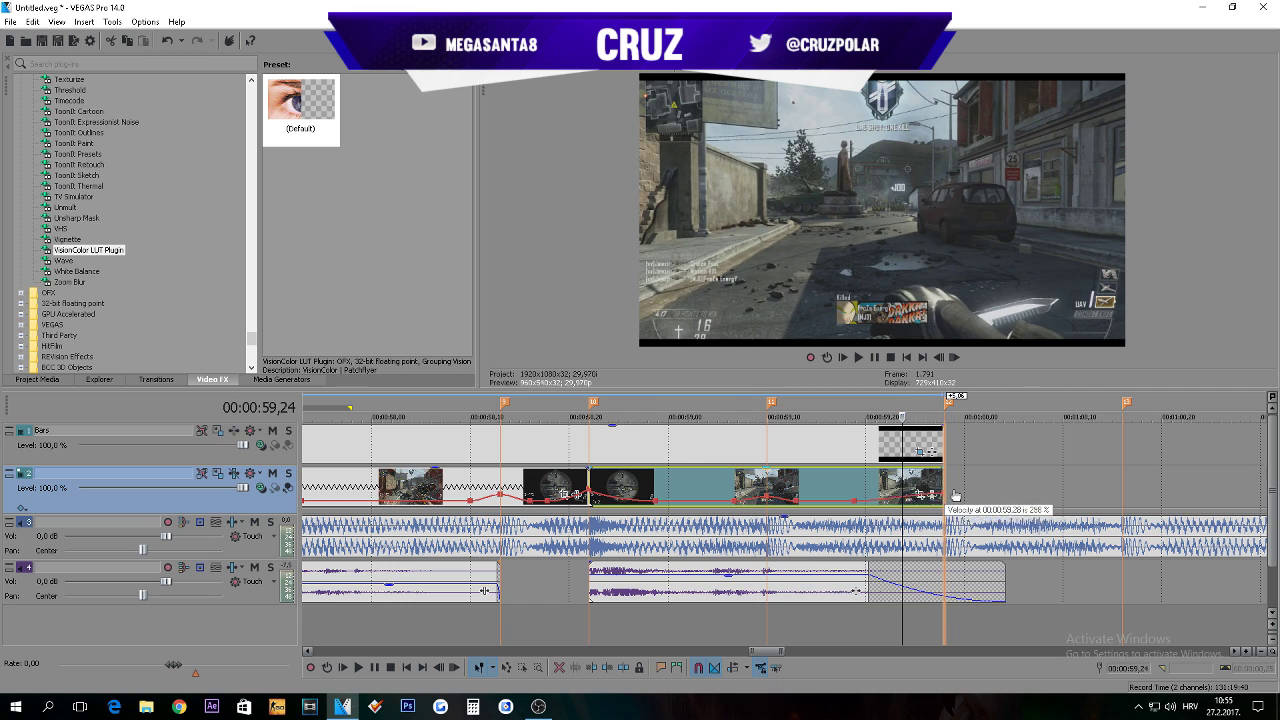
left_click_drag(955, 495, 957, 485)
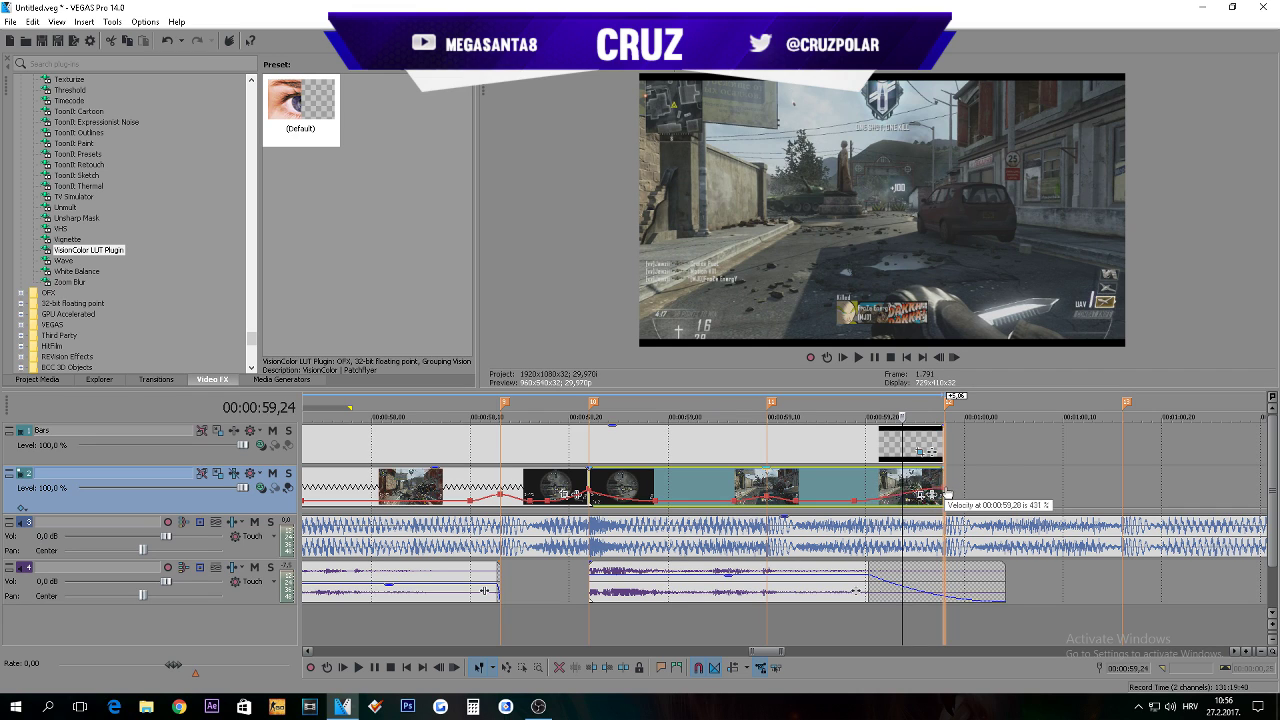
right_click(908, 493)
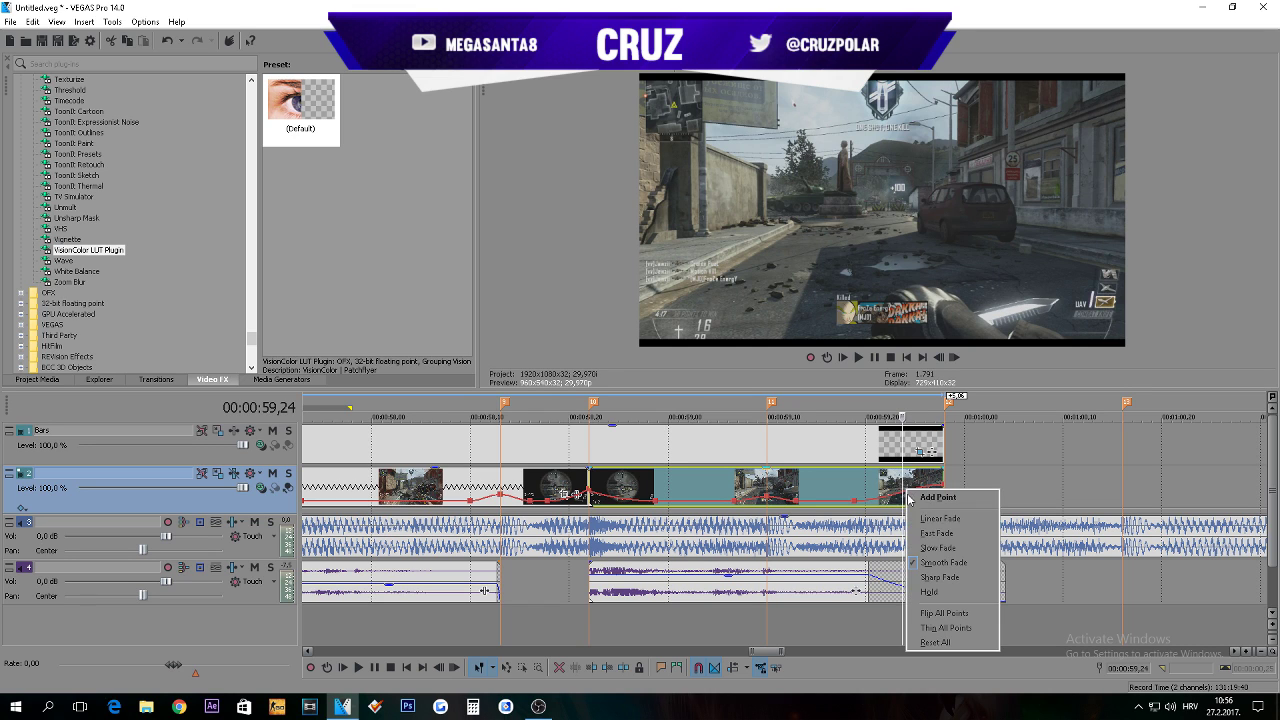
left_click(936, 548)
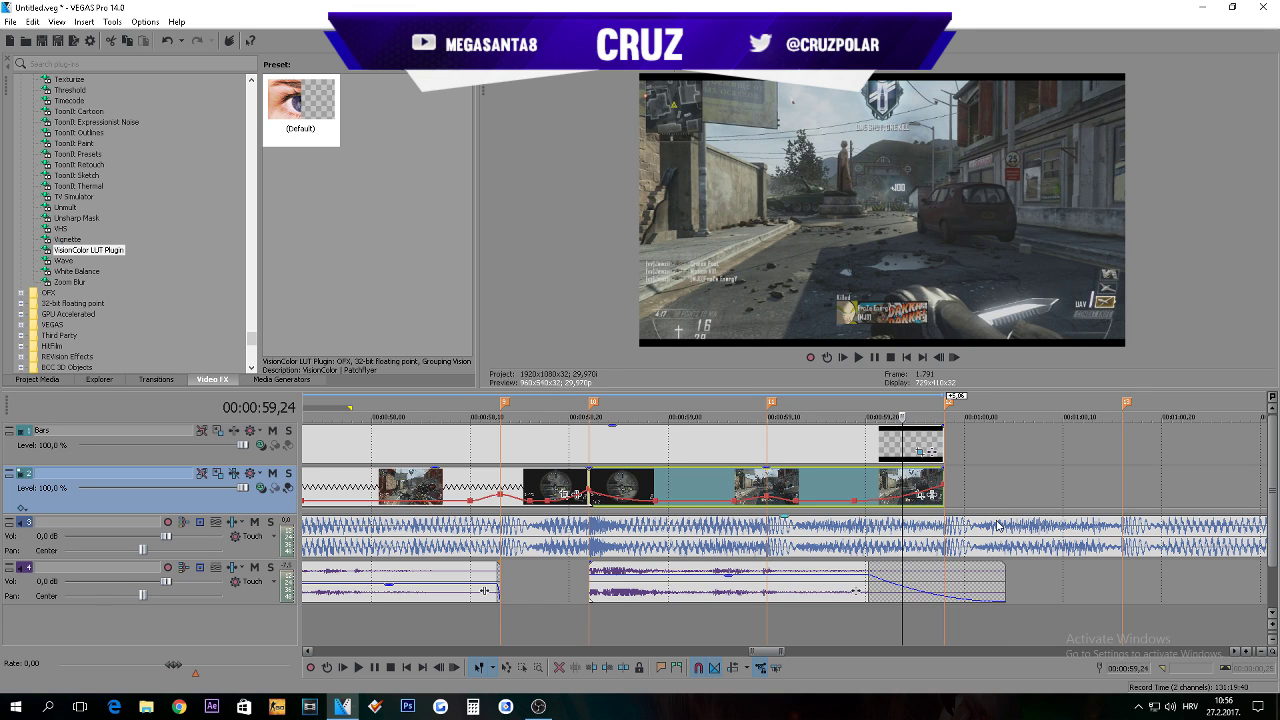
Step: Step through the frames around and after marker 11 to examine the last clip's speed changes
left_click(766, 488)
key("Left")
key("Left")
key("Left")
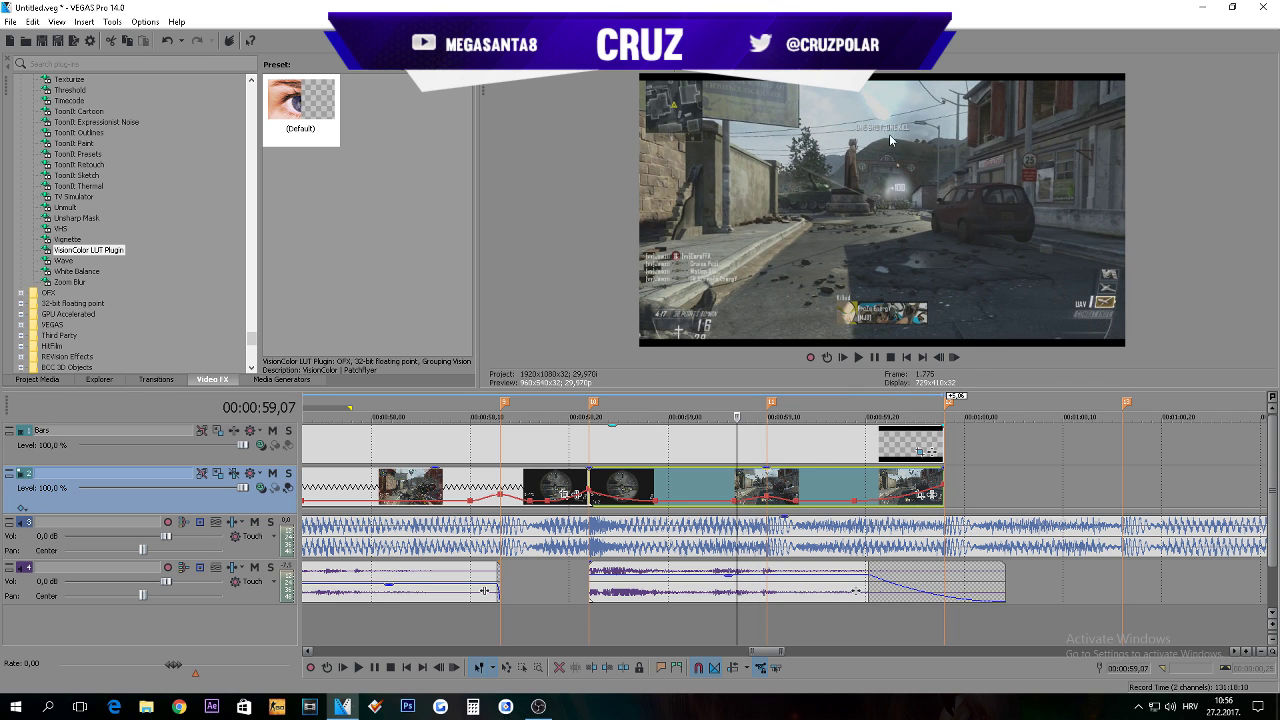
key("Right")
key("Right")
key("Right")
key("Right")
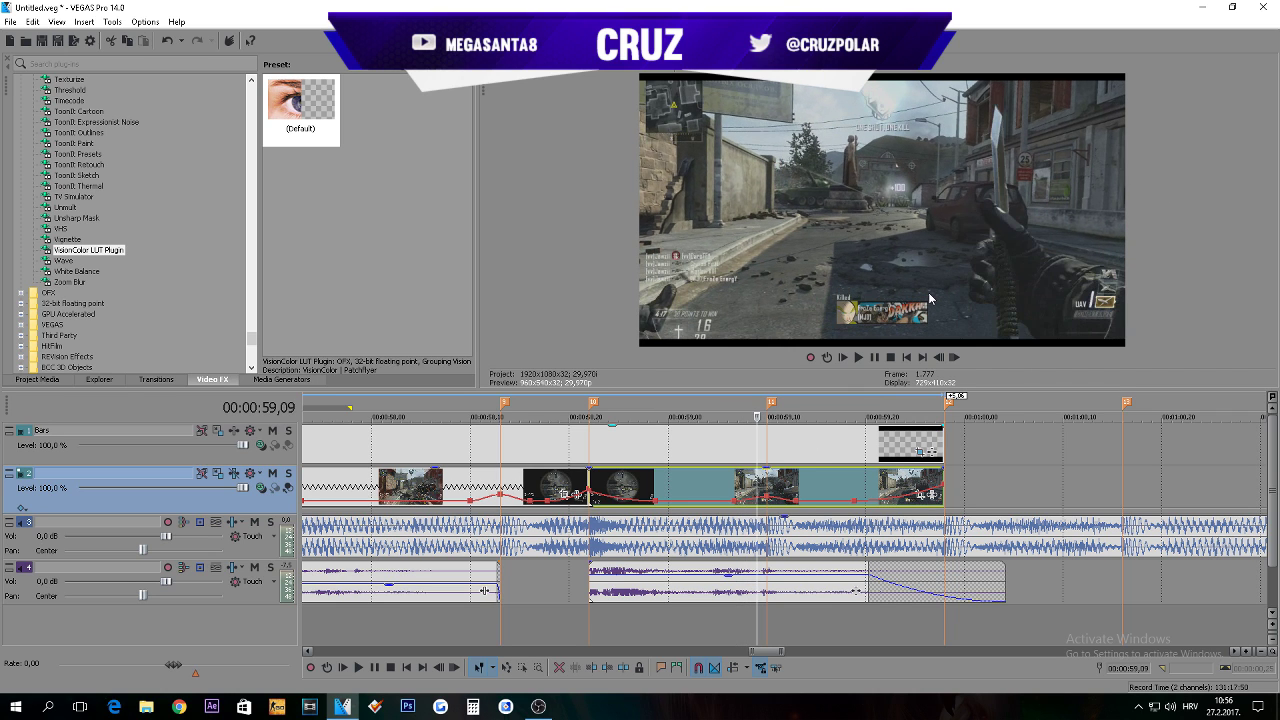
key("Right")
key("Right")
key("Right")
key("Right")
key("Right")
key("Right")
key("Right")
key("Right")
key("Right")
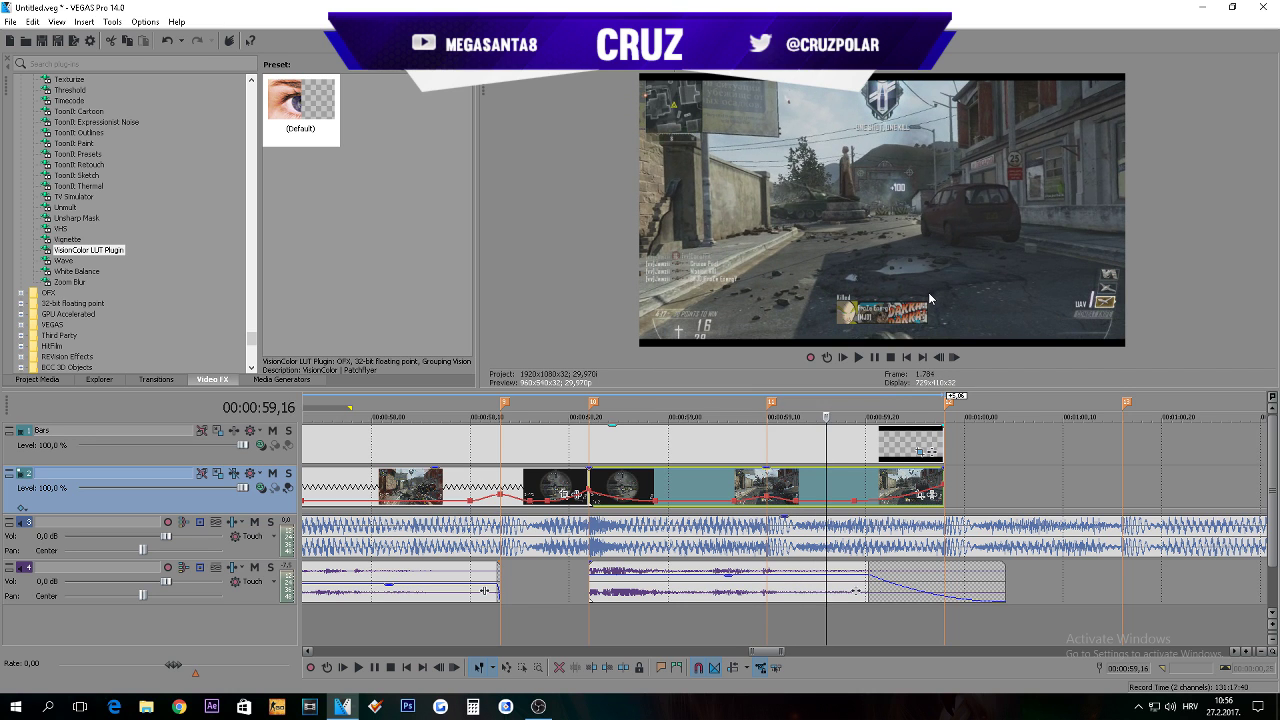
Step: Fine-tune the position of the peak velocity point on marker 11 in the last clip
scroll(773, 487, "up", 2)
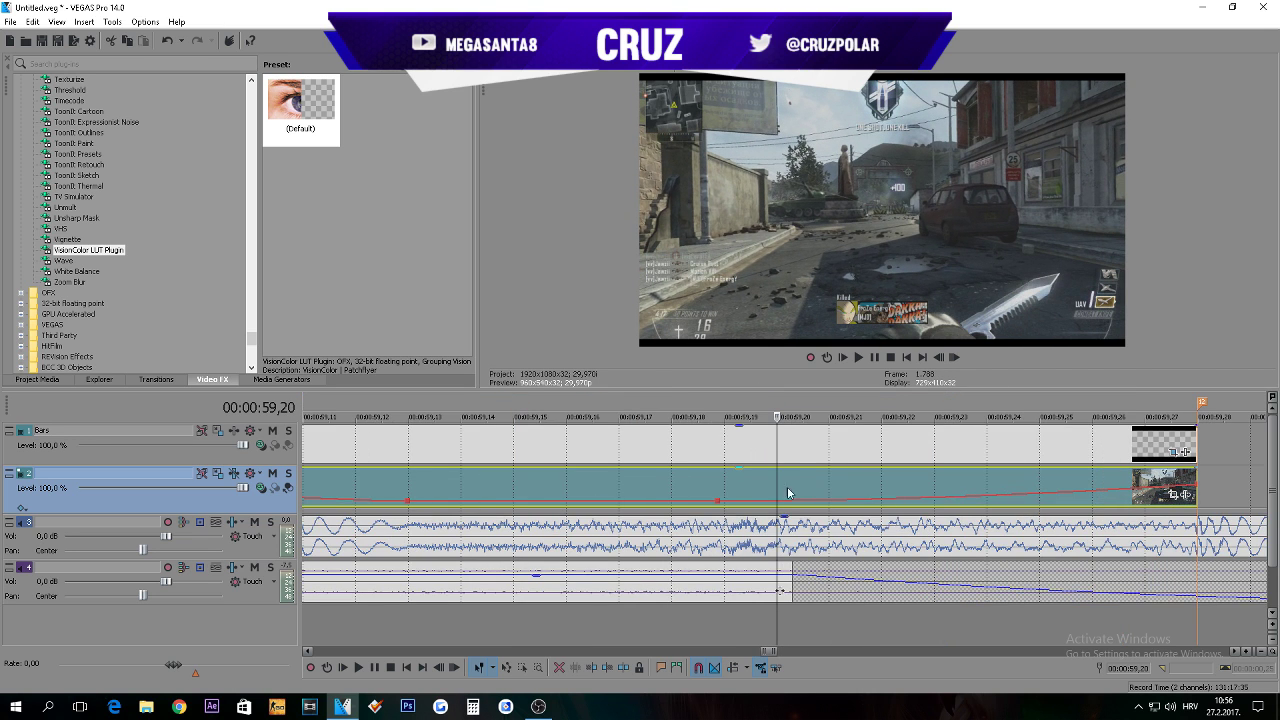
scroll(666, 492, "down", 2)
left_click(679, 490)
scroll(806, 499, "up", 2)
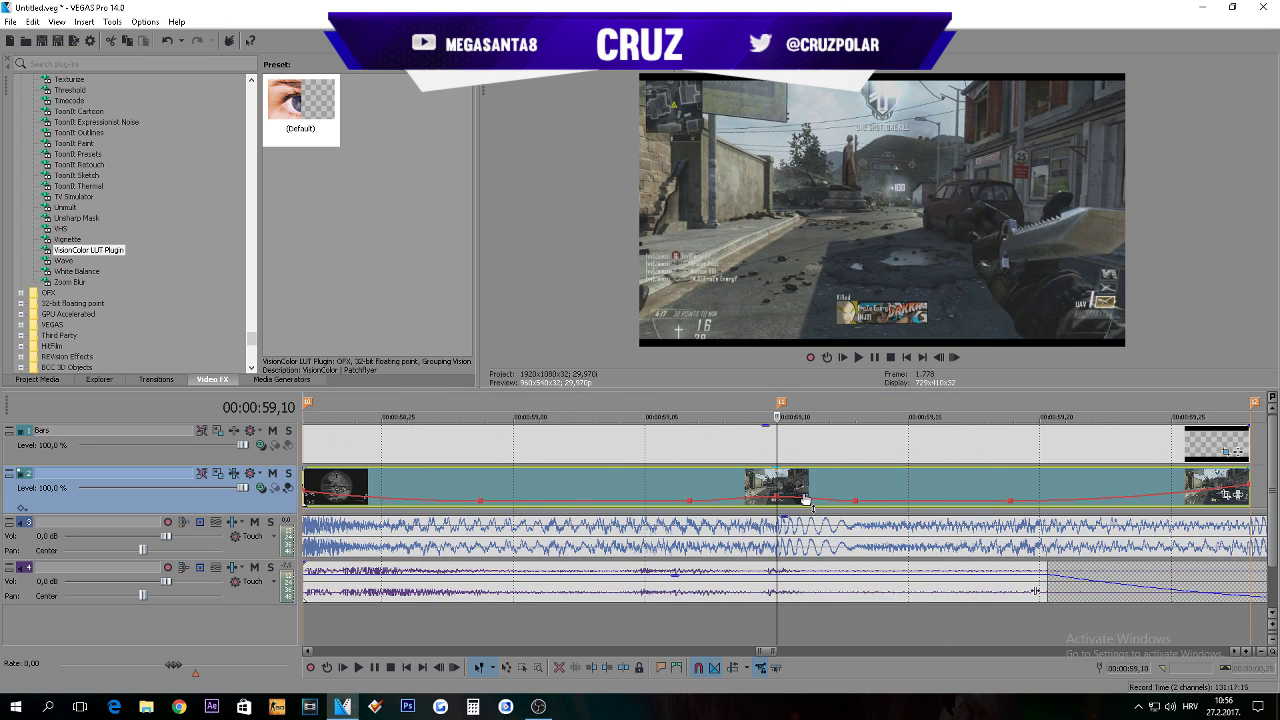
left_click_drag(778, 499, 780, 499)
scroll(849, 492, "down", 2)
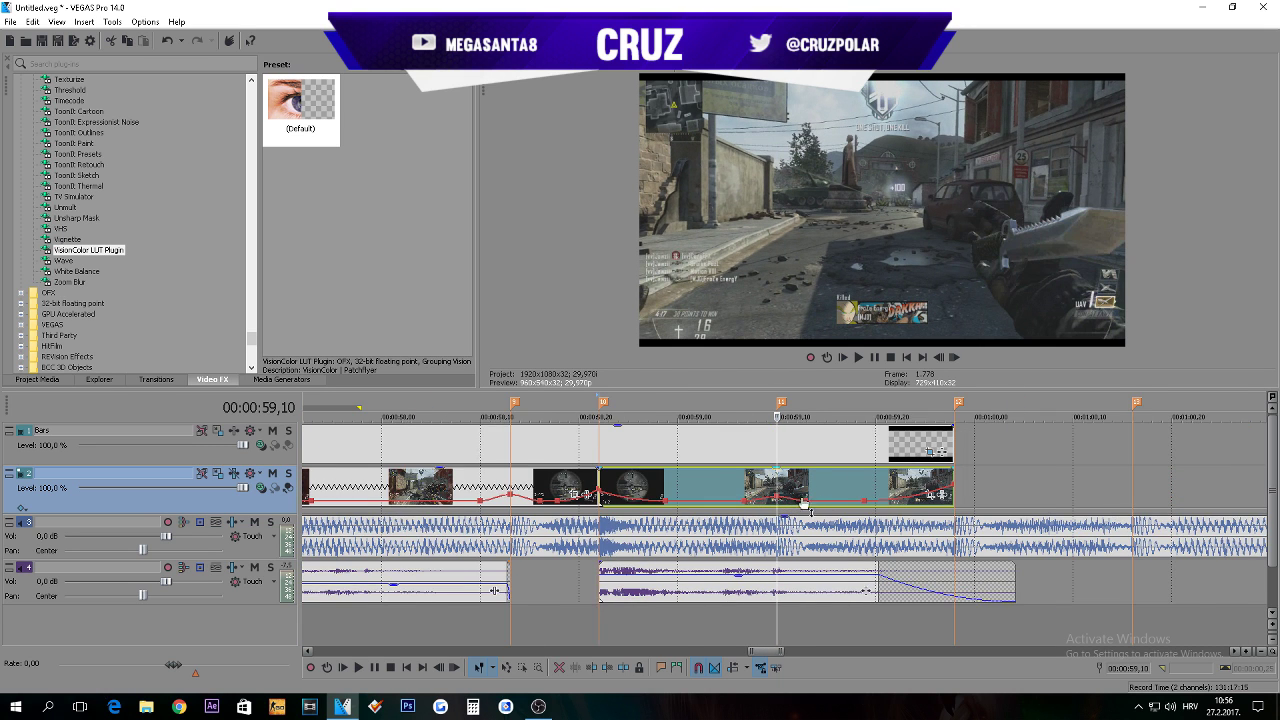
Step: Preview the whole edit over a loop region from 00:00:49,02 to 00:01:00,16 to check the beat sync
scroll(805, 503, "down", 8)
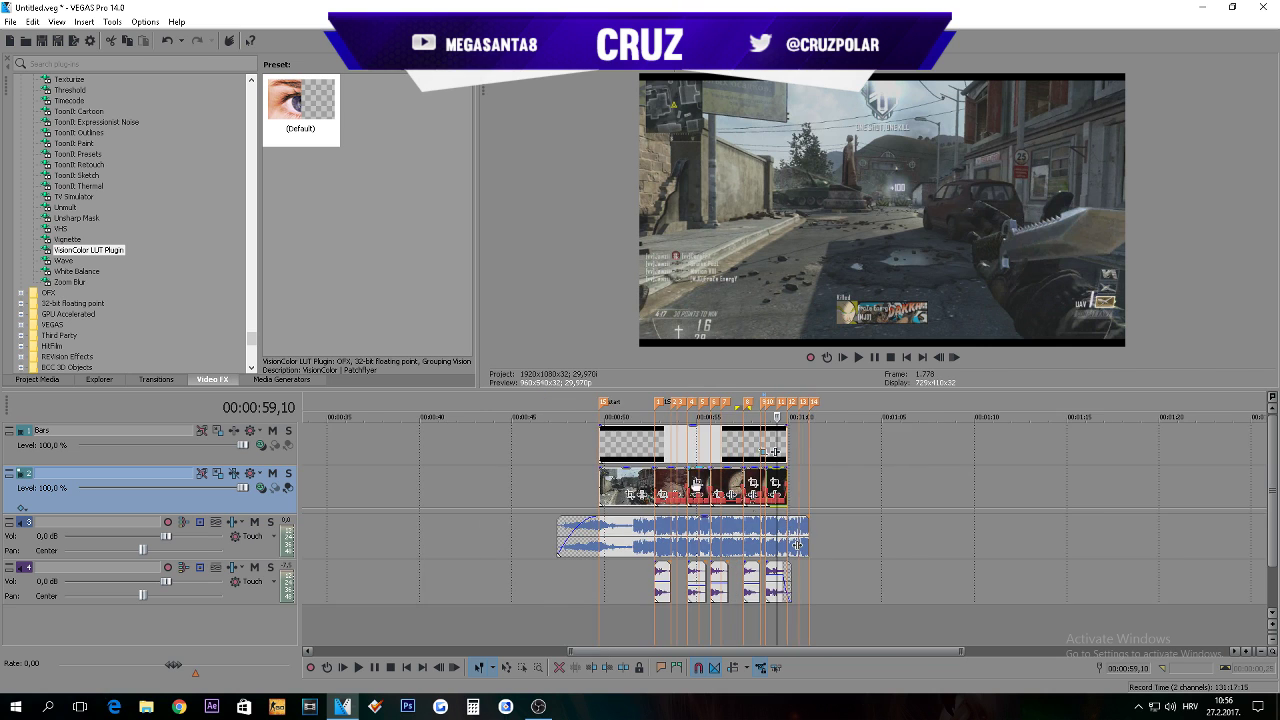
scroll(874, 467, "up", 4)
scroll(795, 475, "down", 3)
left_click_drag(526, 408, 806, 414)
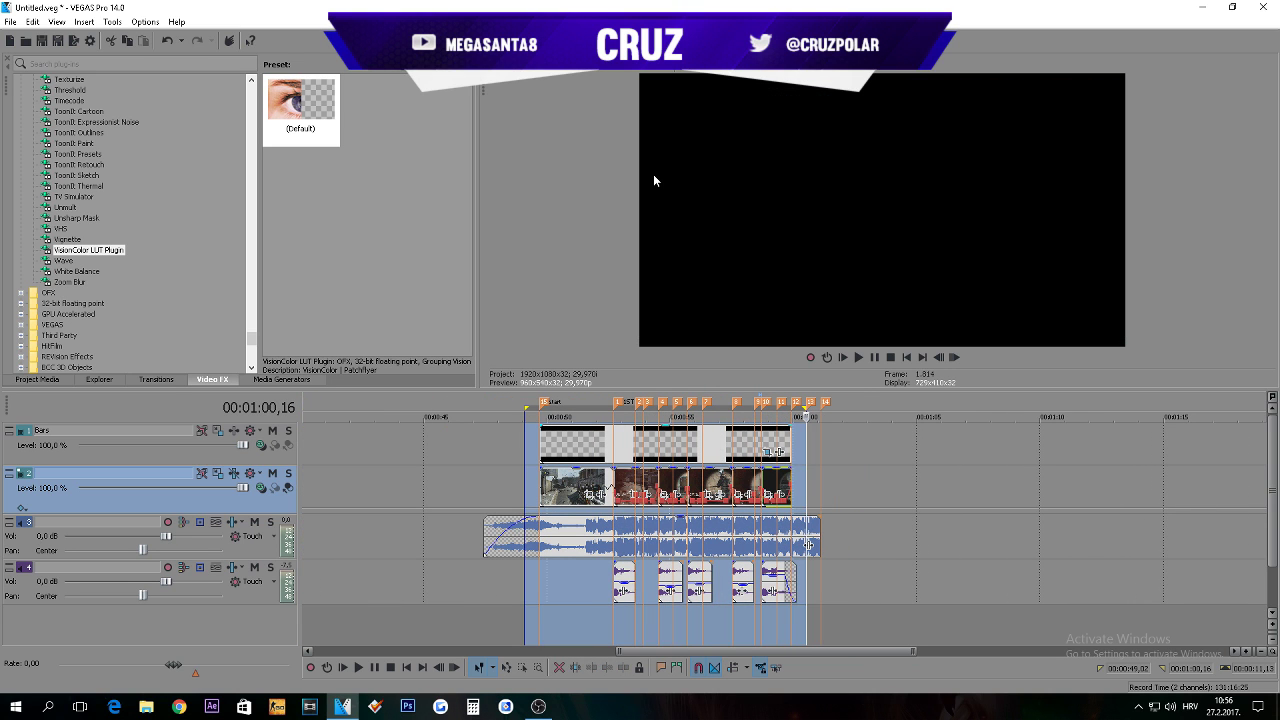
key("space")
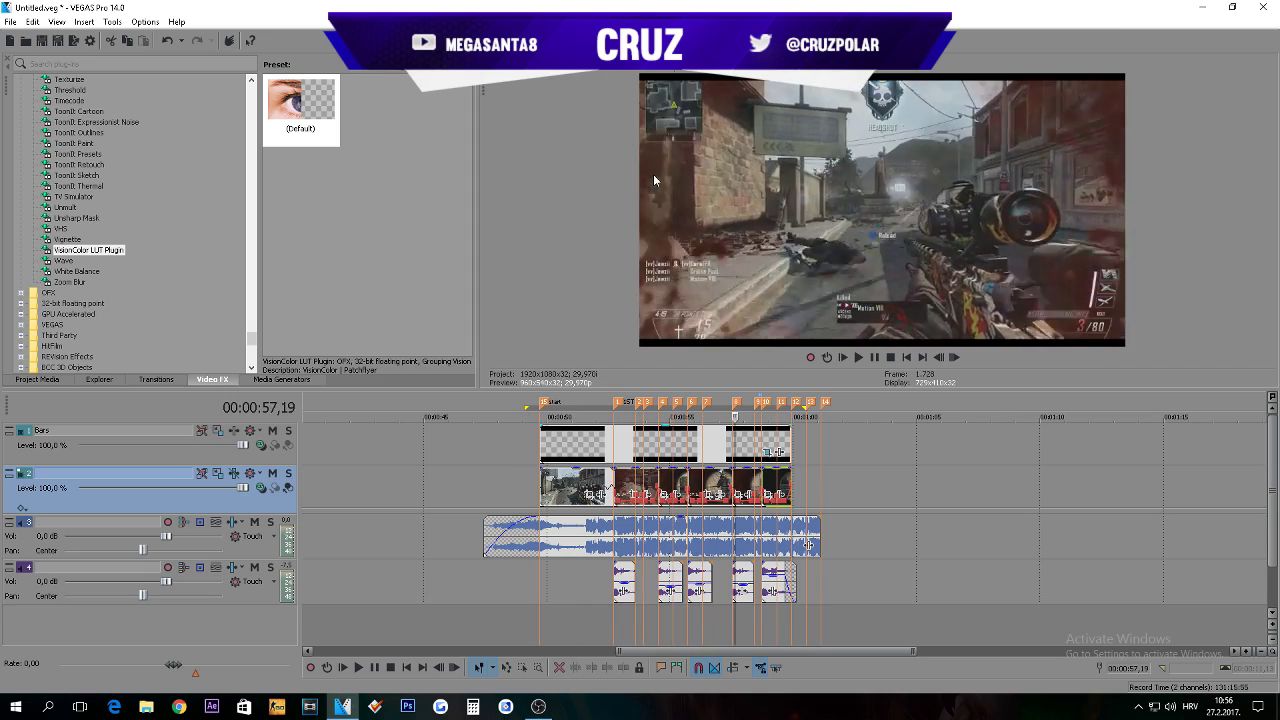
key("space")
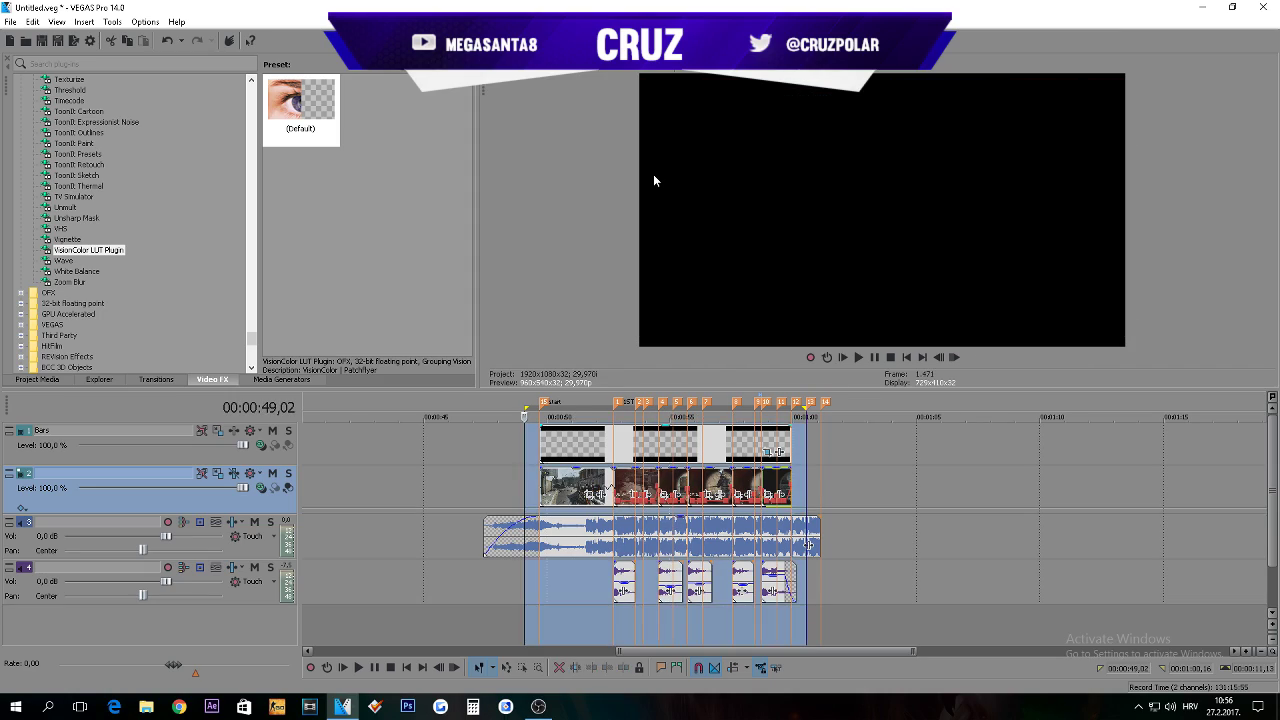
key("space")
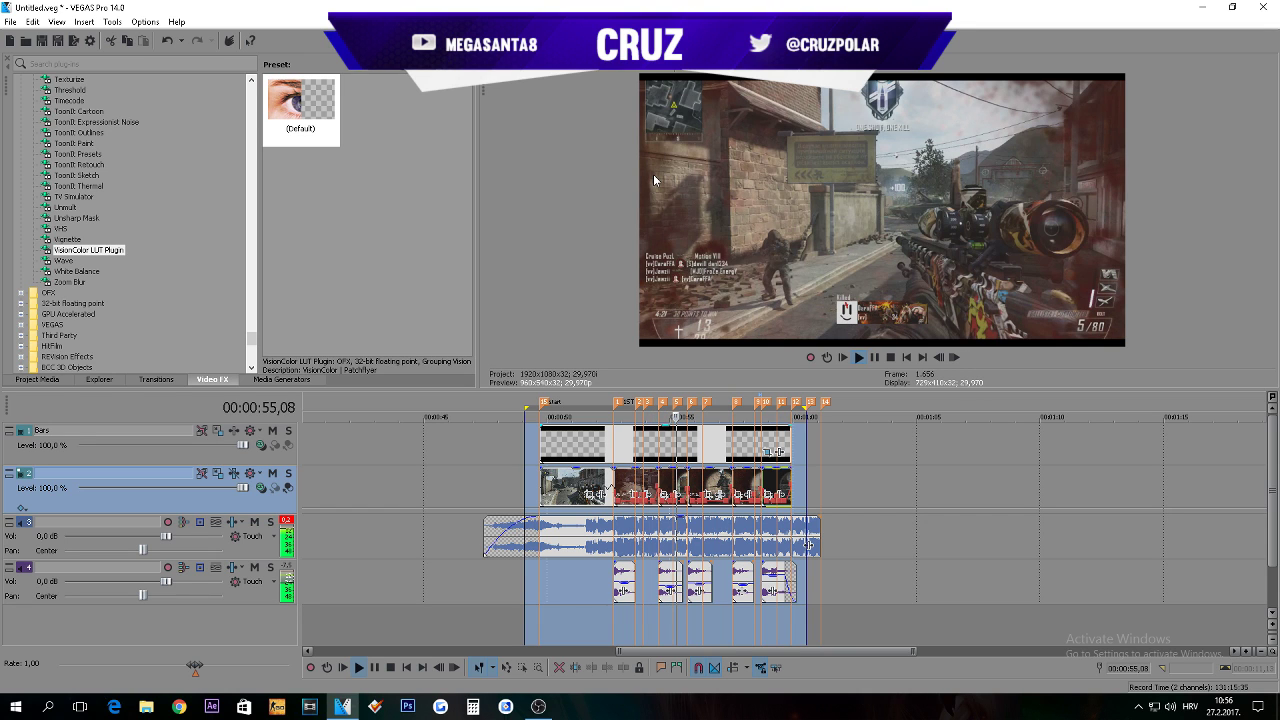
key("space")
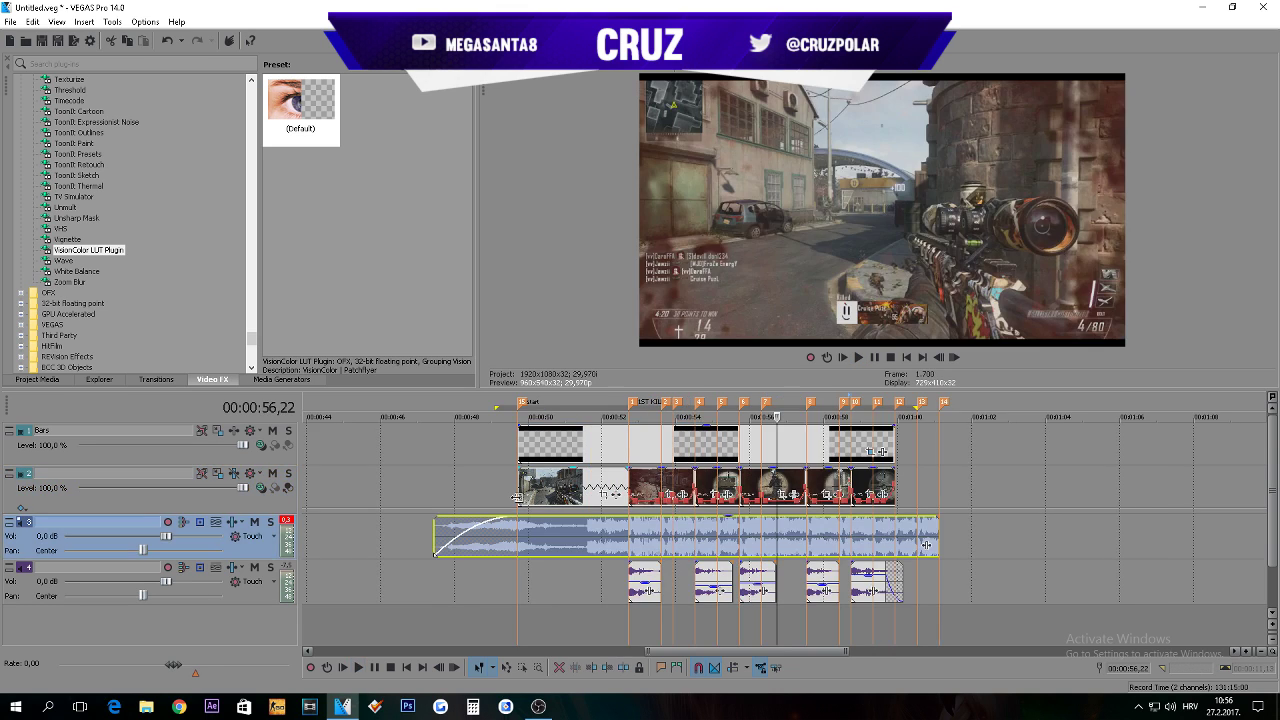
Step: Open Track Motion for track 2 and add a position keyframe at 00:00:52,22 on marker 1
left_click(617, 491)
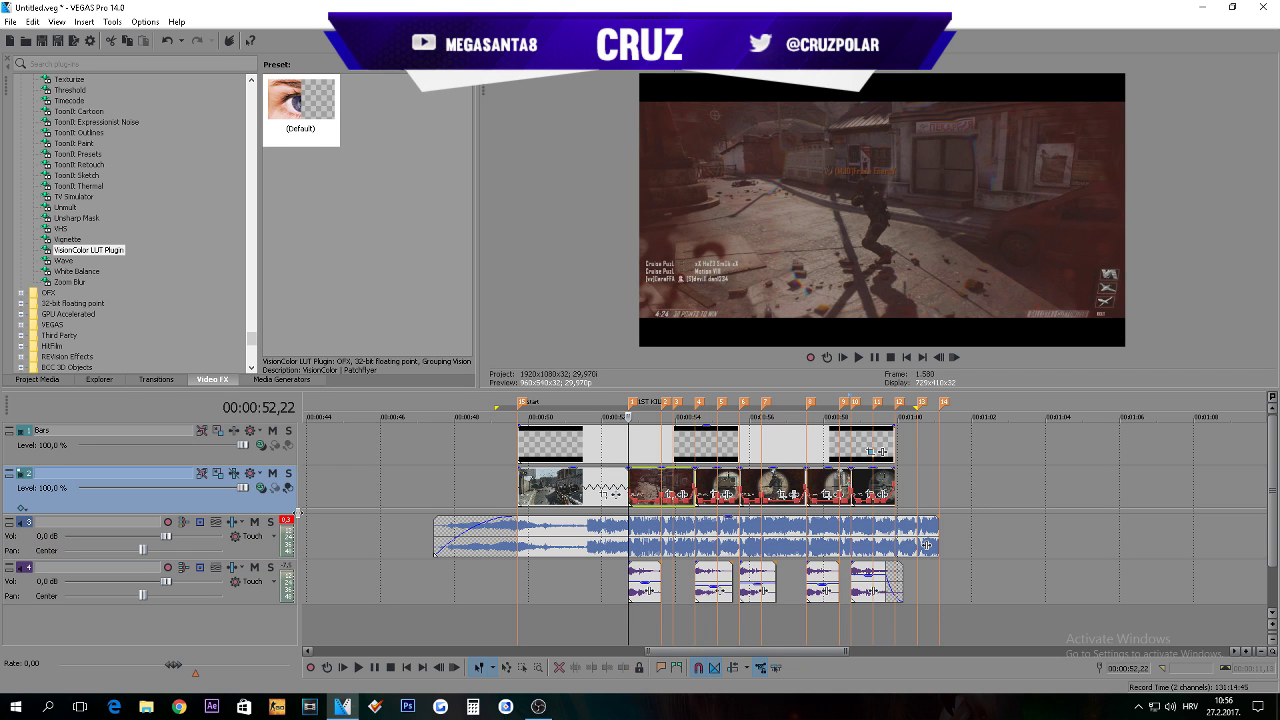
left_click(218, 474)
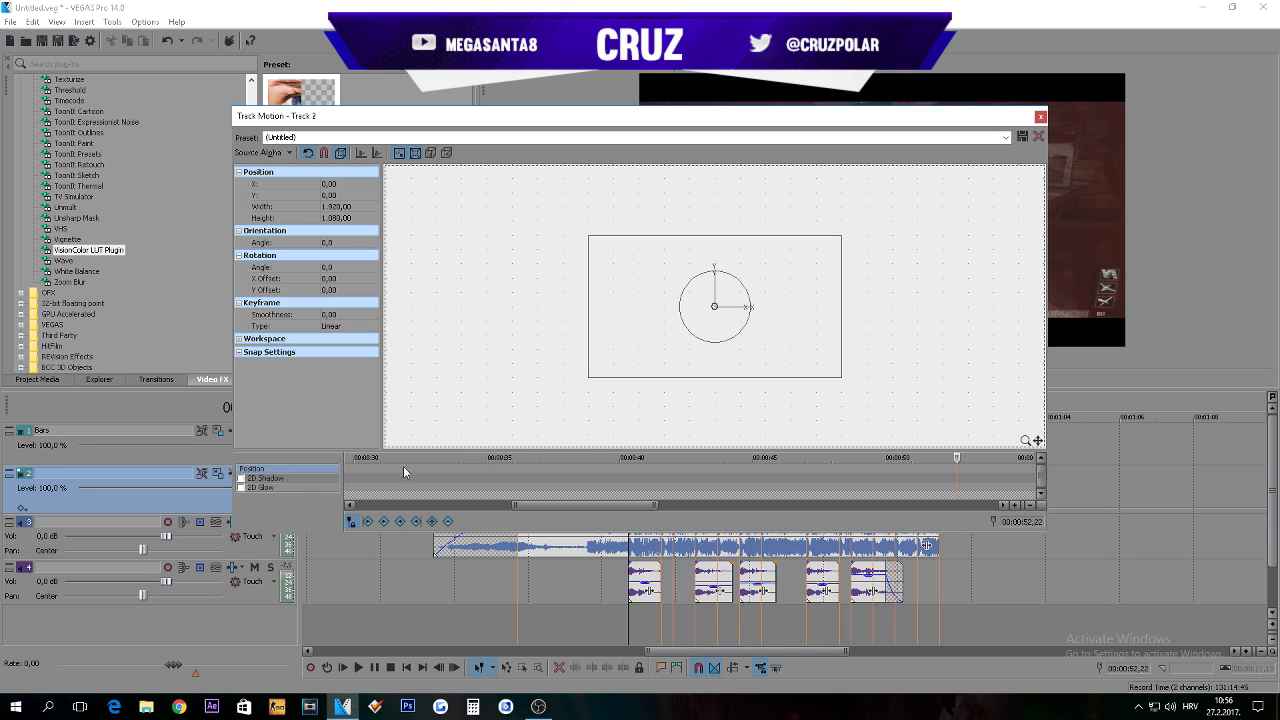
left_click_drag(760, 117, 423, 90)
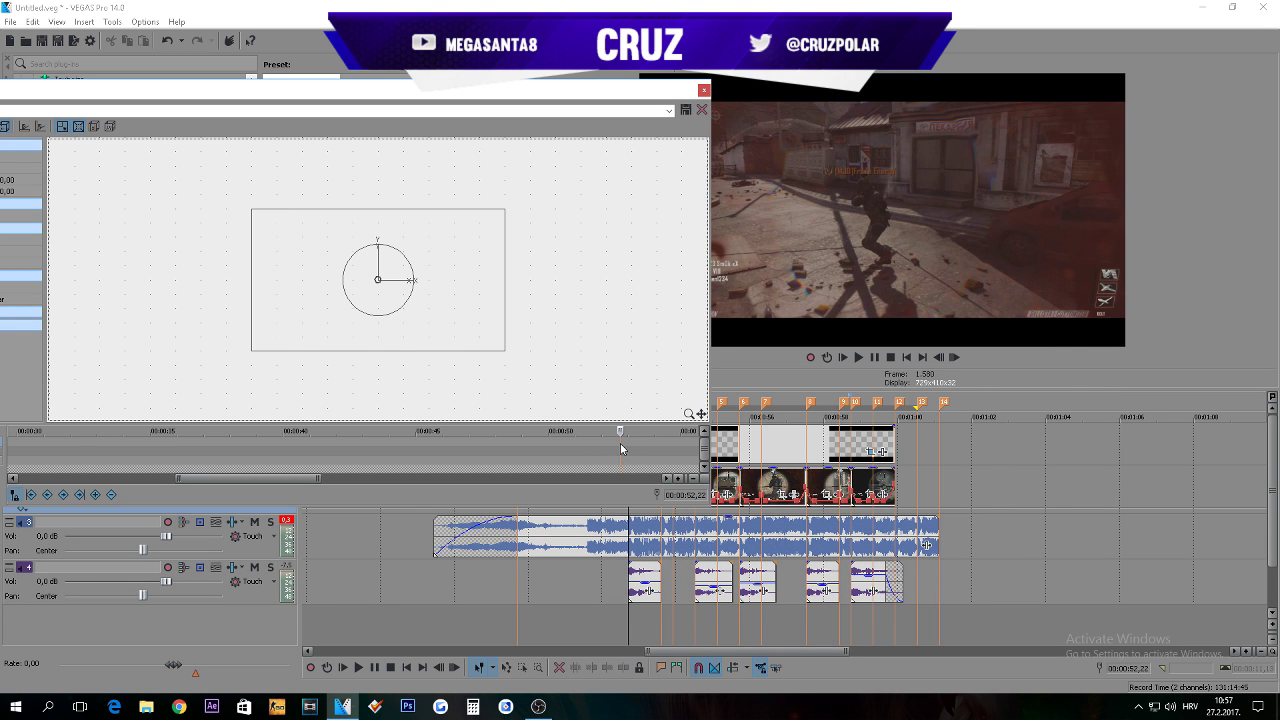
double_click(620, 443)
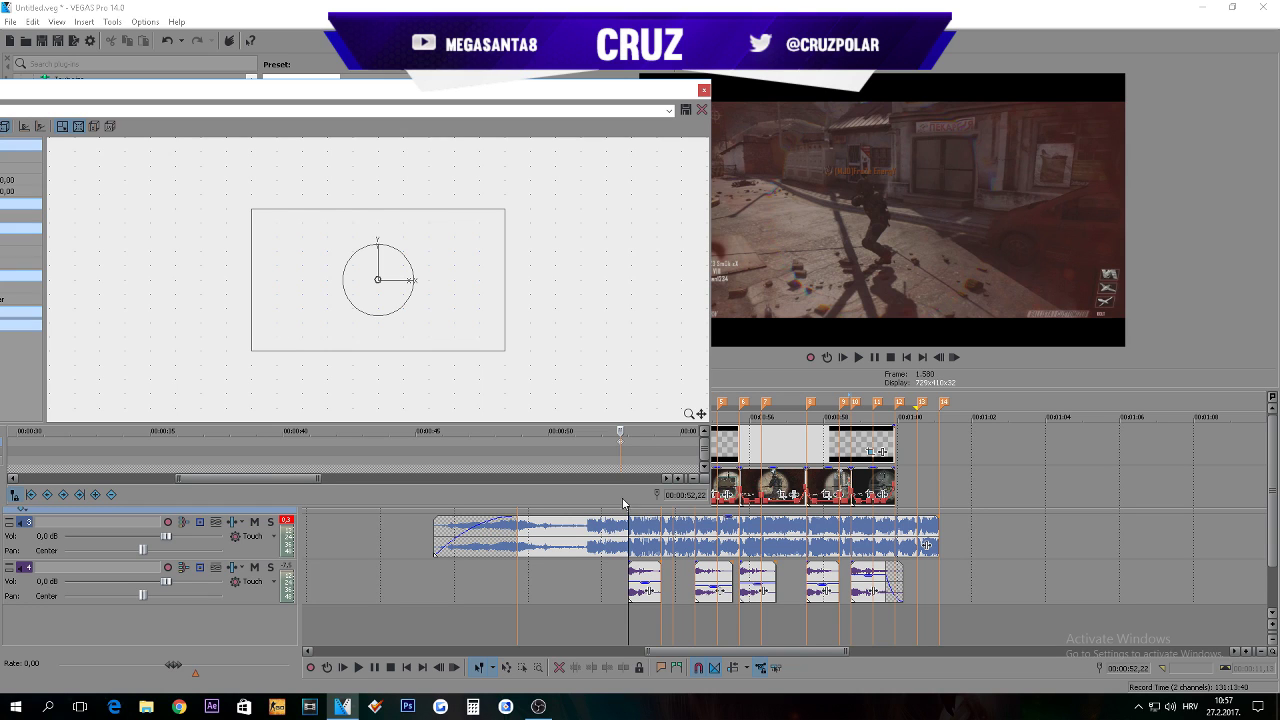
Step: At 00:00:52,24, two frames after marker 1, enlarge track 2's frame to about 1,999 × 1,125 in Track Motion
left_click(954, 357)
left_click(954, 357)
scroll(621, 443, "up", 5)
scroll(621, 442, "up", 3)
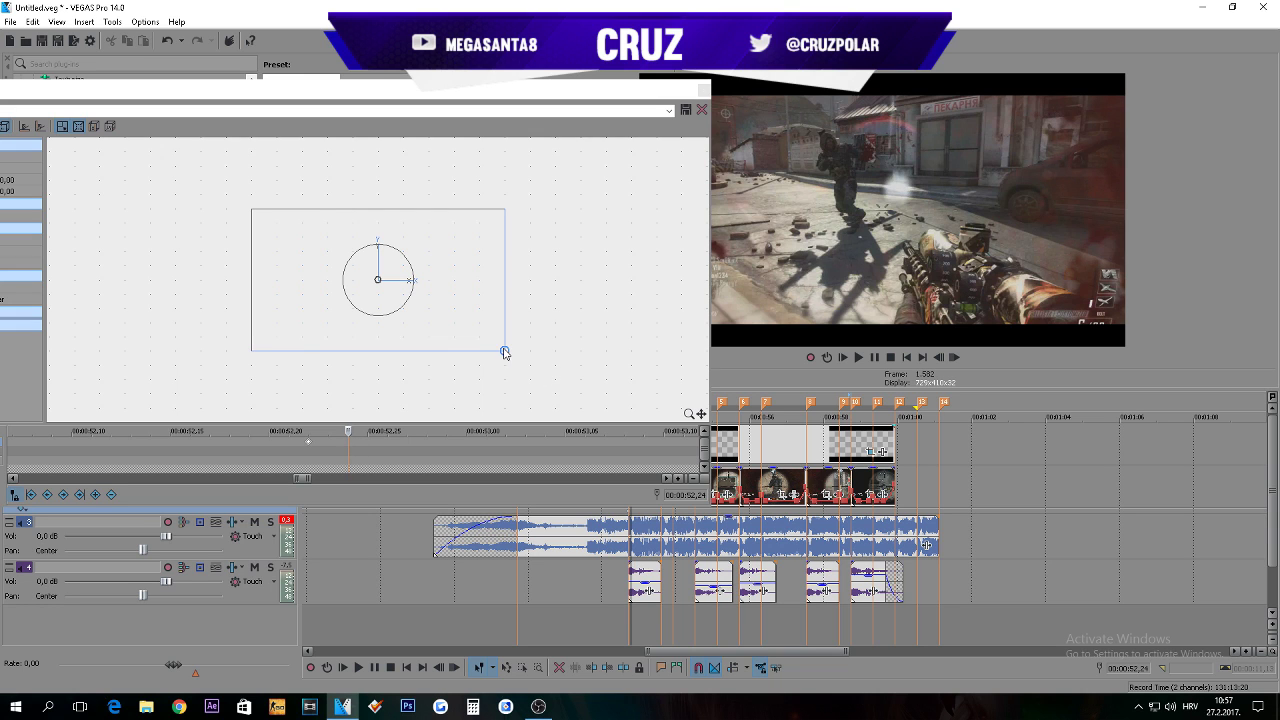
left_click_drag(507, 351, 512, 355)
left_click_drag(488, 91, 633, 91)
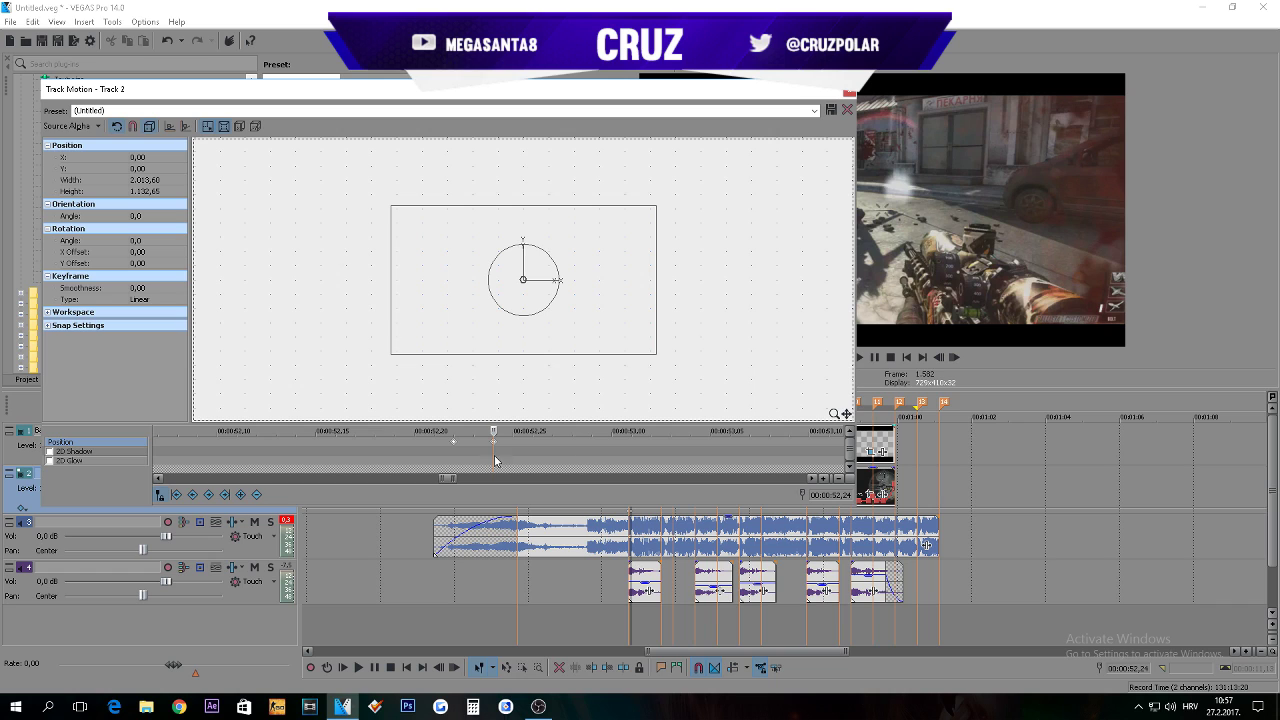
left_click_drag(655, 358, 654, 355)
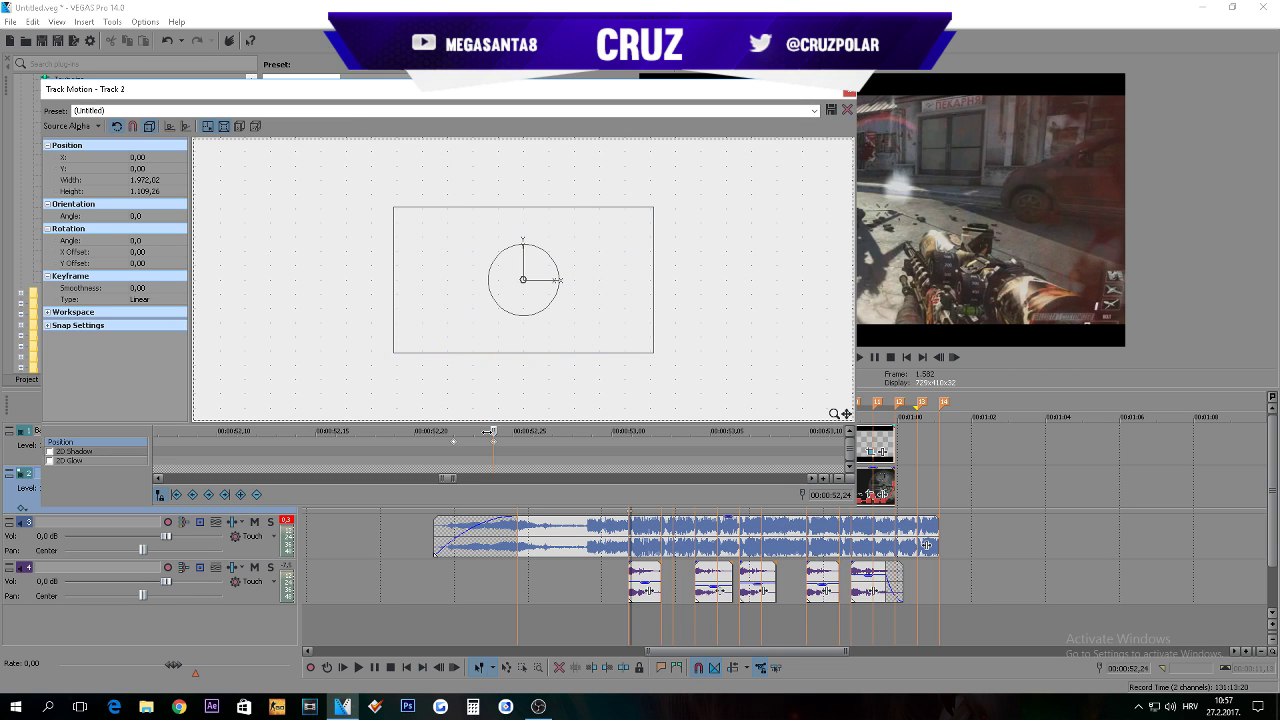
mouse_move(491, 431)
left_mouse_down()
mouse_move(453, 433)
mouse_move(493, 432)
left_mouse_up()
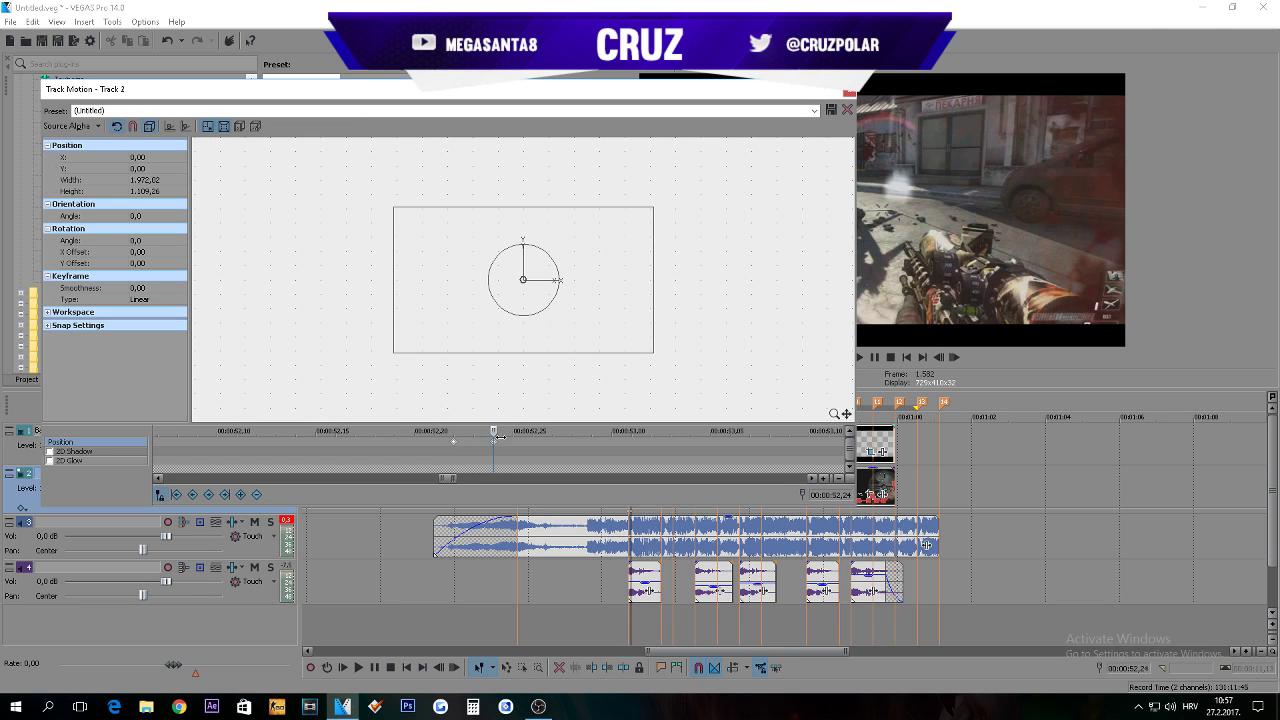
left_click(631, 336)
left_click_drag(651, 356, 655, 355)
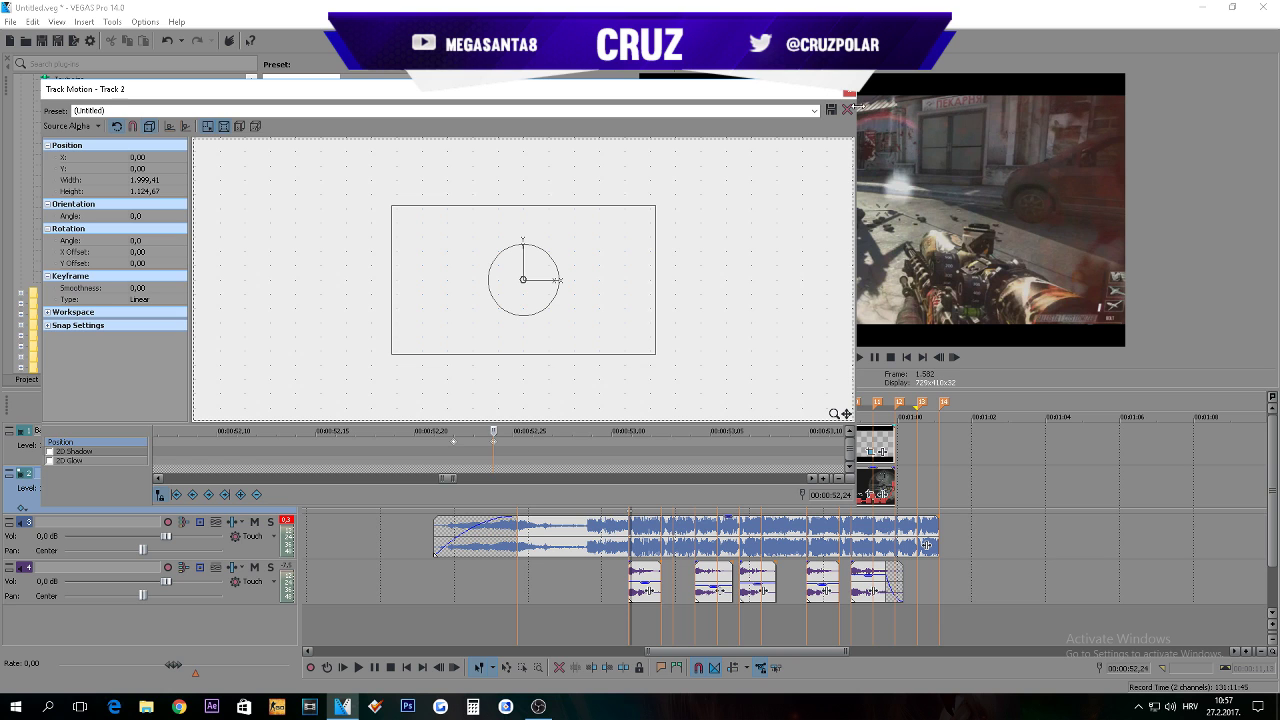
left_click(850, 93)
Step: Copy track 2's two Track Motion keyframes at marker 1 and paste them at marker 2, 00:00:53,19
left_click(666, 457)
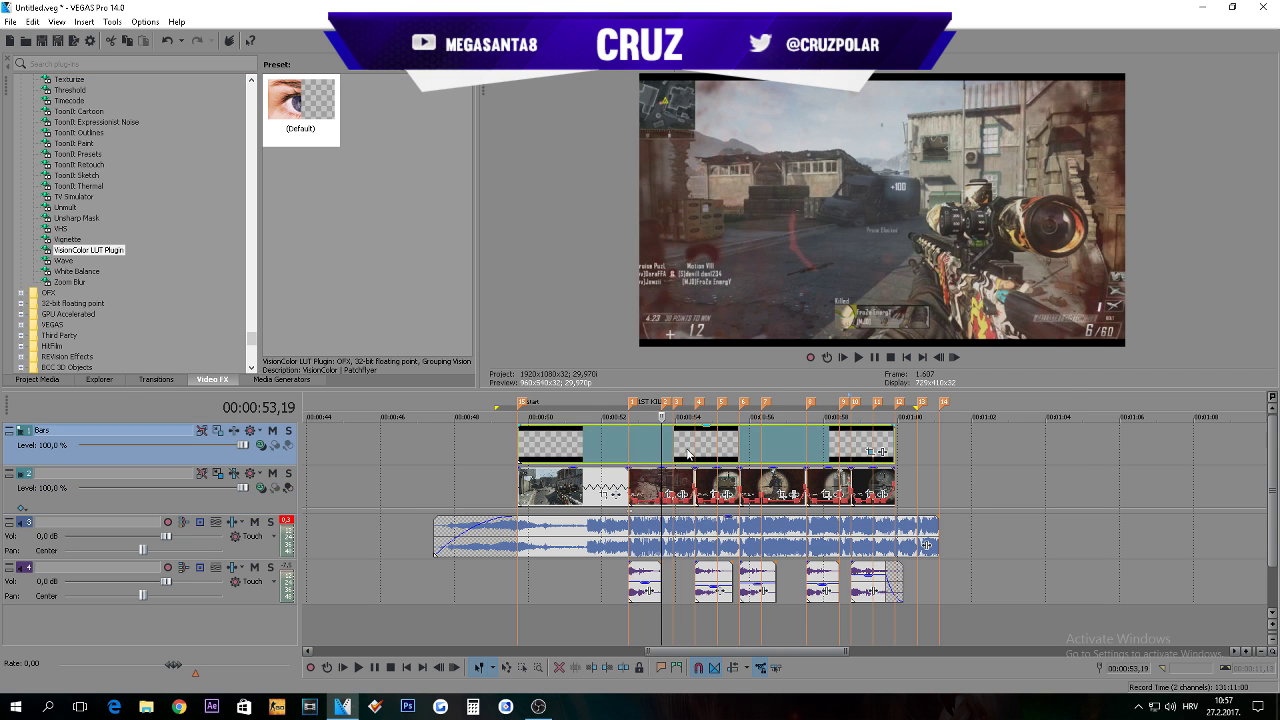
scroll(666, 457, "up", 5)
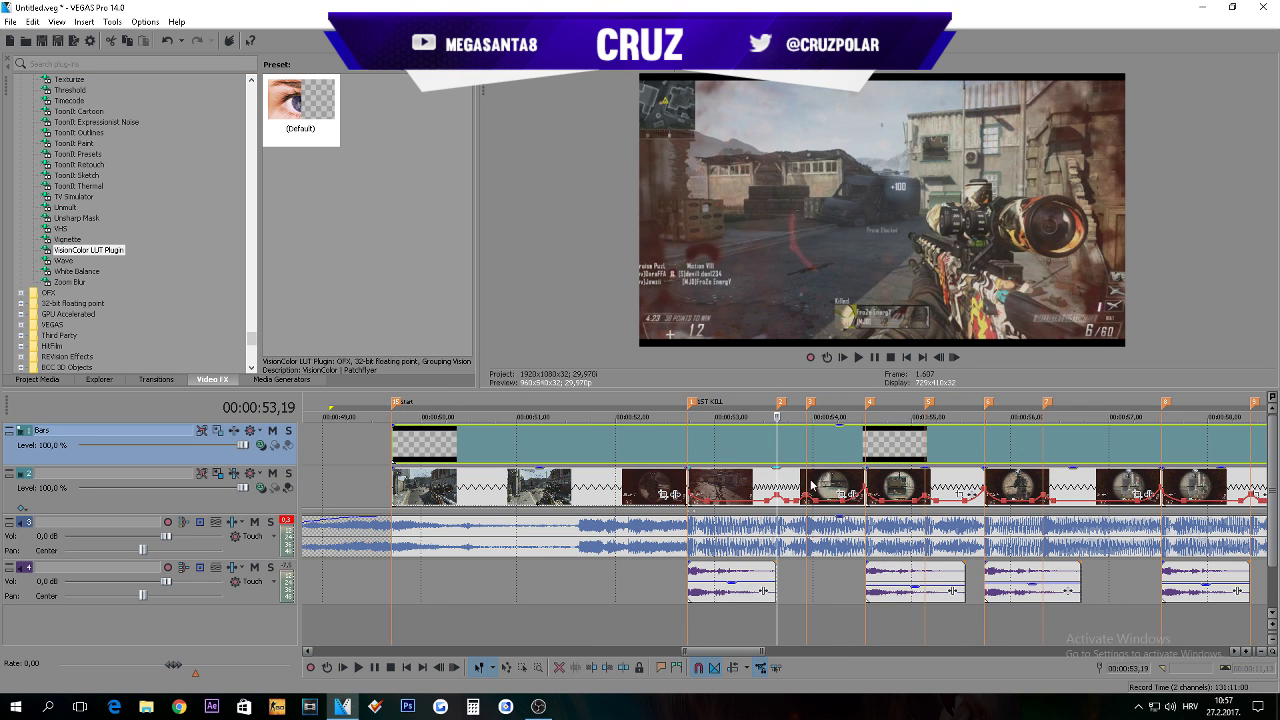
left_click(218, 476)
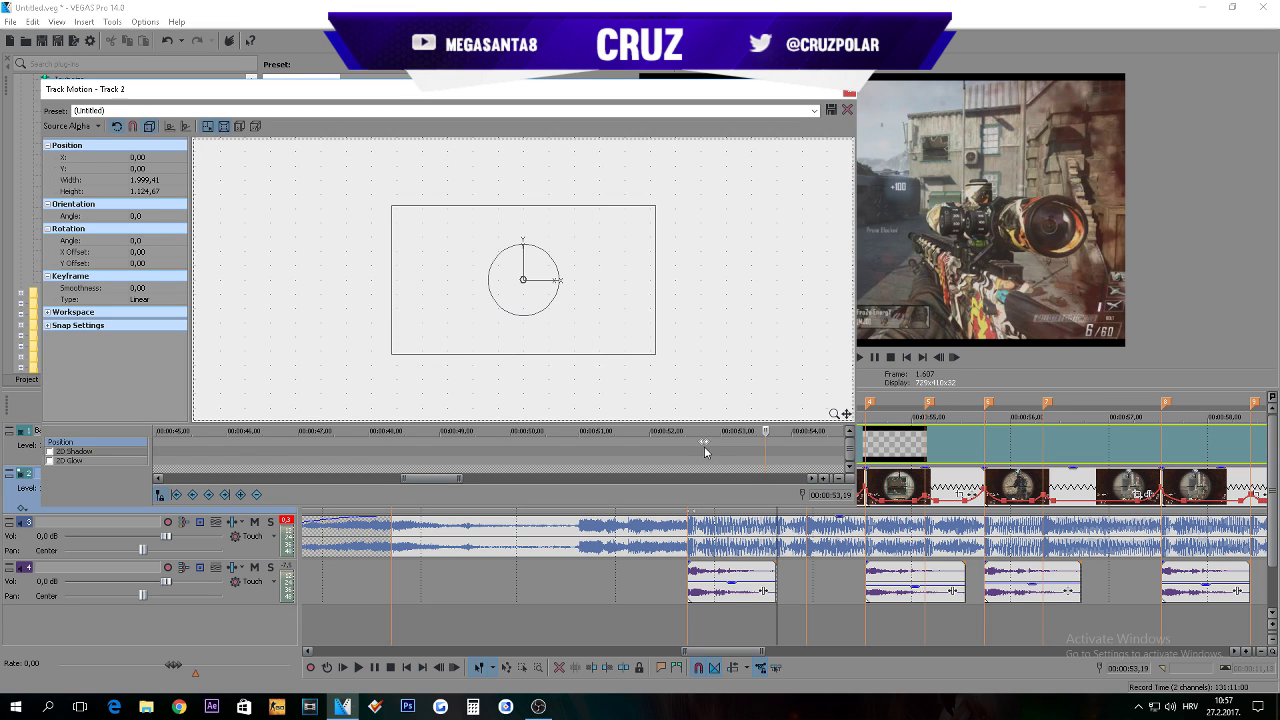
scroll(710, 451, "up", 2)
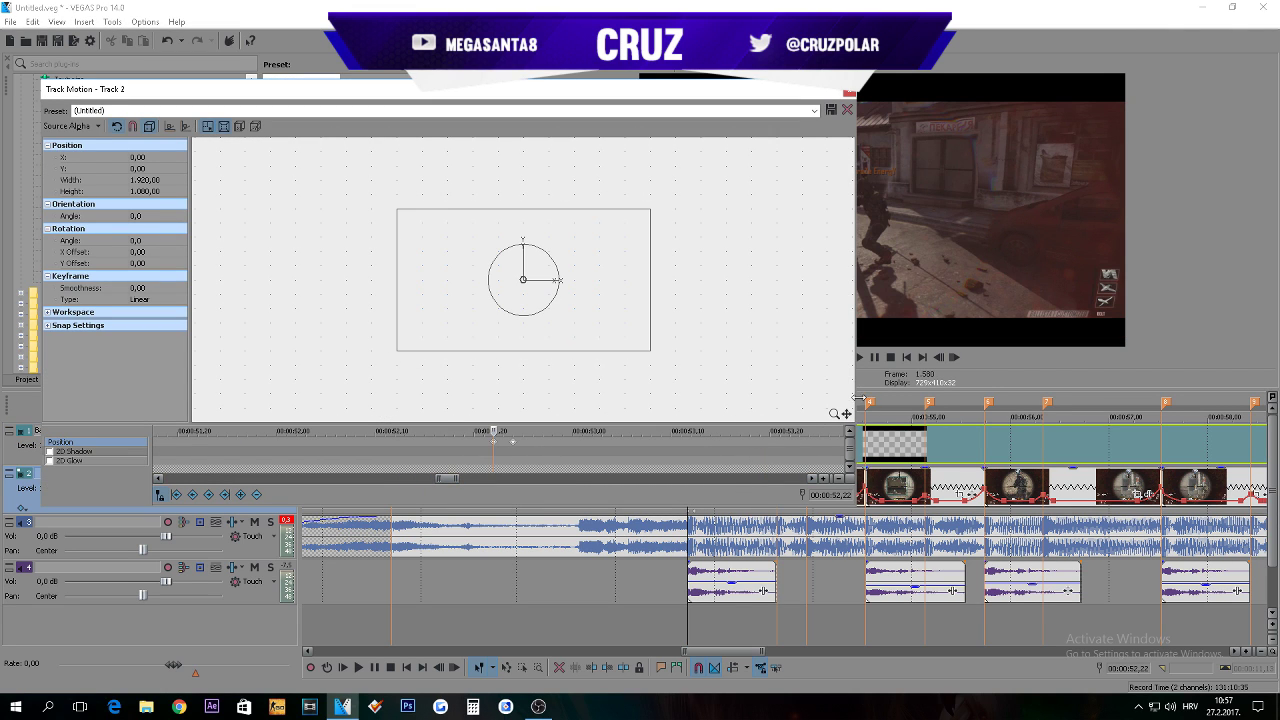
left_click_drag(858, 397, 682, 400)
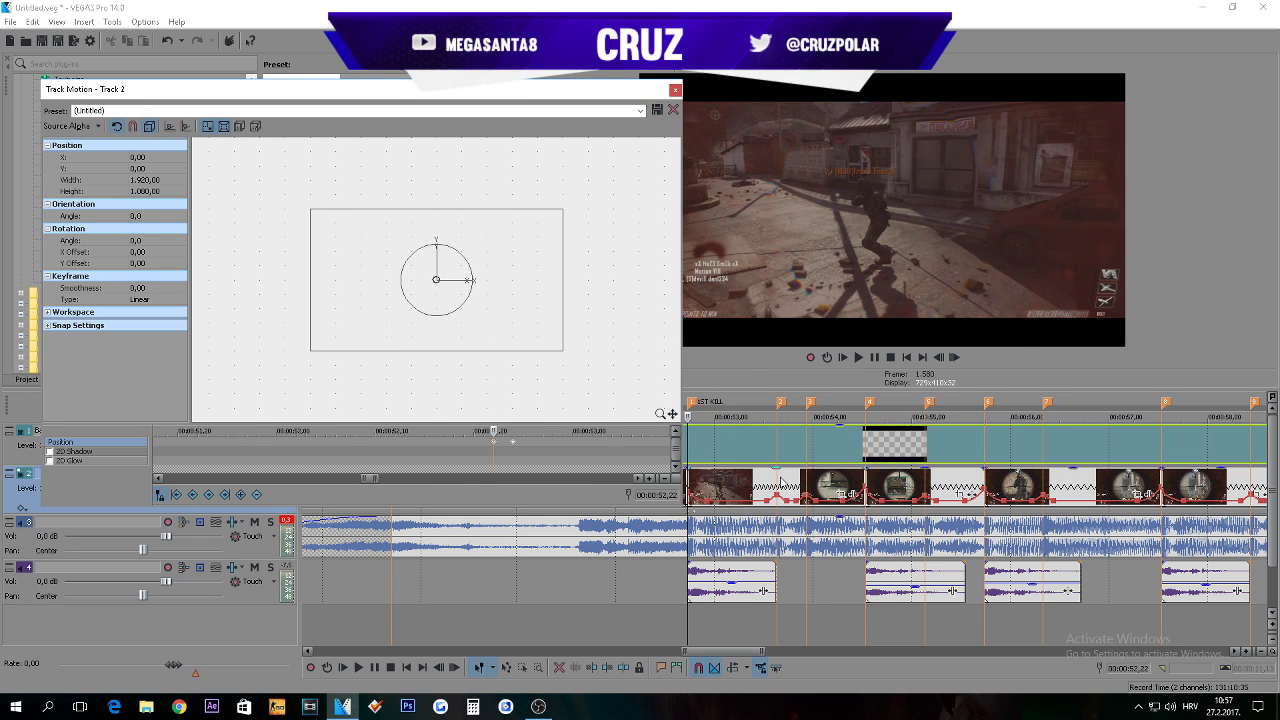
left_click(779, 484)
key("ctrl+v")
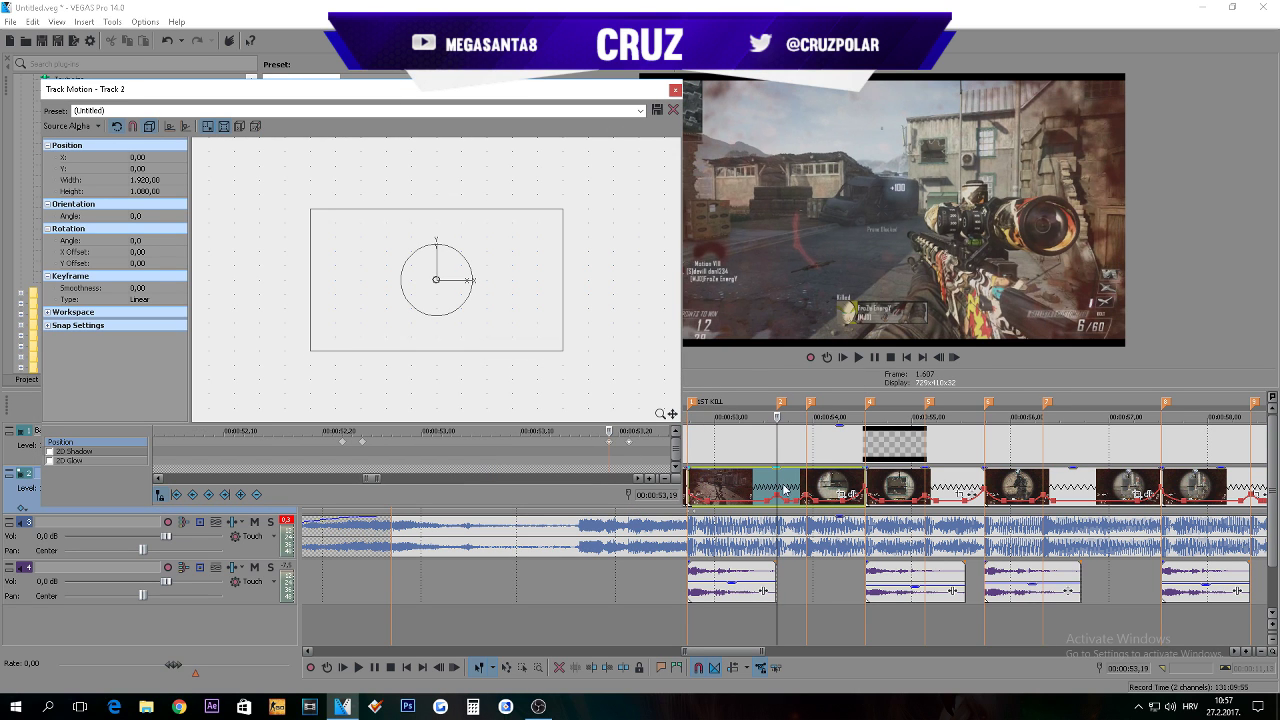
Step: Paste the copied zoom keyframe pair into track 2's motion at markers 3, 4 and 5
left_click(805, 488)
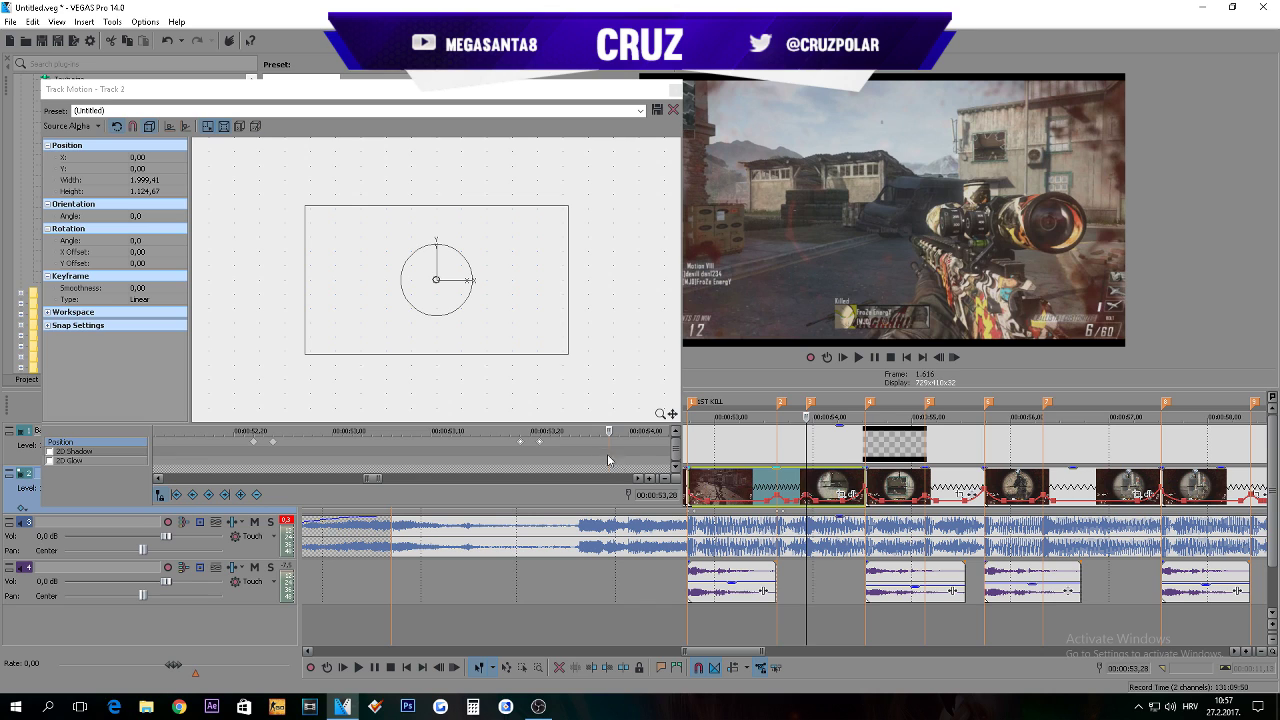
left_click(866, 480)
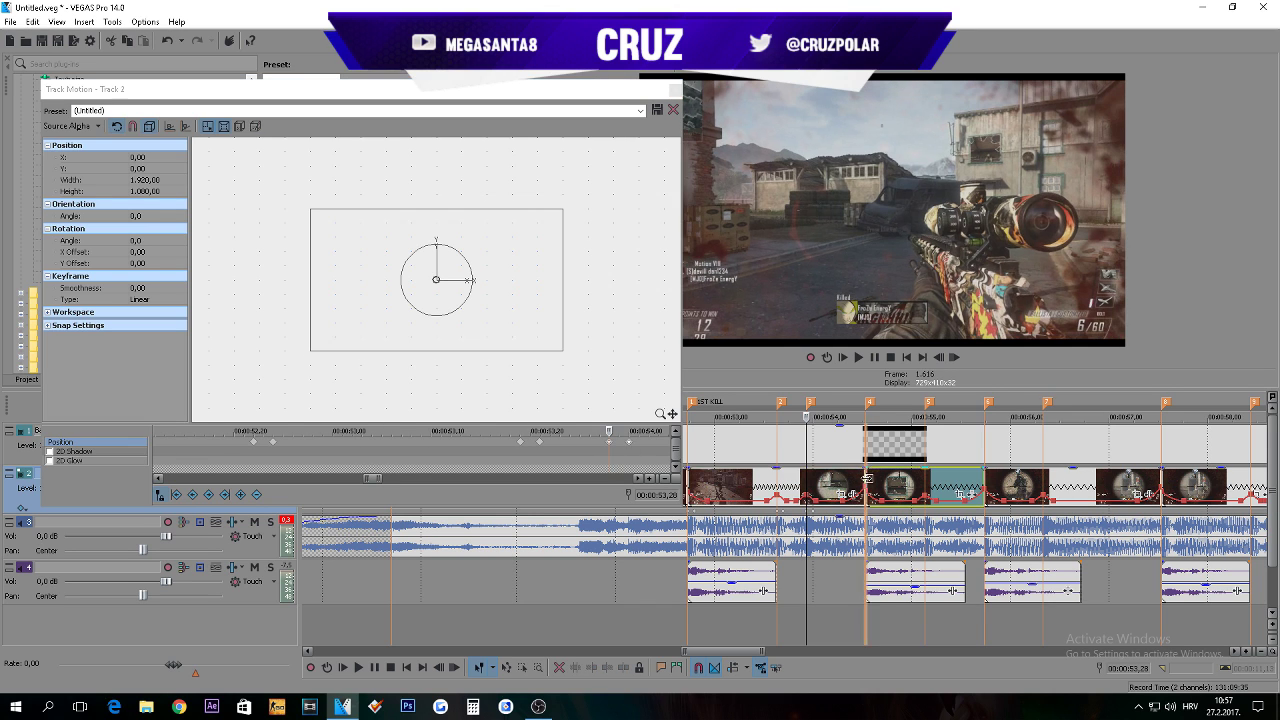
left_click(608, 442)
key("ctrl+v")
left_click(925, 485)
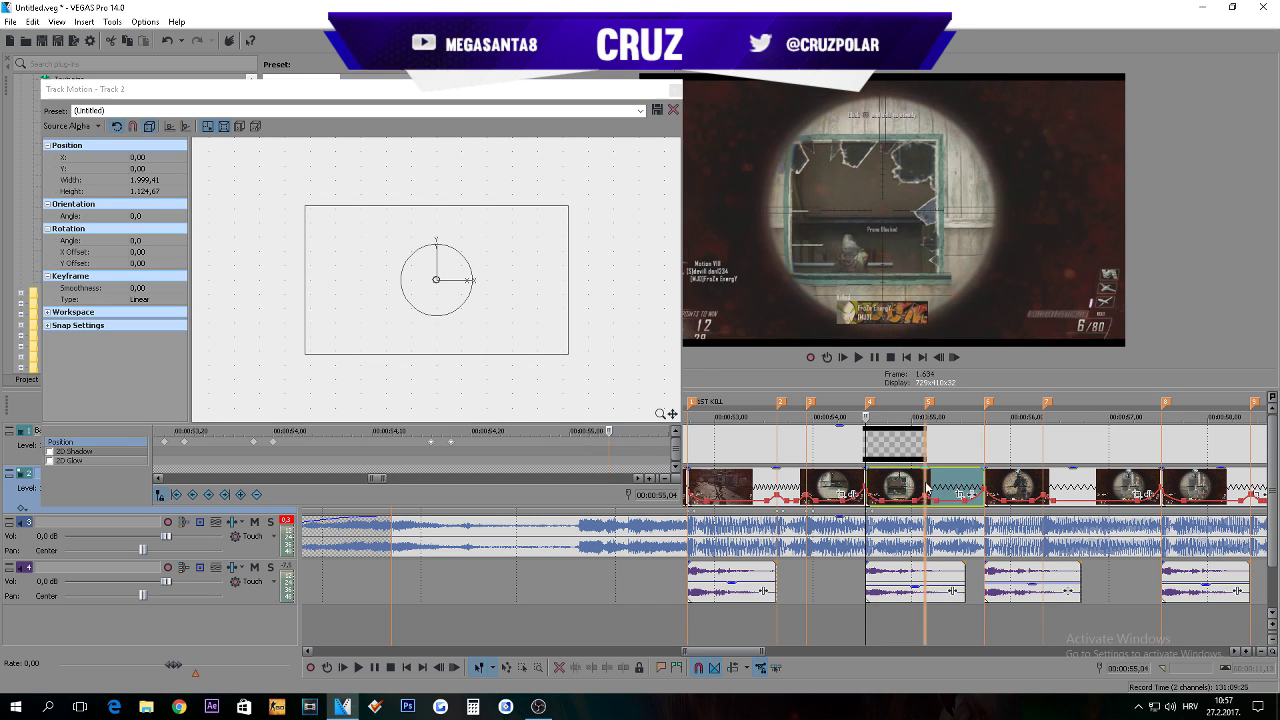
left_click(606, 442)
key("ctrl+v")
Step: Paste the same zoom keyframe pair into track 2's motion at markers 6, 7 and 8
left_click(985, 486)
key("ctrl+v")
left_click(1043, 486)
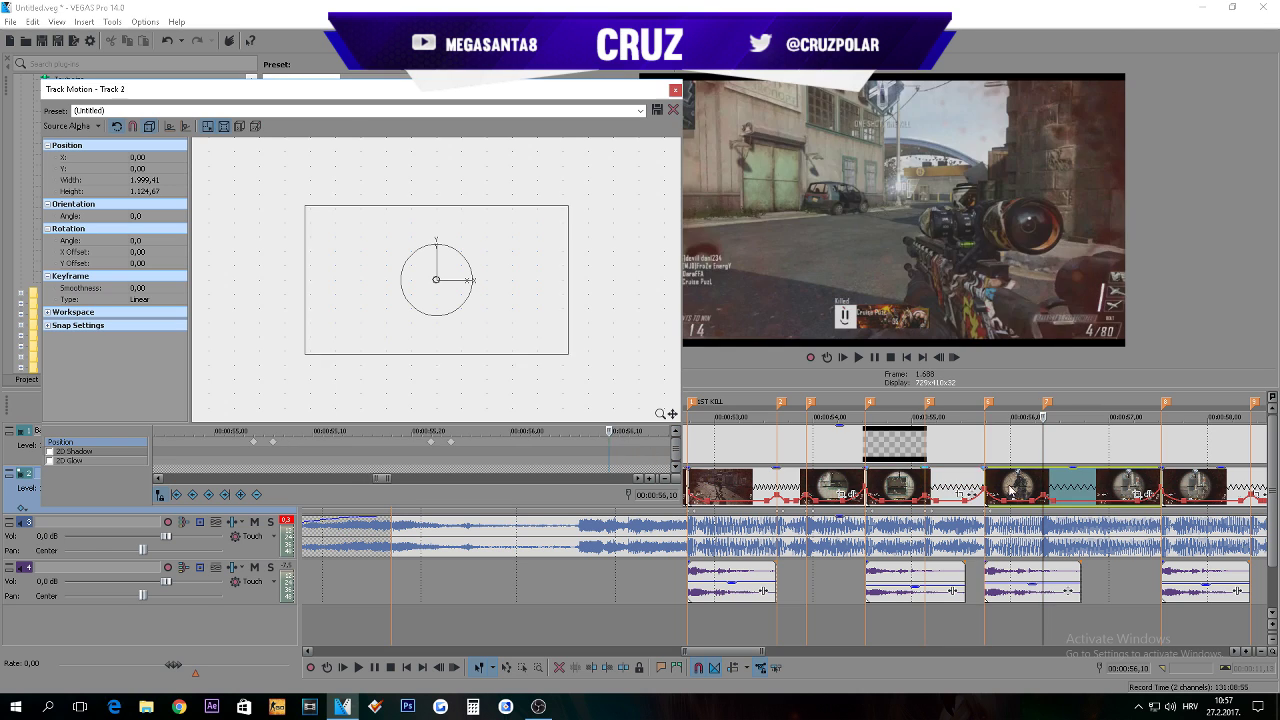
key("ctrl+v")
left_click(1162, 486)
key("ctrl+v")
Step: Continue pasting the zoom keyframe pair into track 2's motion at markers 9 through 12
scroll(900, 486, "down", 2)
left_click(821, 486)
key("ctrl+Right")
key("ctrl+Right")
key("ctrl+Right")
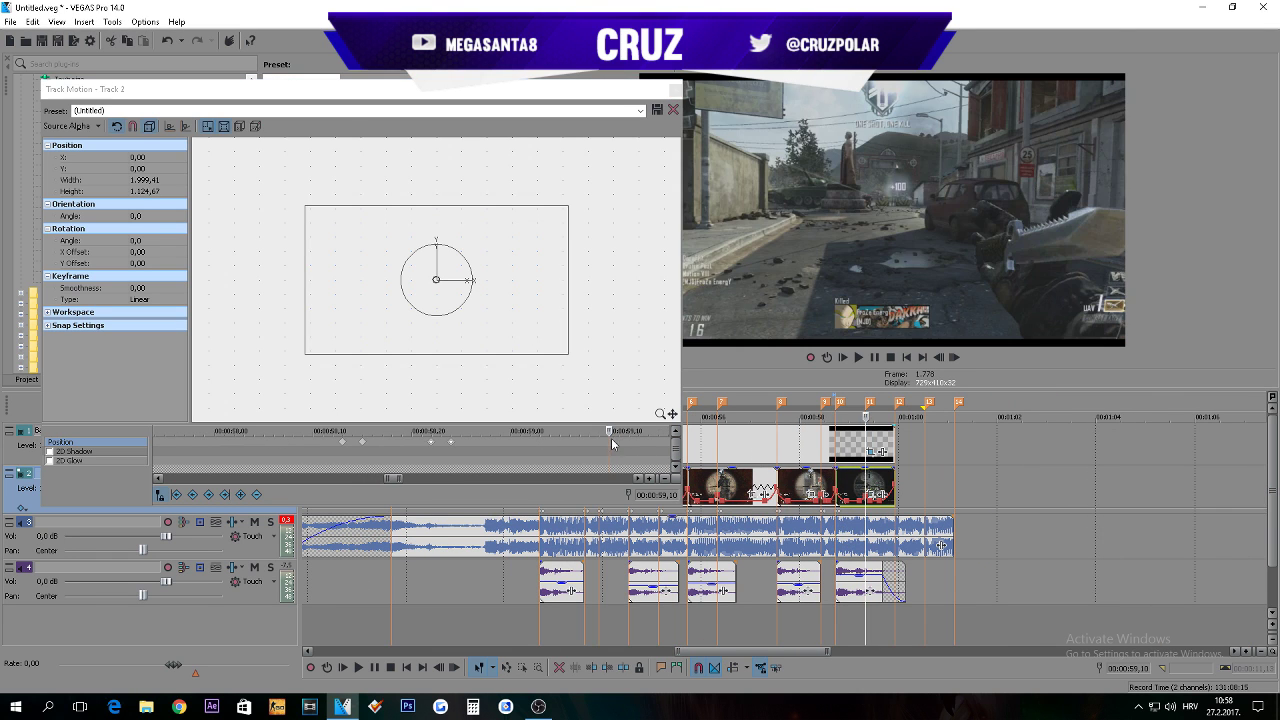
Step: Check the keyframes around the last clip's end, delete the one at 00:01:00,00 and close Track Motion
key("Left")
key("Left")
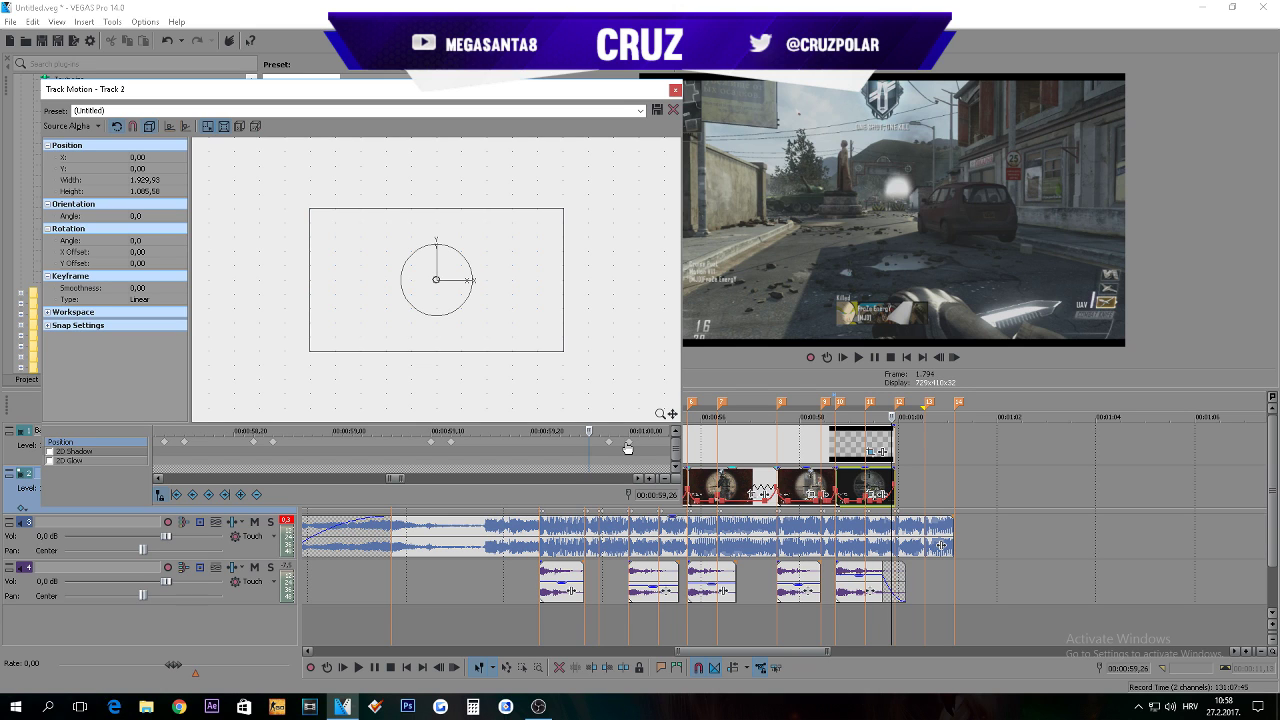
scroll(920, 489, "up", 3)
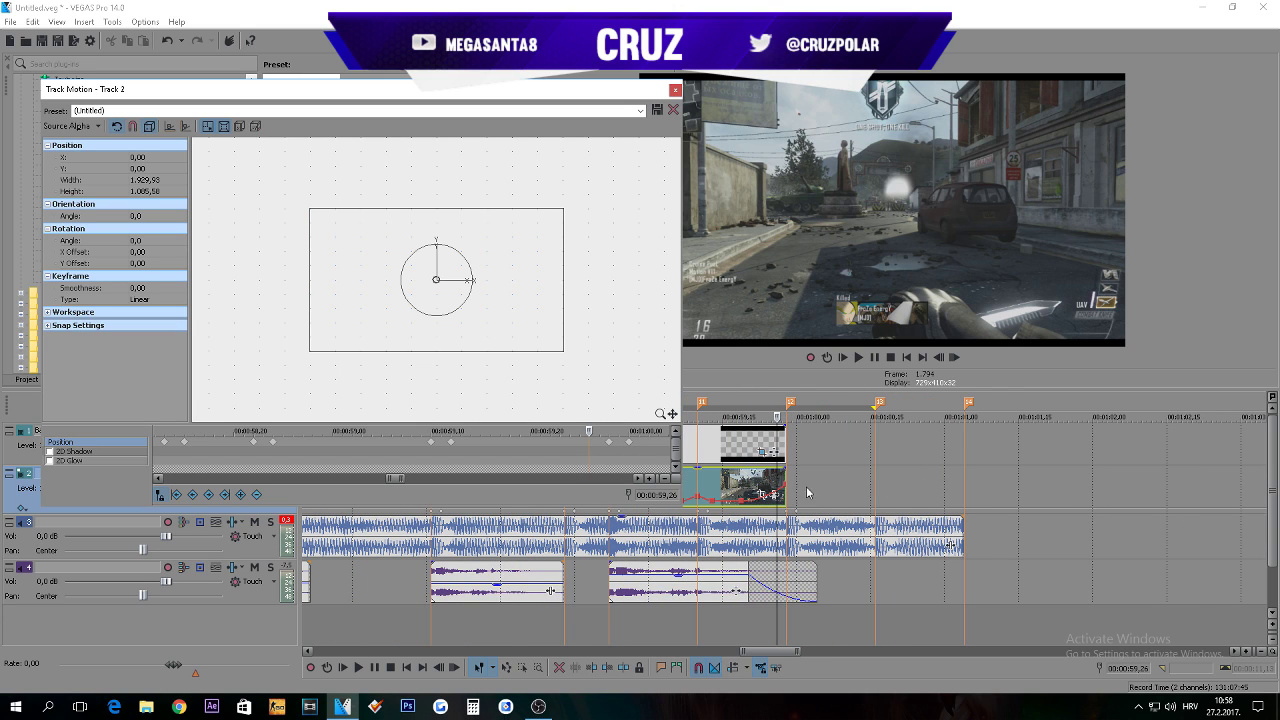
left_click(609, 449)
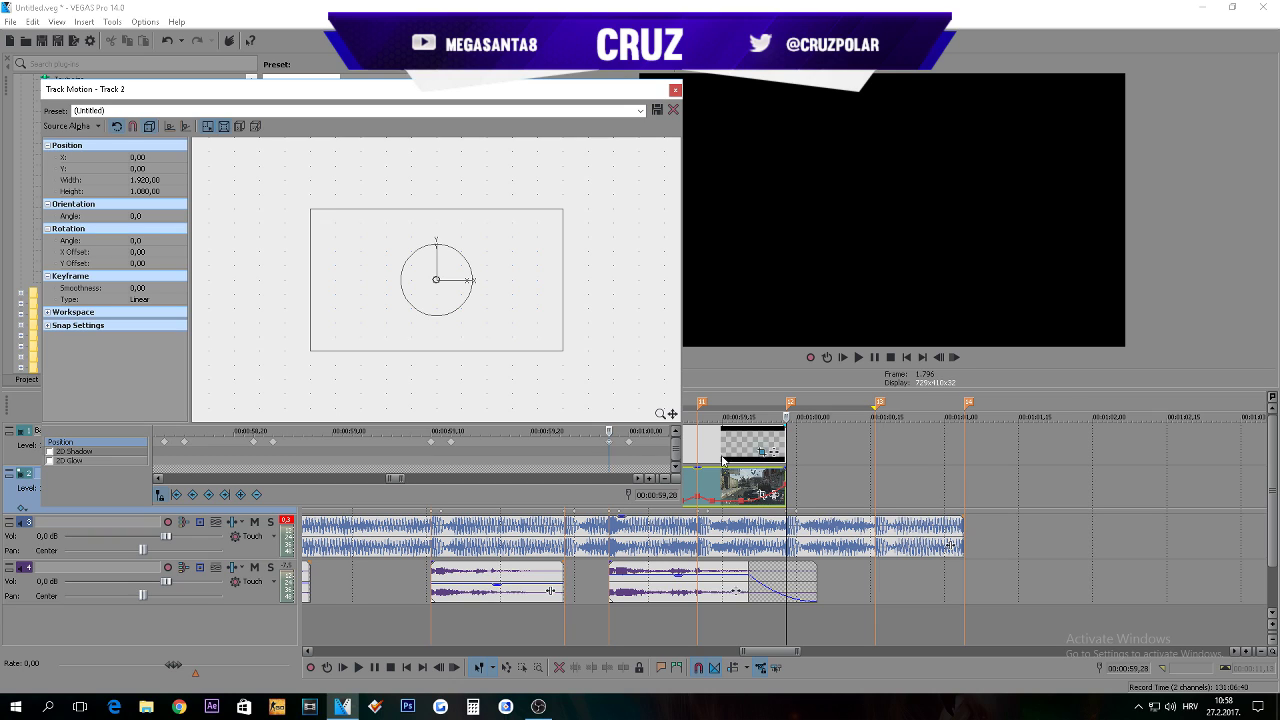
left_click(633, 449)
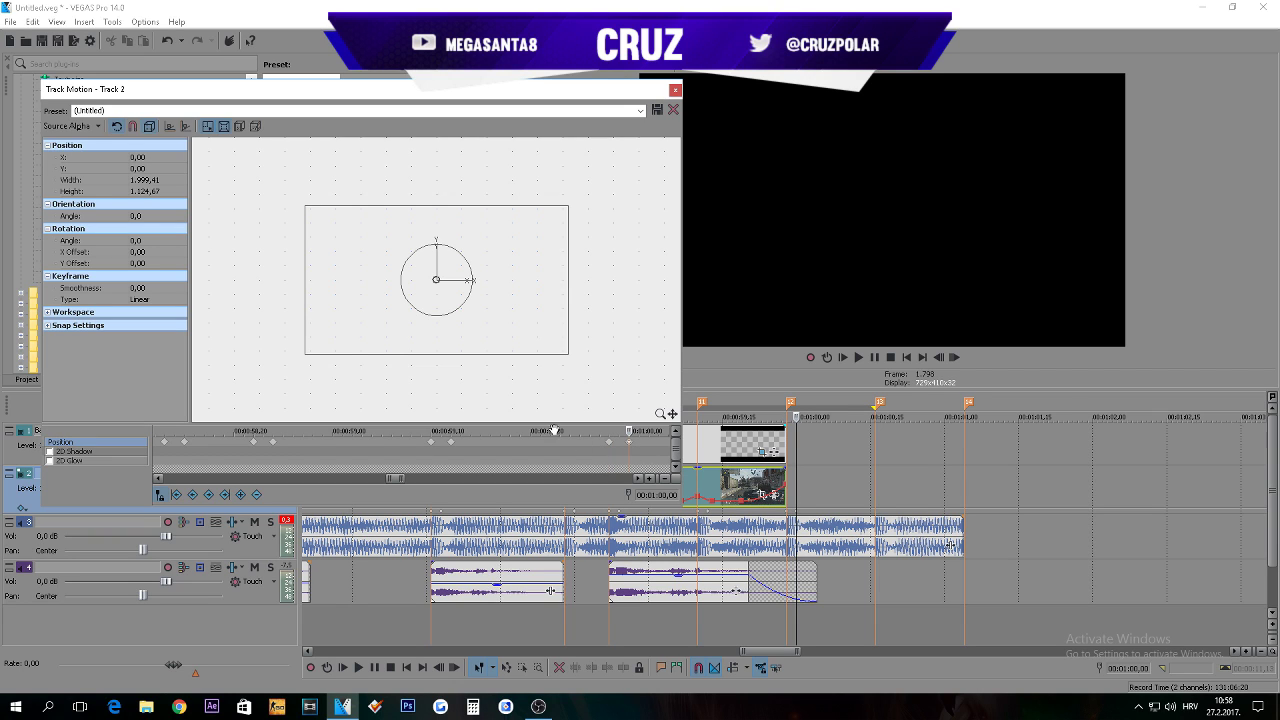
key("Delete")
left_click(675, 90)
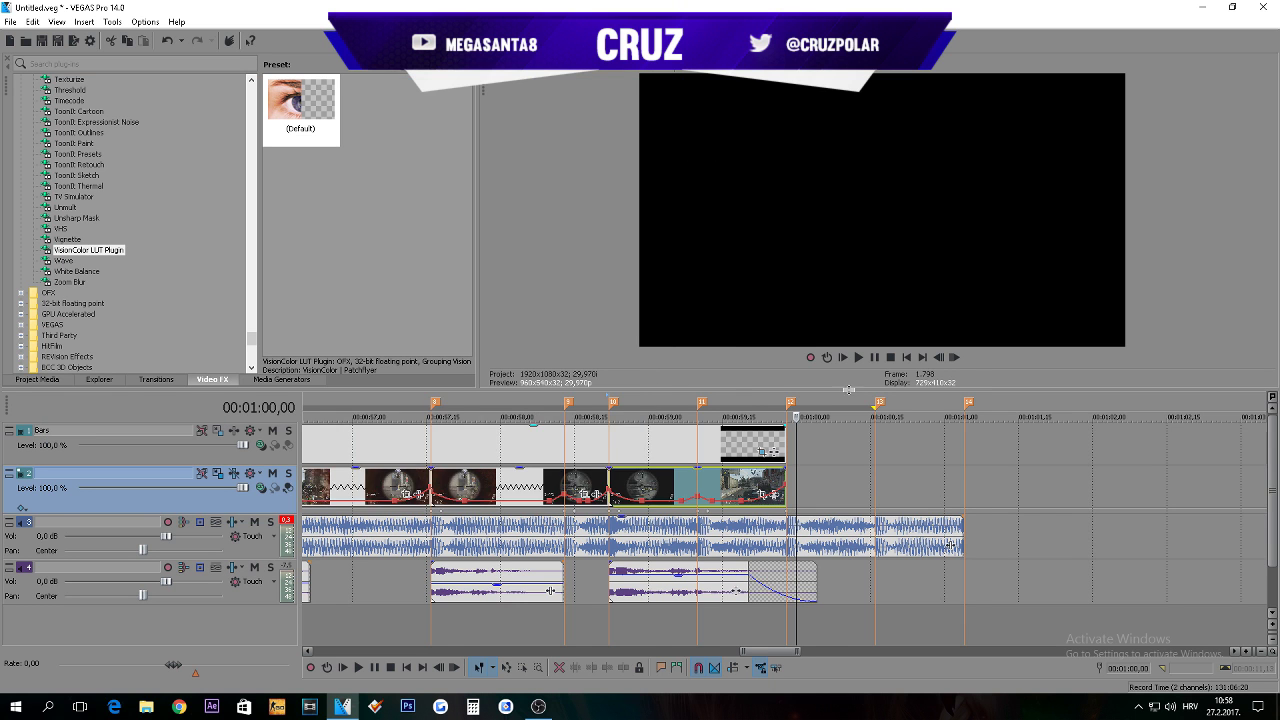
Step: Preview the edit over a loop region from 00:00:49,21 to 00:01:00,16 to check the zoom pulses
scroll(409, 440, "down", 5)
mouse_move(409, 396)
left_mouse_down()
mouse_move(826, 406)
mouse_move(794, 410)
left_mouse_up()
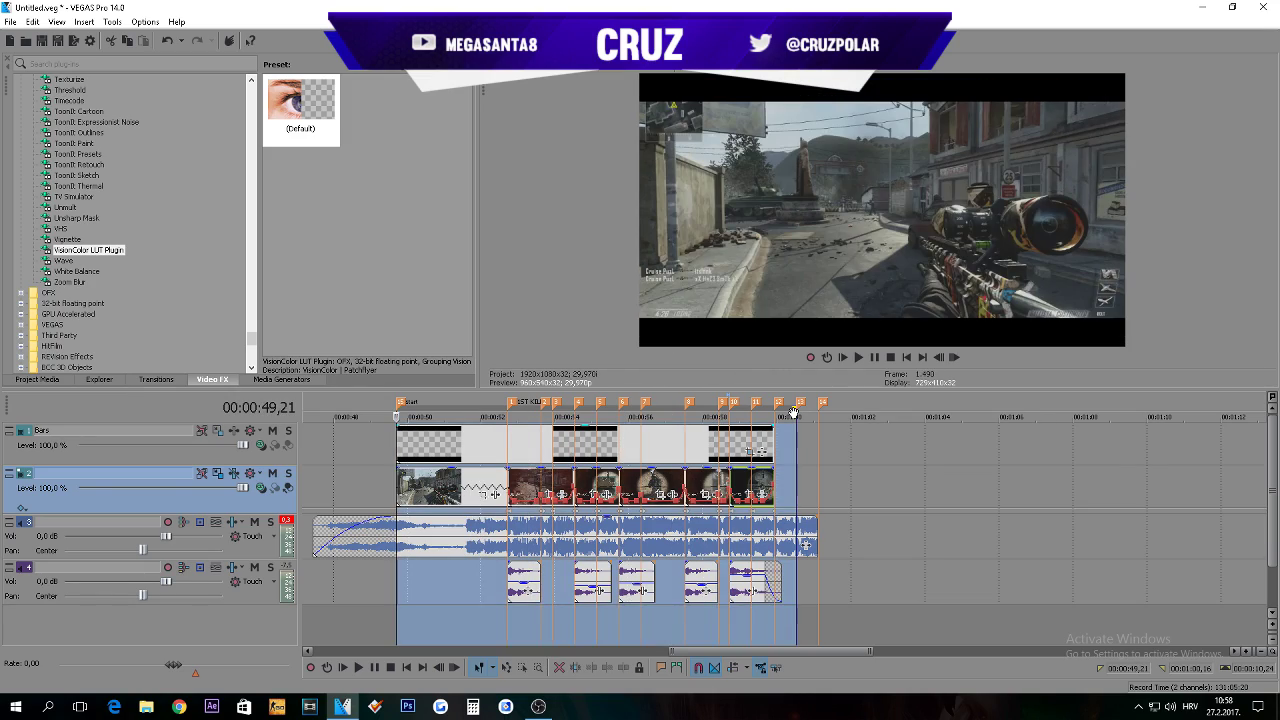
key("space")
key("space")
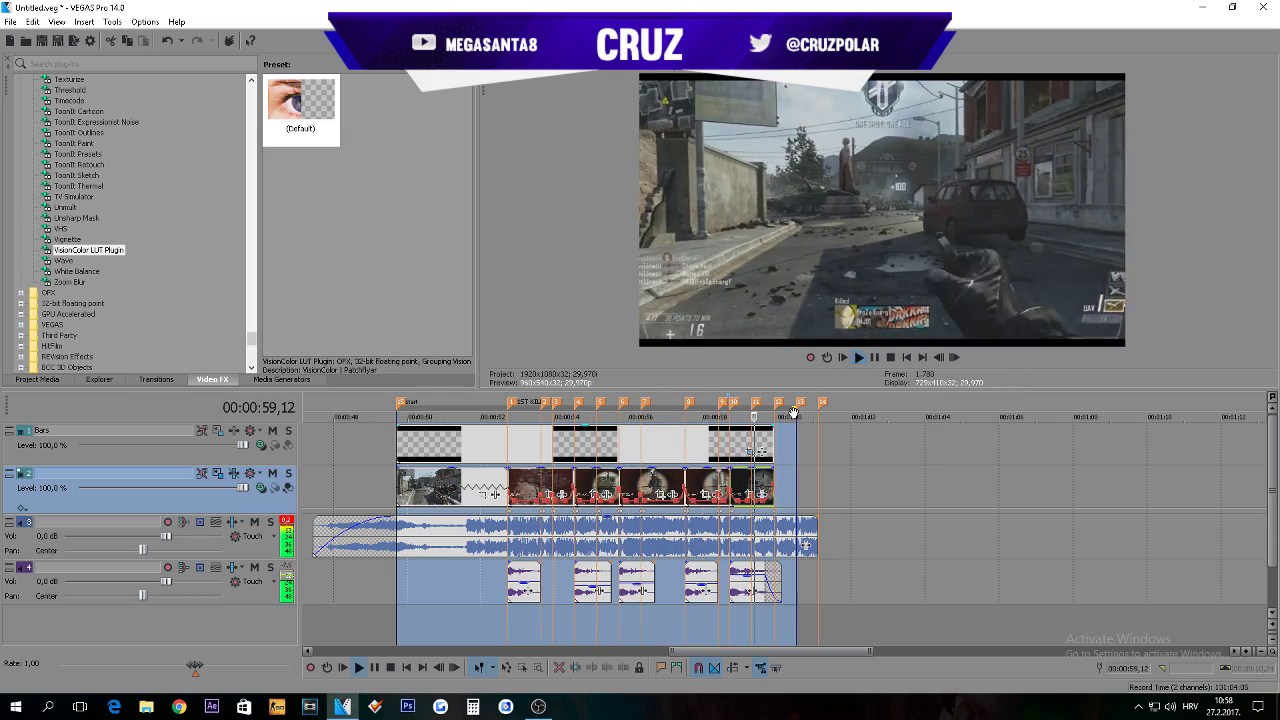
key("space")
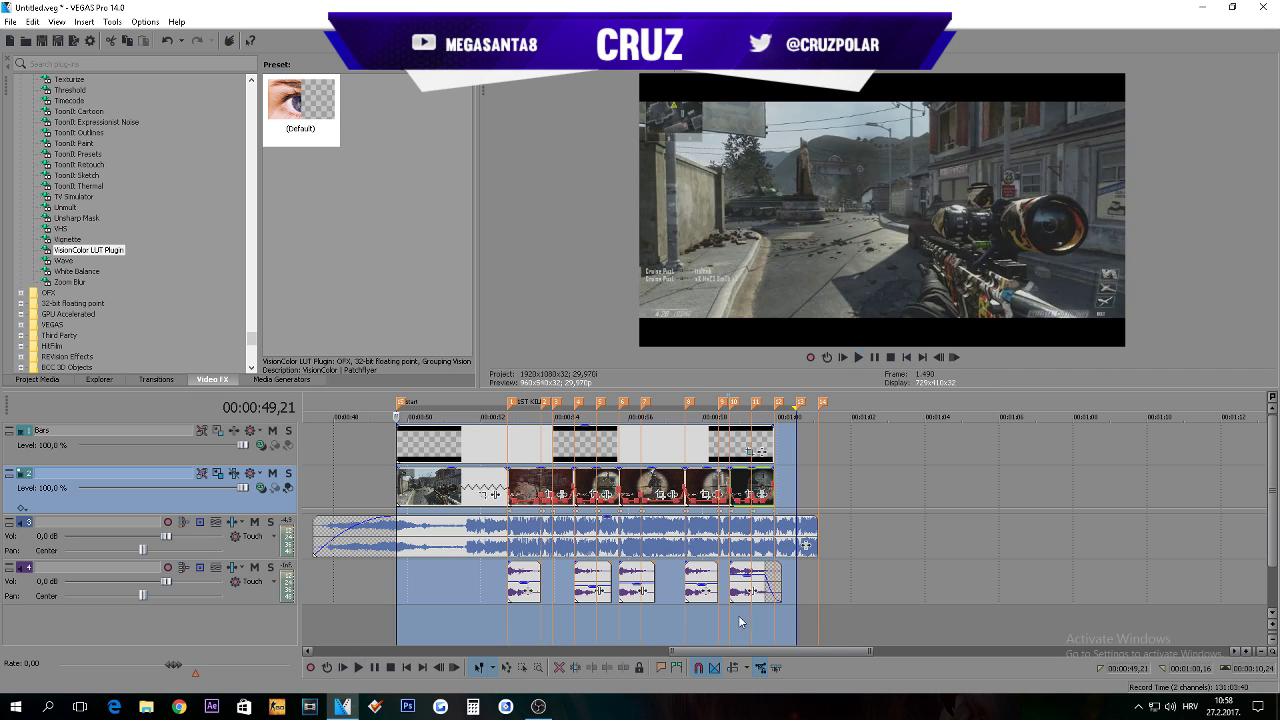
Step: Examine individual frames at marker 11, in the intro clip, after marker 1 and after marker 5
left_click(751, 622)
scroll(951, 626, "up", 3)
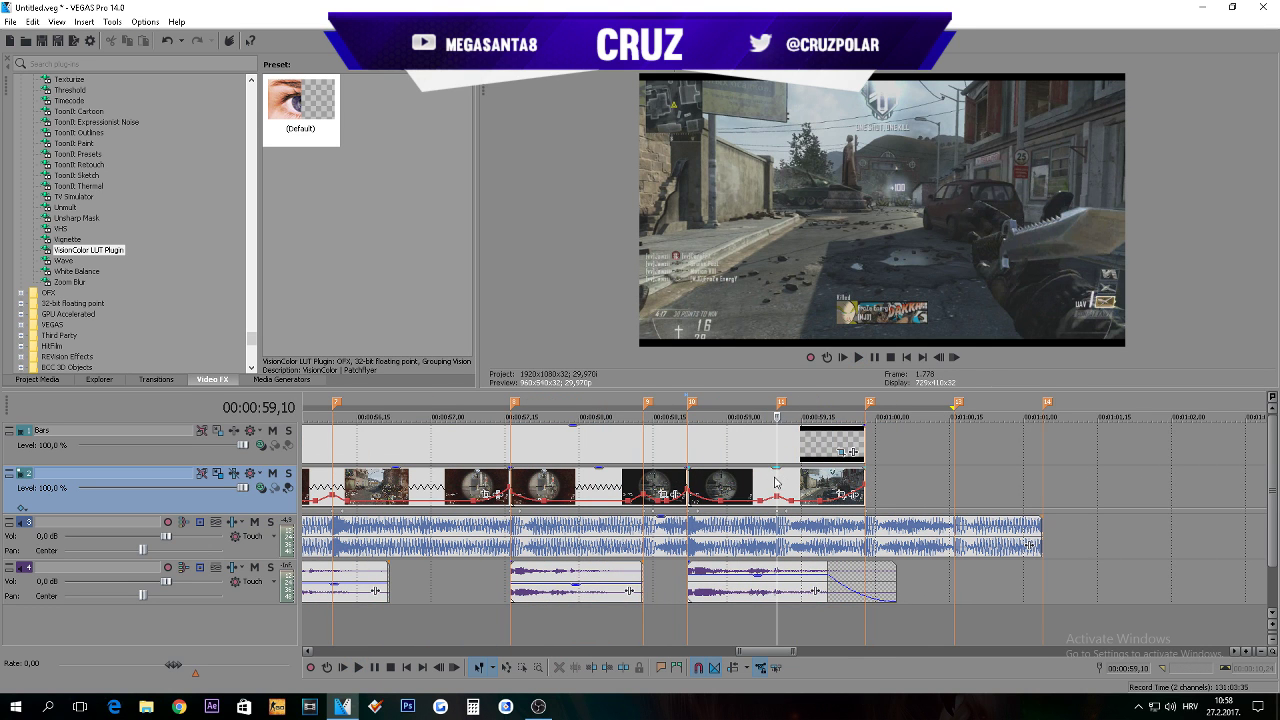
scroll(832, 581, "down", 3)
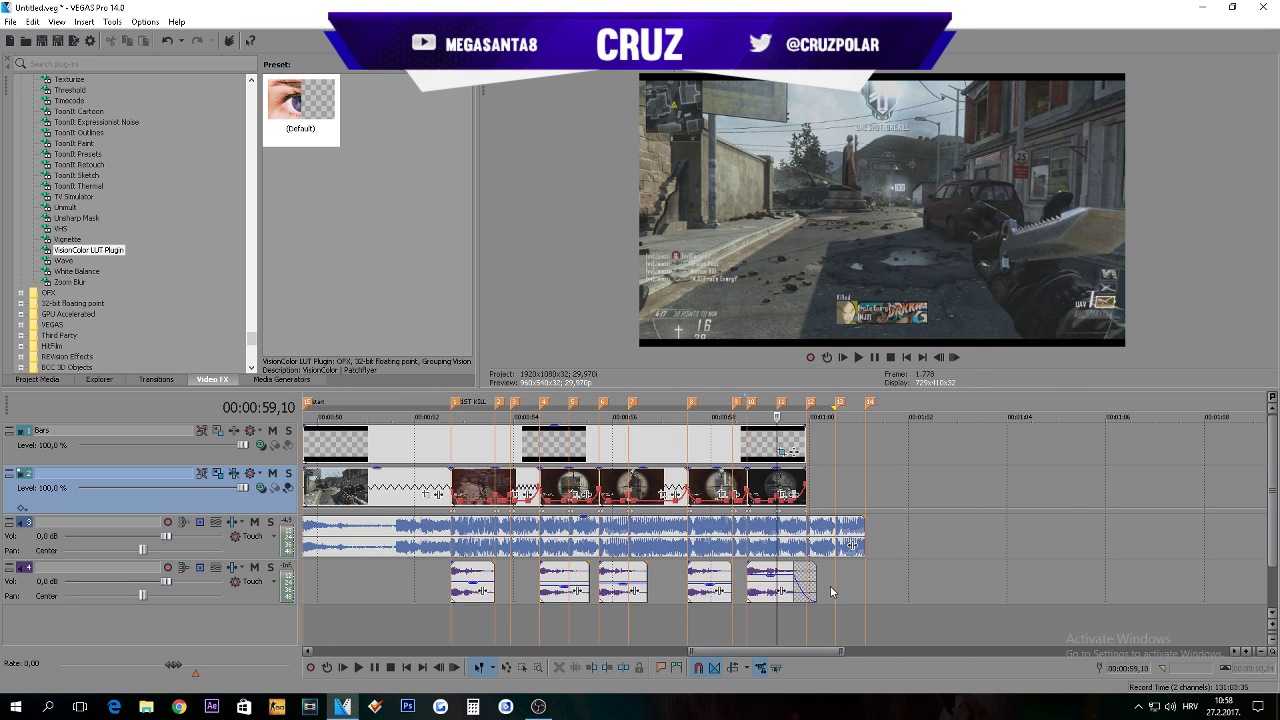
left_click(749, 624)
scroll(800, 618, "down", 2)
scroll(808, 615, "up", 2)
scroll(808, 615, "down", 2)
left_click(605, 490)
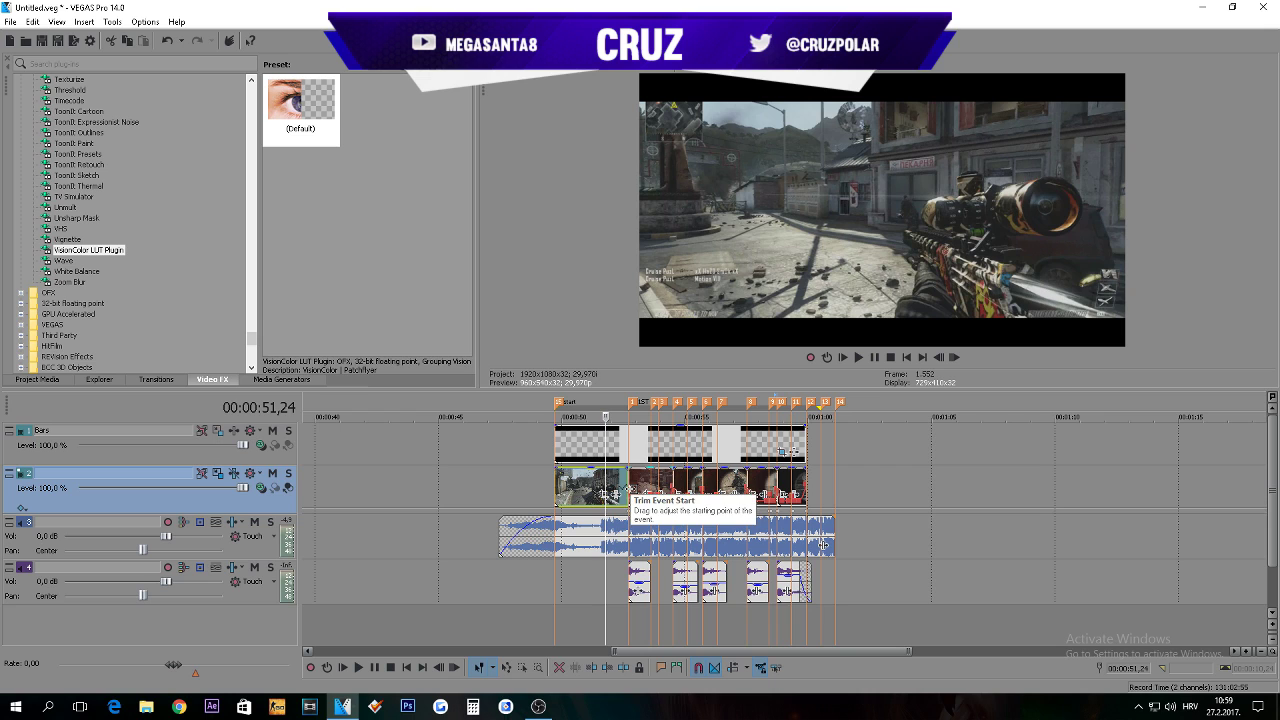
left_click(640, 490)
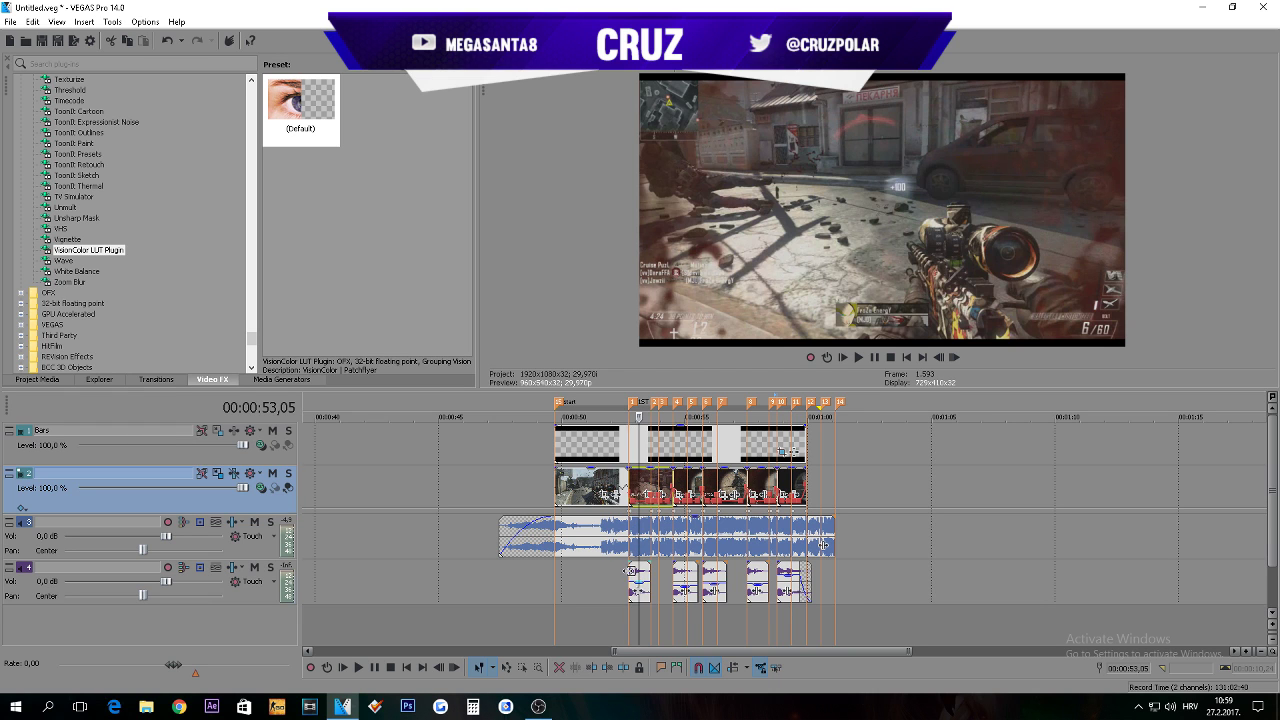
left_click(629, 572)
left_click(640, 483)
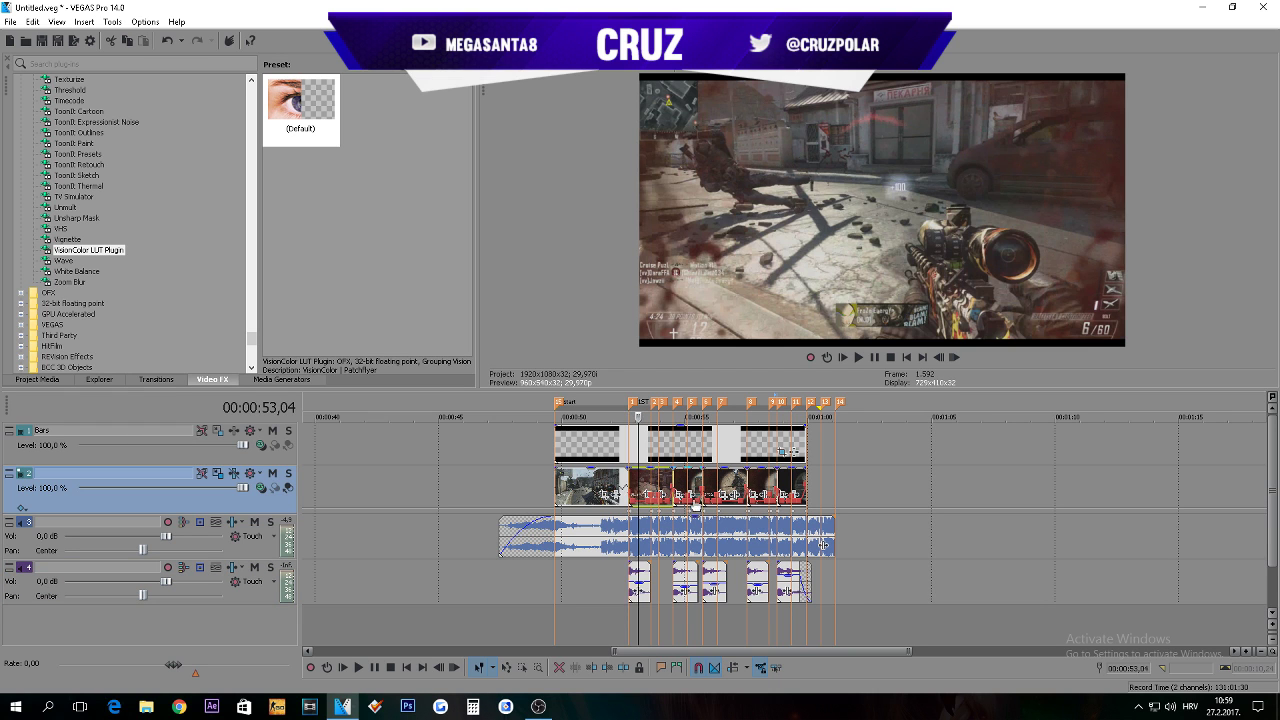
left_click(699, 485)
scroll(699, 485, "up", 4)
scroll(699, 485, "up", 2)
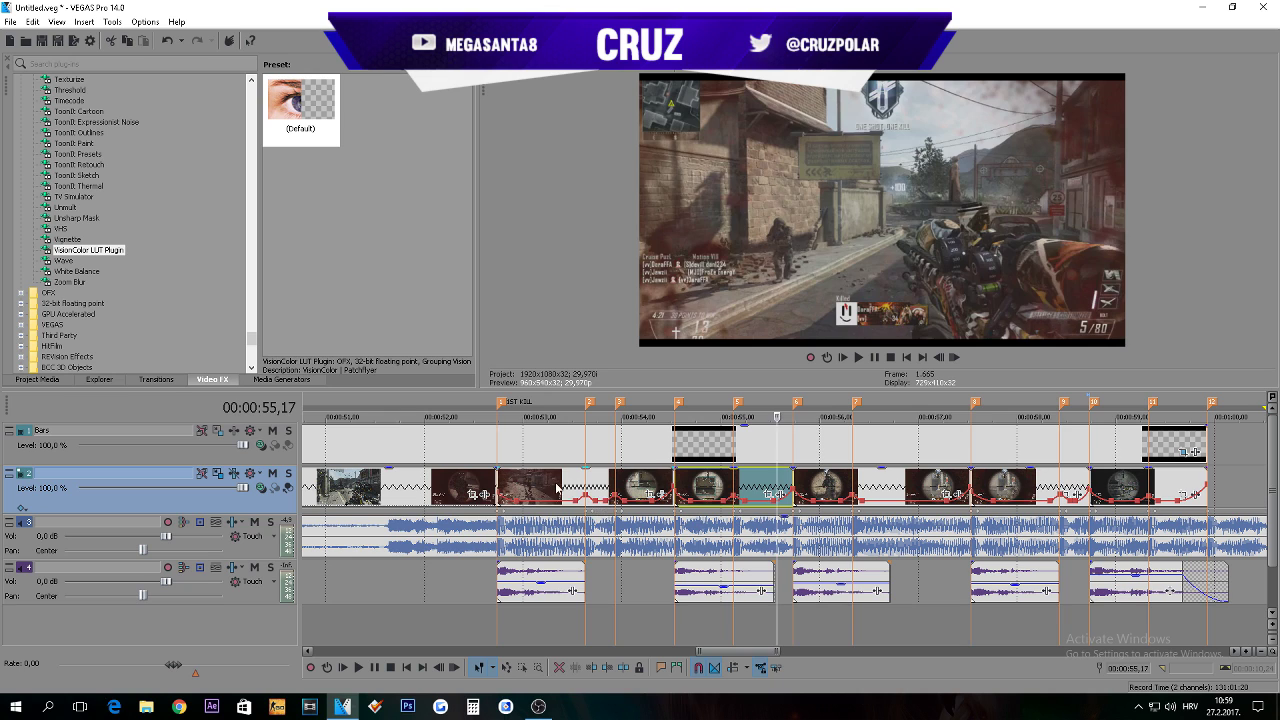
left_click(557, 488)
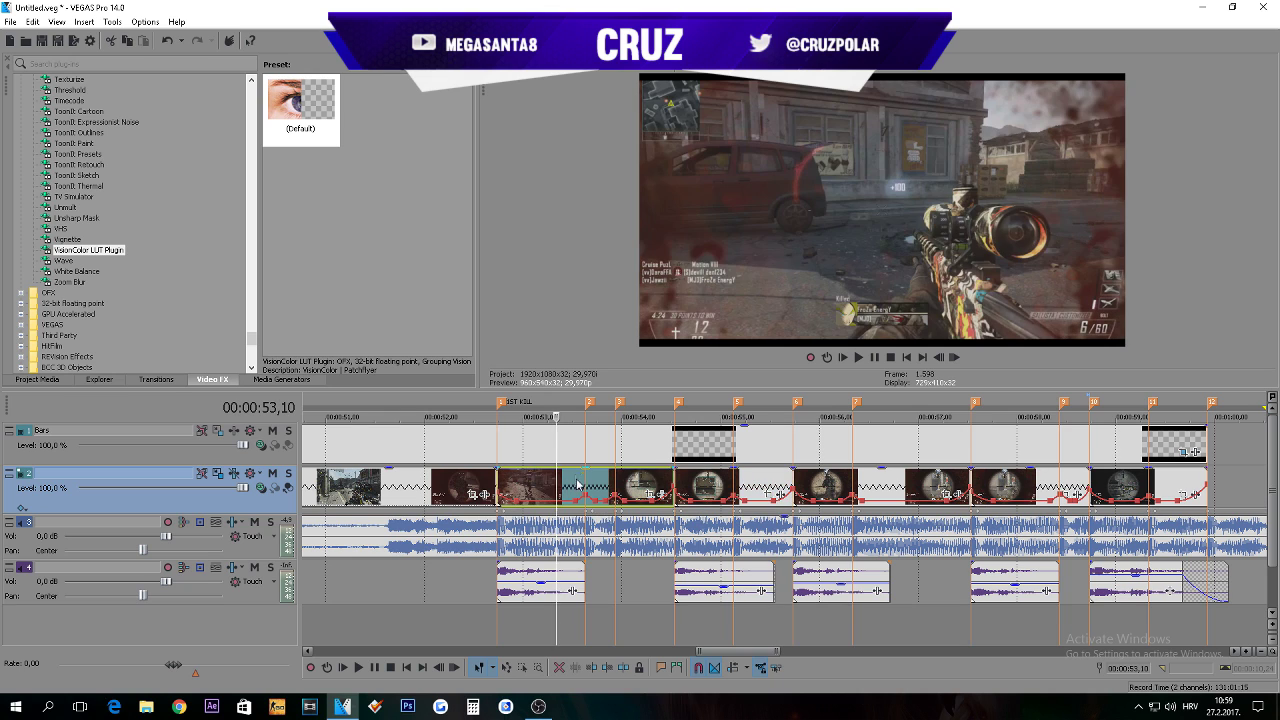
Step: Enable Magic Bullet Looks in track 2's video track FX and close the effects window
left_click(233, 476)
left_click(104, 82)
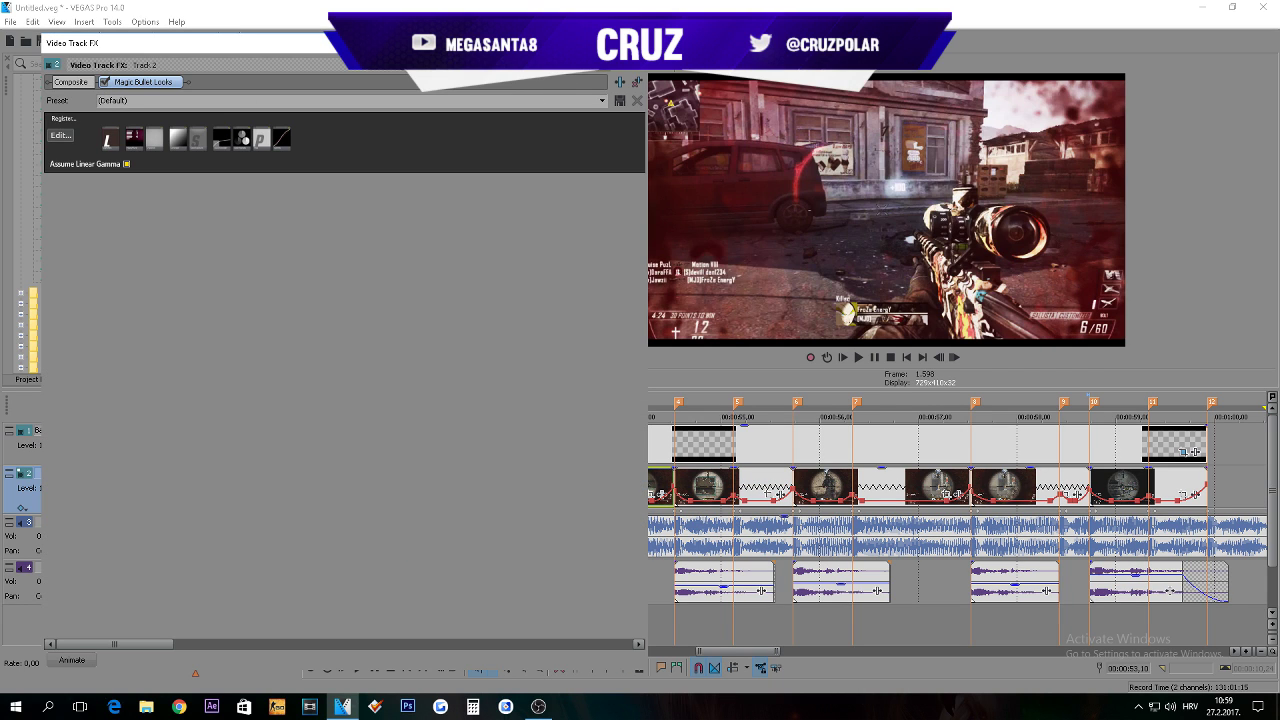
left_click(630, 43)
Step: Set a loop region over the whole music clip from 00:00:47,13 to 00:01:01,04 and preview the edit with colour grading
scroll(628, 448, "down", 4)
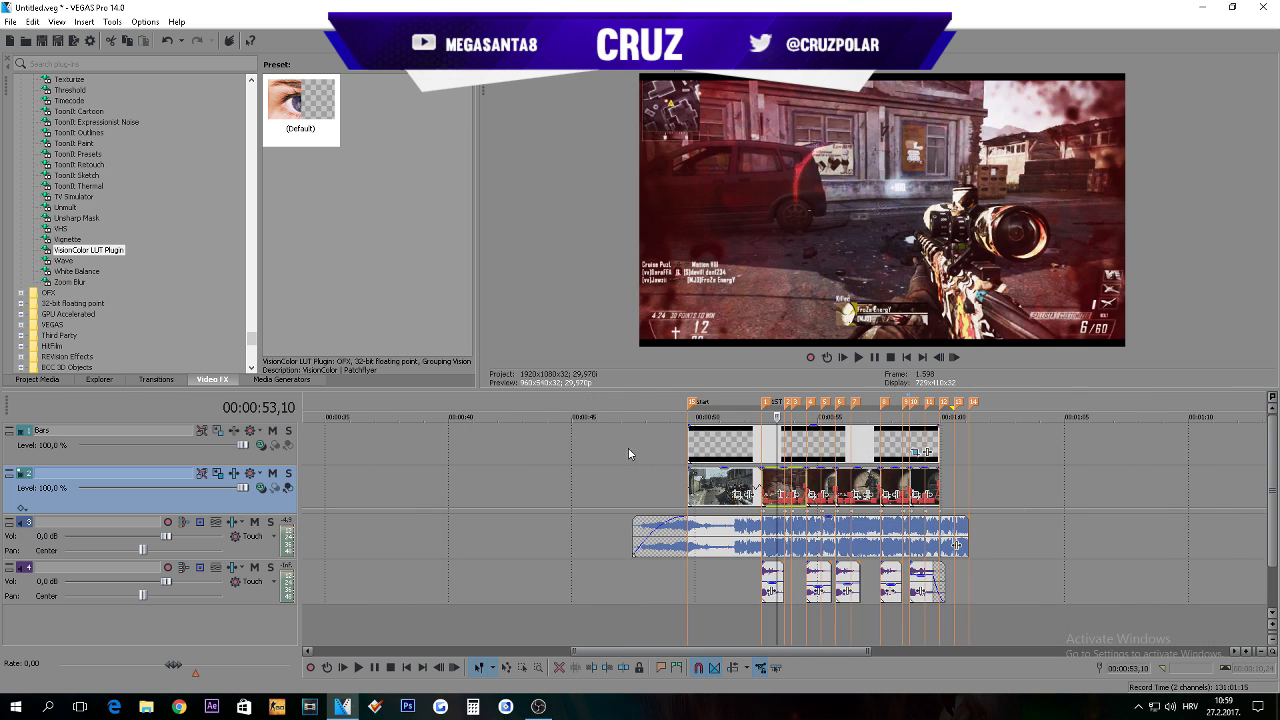
left_click_drag(632, 411, 968, 410)
key("space")
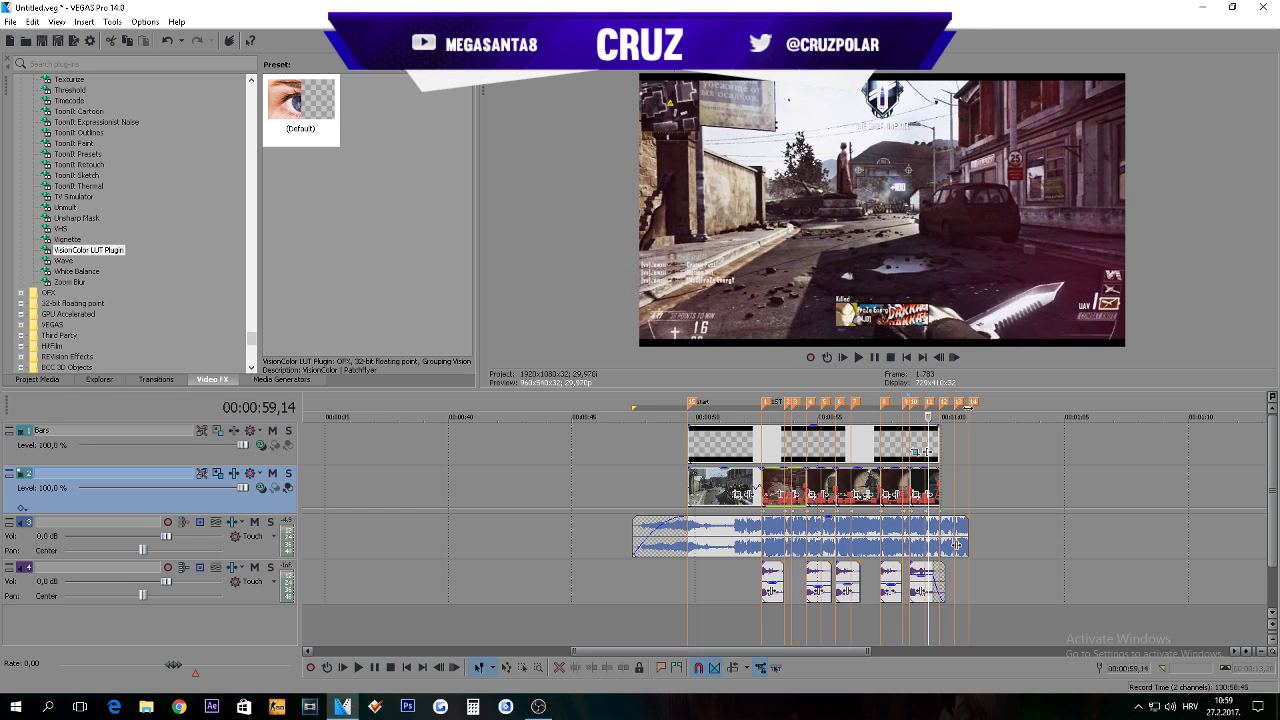
key("space")
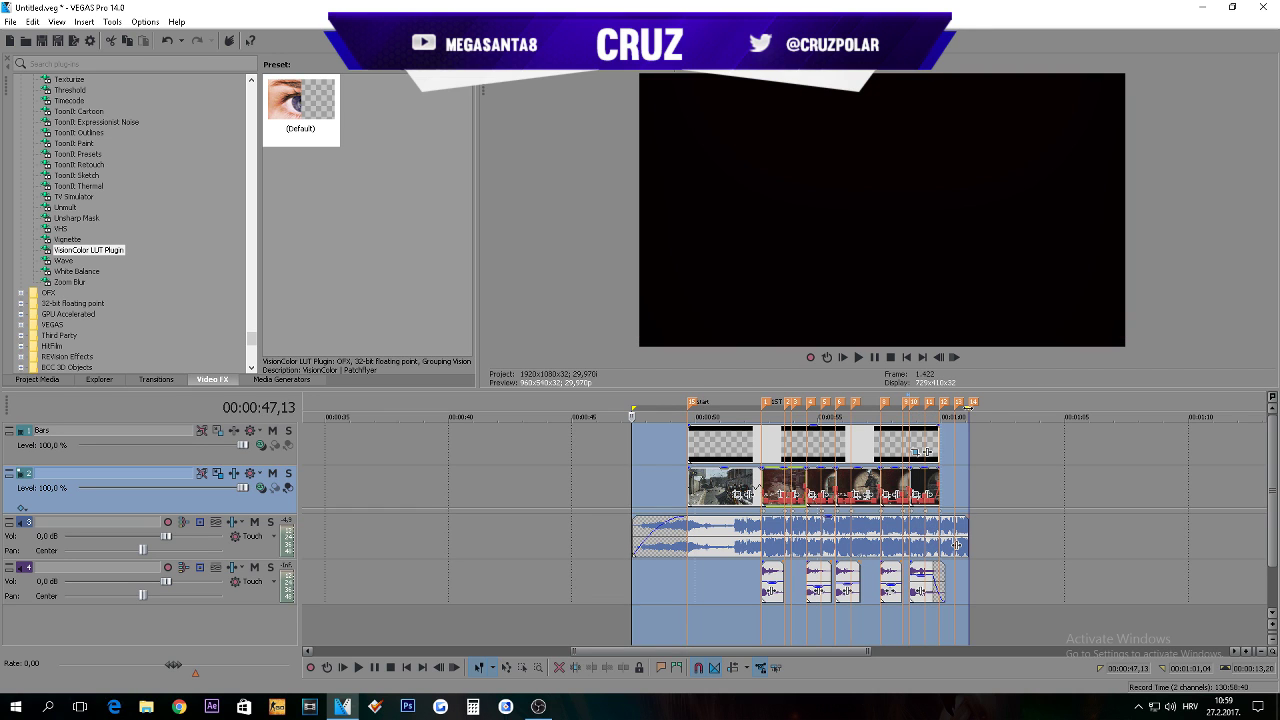
left_click(968, 408)
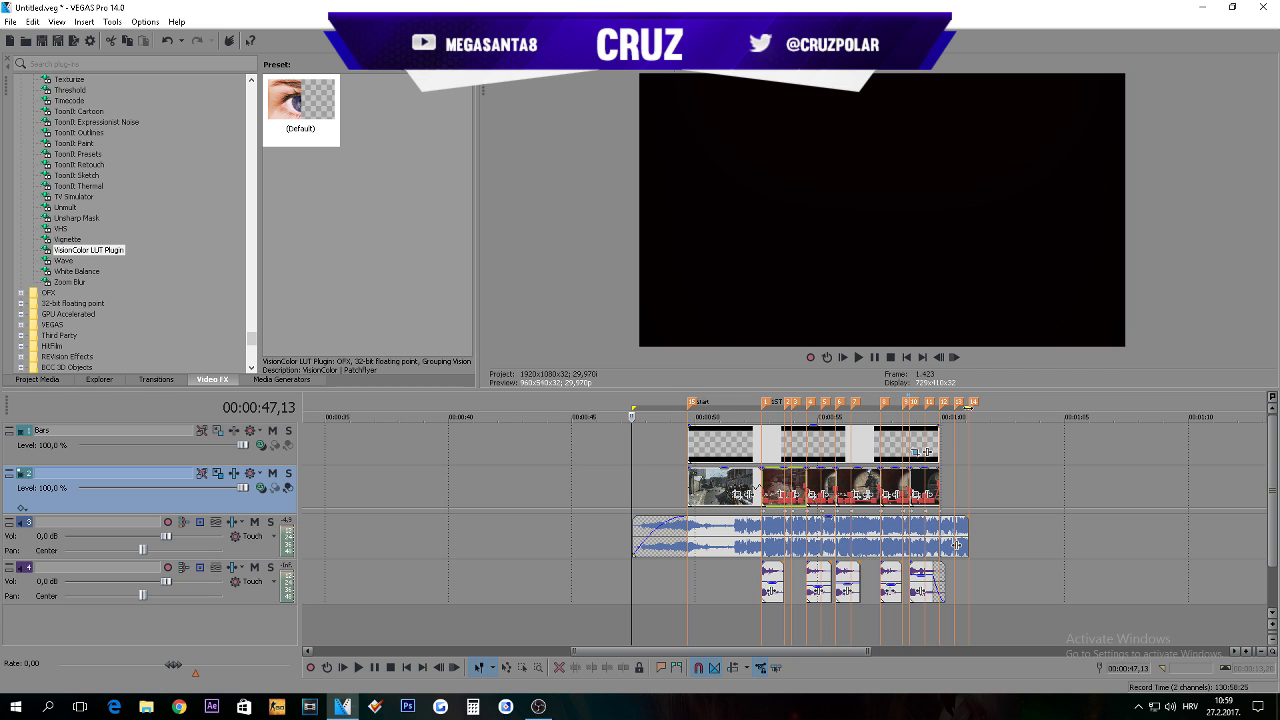
key("space")
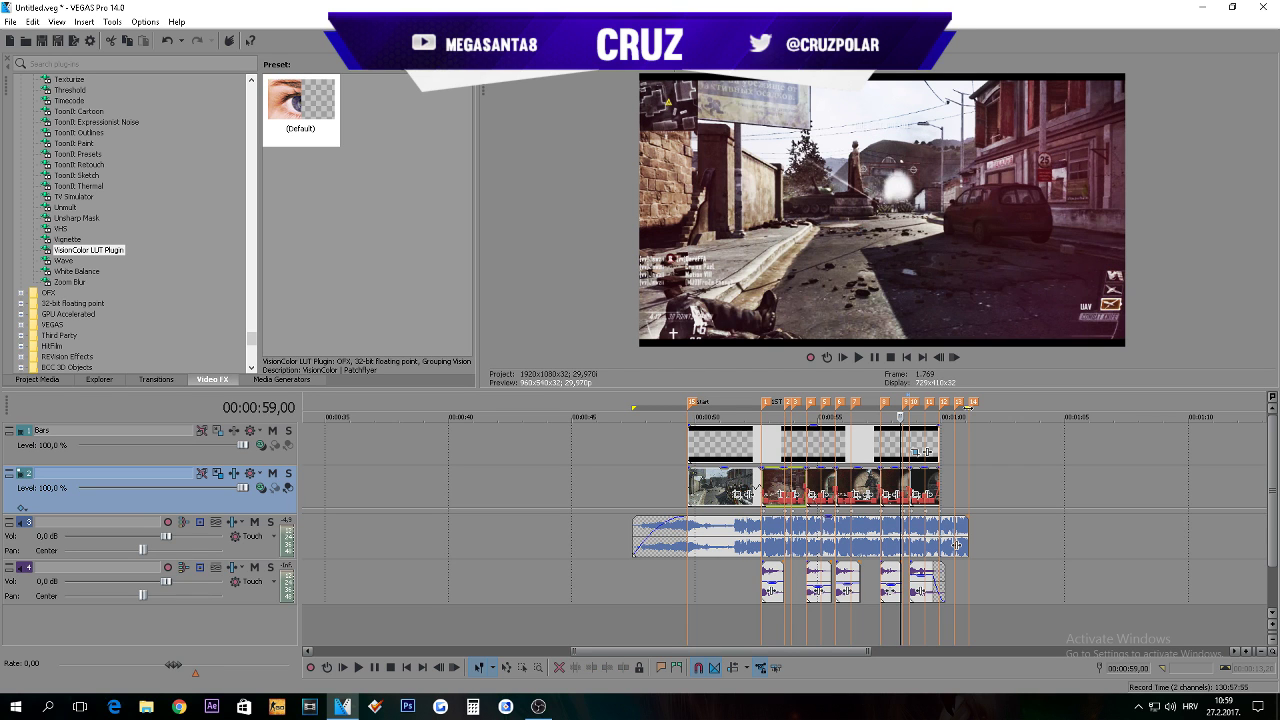
key("space")
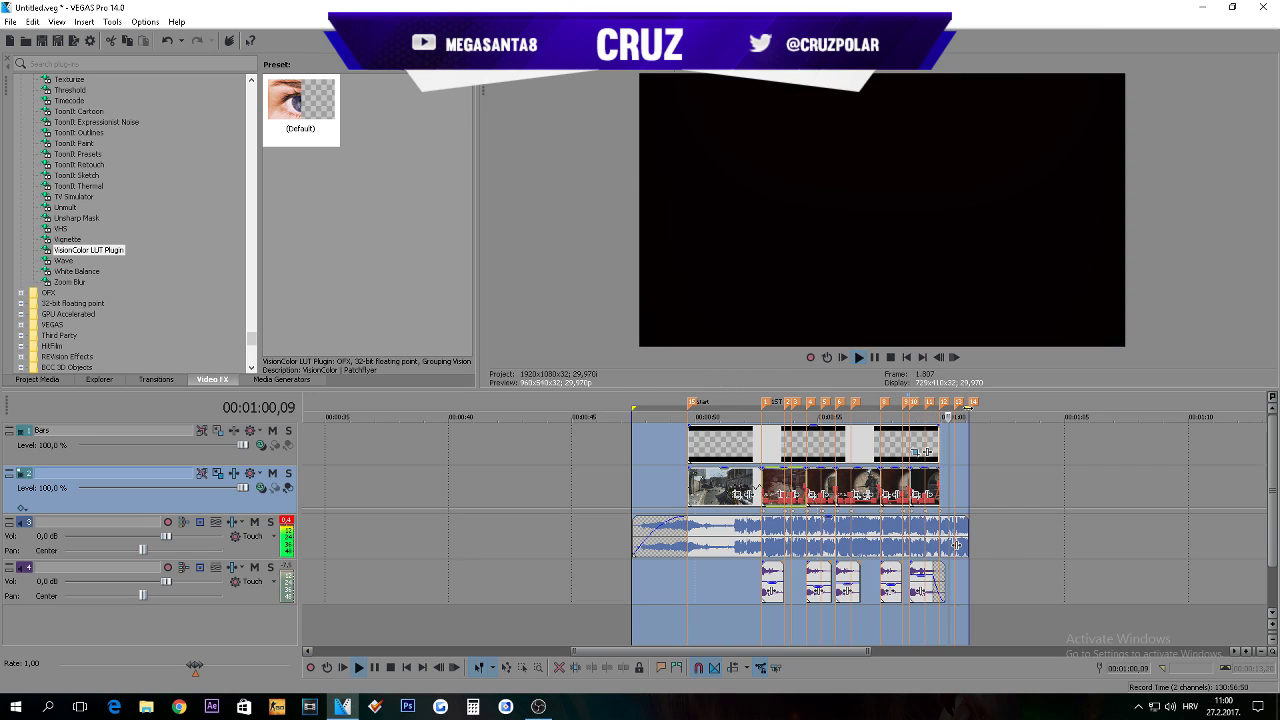
Step: Examine individual frames before marker 1, at marker 4 and after marker 7
left_click(745, 538)
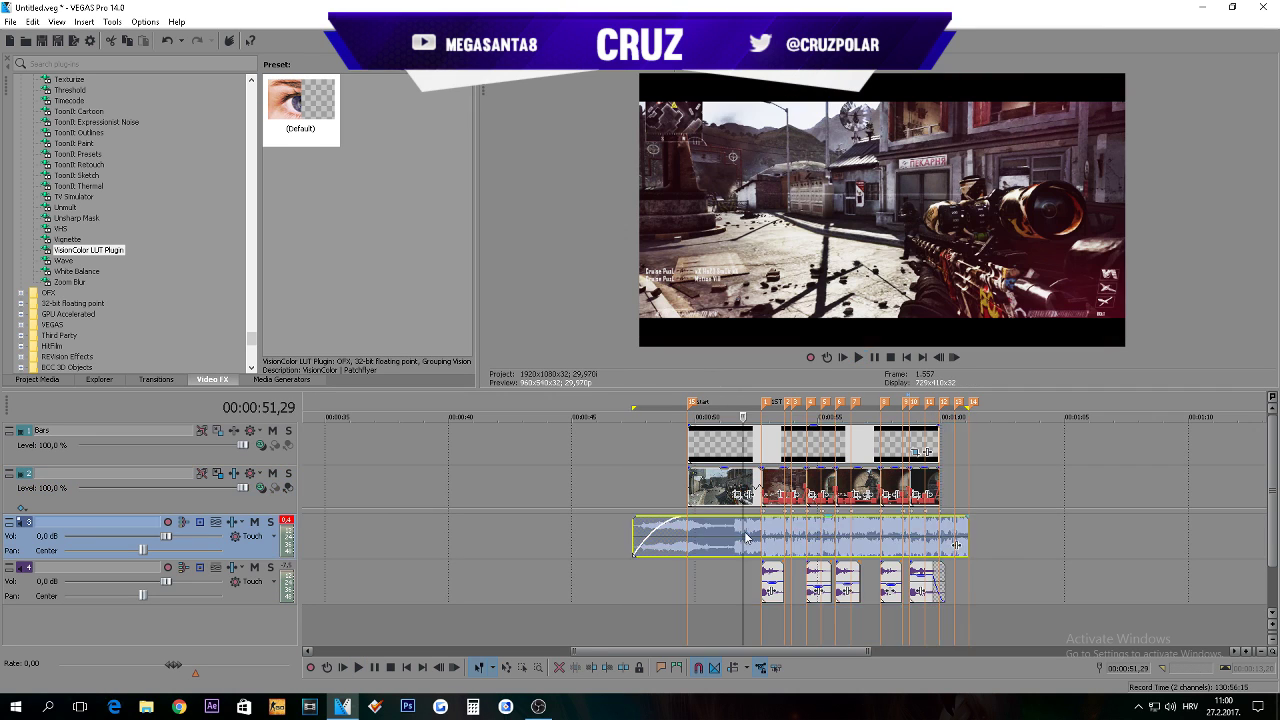
scroll(745, 538, "up", 5)
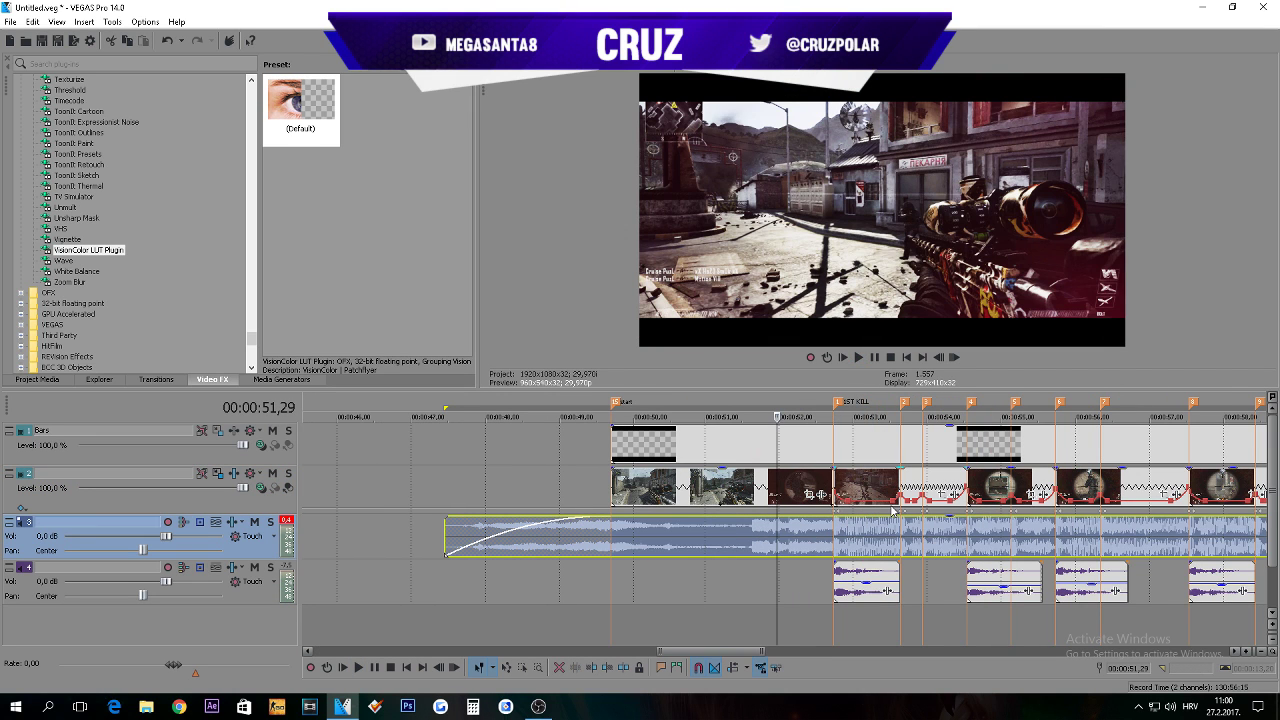
scroll(865, 510, "down", 5)
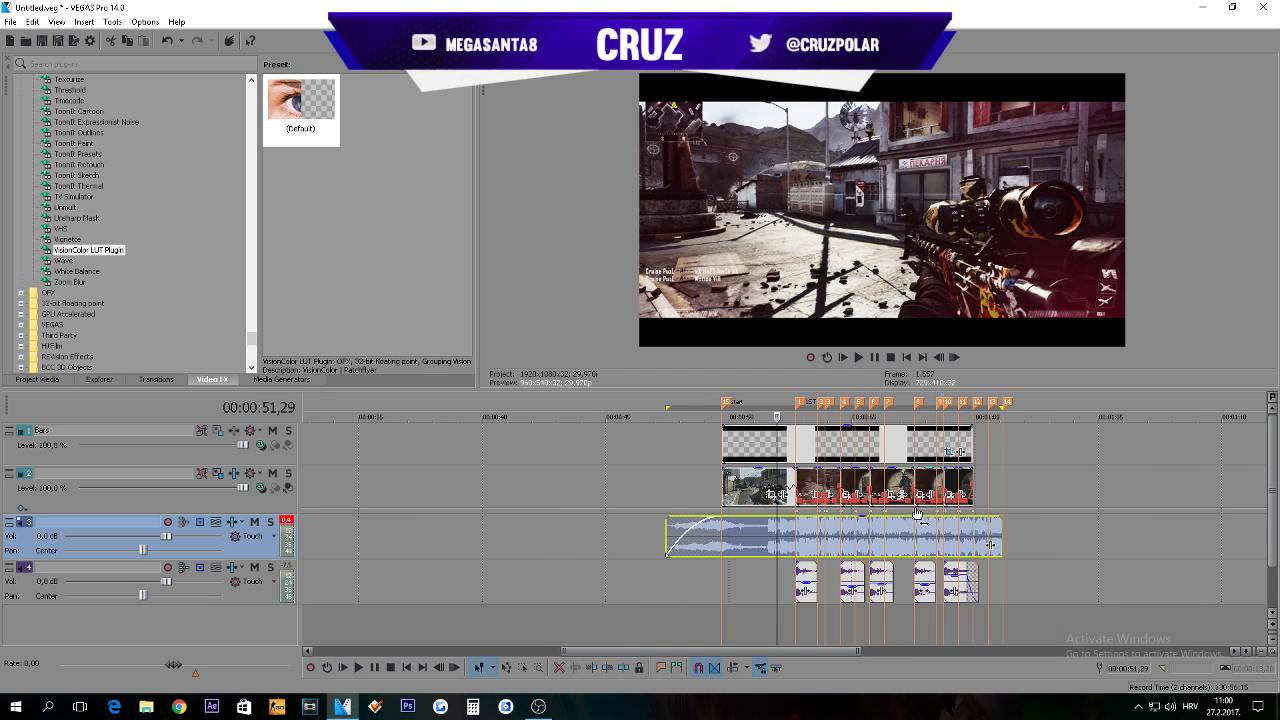
left_click(842, 542)
scroll(870, 545, "up", 4)
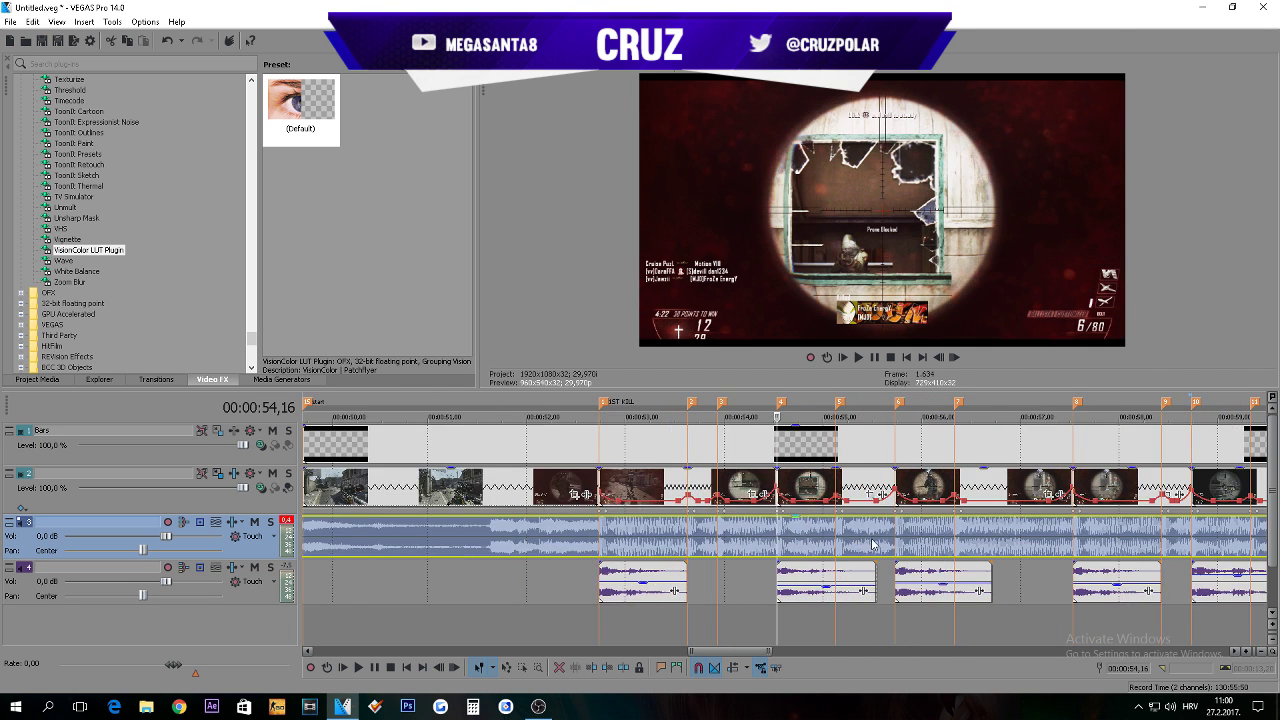
scroll(868, 548, "down", 2)
left_click(866, 547)
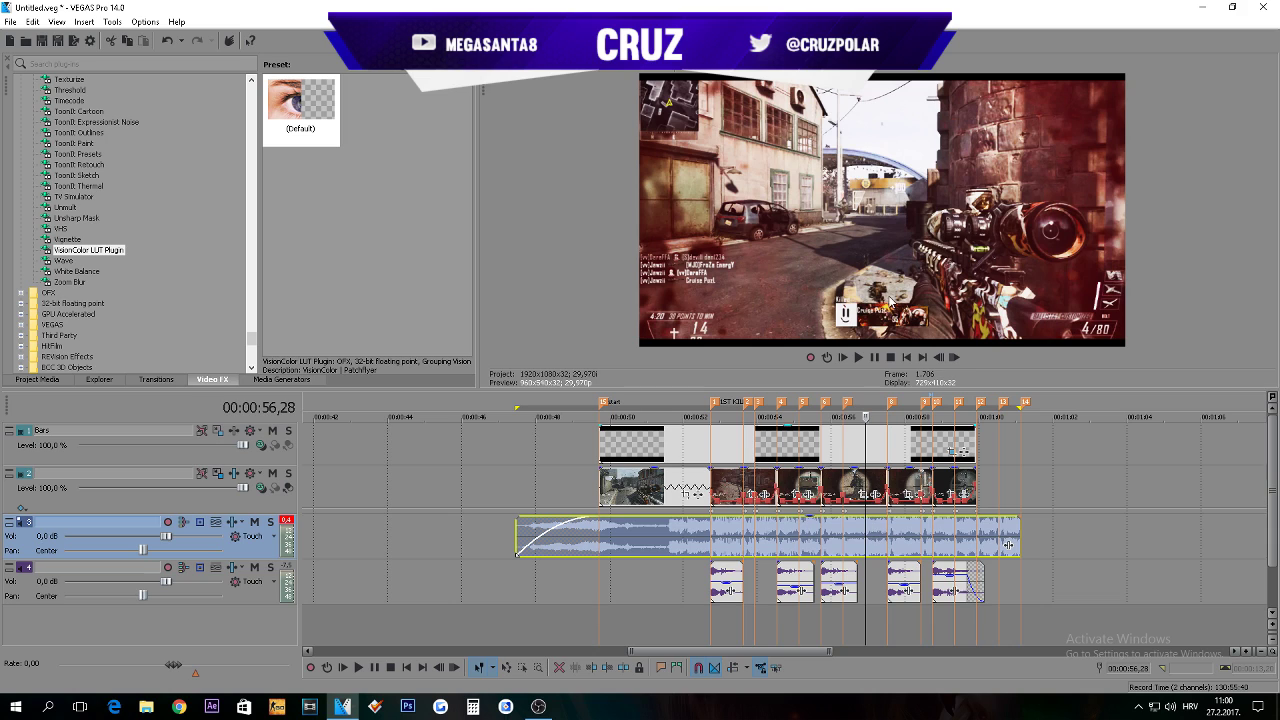